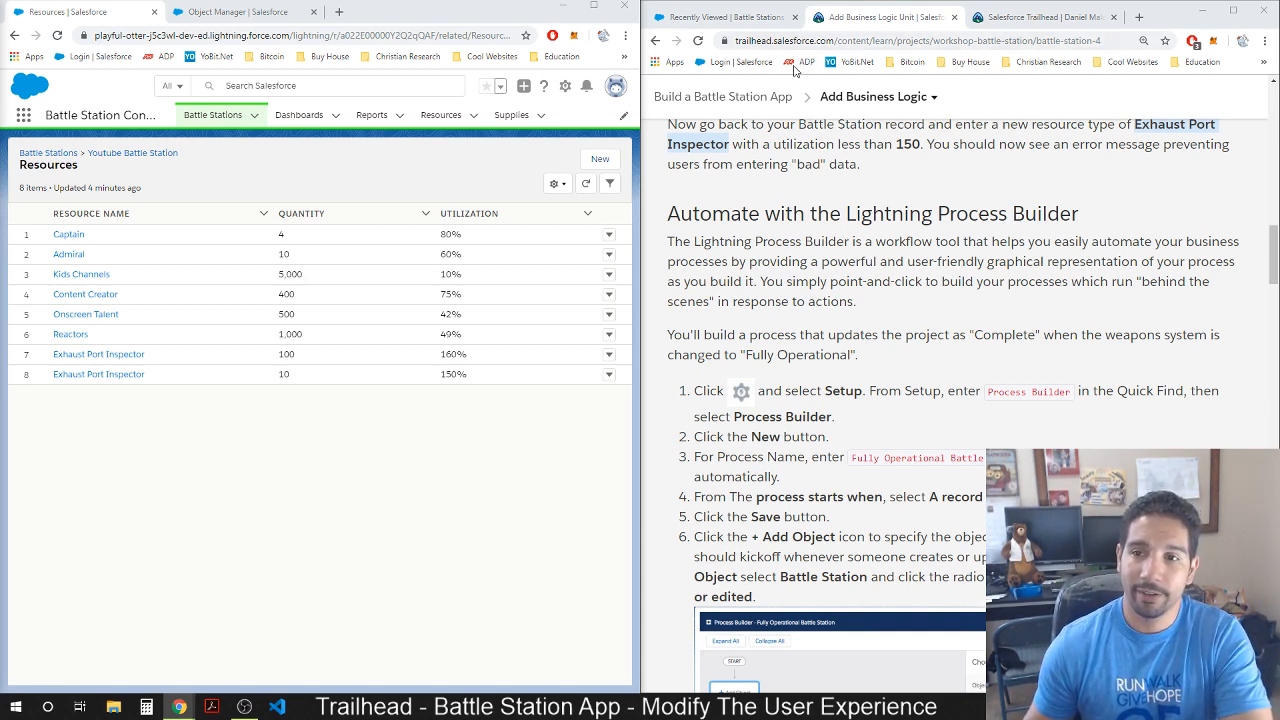
Find Process Builder from the Setup home page by searching for "proces" and open it.
scroll(726, 203, up, 2)
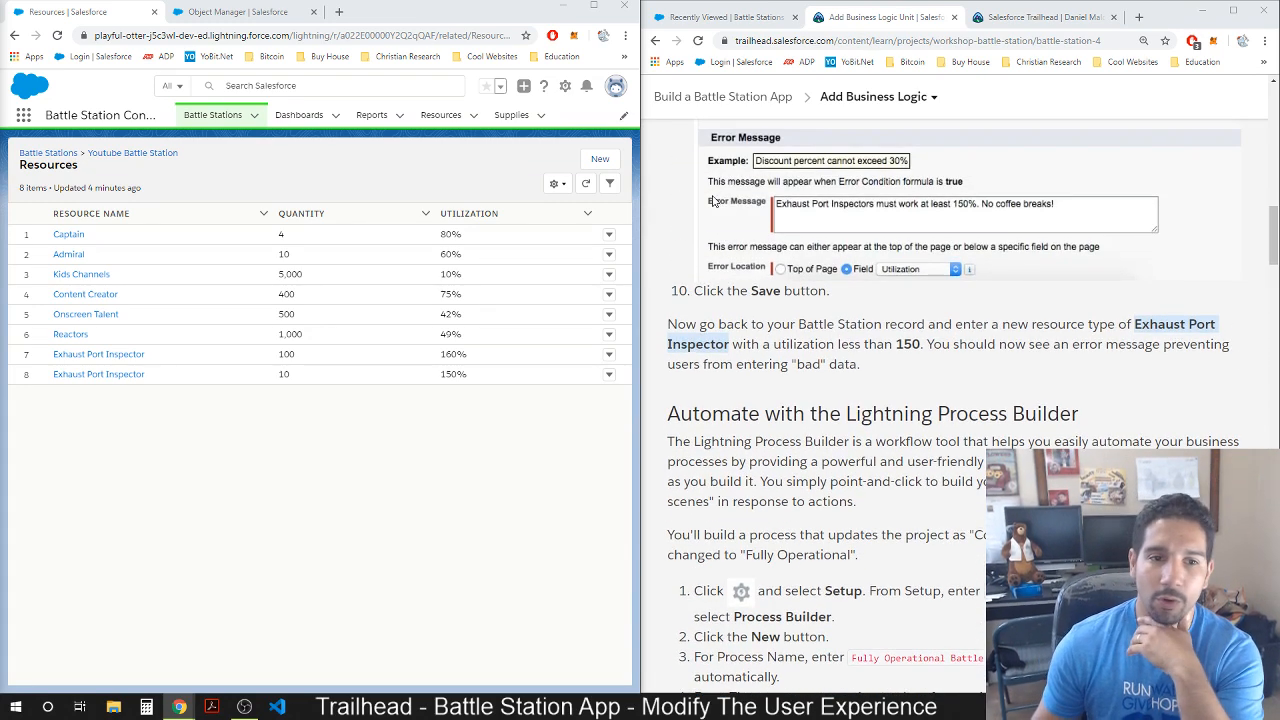
scroll(718, 207, down, 2)
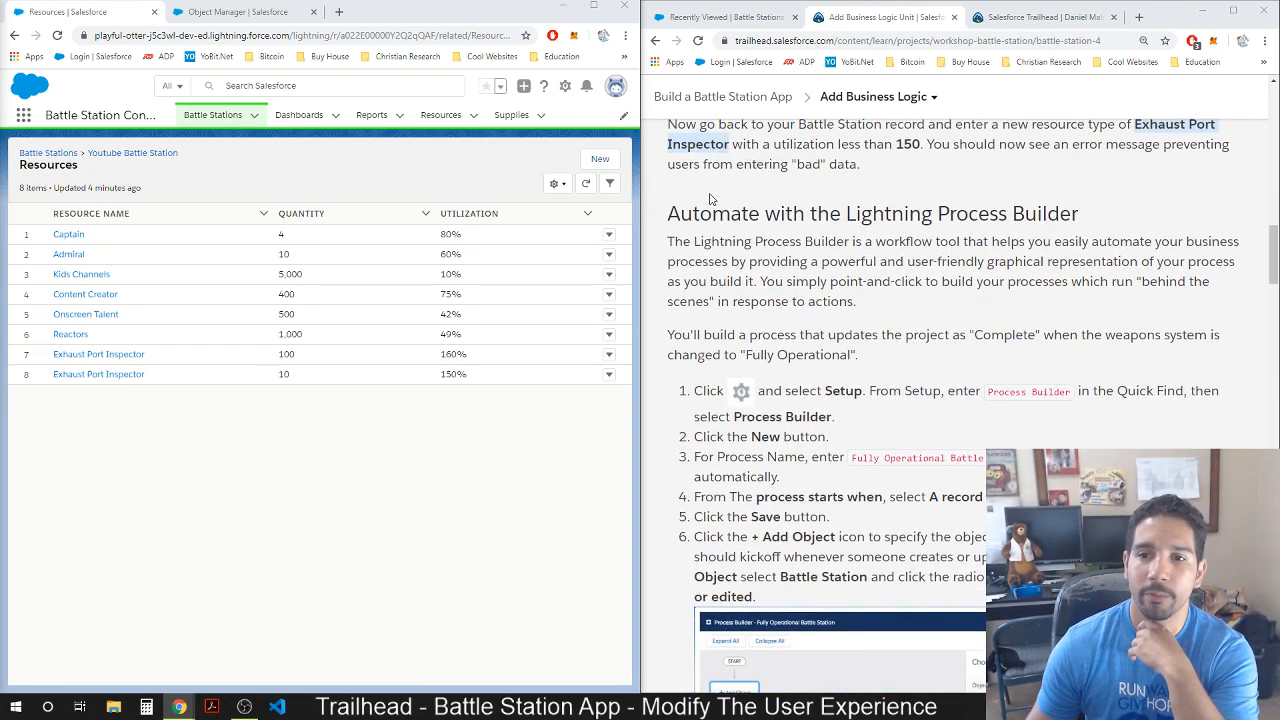
scroll(711, 203, down, 2)
scroll(703, 203, up, 1)
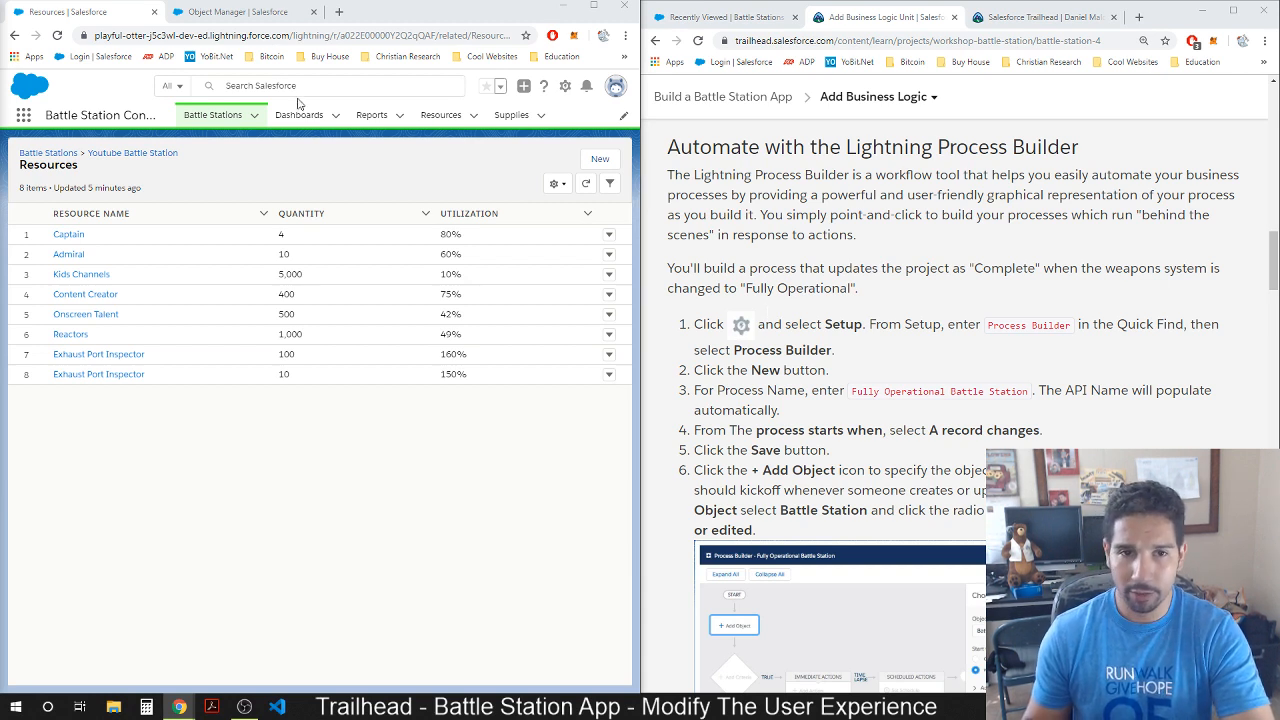
click(264, 12)
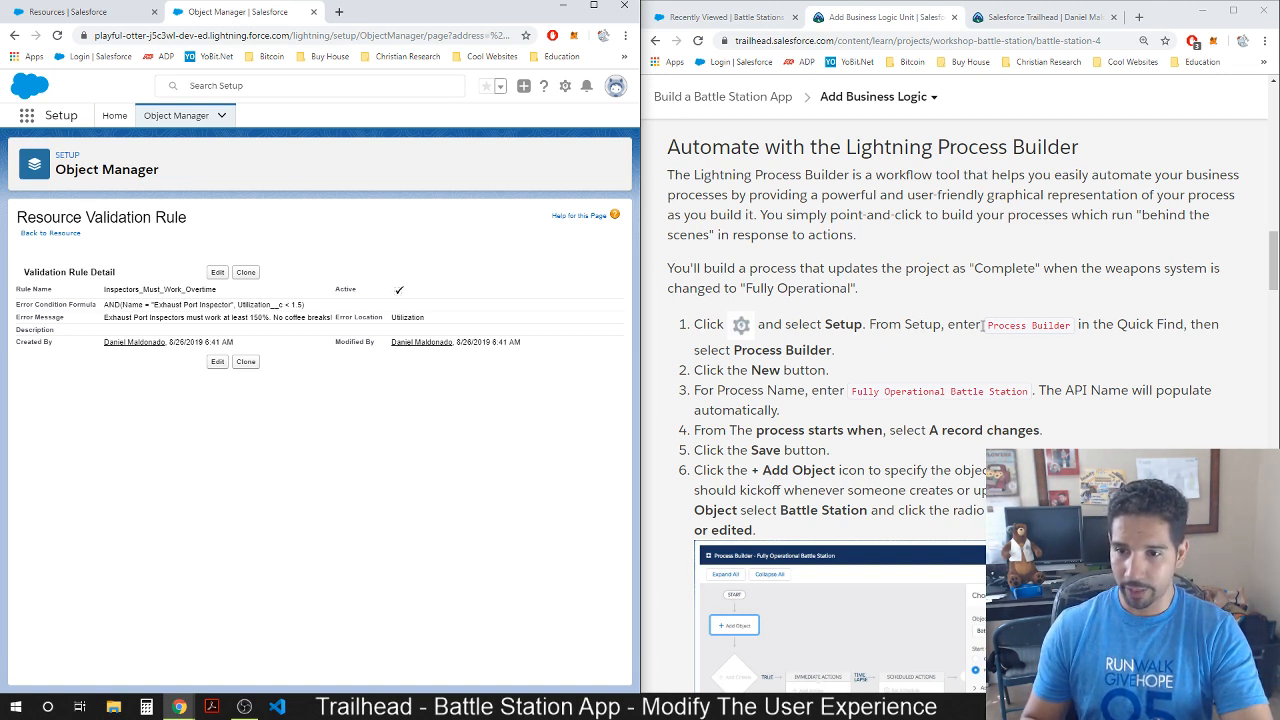
click(114, 115)
click(48, 153)
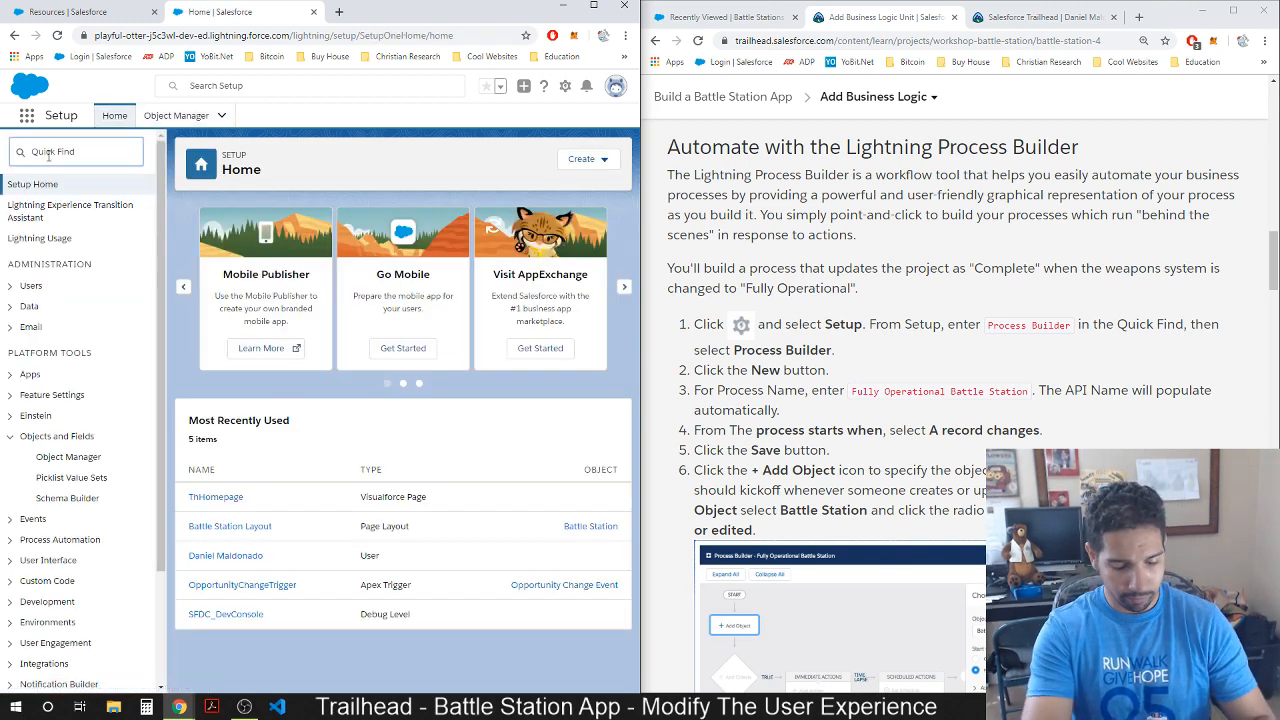
text(proce)
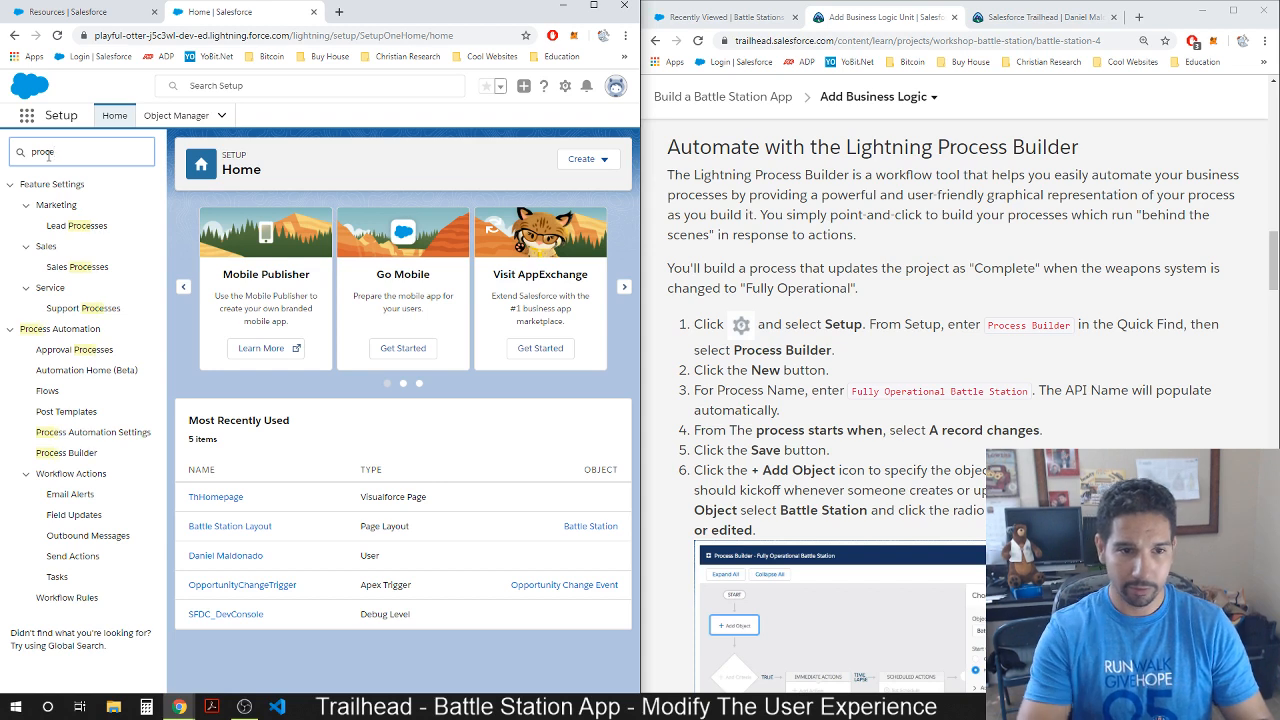
text(s)
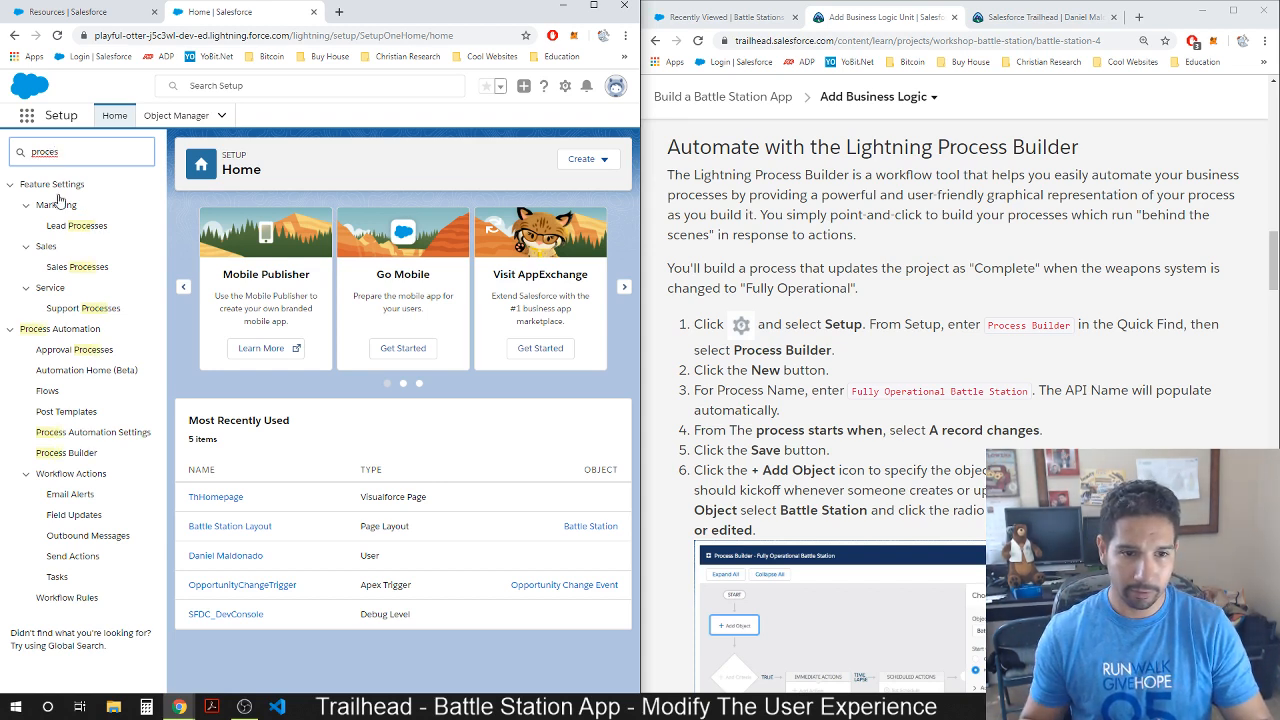
click(74, 455)
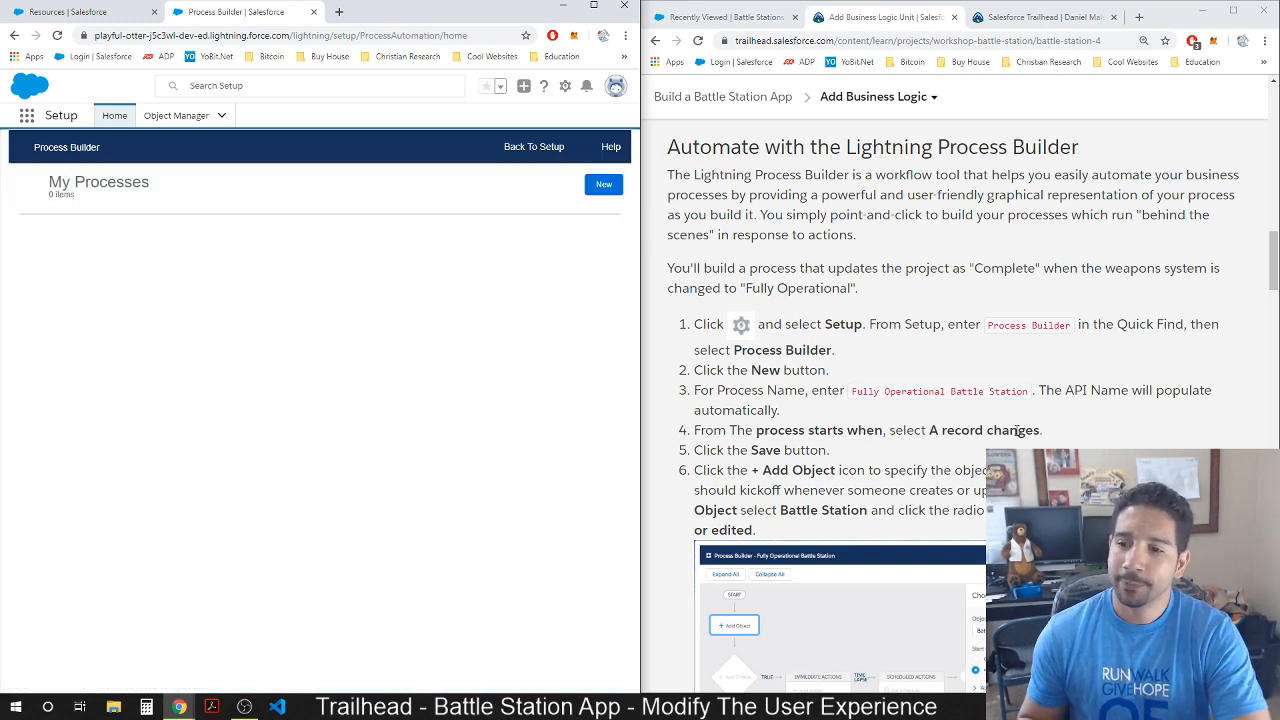
Create a process named "Fully Operational Battle Station" that starts when a record changes, and save it.
click(604, 188)
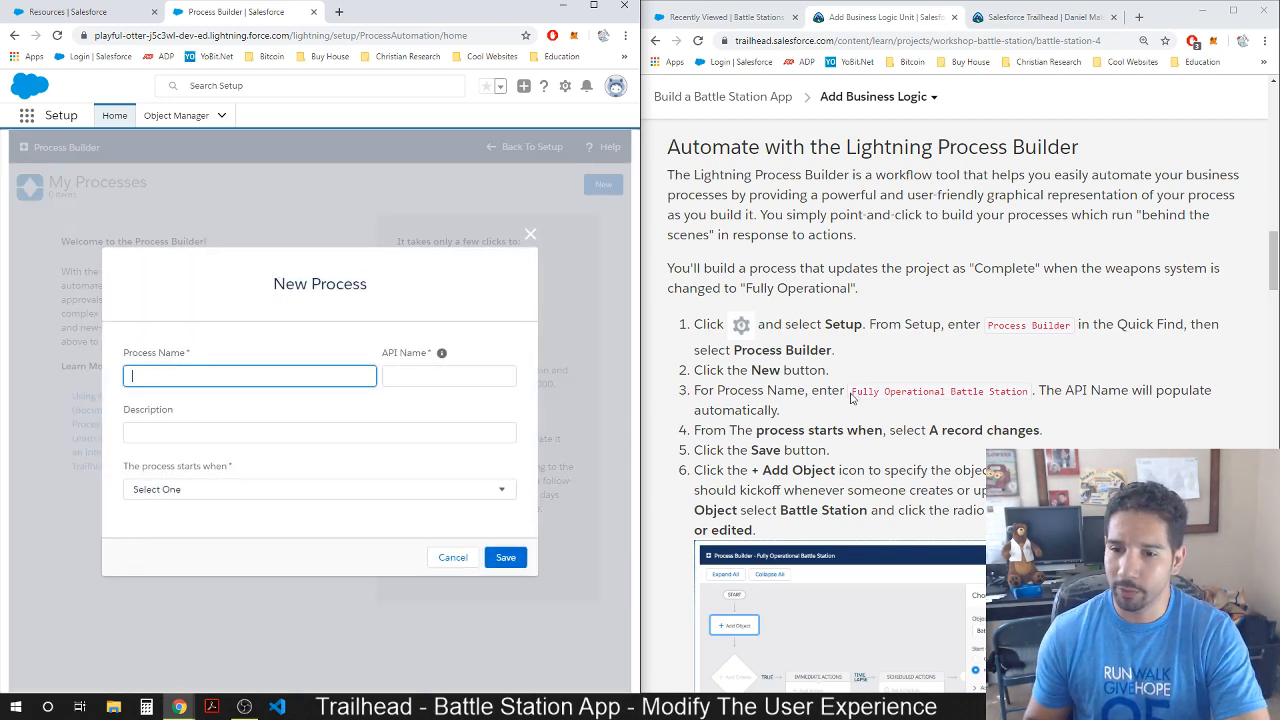
mouse_move(850, 392)
mouse_down()
mouse_move(977, 395)
mouse_move(1004, 412)
mouse_move(1026, 392)
mouse_move(854, 390)
mouse_up()
key(ctrl+c)
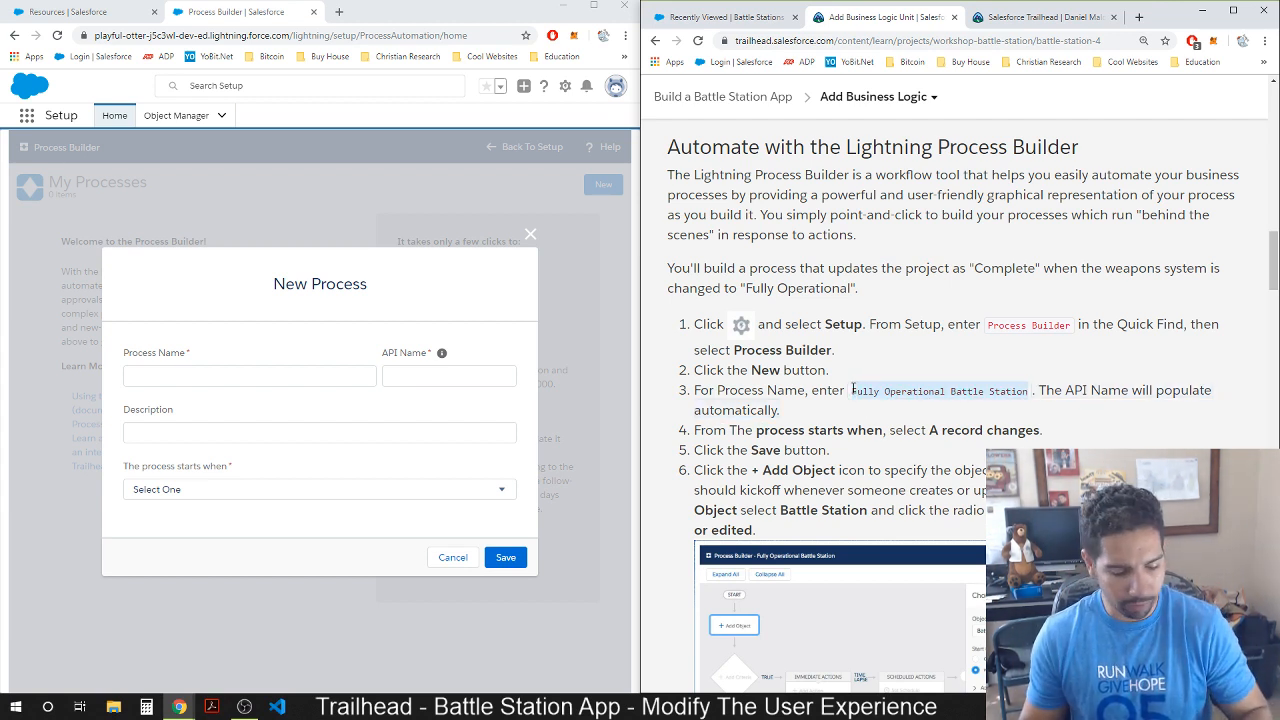
click(207, 375)
key(ctrl+v)
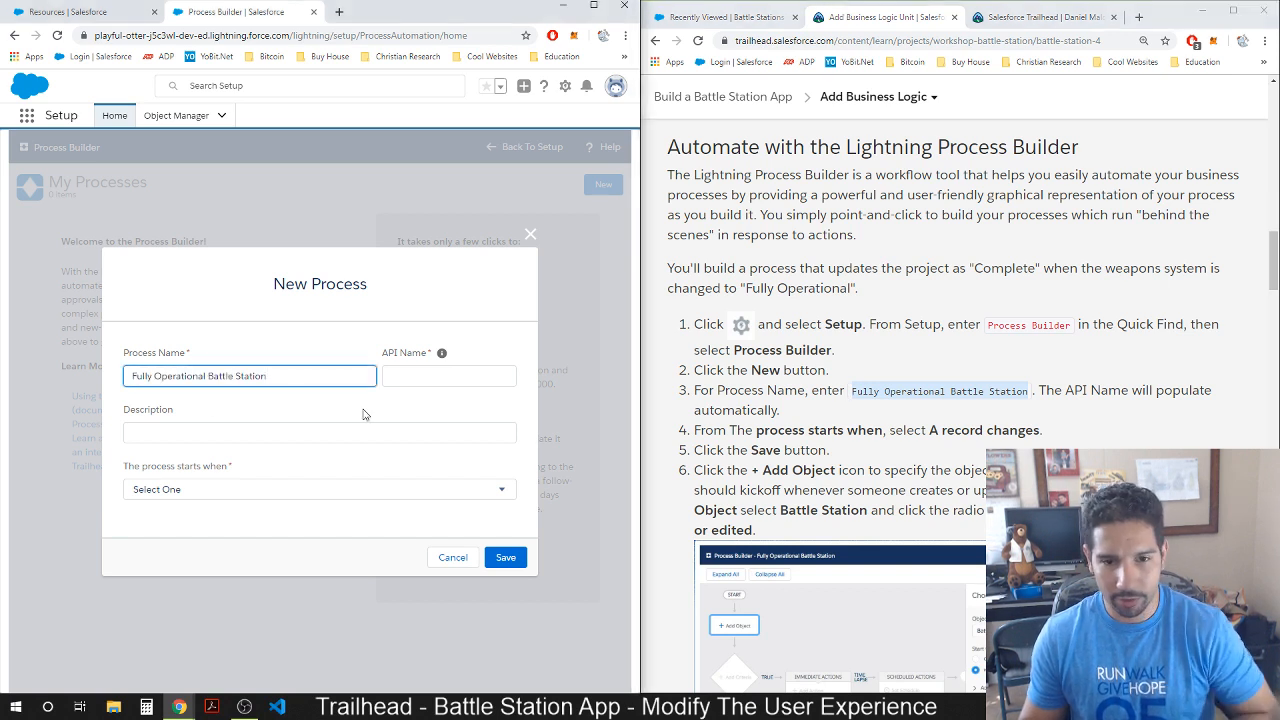
click(216, 432)
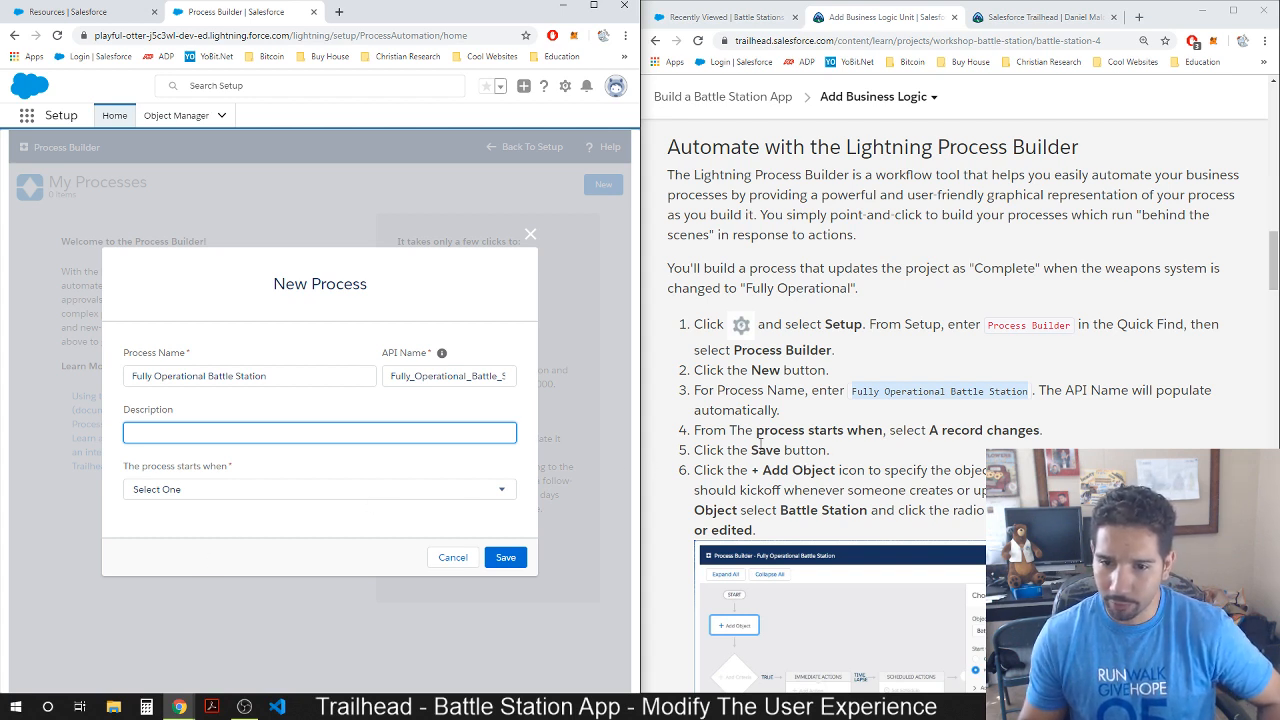
click(218, 490)
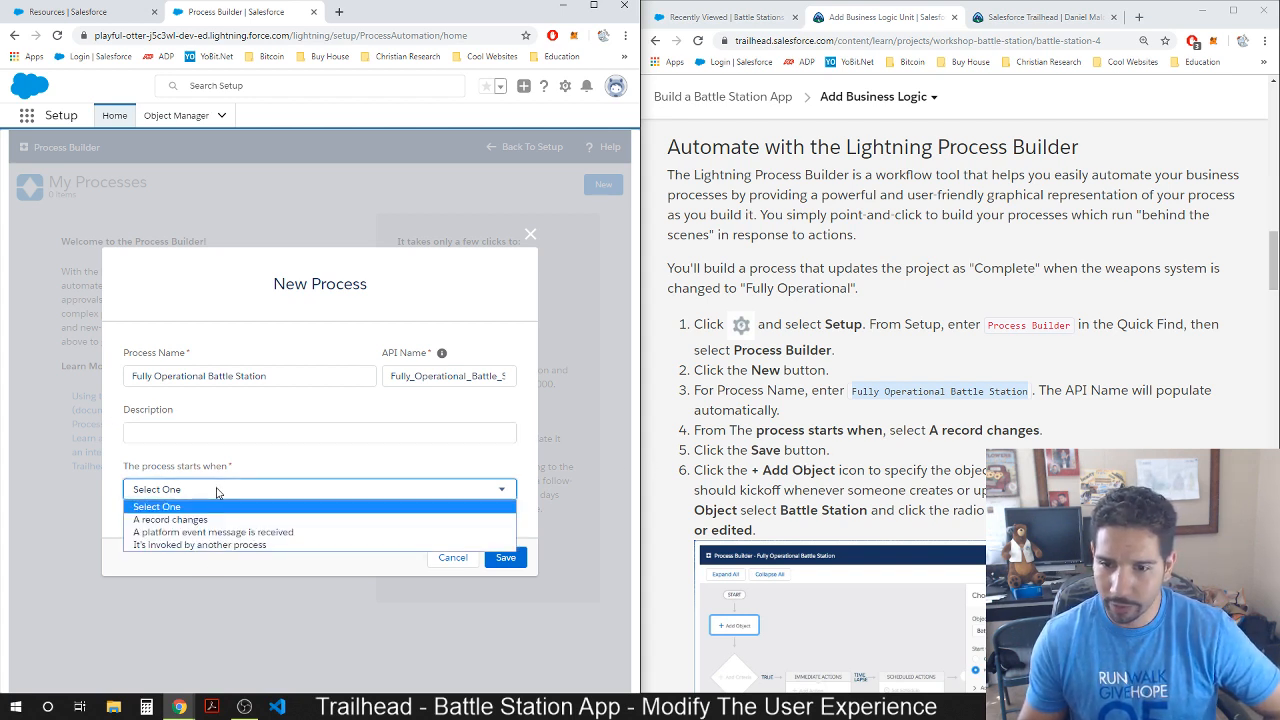
click(190, 520)
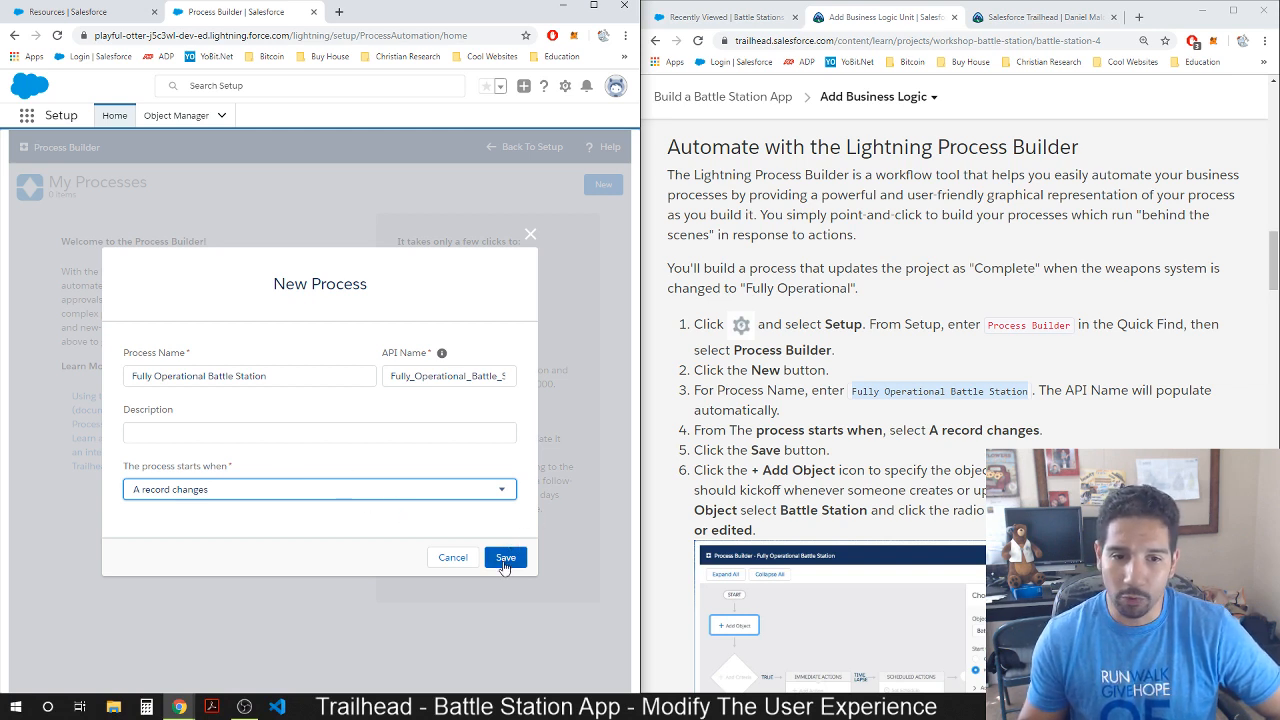
click(311, 437)
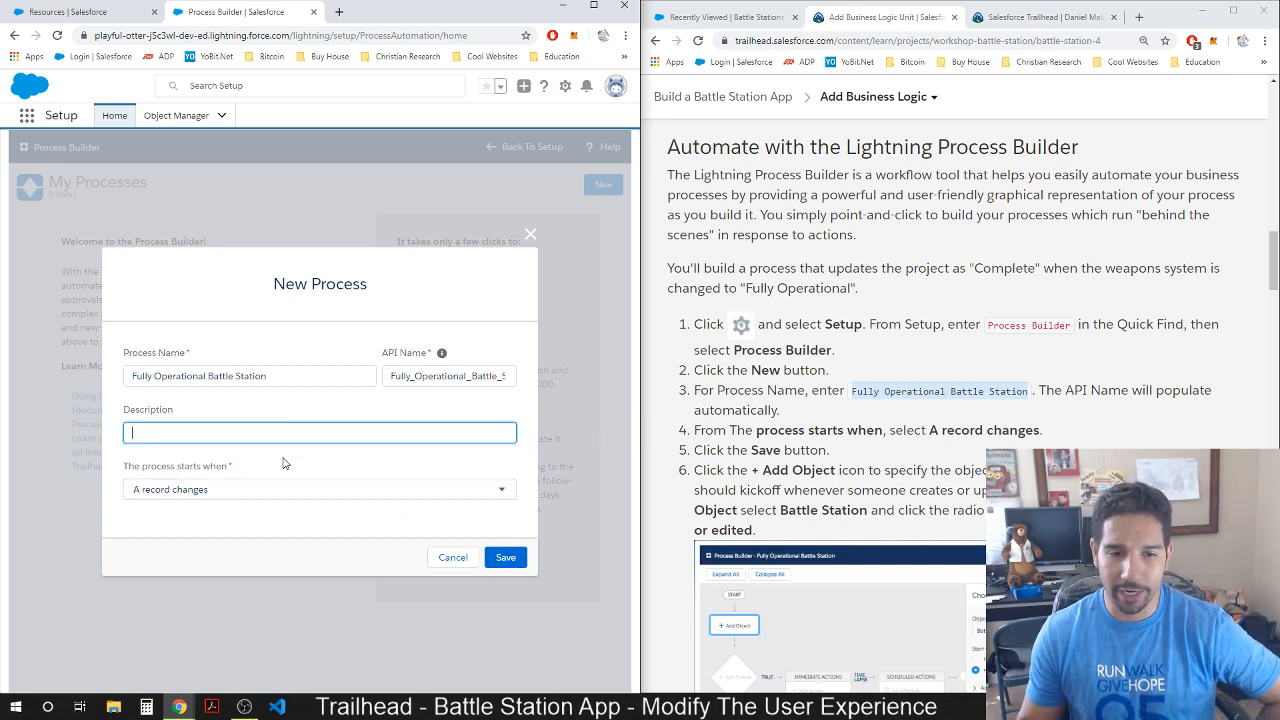
click(497, 561)
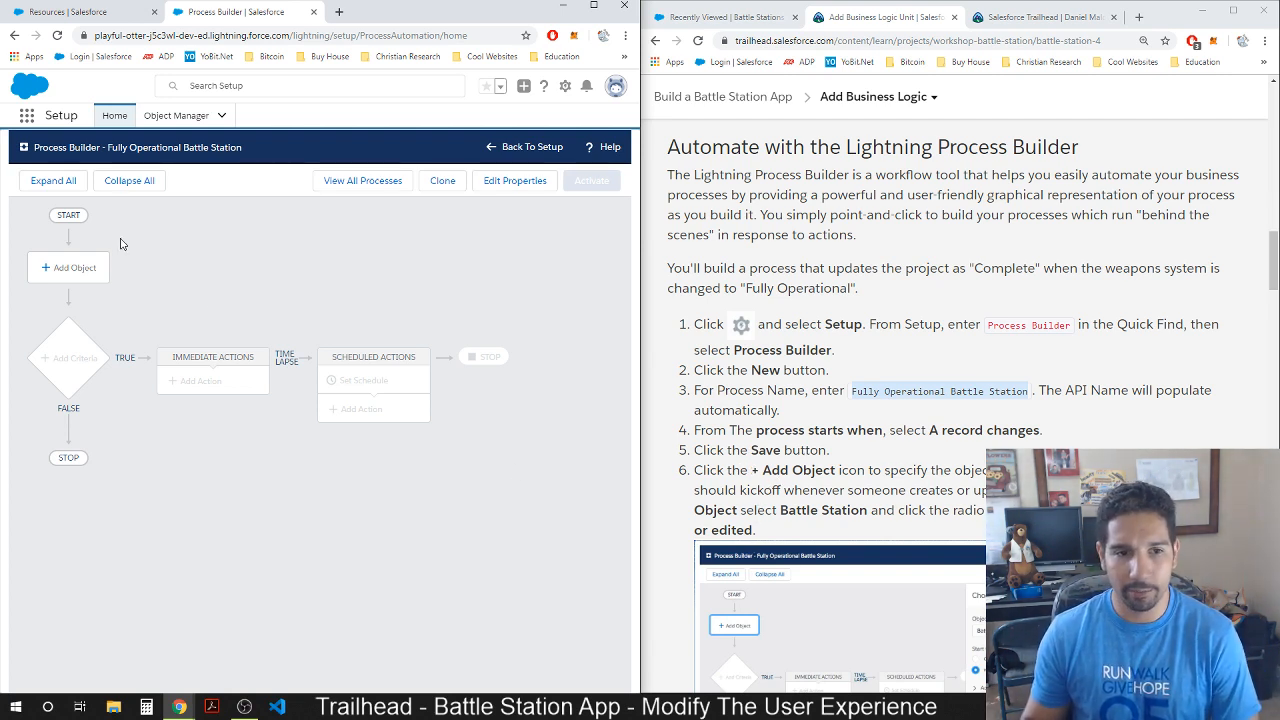
Add Battle Station as the process object, starting when a record is created or edited, and save it.
click(70, 274)
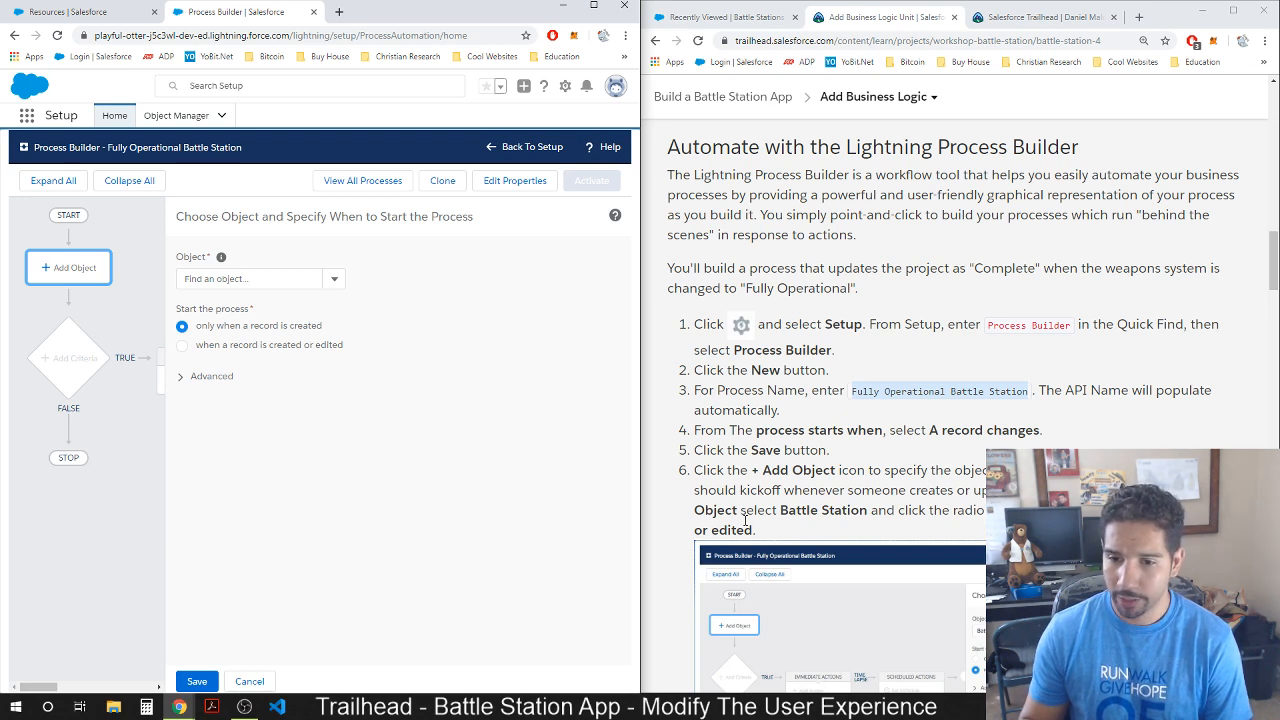
click(276, 282)
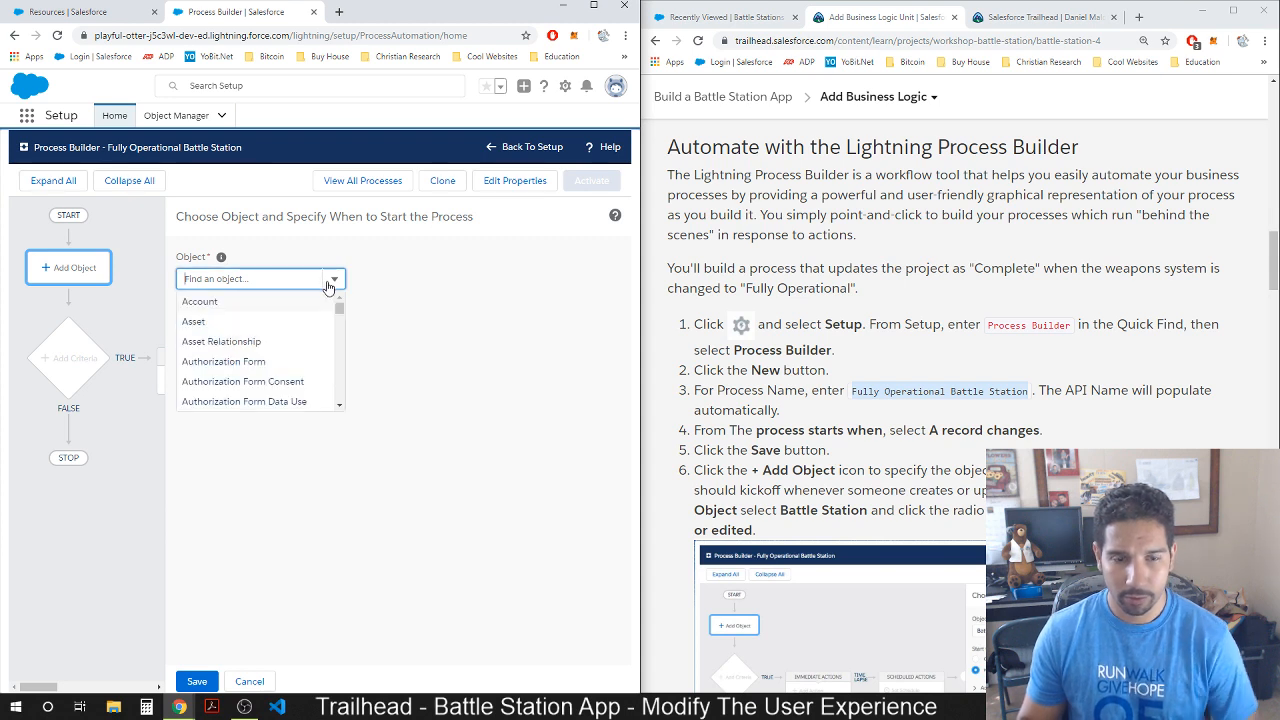
text(b)
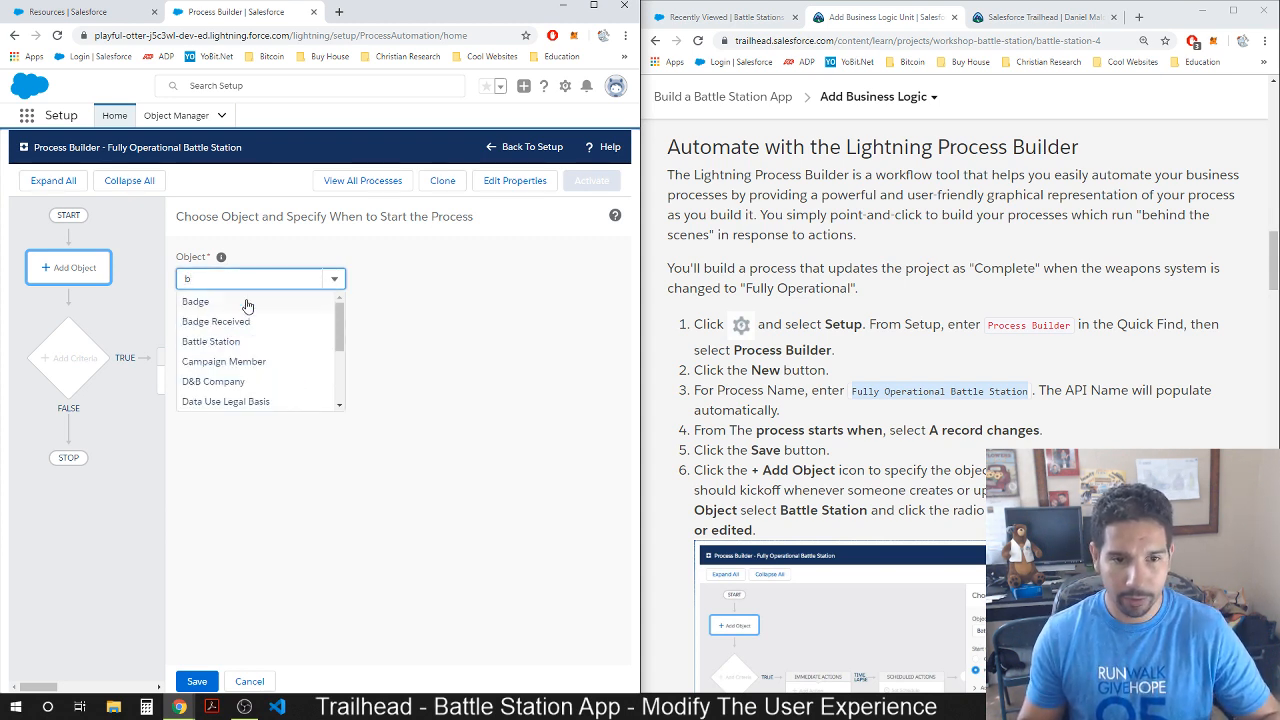
click(221, 341)
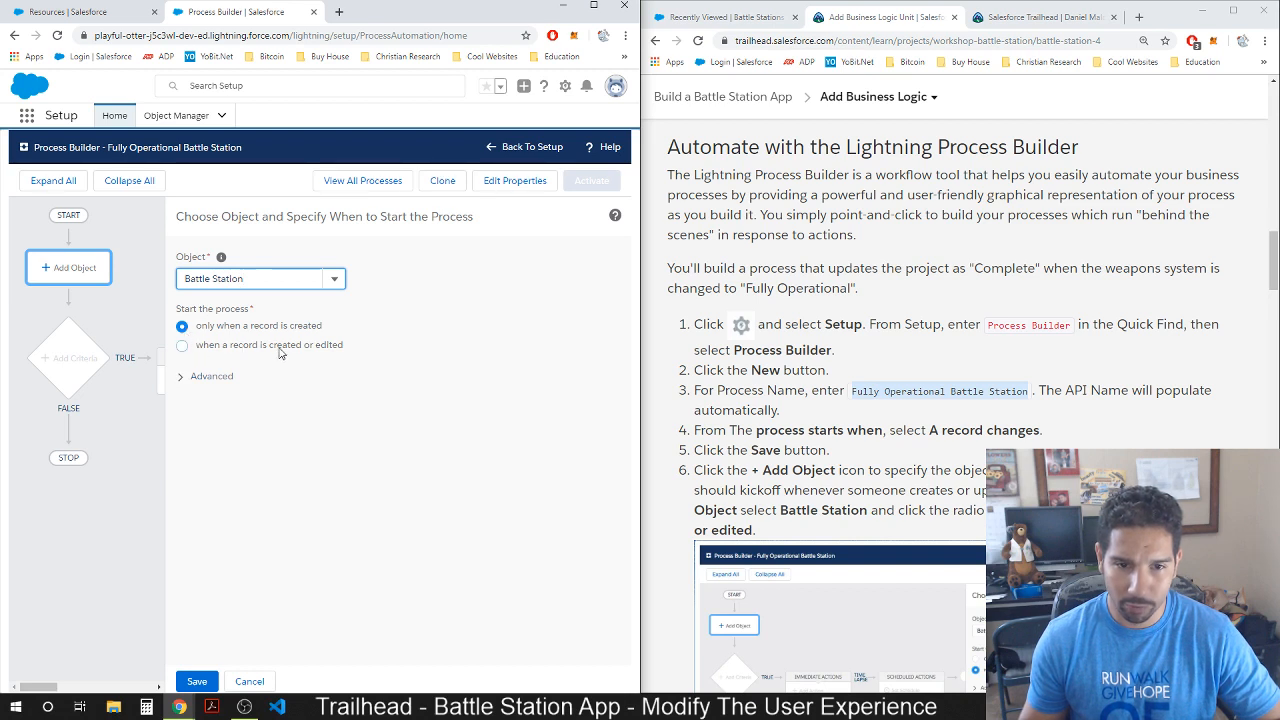
click(182, 345)
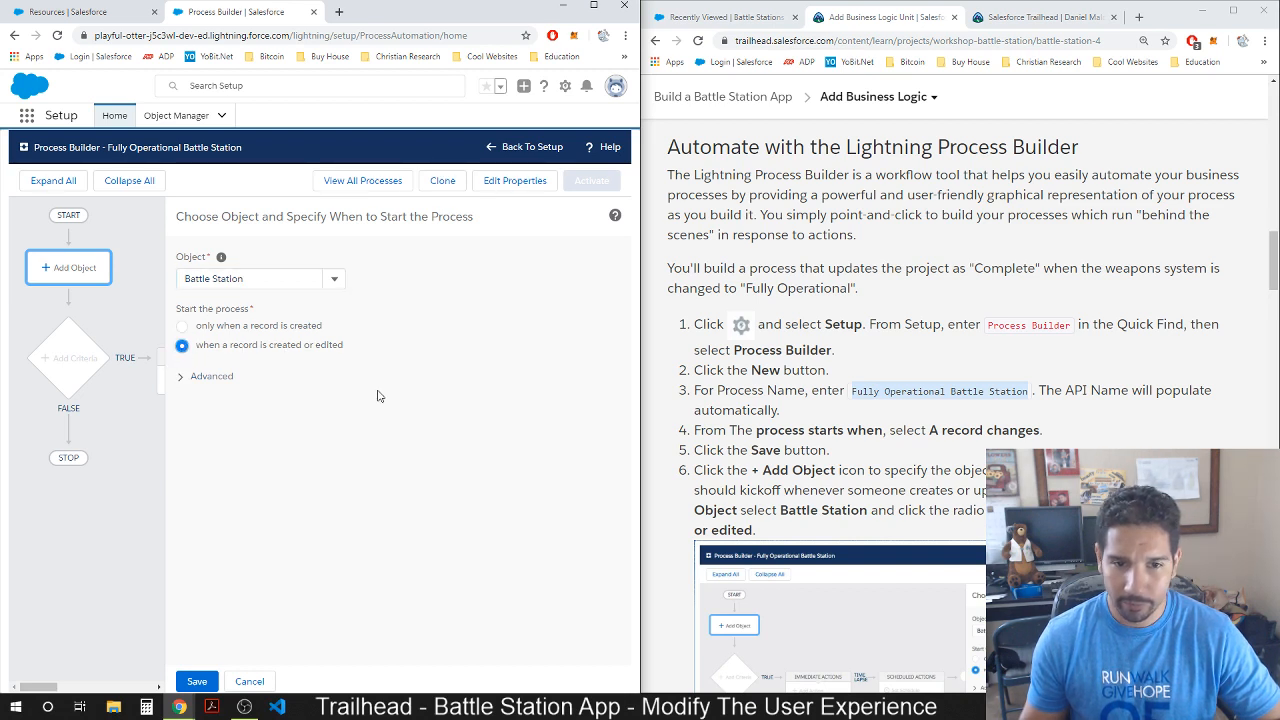
scroll(840, 545, down, 3)
scroll(837, 543, down, 2)
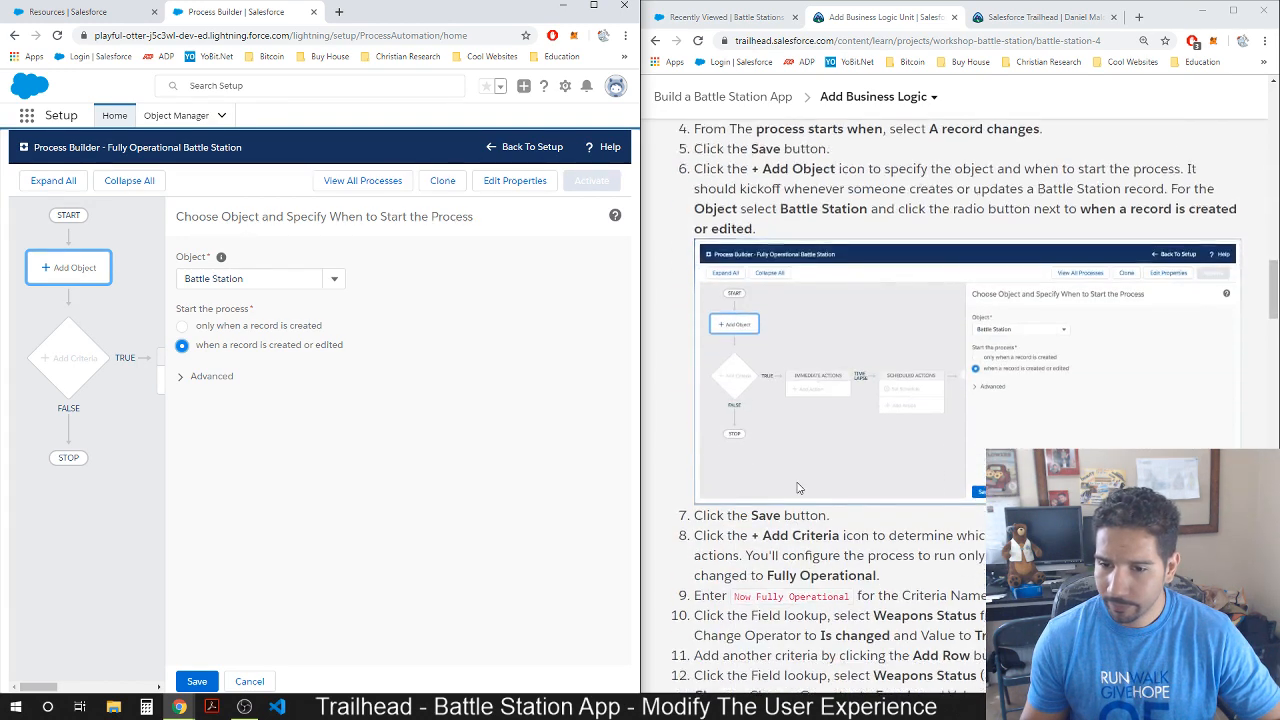
click(199, 680)
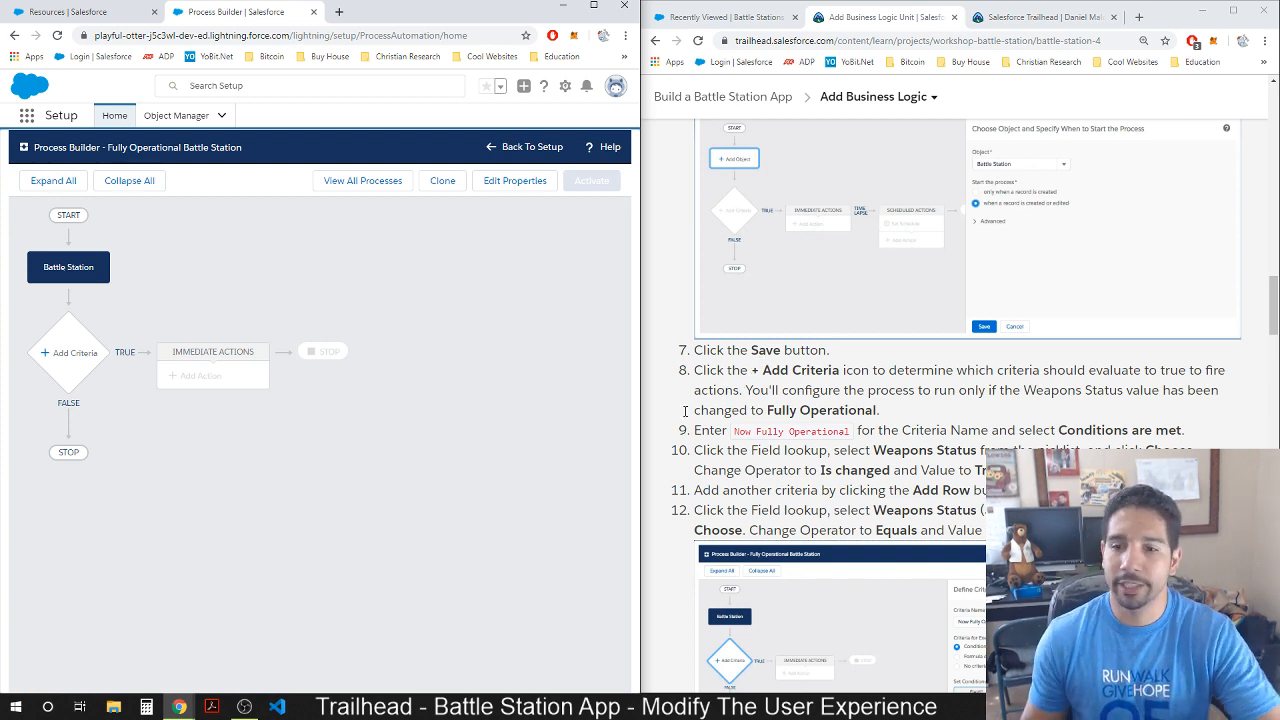
Add a criteria node to the process and name it "Now Fully Operational".
click(72, 360)
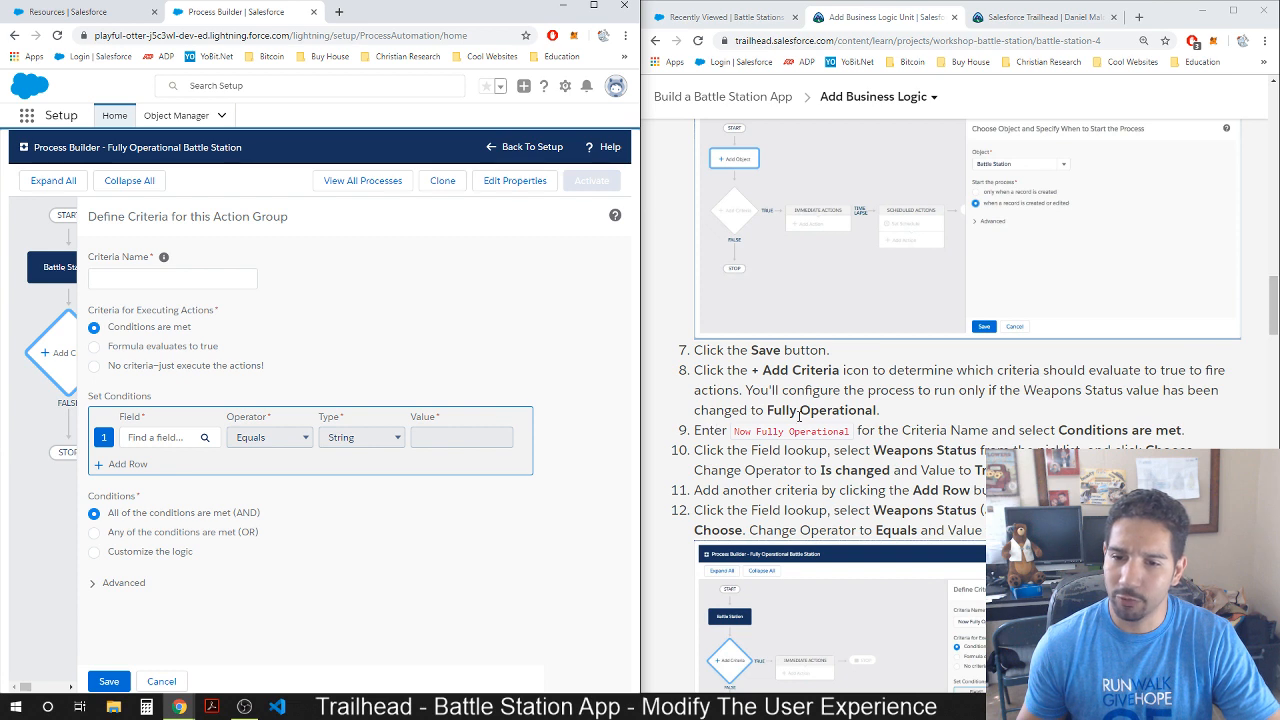
drag(767, 410, 946, 409)
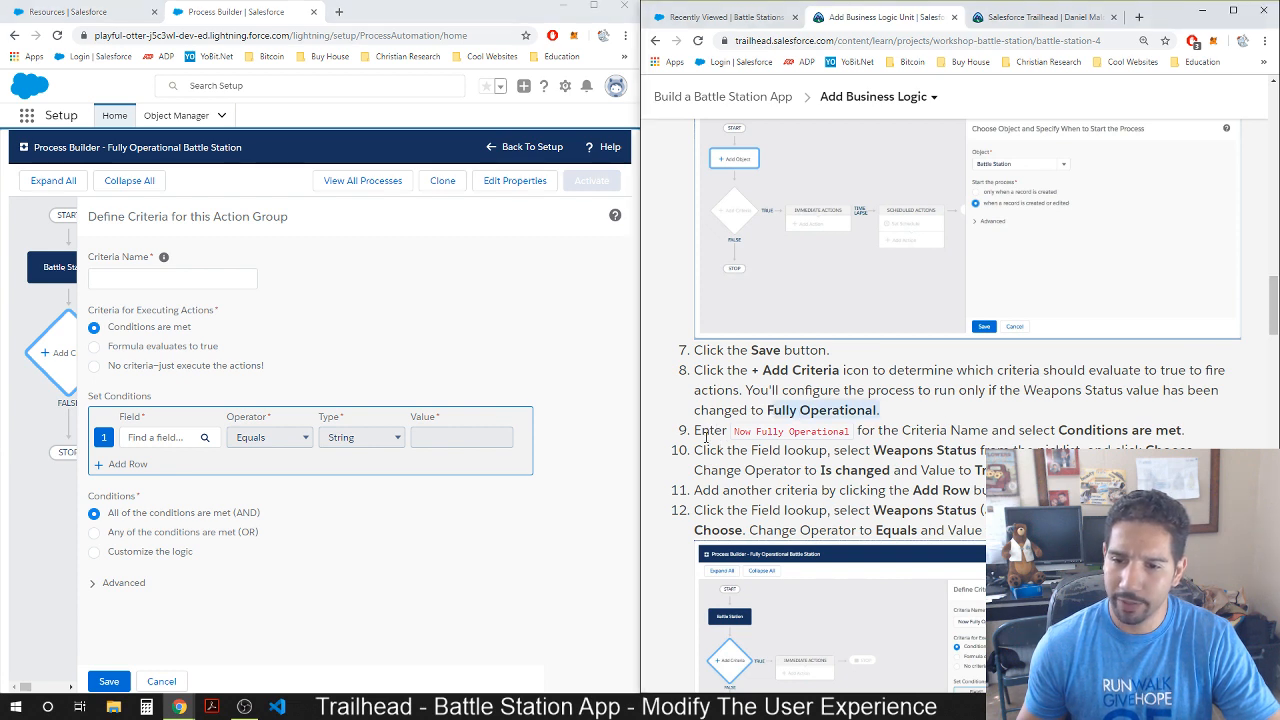
drag(733, 432, 851, 429)
key(ctrl+c)
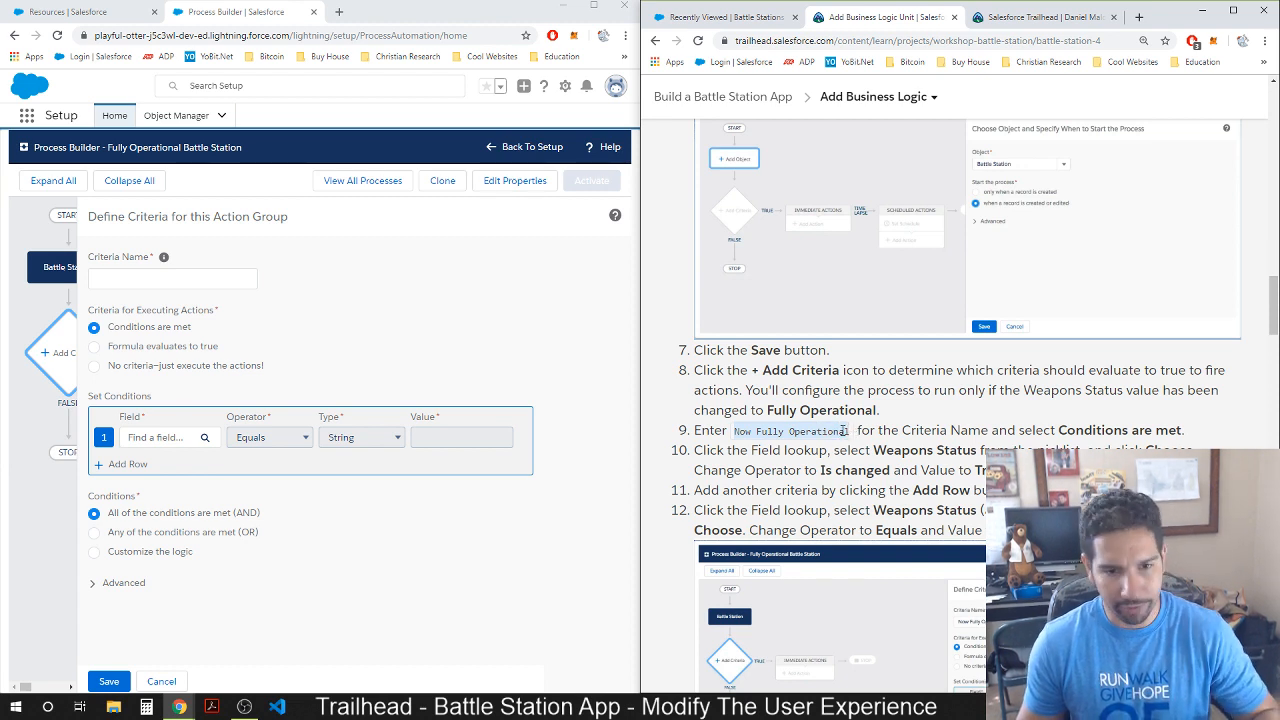
click(172, 278)
key(ctrl+v)
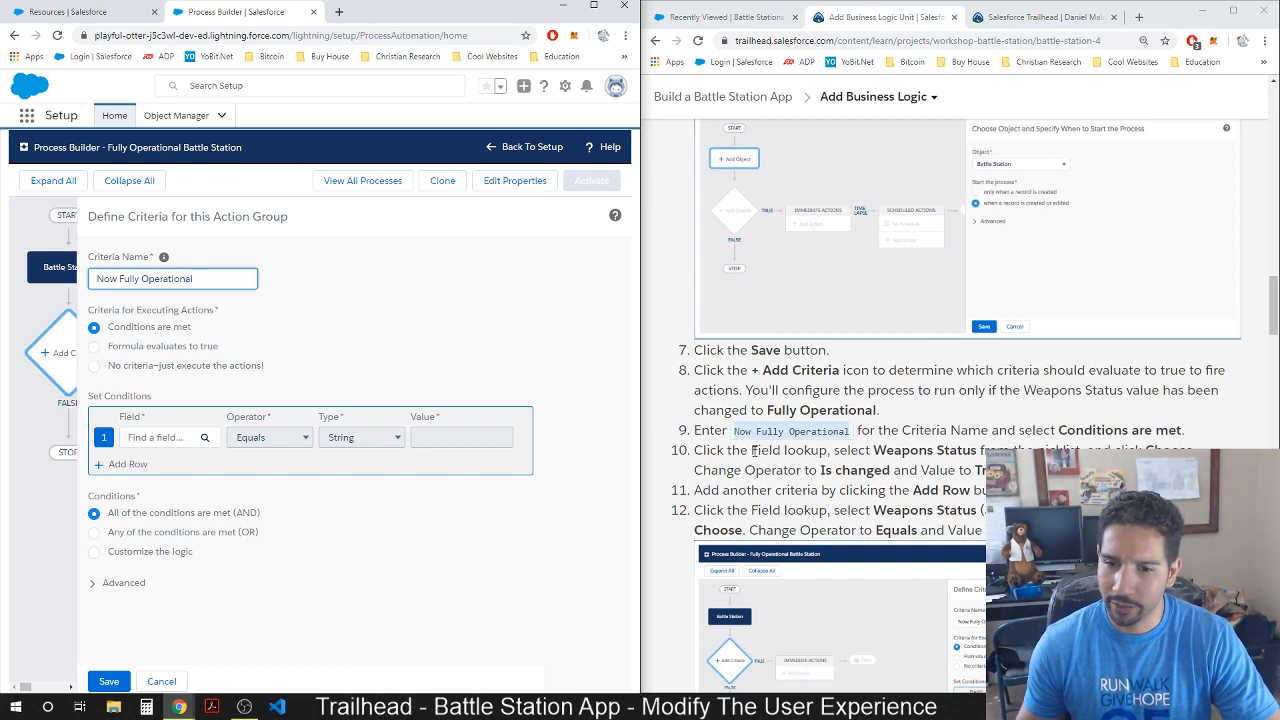
Define the first condition with field Weapons Status, operator Is changed and value True.
click(190, 440)
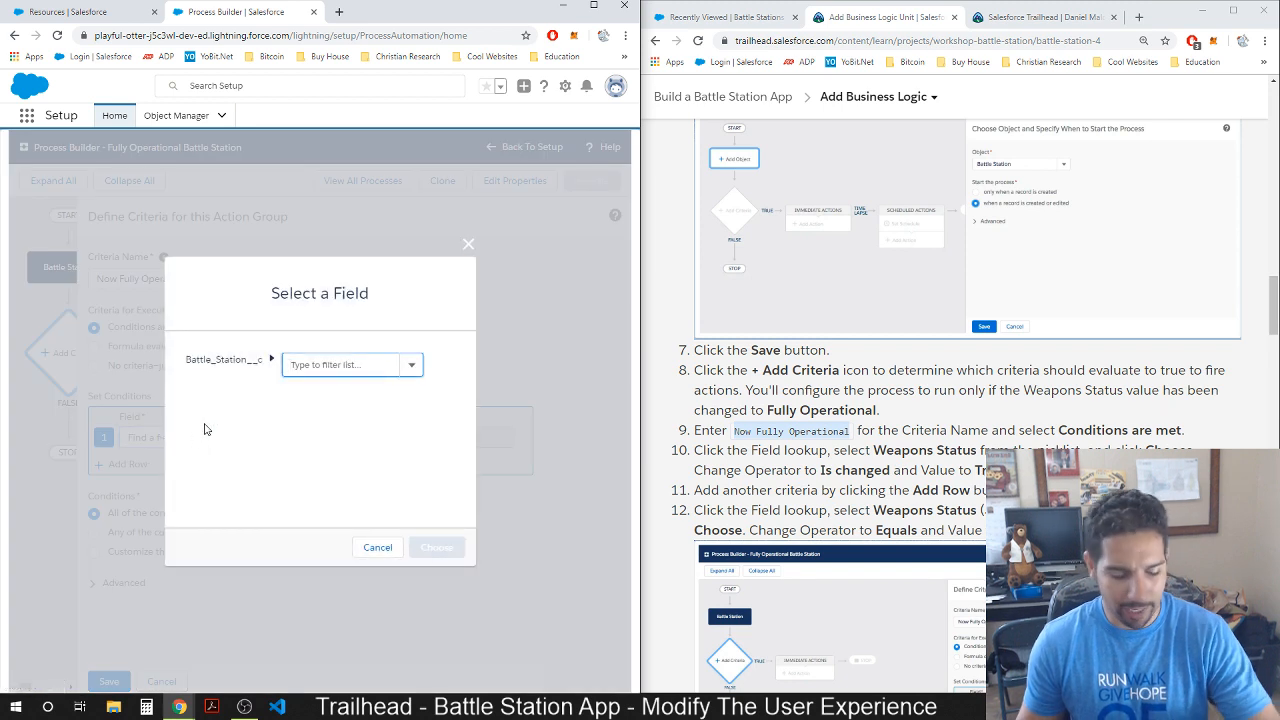
text(W)
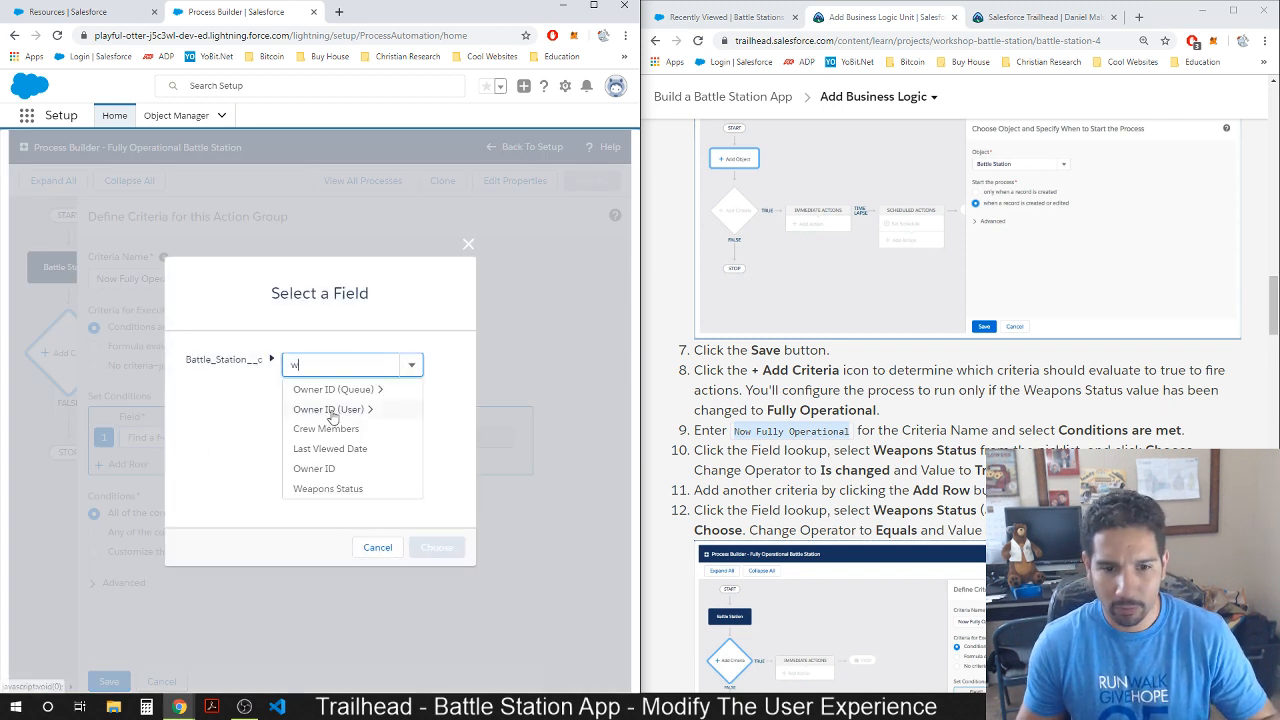
click(341, 489)
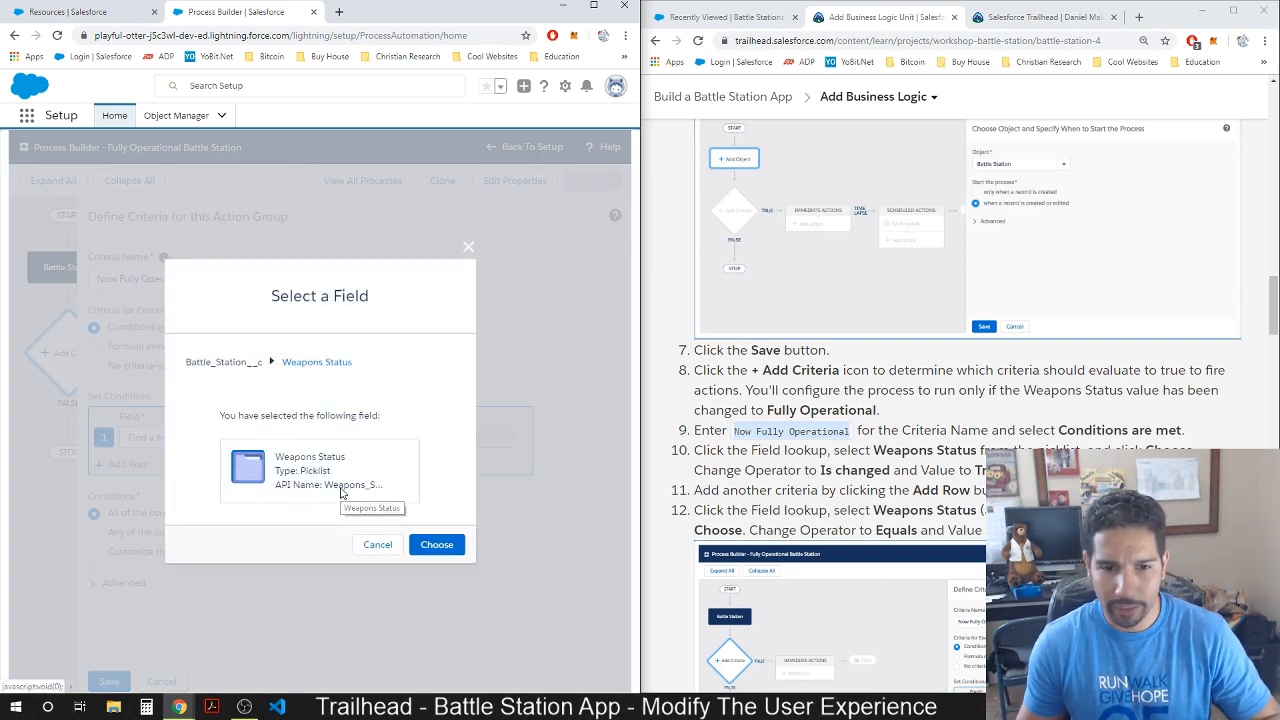
click(436, 544)
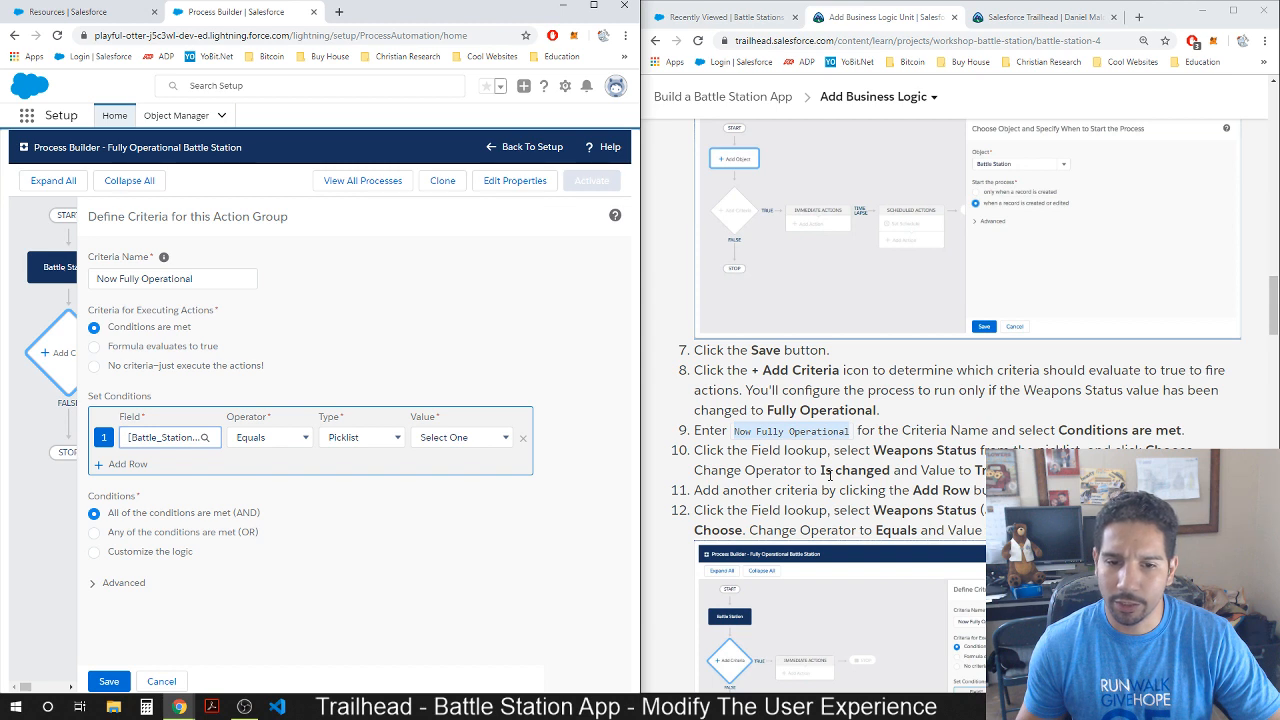
click(298, 440)
click(270, 530)
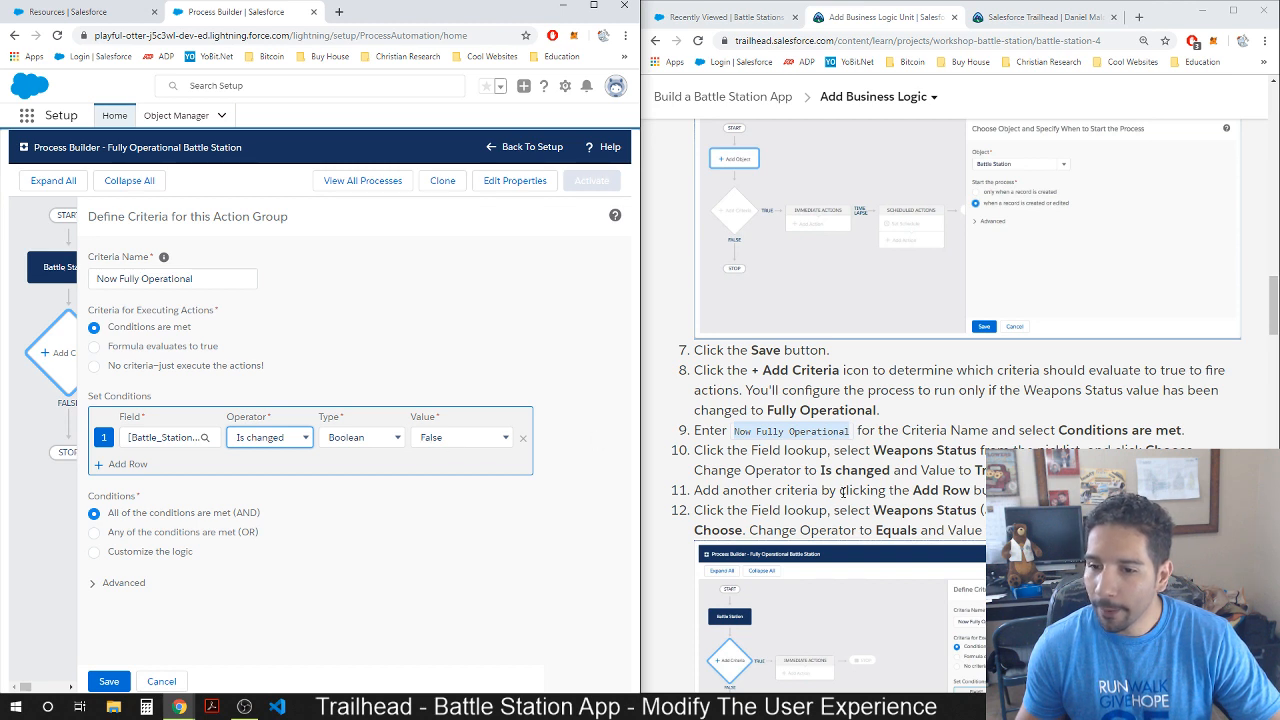
click(463, 443)
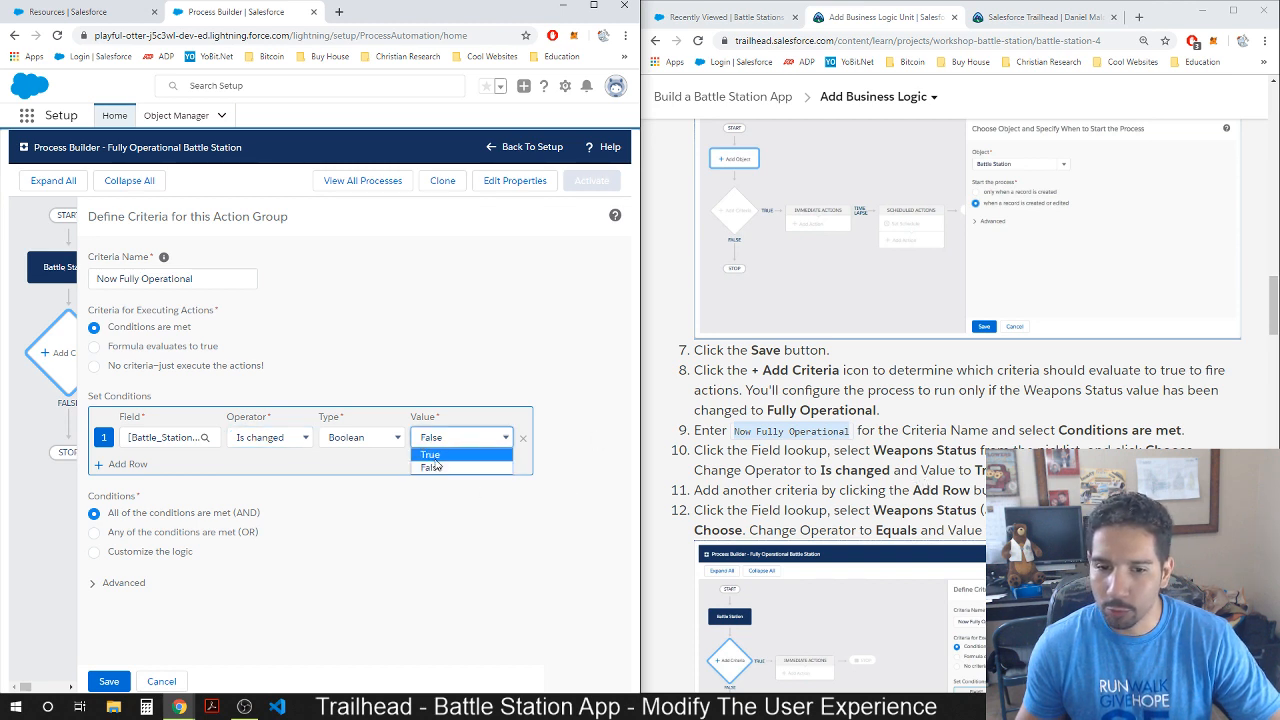
click(422, 462)
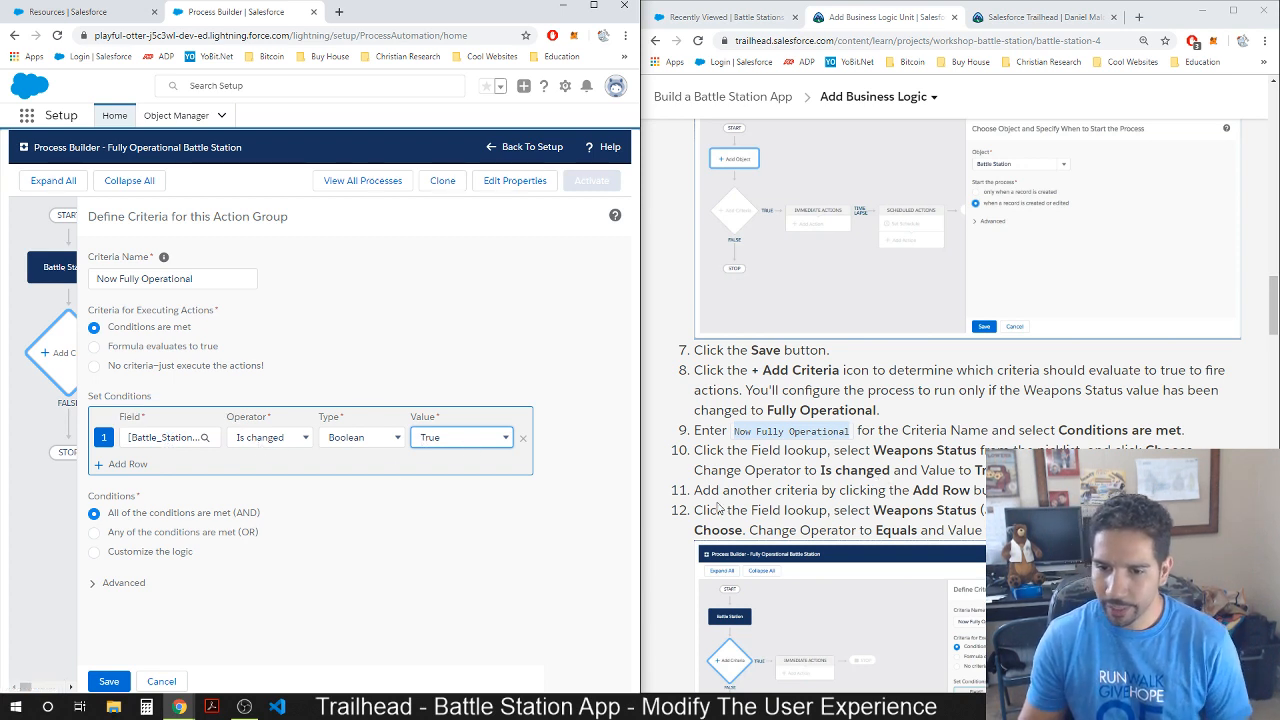
Add a second condition row to the criteria and choose Weapons Status as its field.
click(101, 466)
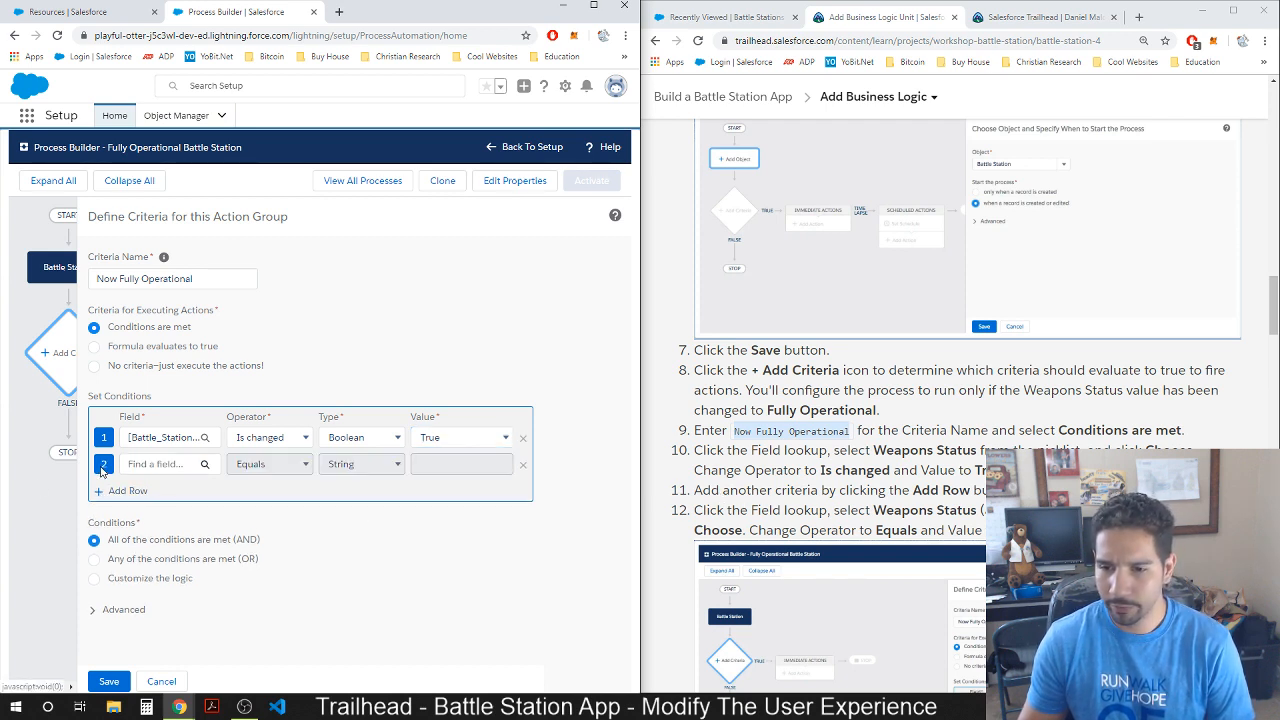
click(207, 463)
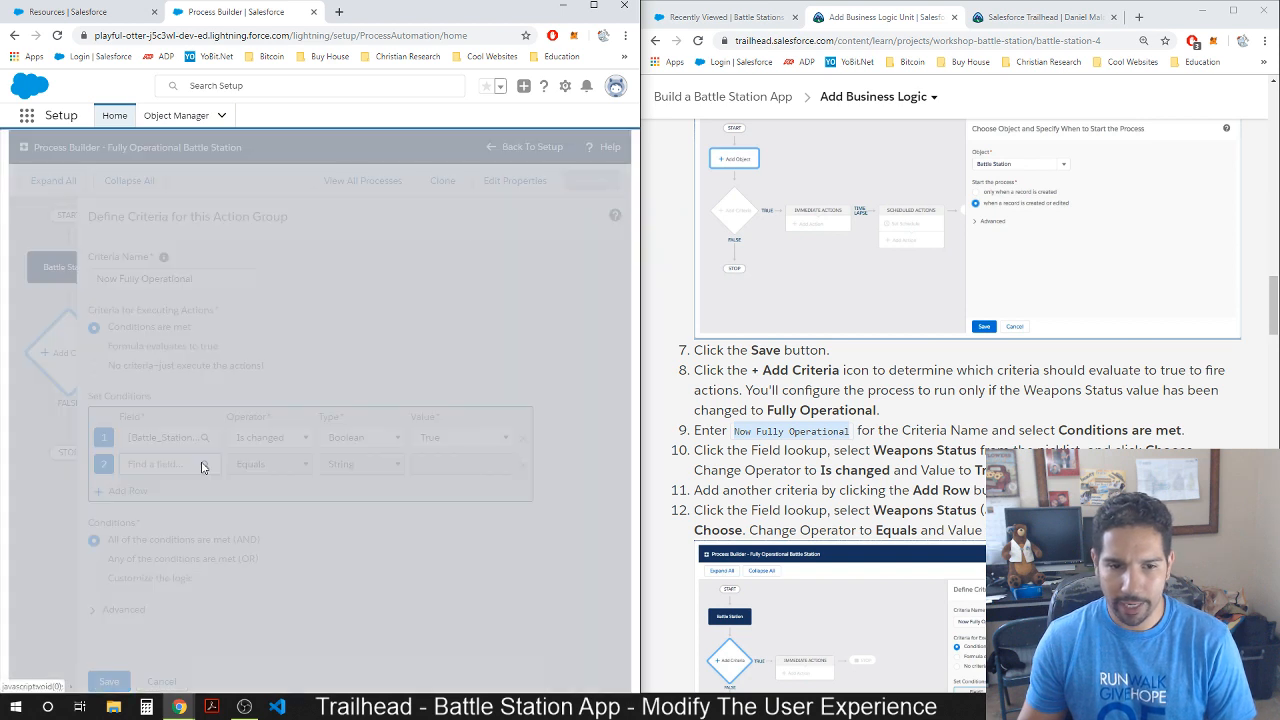
click(357, 364)
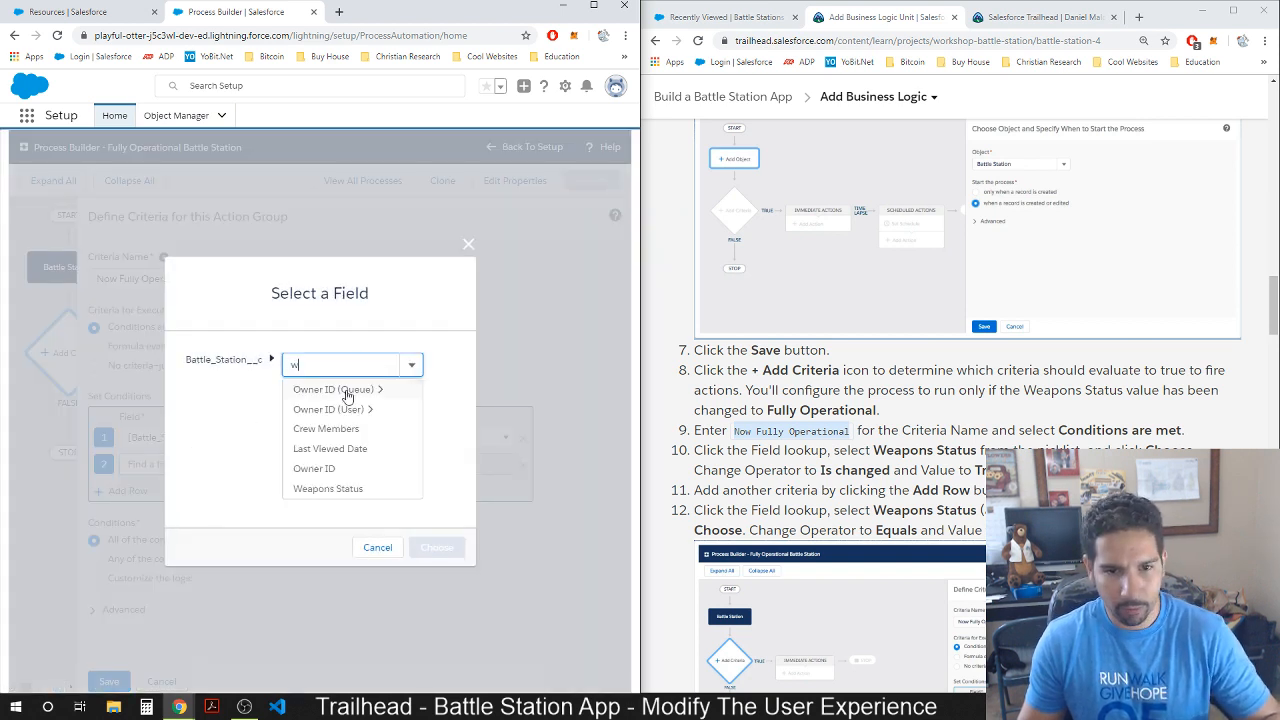
click(312, 487)
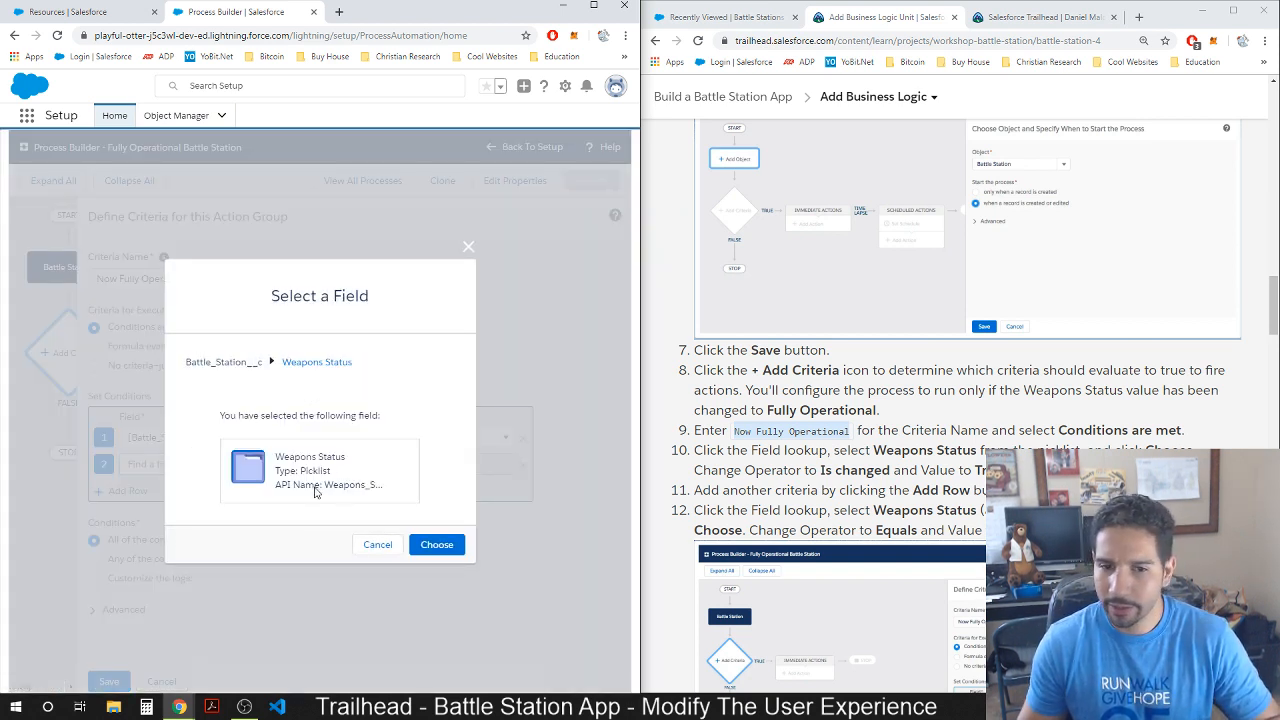
click(440, 548)
Set the second condition's value to Fully Operational and save the criteria.
scroll(982, 508, down, 2)
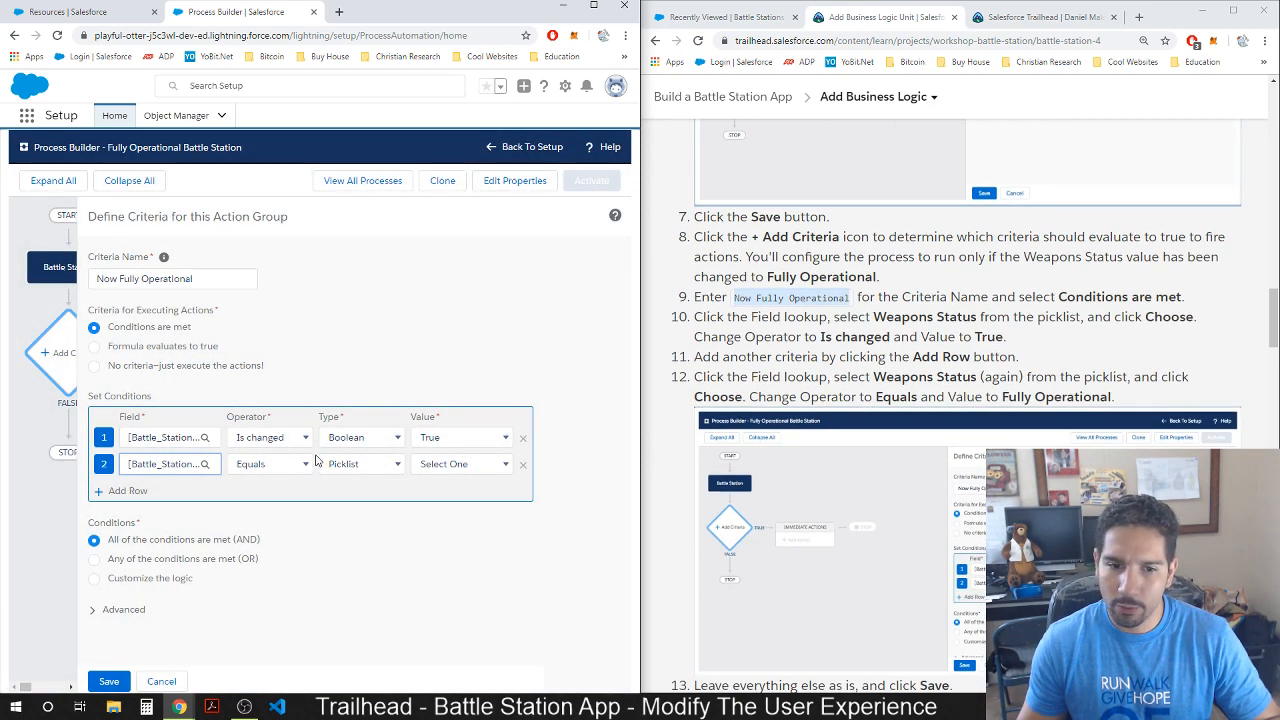
click(382, 466)
click(460, 464)
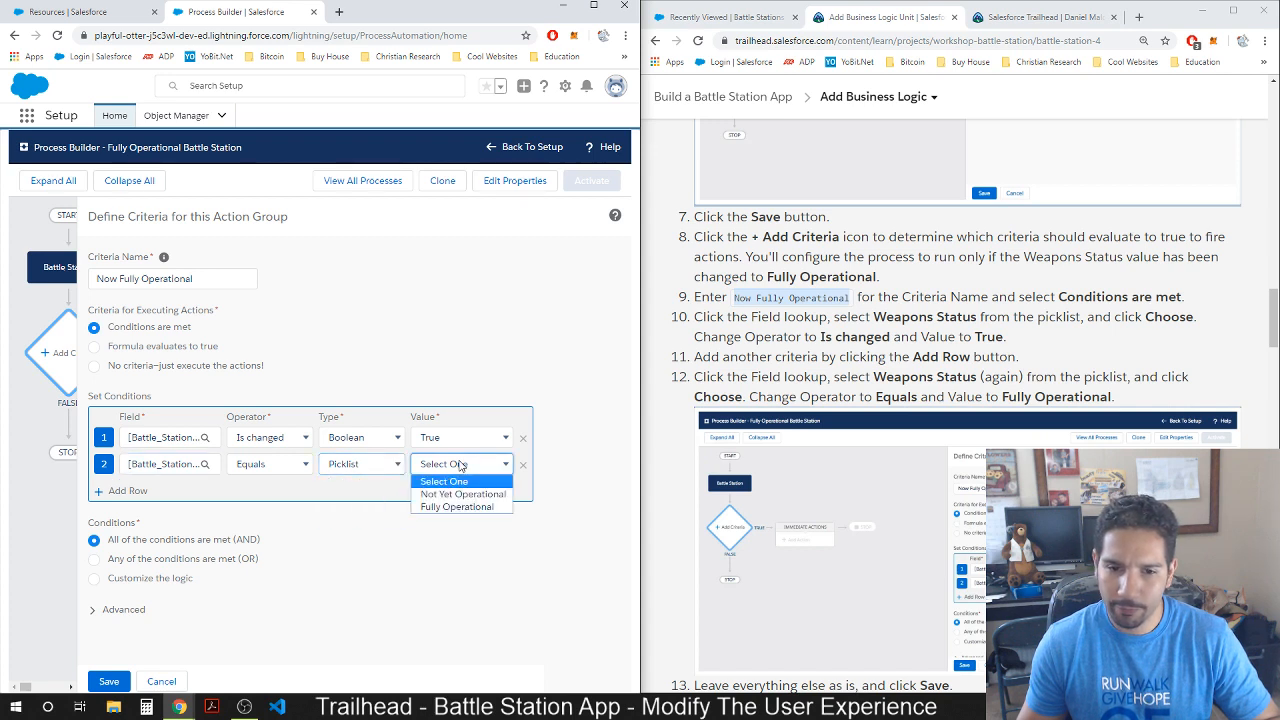
click(446, 506)
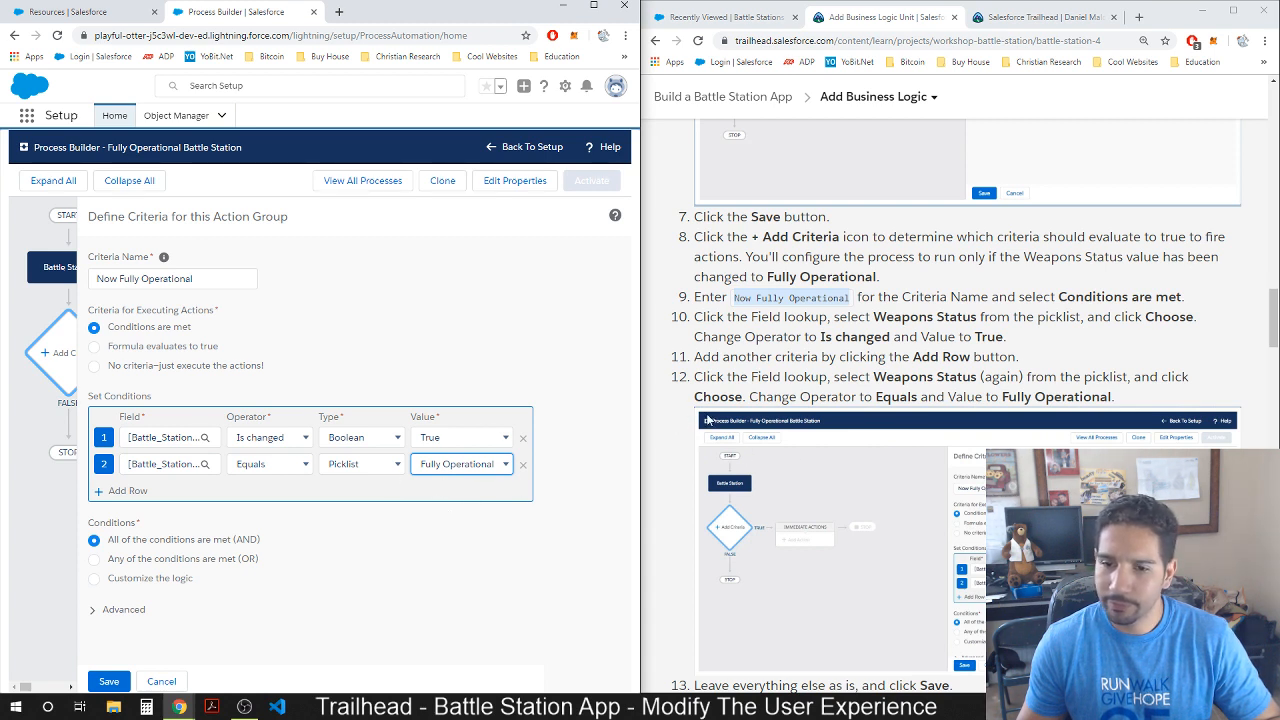
click(545, 524)
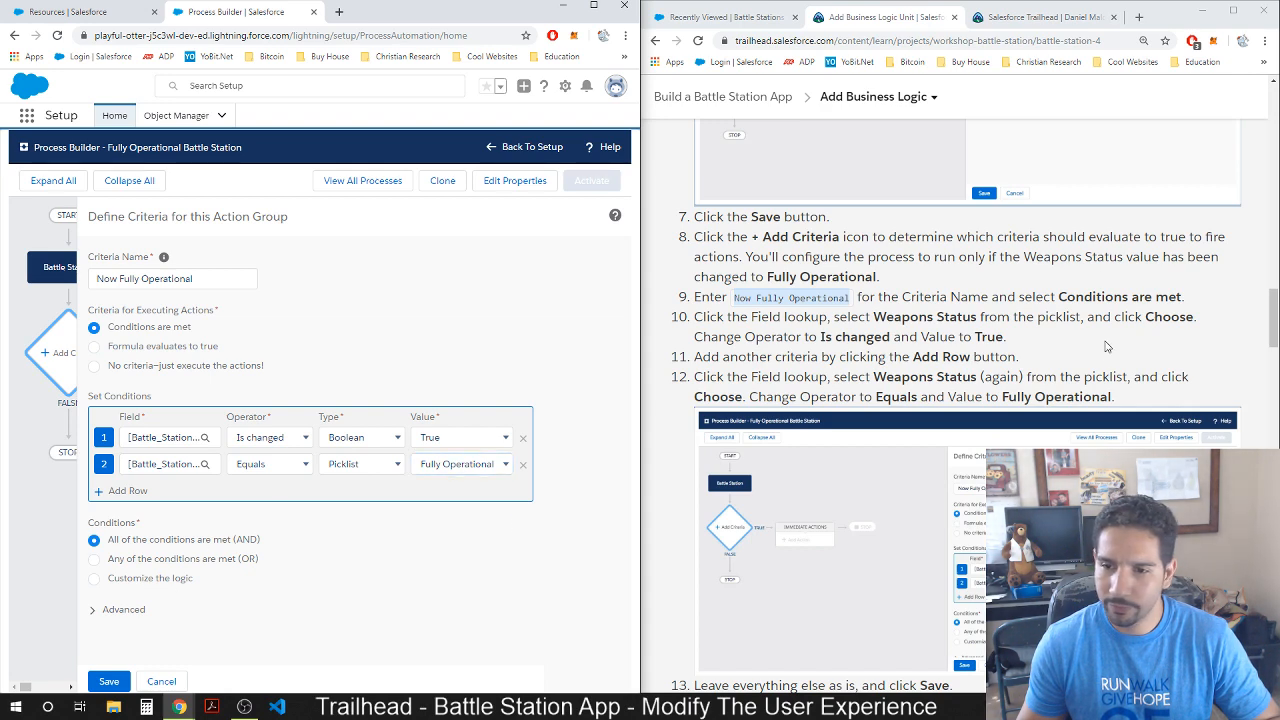
scroll(1106, 346, down, 2)
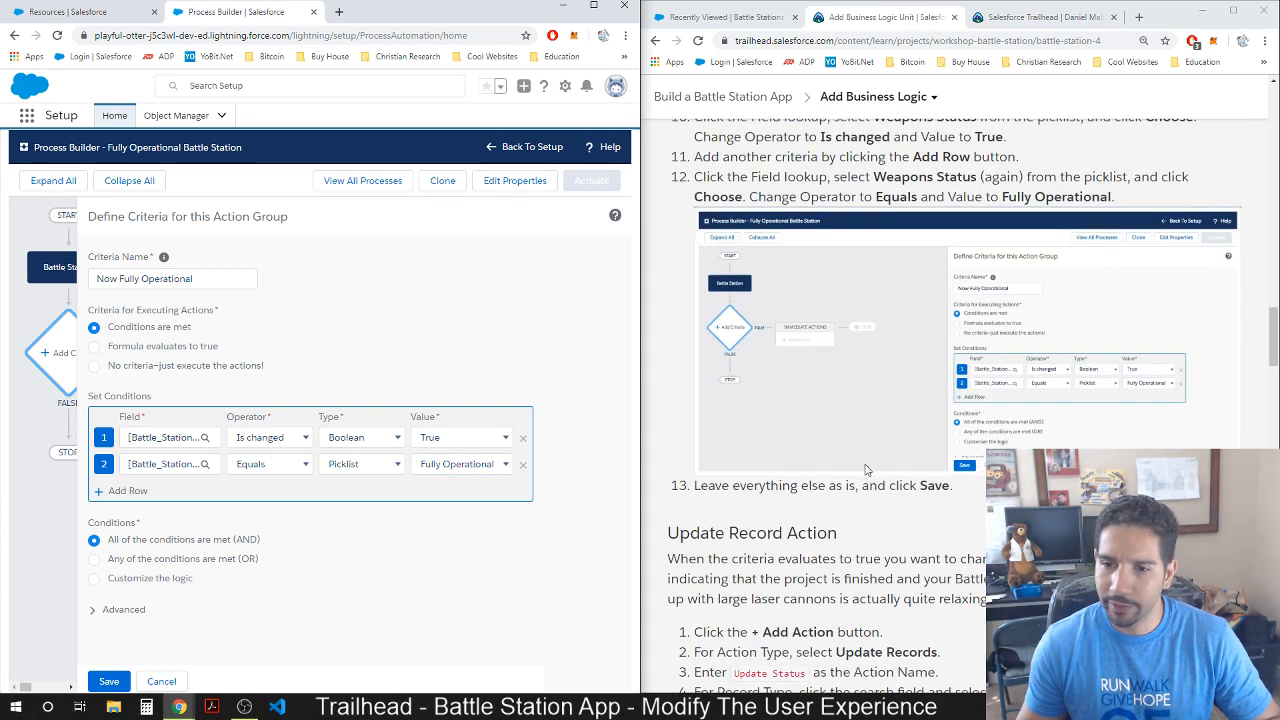
click(115, 681)
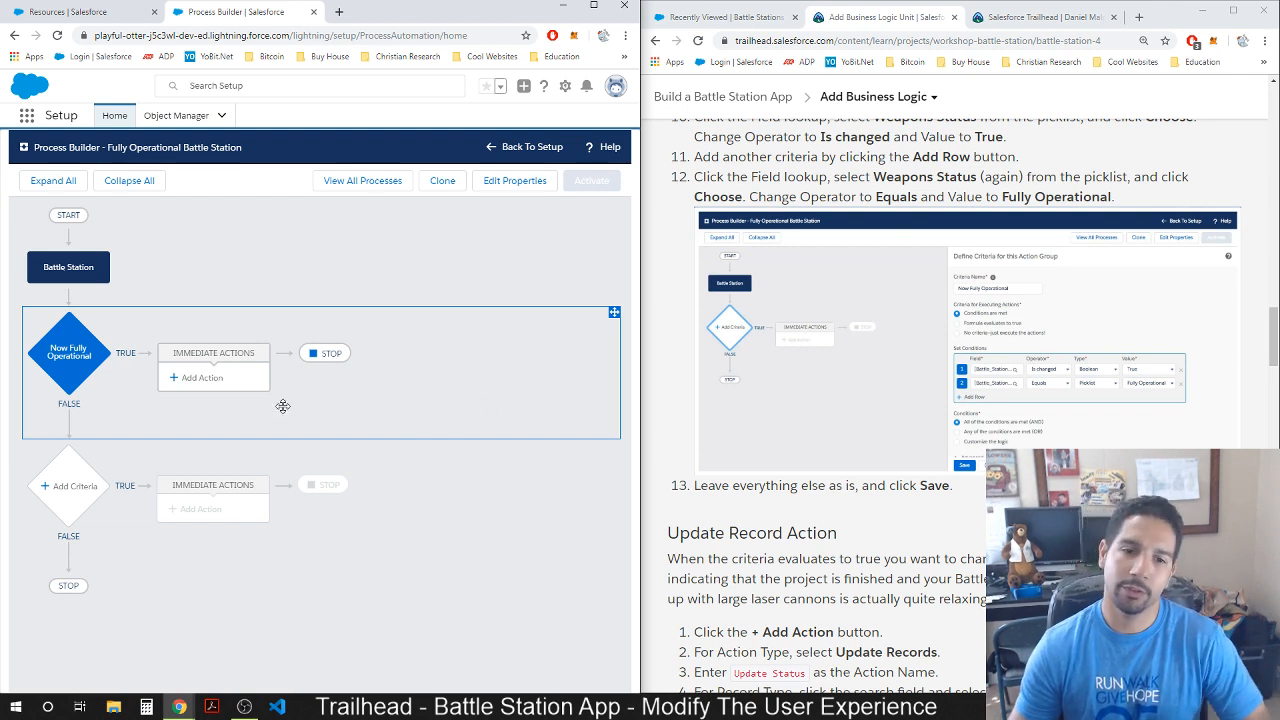
Add an immediate action of type Update Records to the Now Fully Operational criteria and name it "Update Status".
click(201, 386)
scroll(773, 490, down, 3)
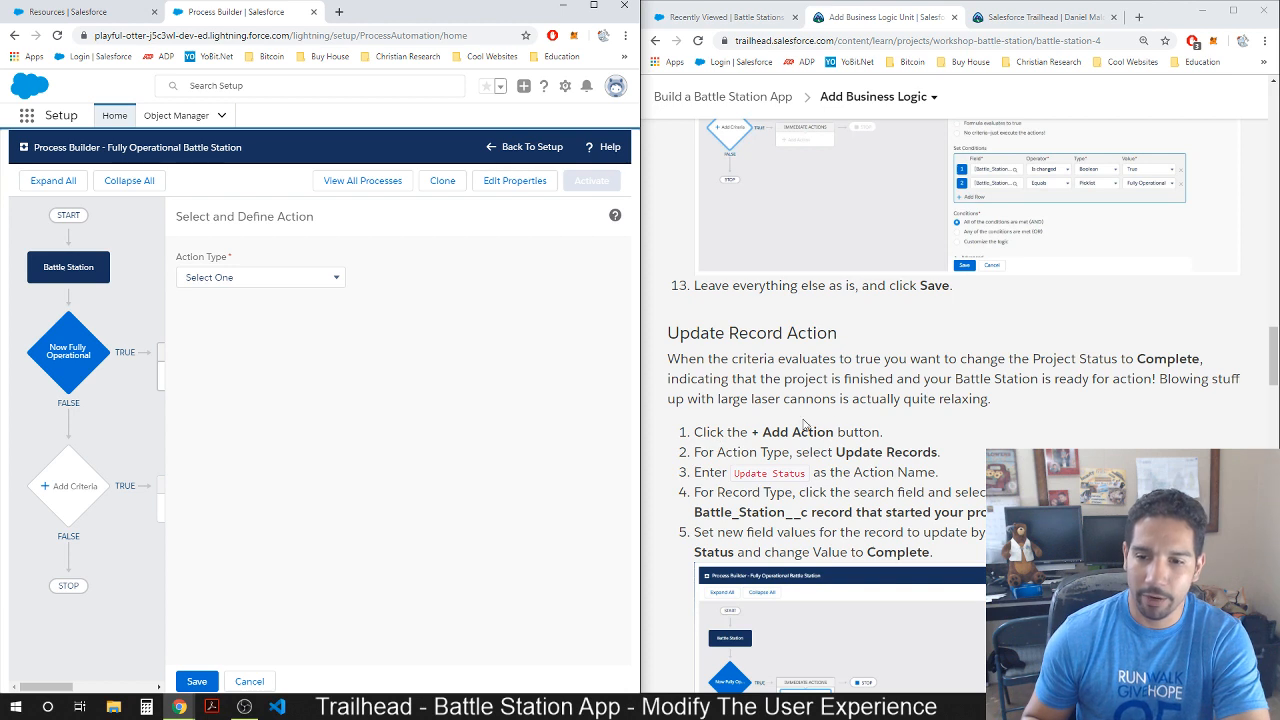
click(251, 281)
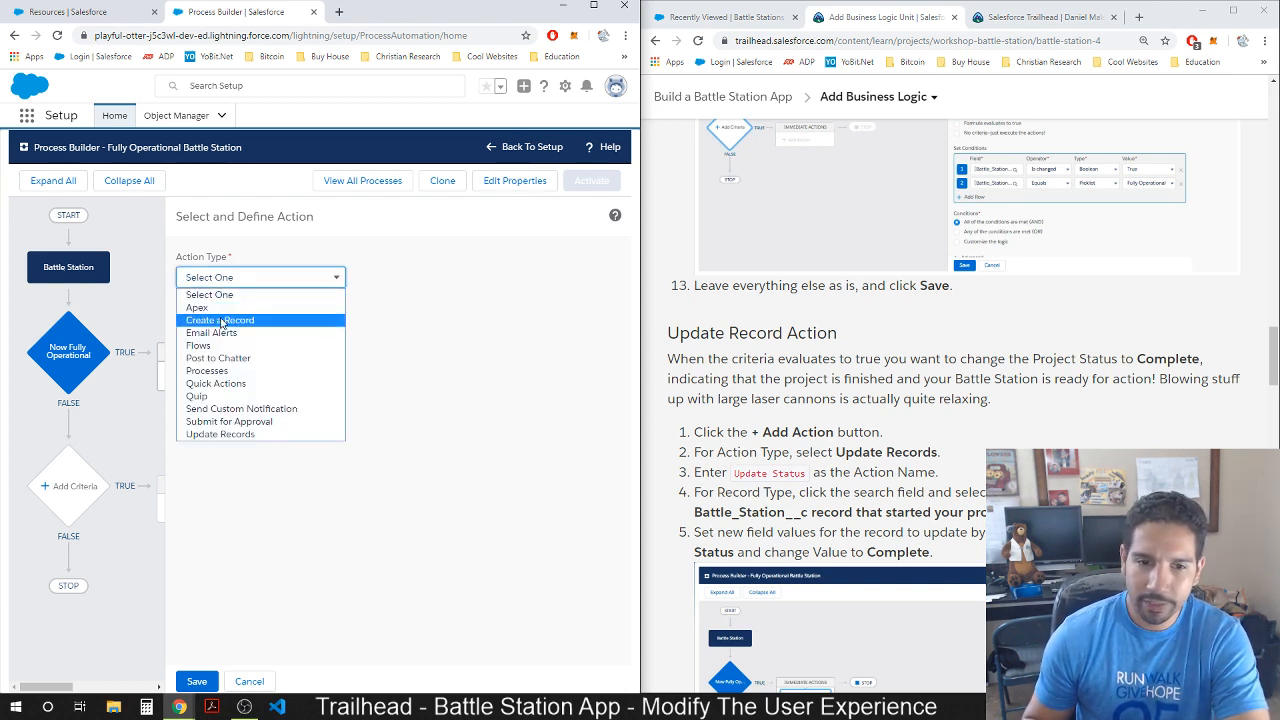
click(229, 428)
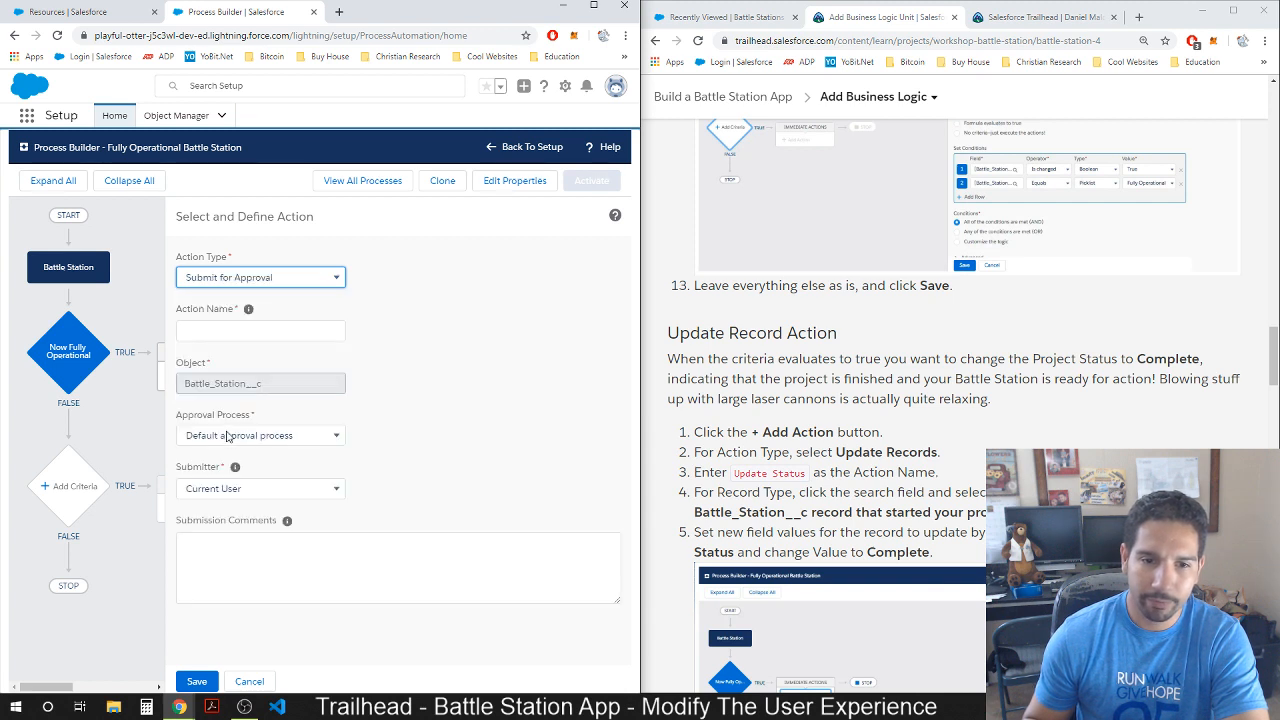
click(250, 277)
click(208, 436)
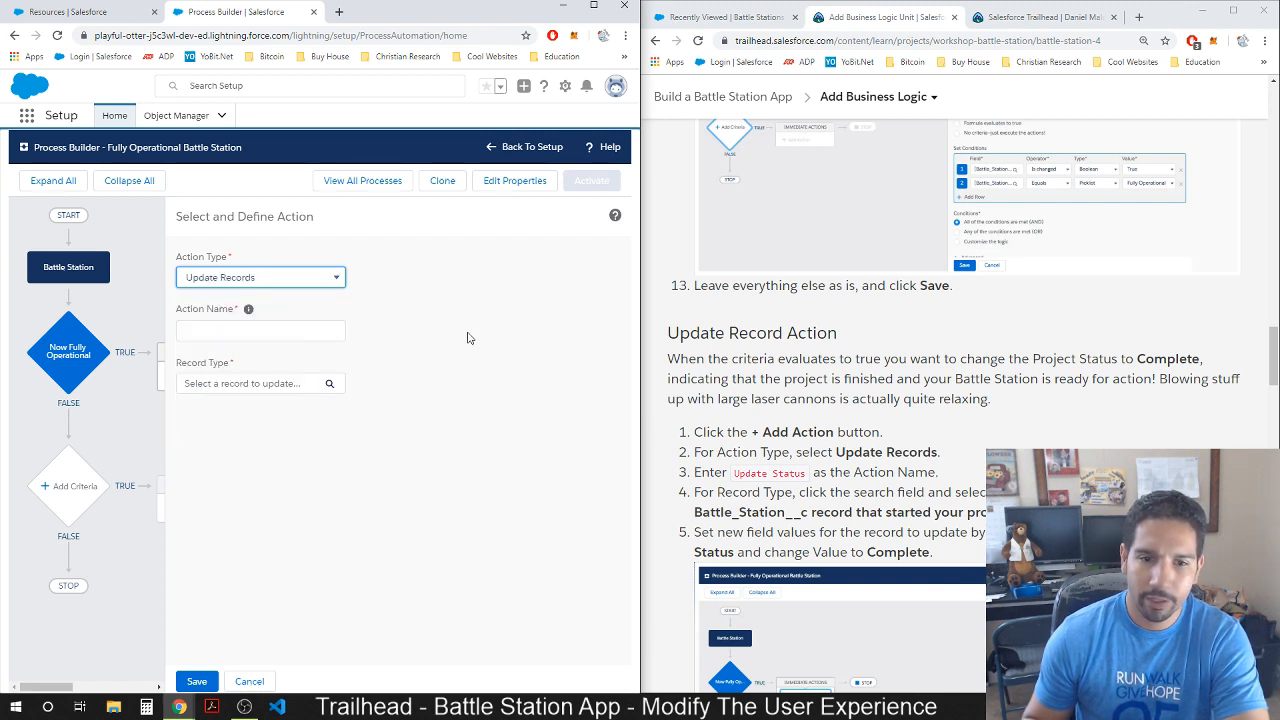
drag(806, 473, 735, 473)
key(ctrl+c)
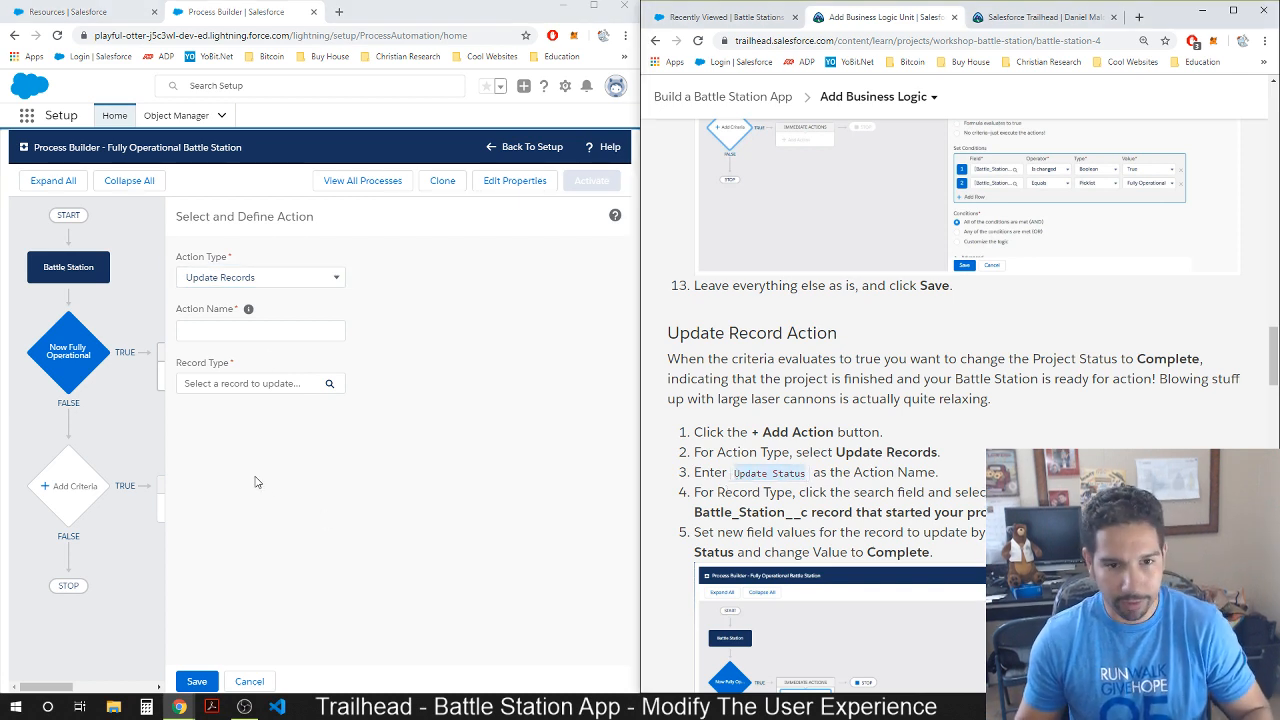
click(234, 332)
key(ctrl+v)
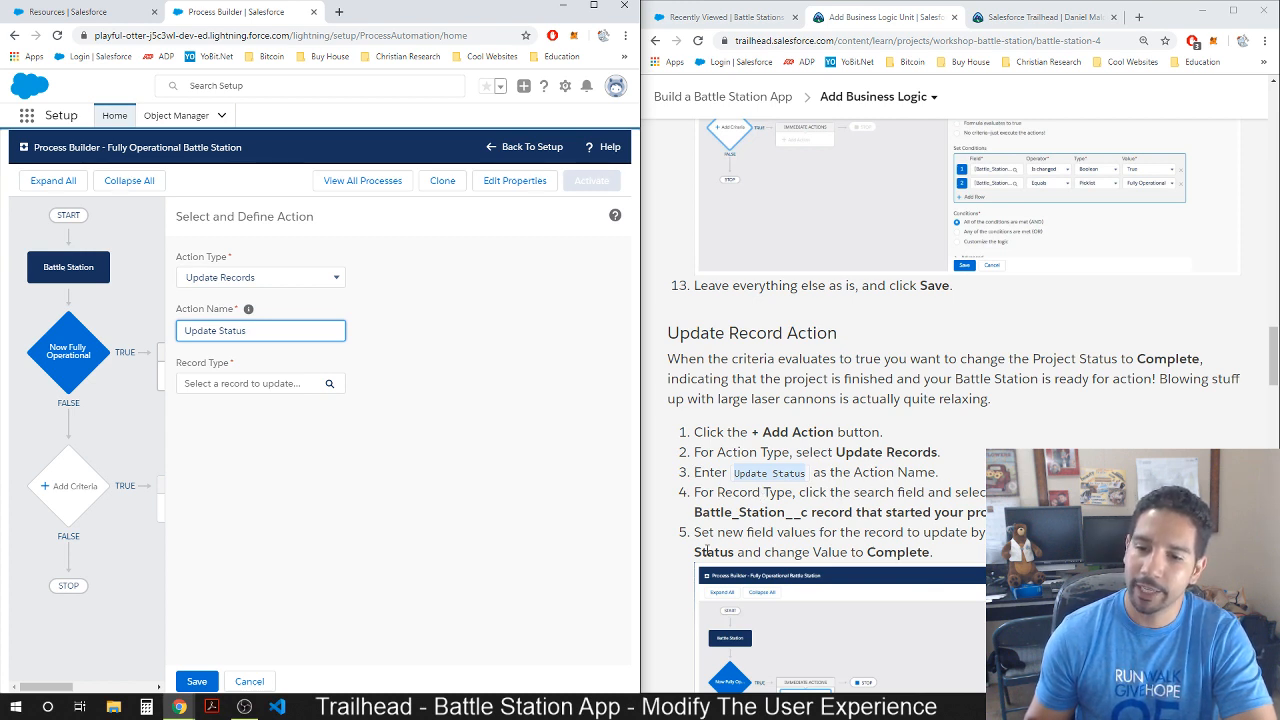
Choose the Battle_Station__c record that started the process as the record to update.
click(280, 390)
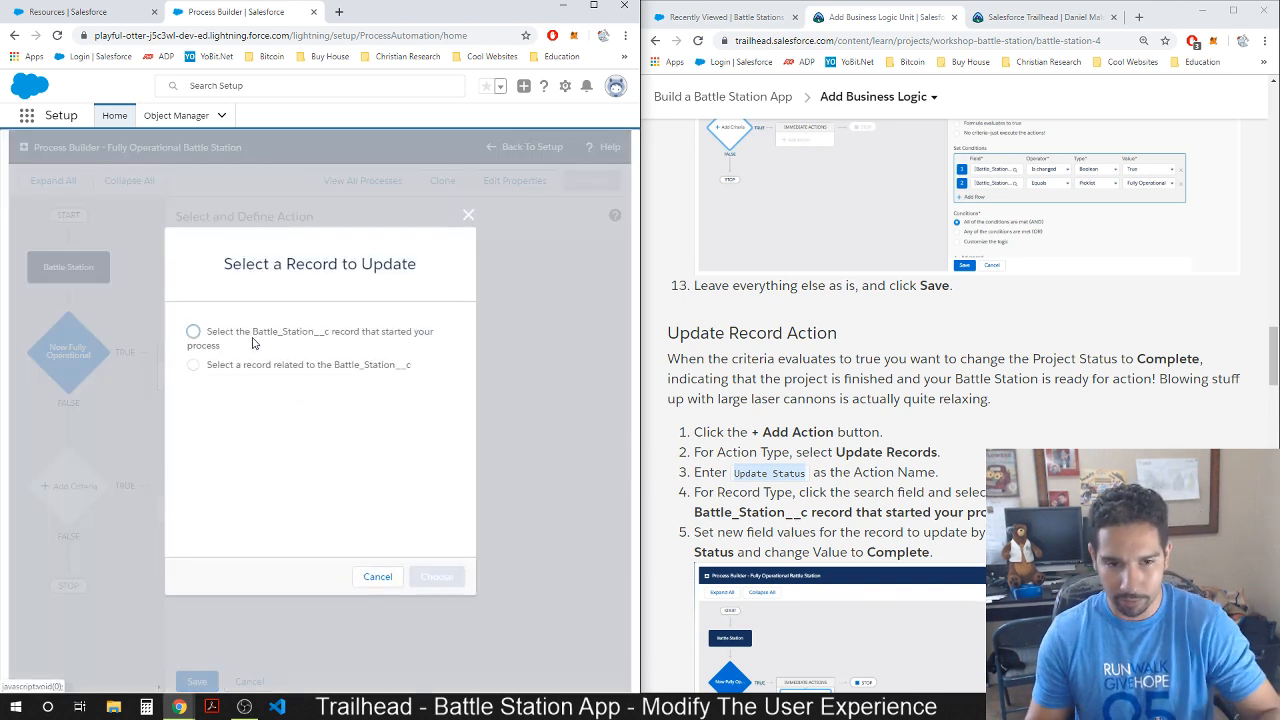
click(195, 366)
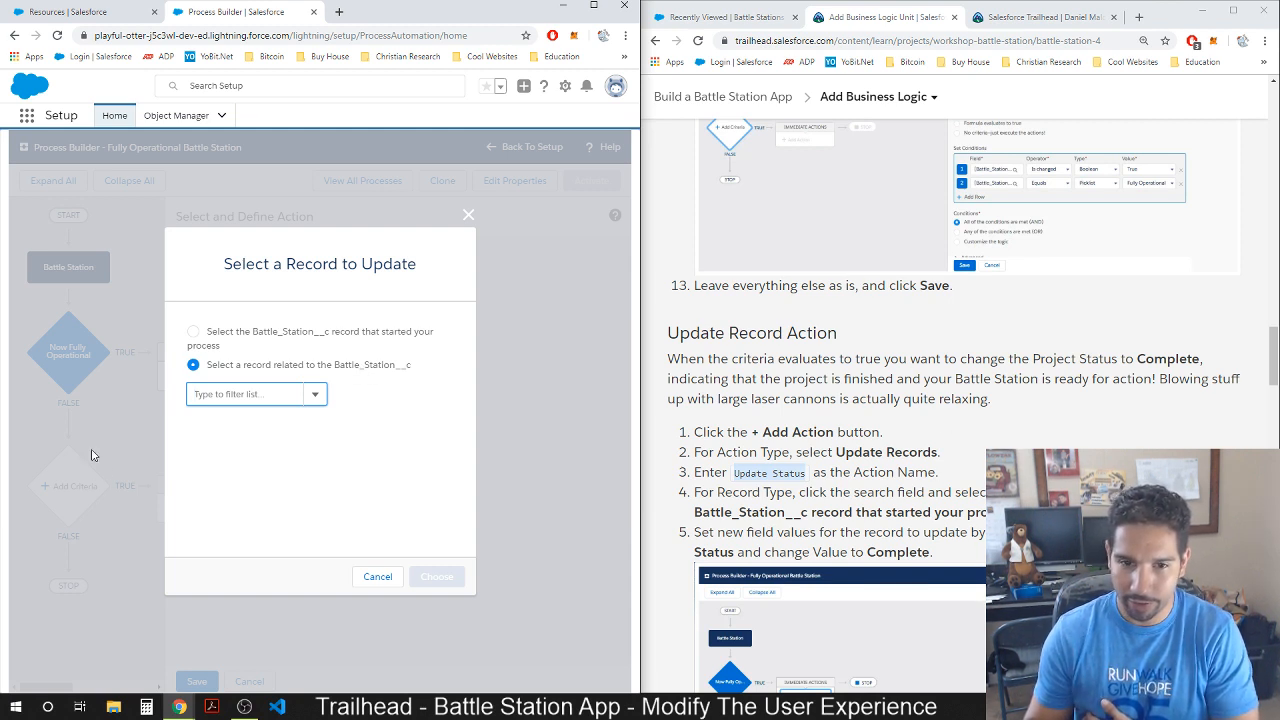
click(193, 331)
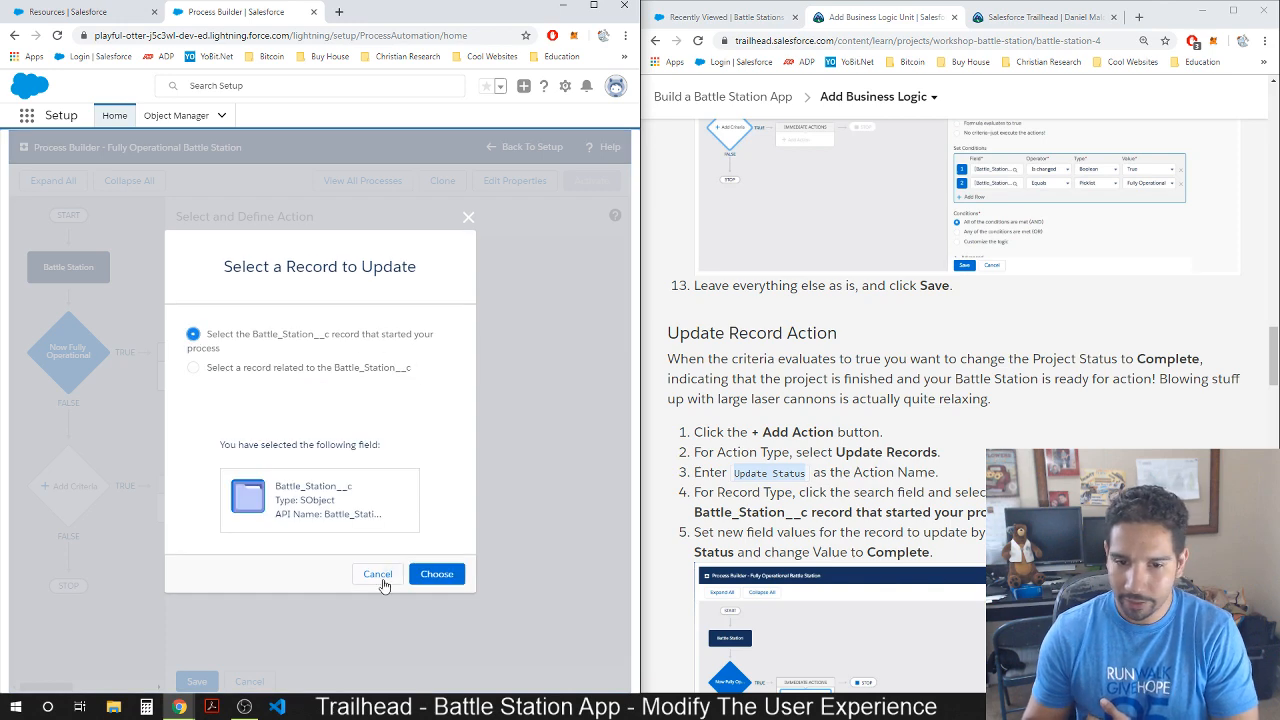
click(437, 576)
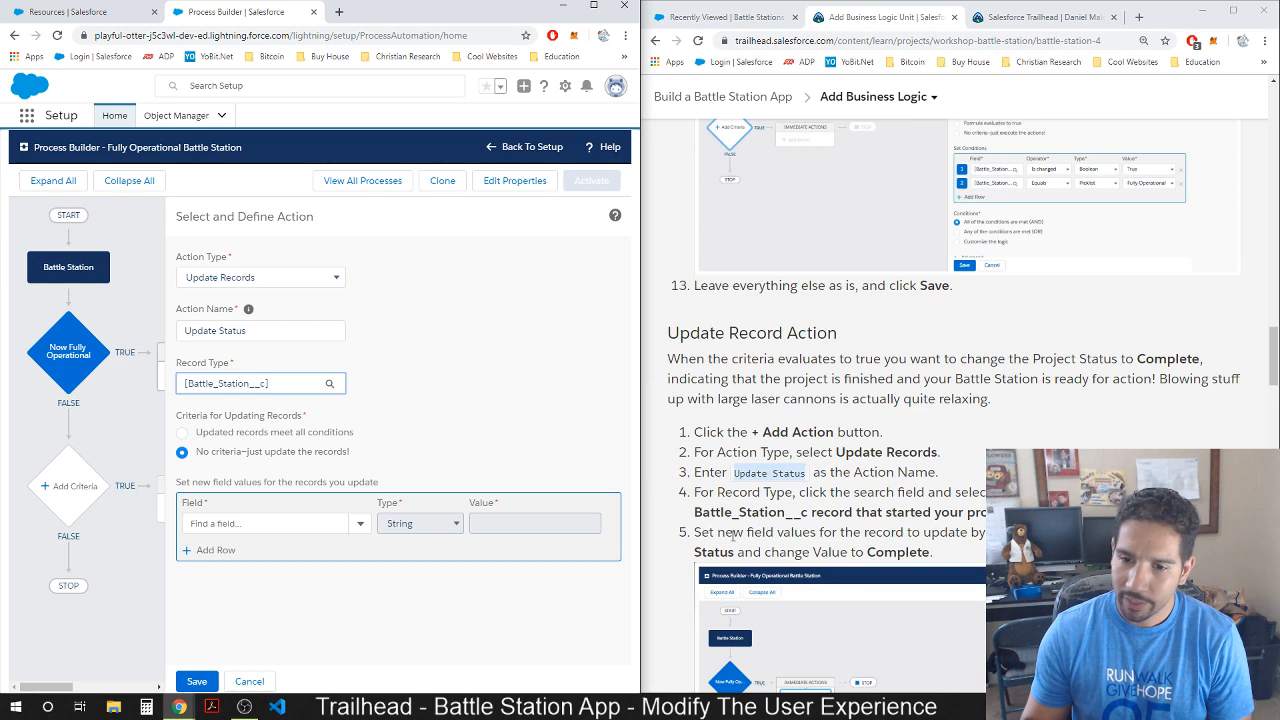
Have the action set the Project Status field to Complete, and save the action.
scroll(803, 548, down, 2)
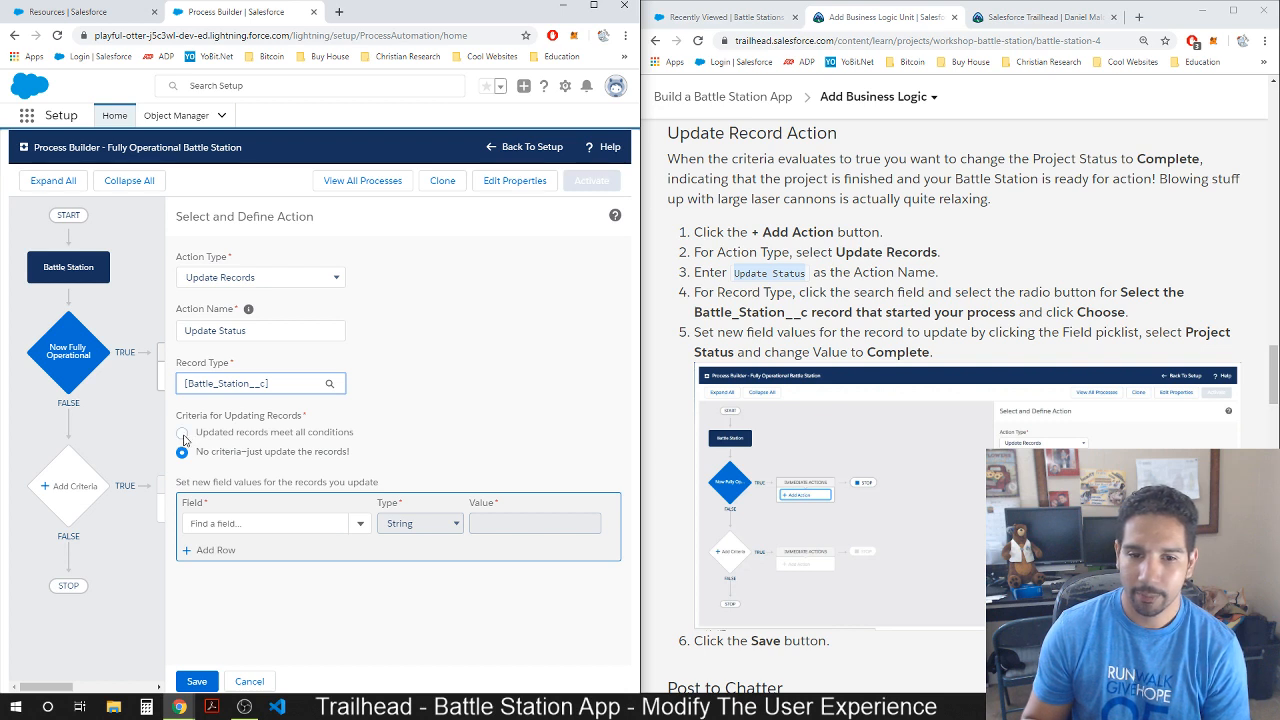
click(286, 522)
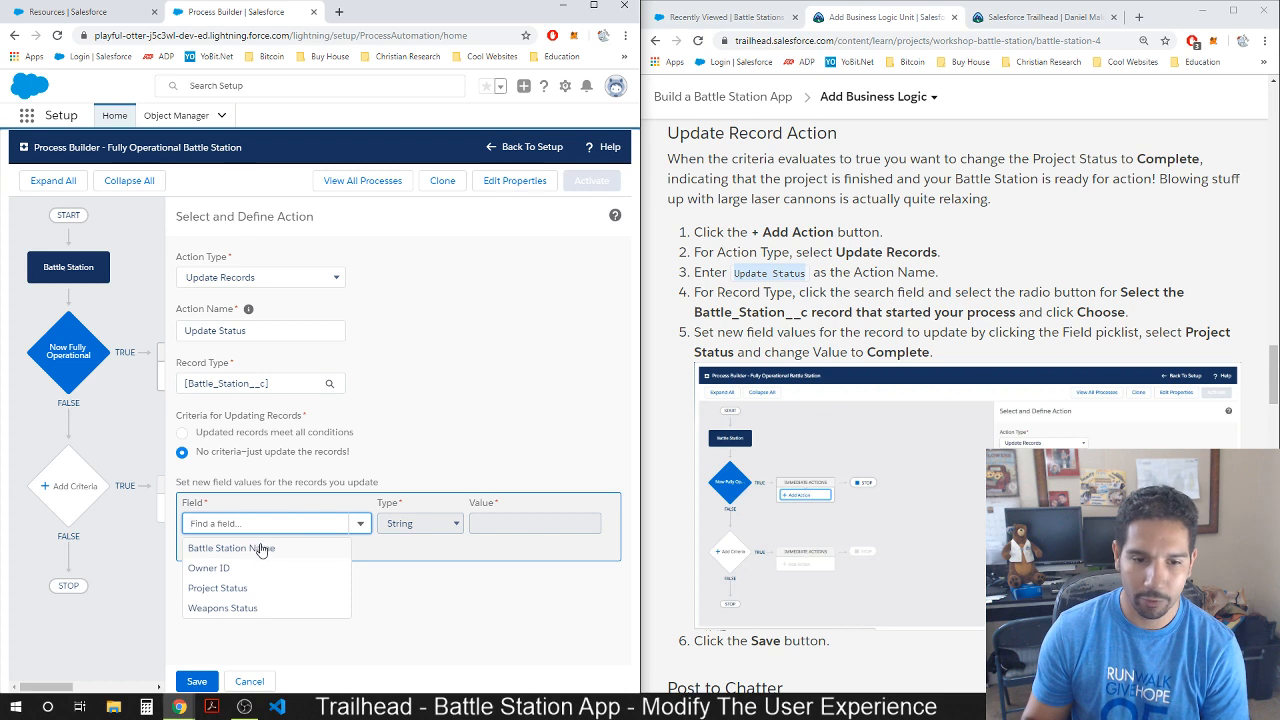
click(218, 588)
click(490, 524)
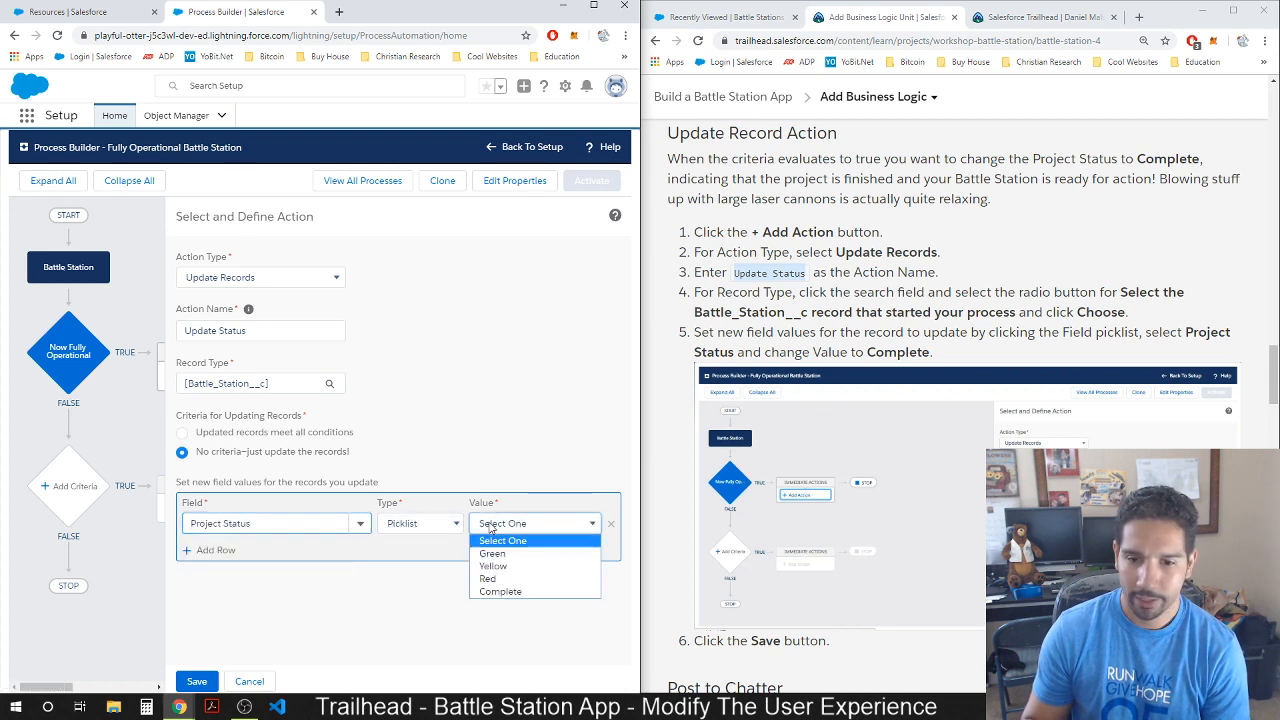
click(501, 592)
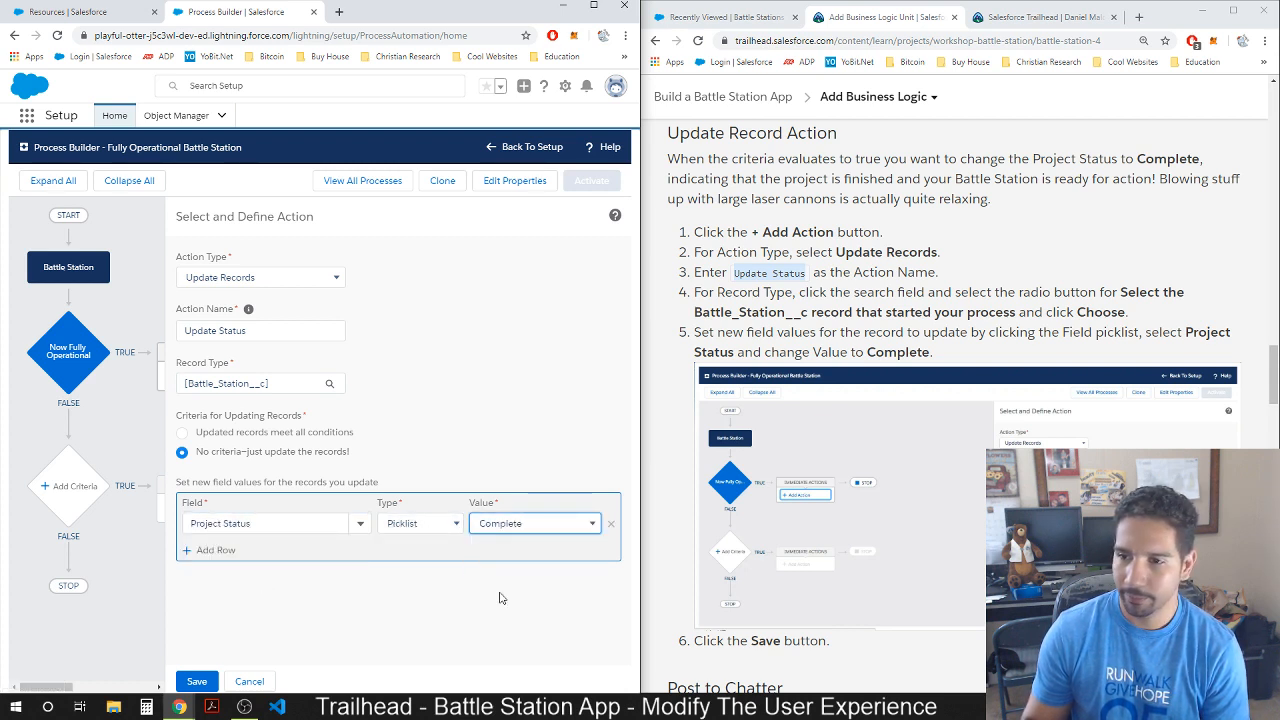
click(469, 425)
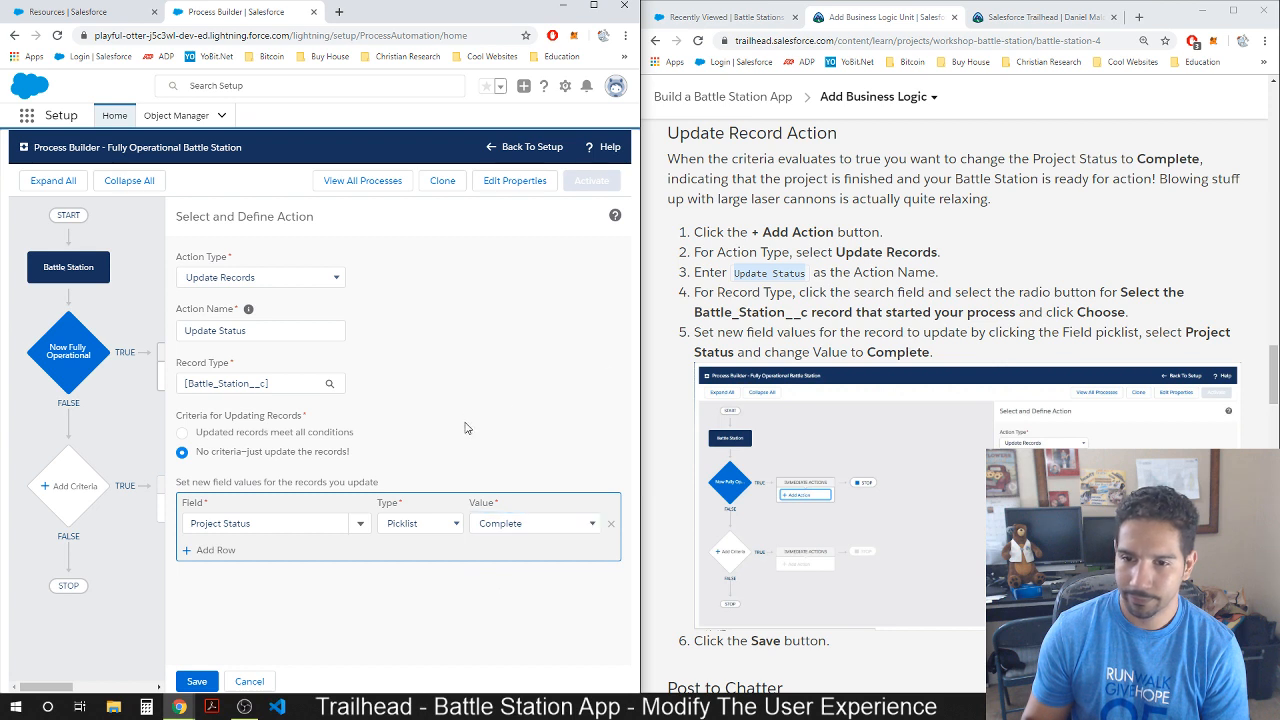
click(196, 682)
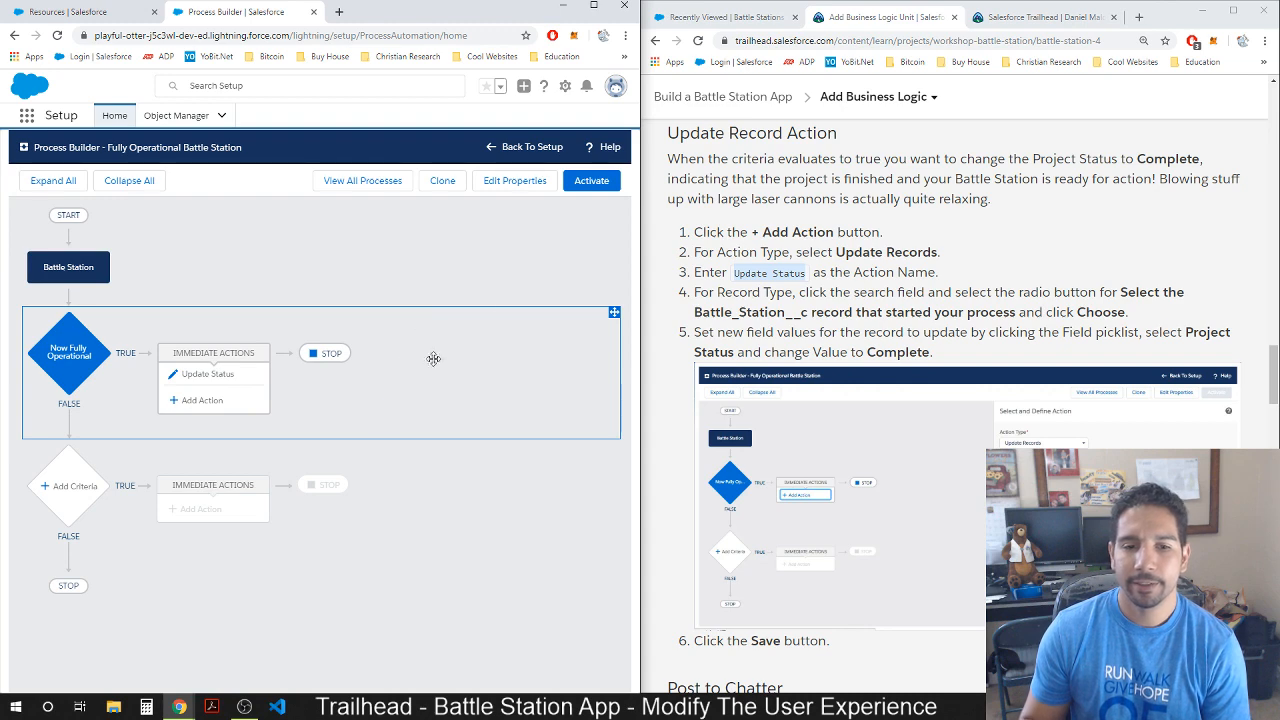
Add a second immediate action of type Post to Chatter and name it "Post to Chatter".
scroll(717, 473, down, 2)
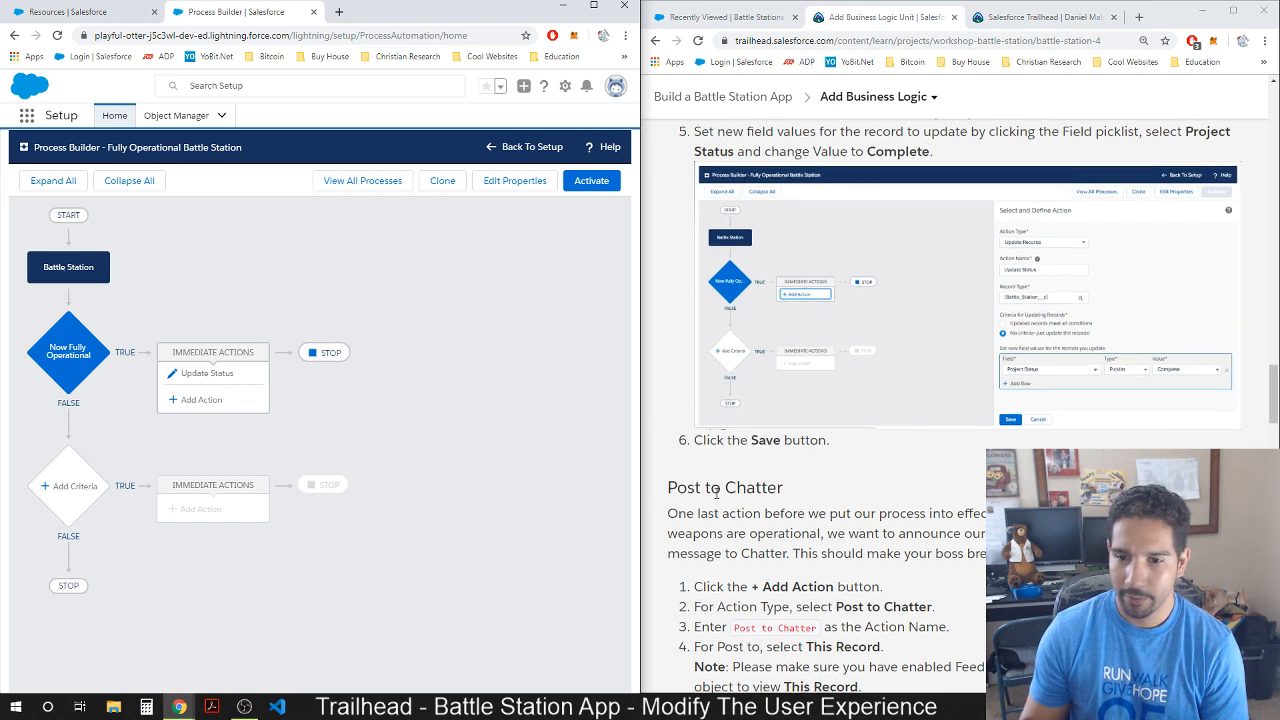
scroll(716, 492, down, 1)
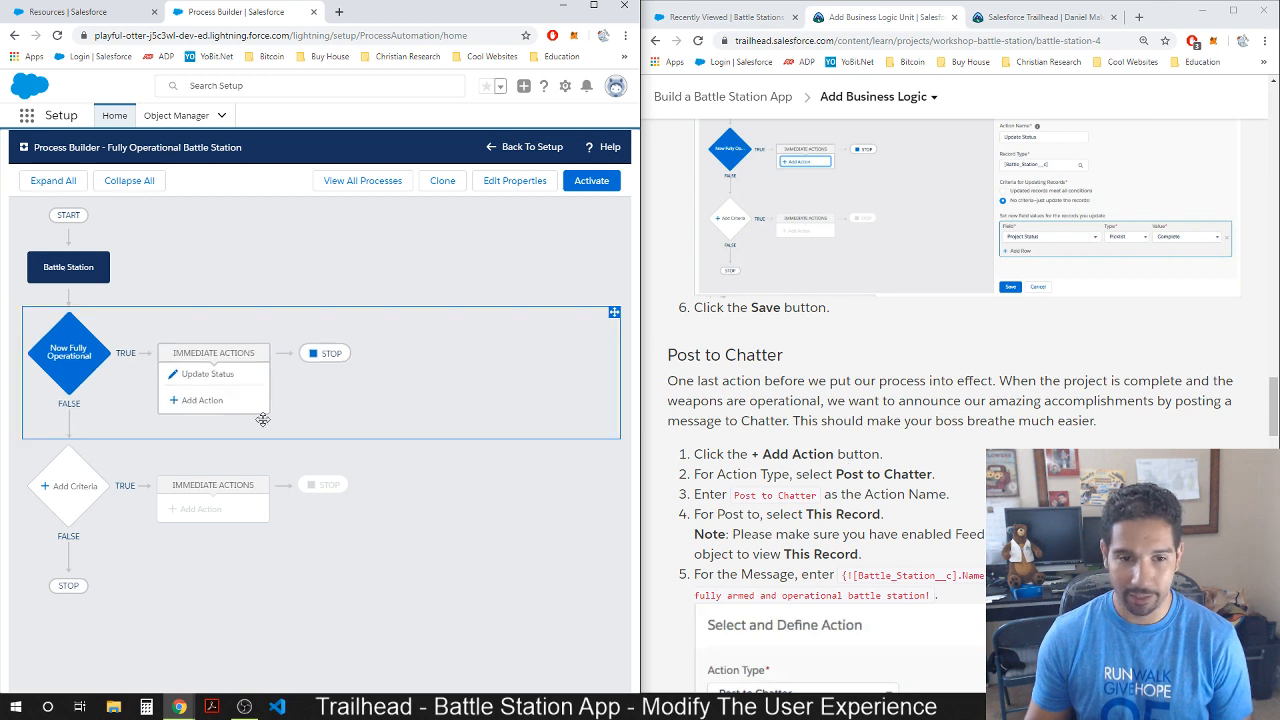
click(186, 400)
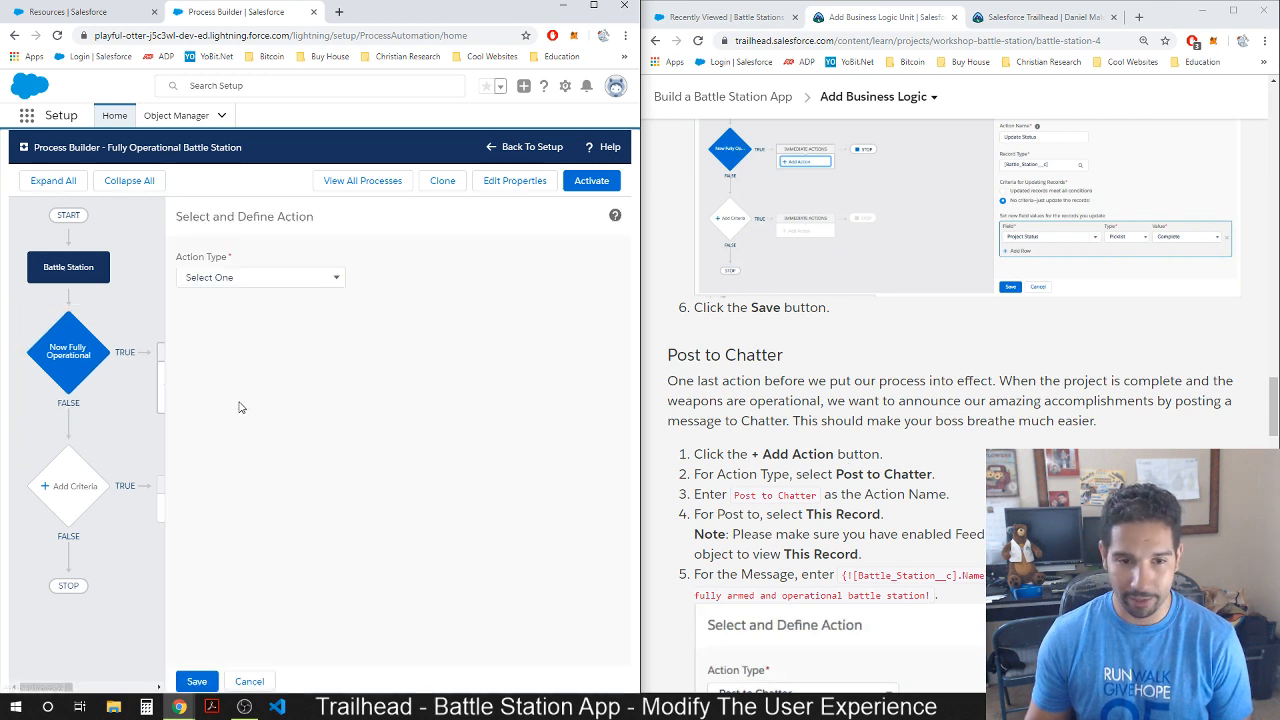
click(310, 277)
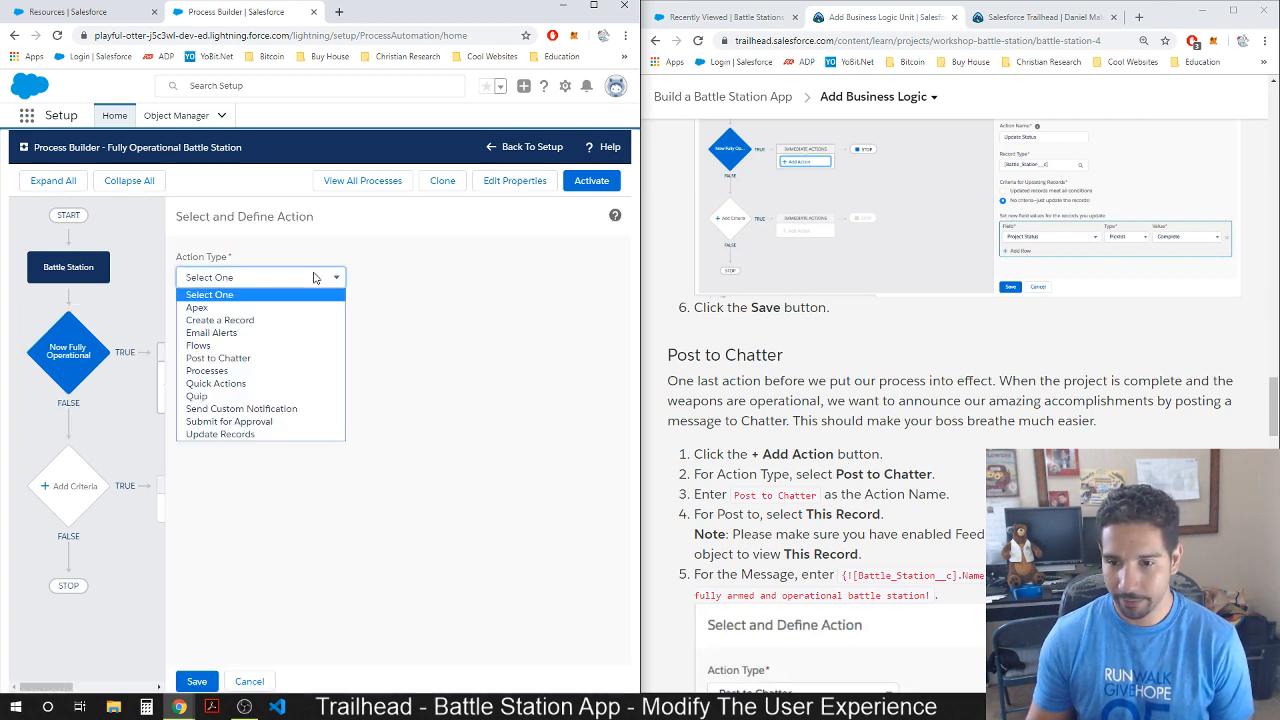
click(253, 358)
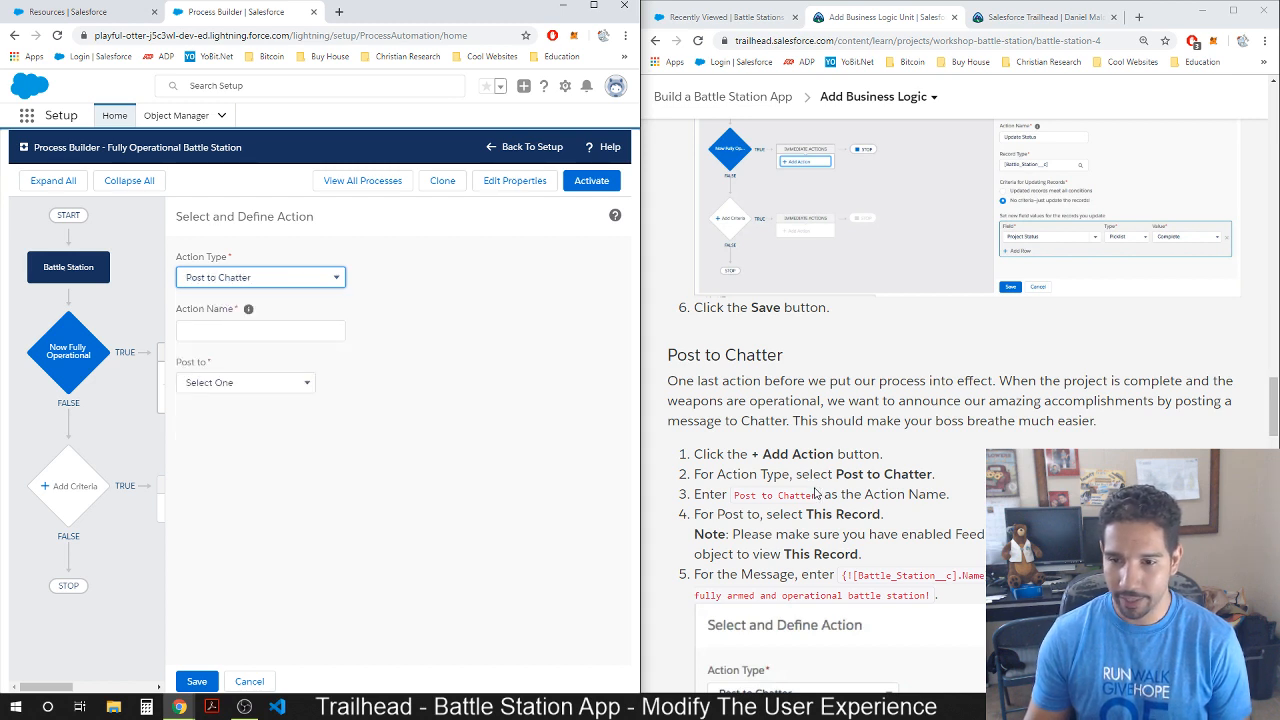
drag(817, 493, 736, 497)
key(ctrl+c)
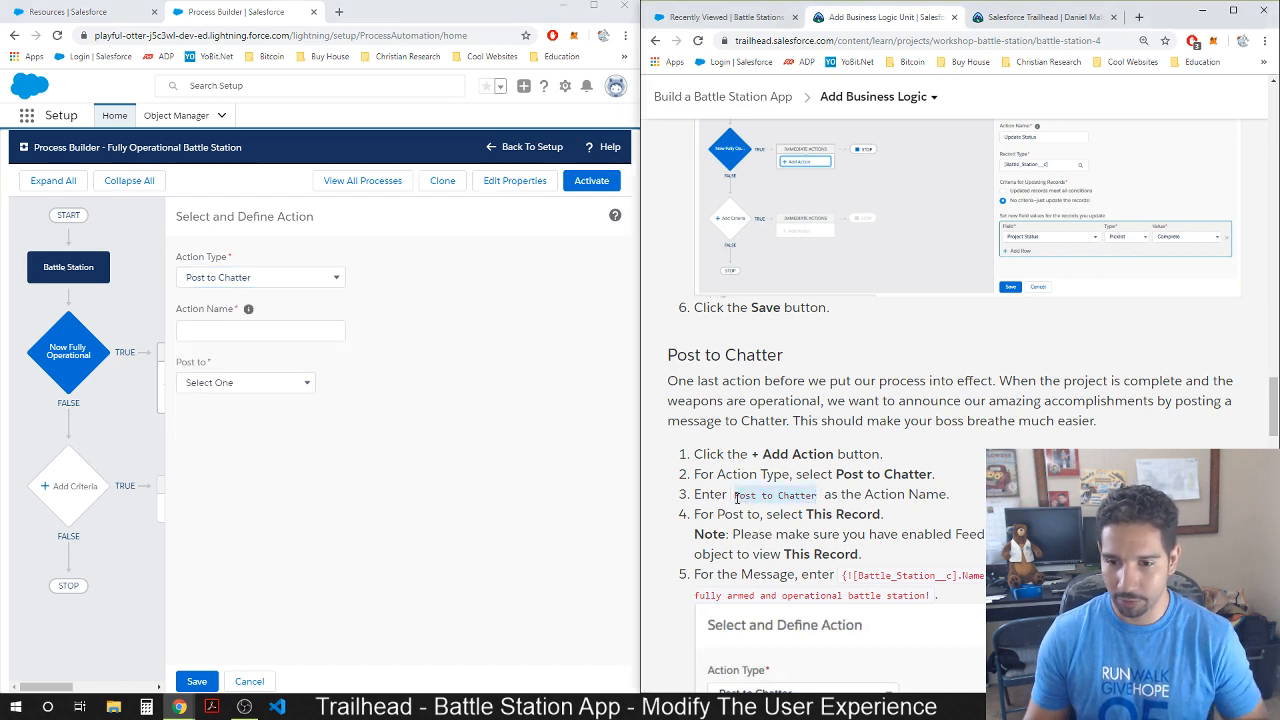
click(260, 330)
key(ctrl+v)
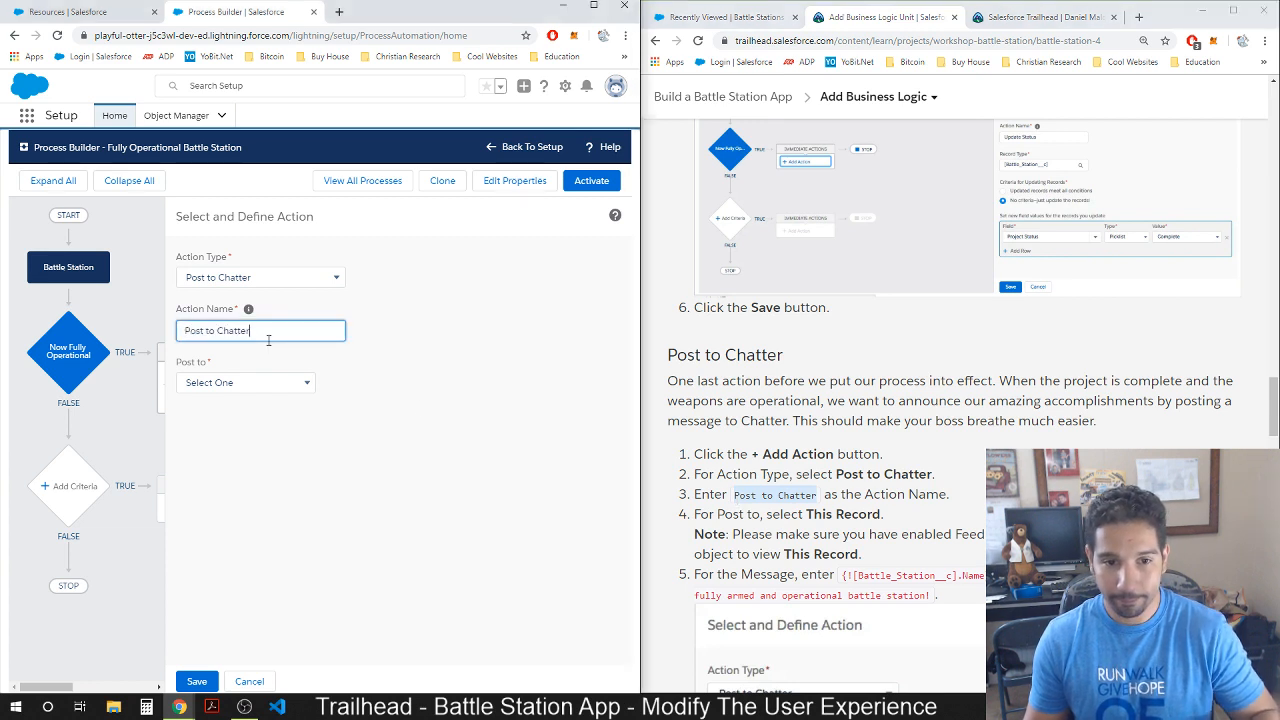
Set the Chatter action to post to This Record.
click(340, 376)
click(300, 382)
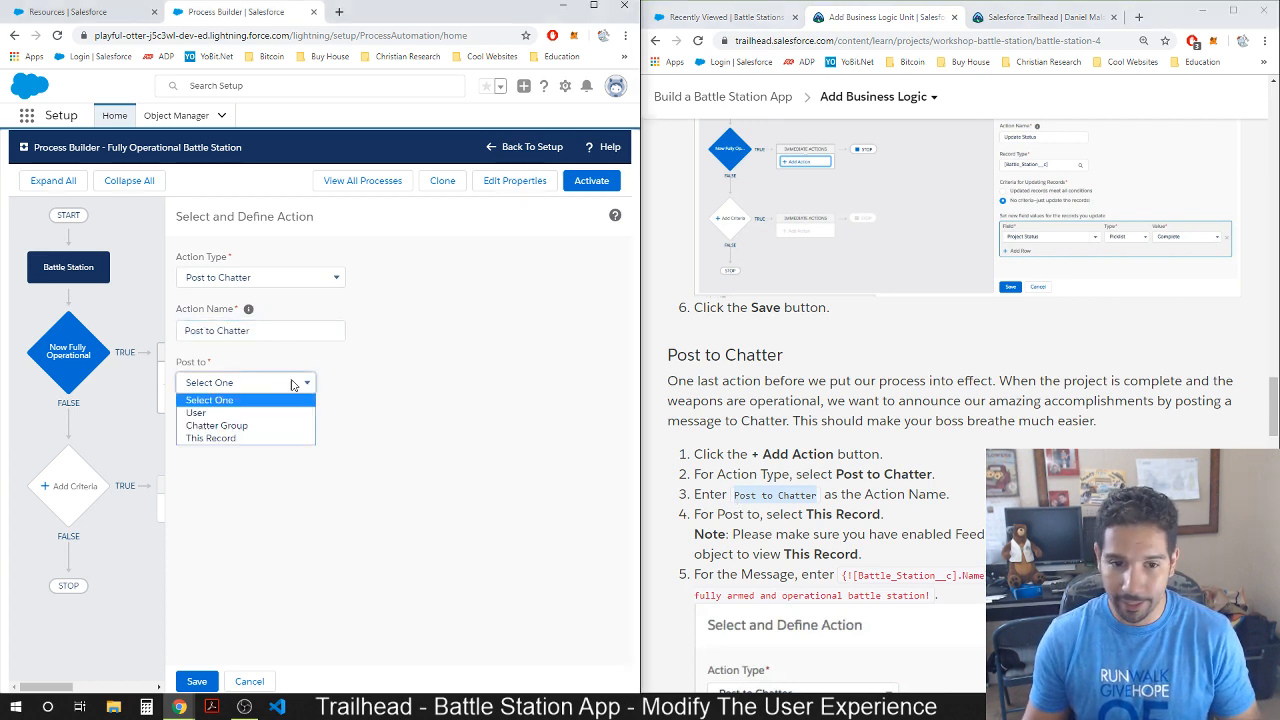
click(230, 442)
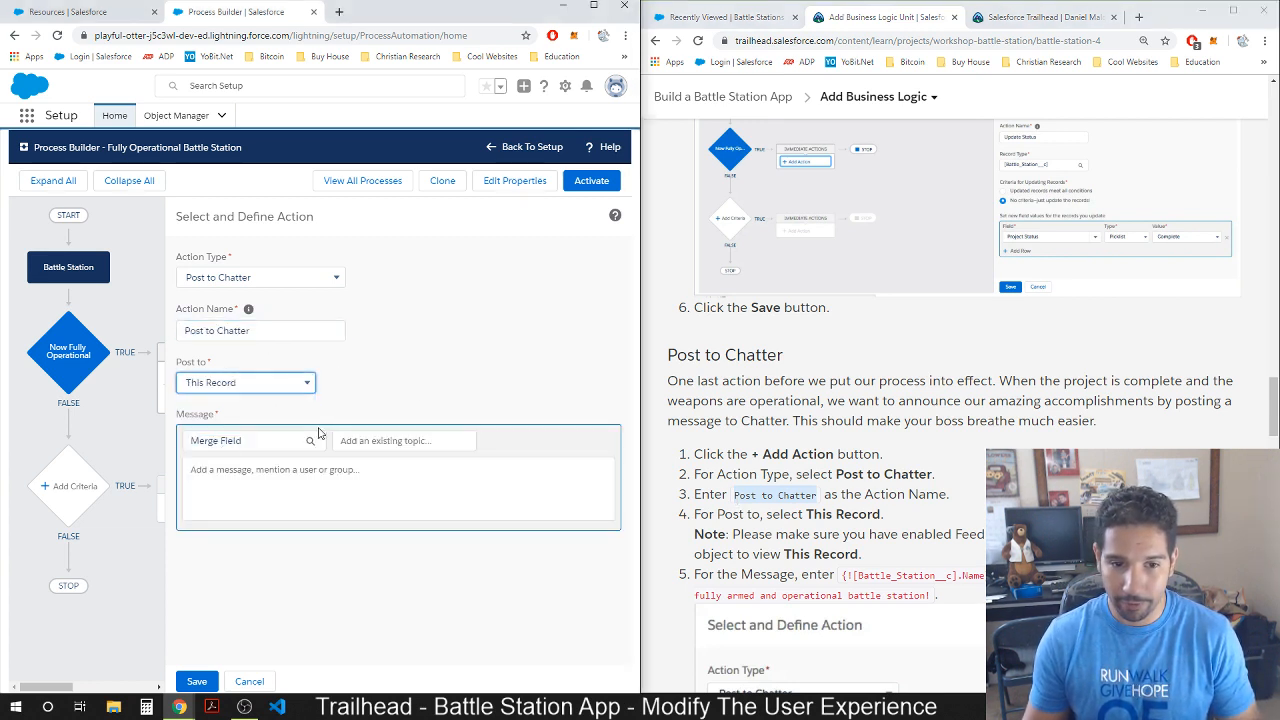
Set the Chatter message to "{![Battle_Station__c].Name} is complete! Now witness the power of a fully armed and operational battle station!".
click(796, 531)
scroll(830, 541, down, 2)
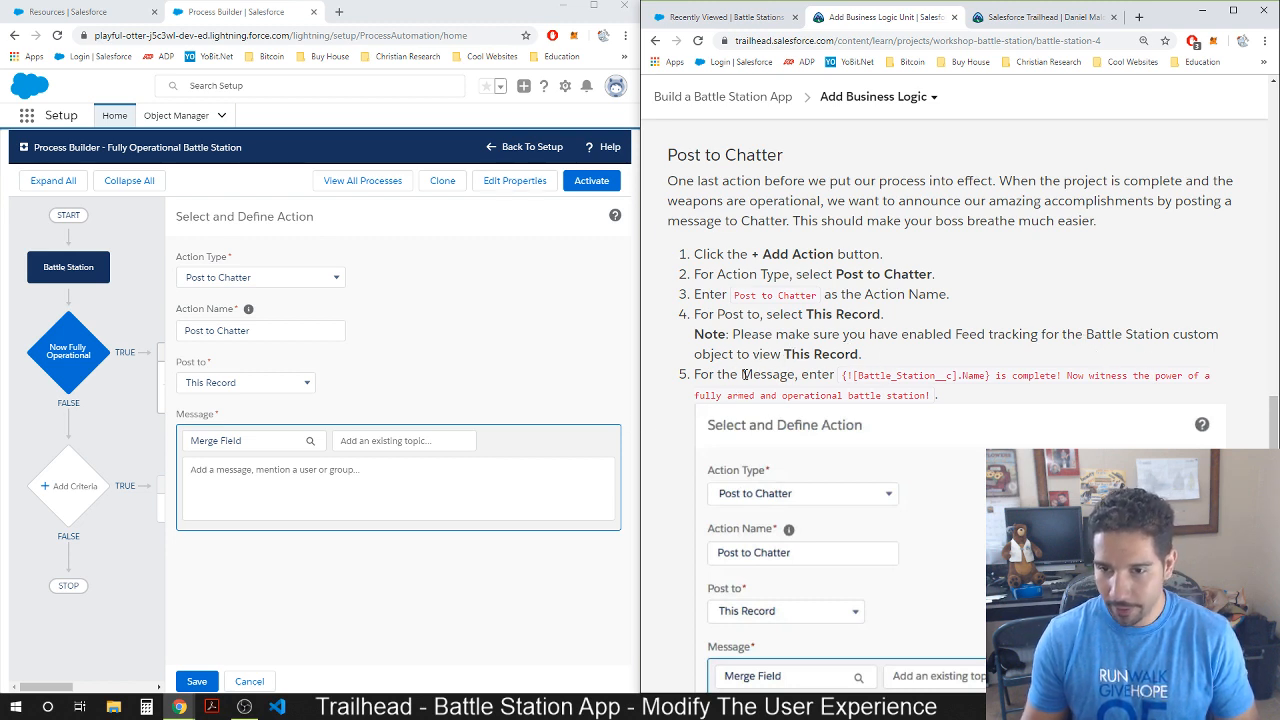
drag(958, 334, 1040, 334)
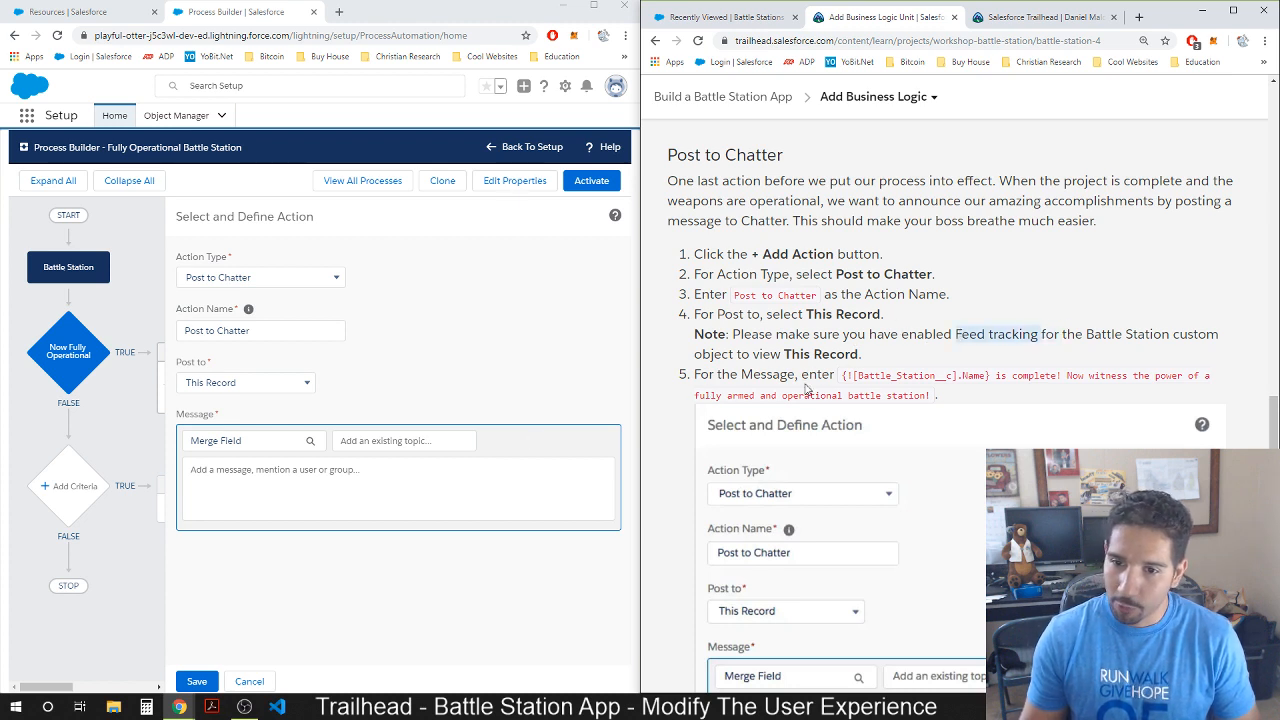
drag(843, 374, 929, 397)
key(ctrl+c)
click(251, 476)
key(ctrl+v)
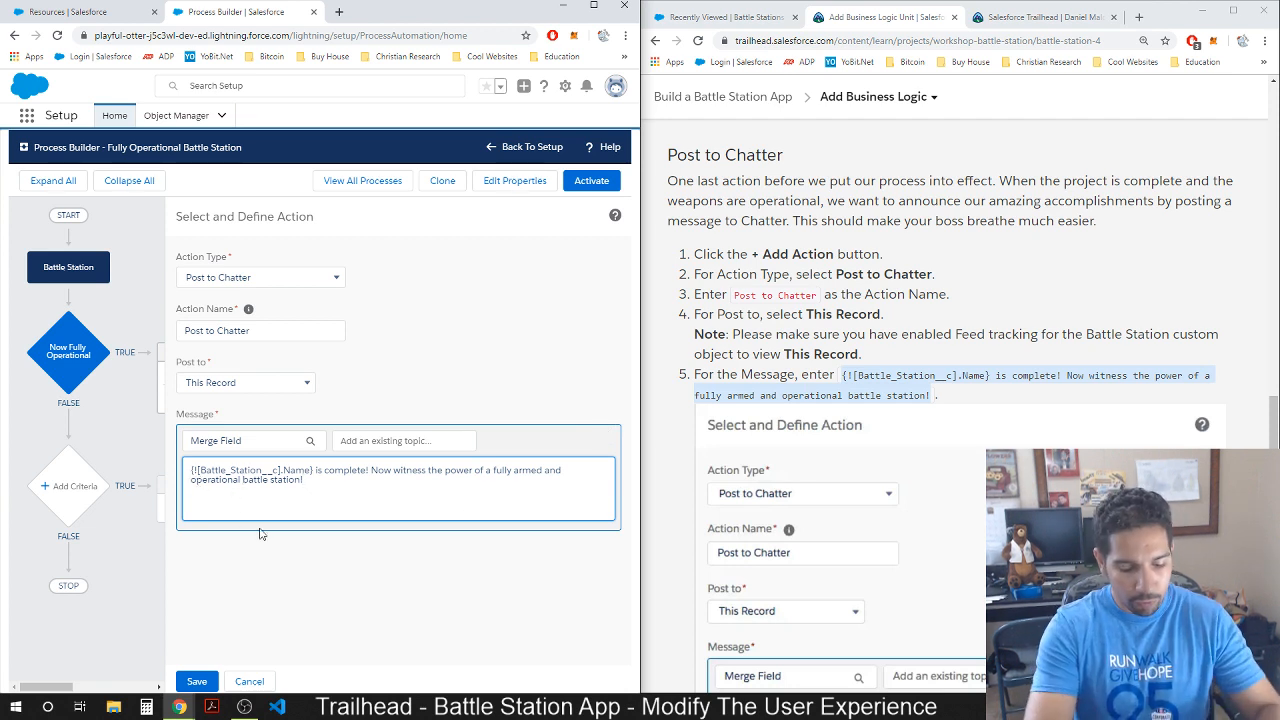
text(Your)
key(BackSpace)
text(tube)
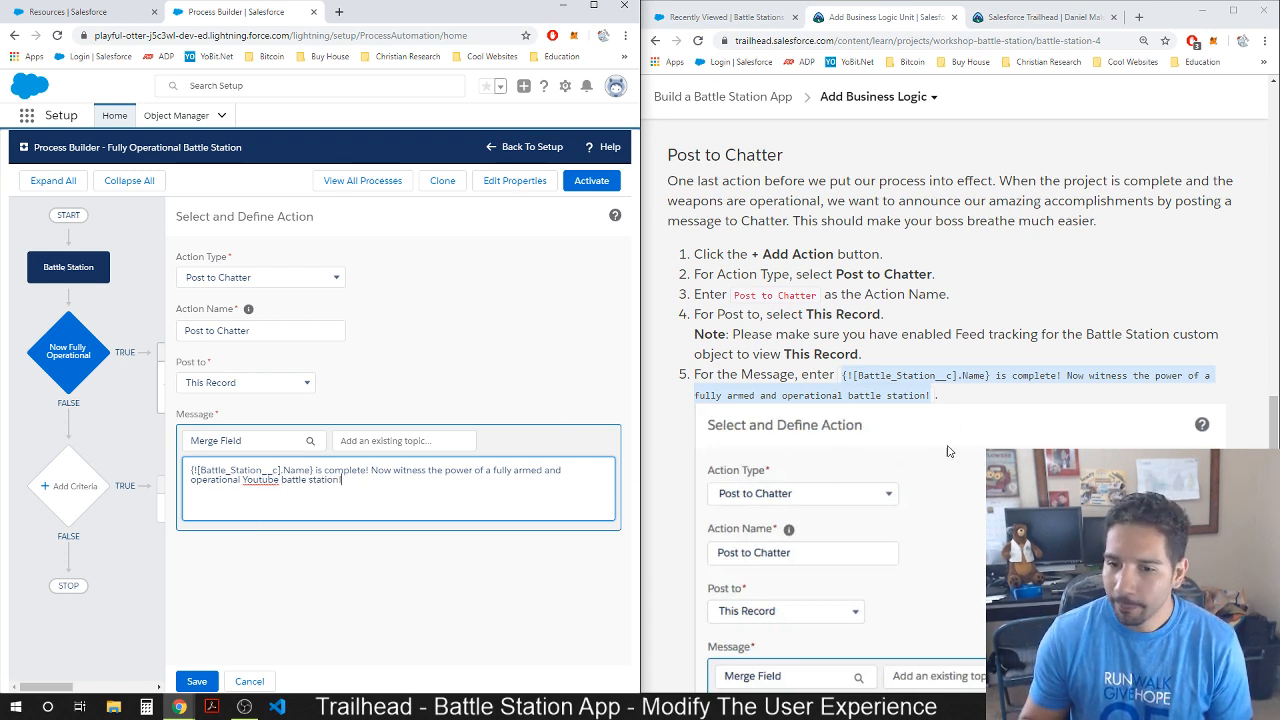
click(948, 447)
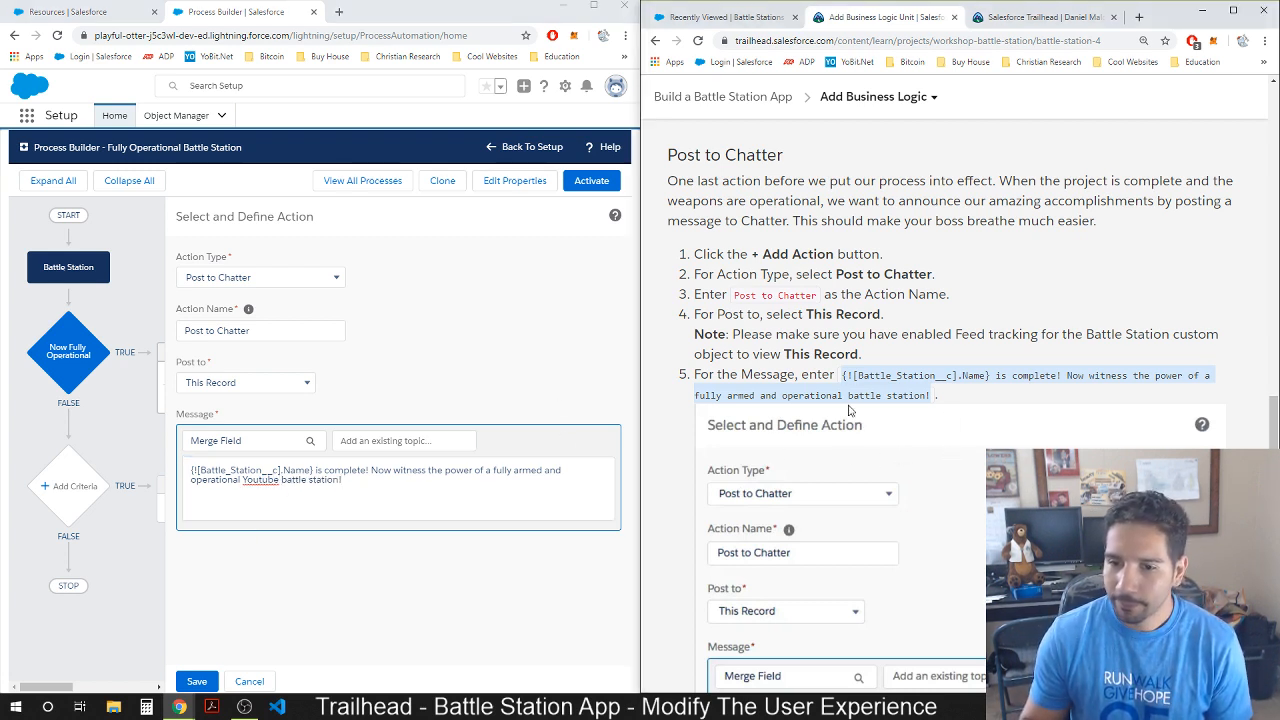
click(279, 489)
key(BackSpace)
key(BackSpace)
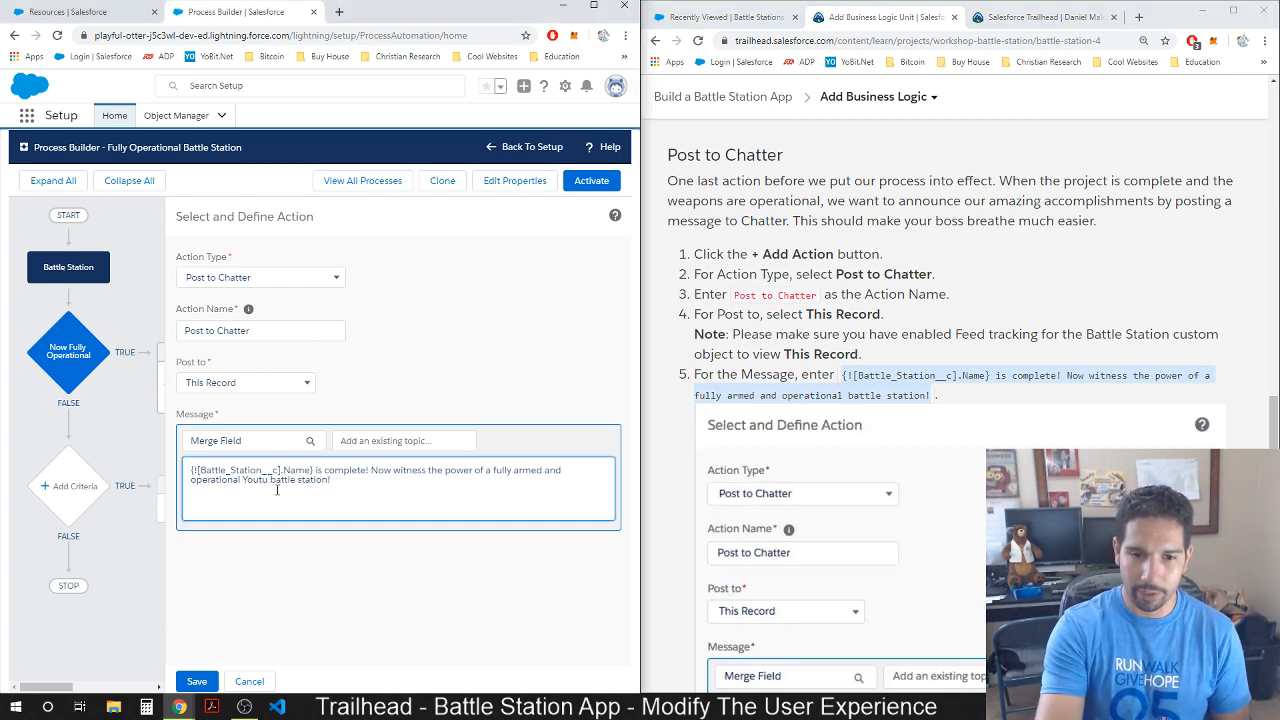
key(BackSpace)
key(BackSpace)
key(BackSpace)
key(BackSpace)
key(BackSpace)
key(BackSpace)
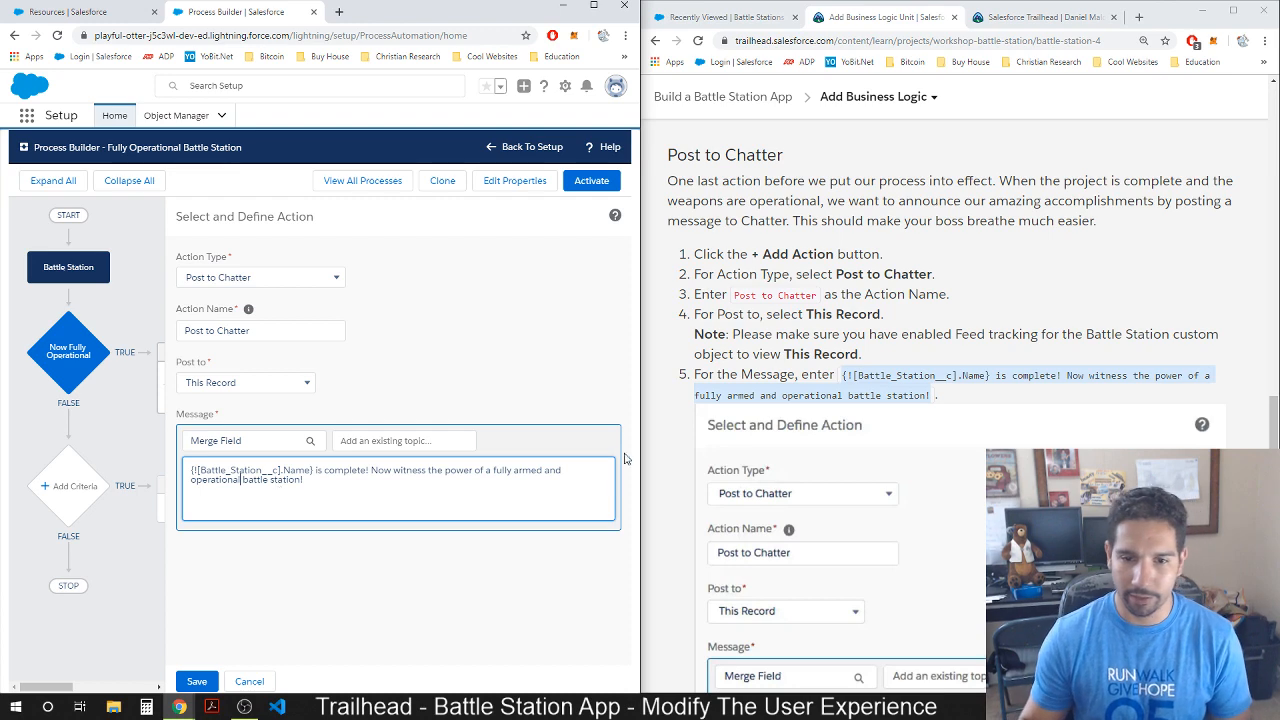
Save the Post to Chatter action.
click(563, 402)
click(1092, 442)
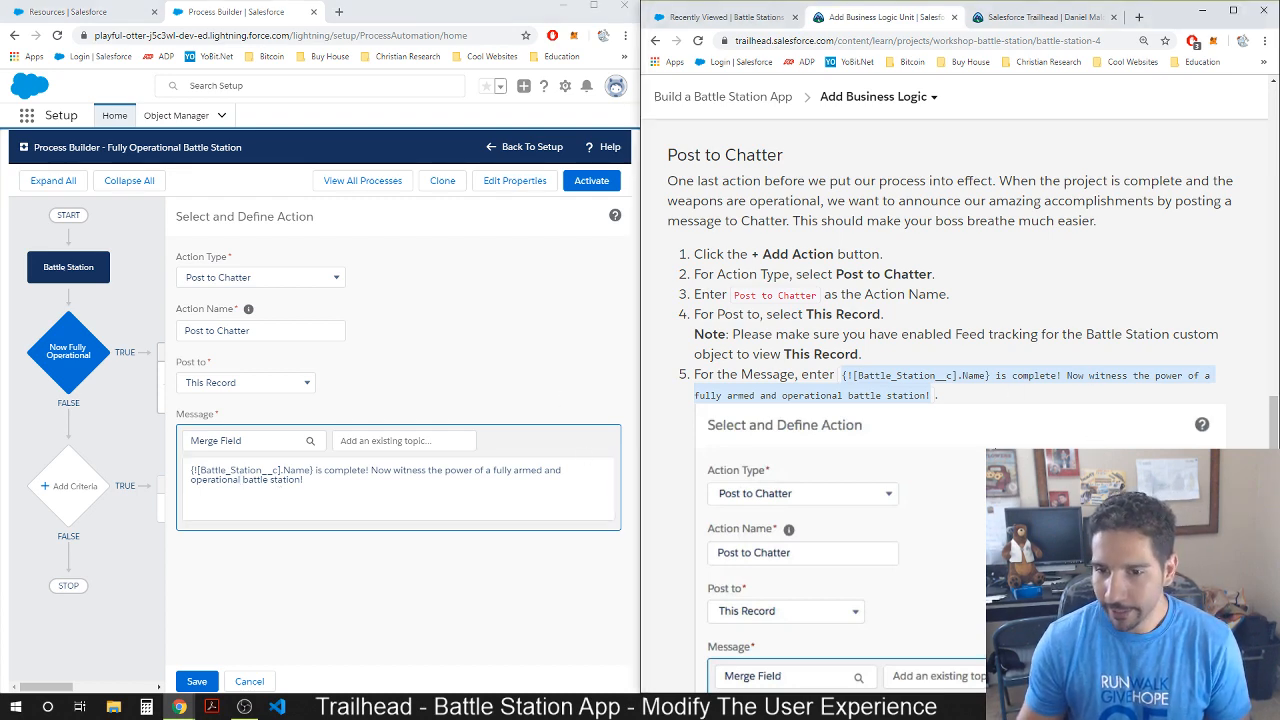
scroll(960, 400, down, 3)
scroll(912, 330, down, 3)
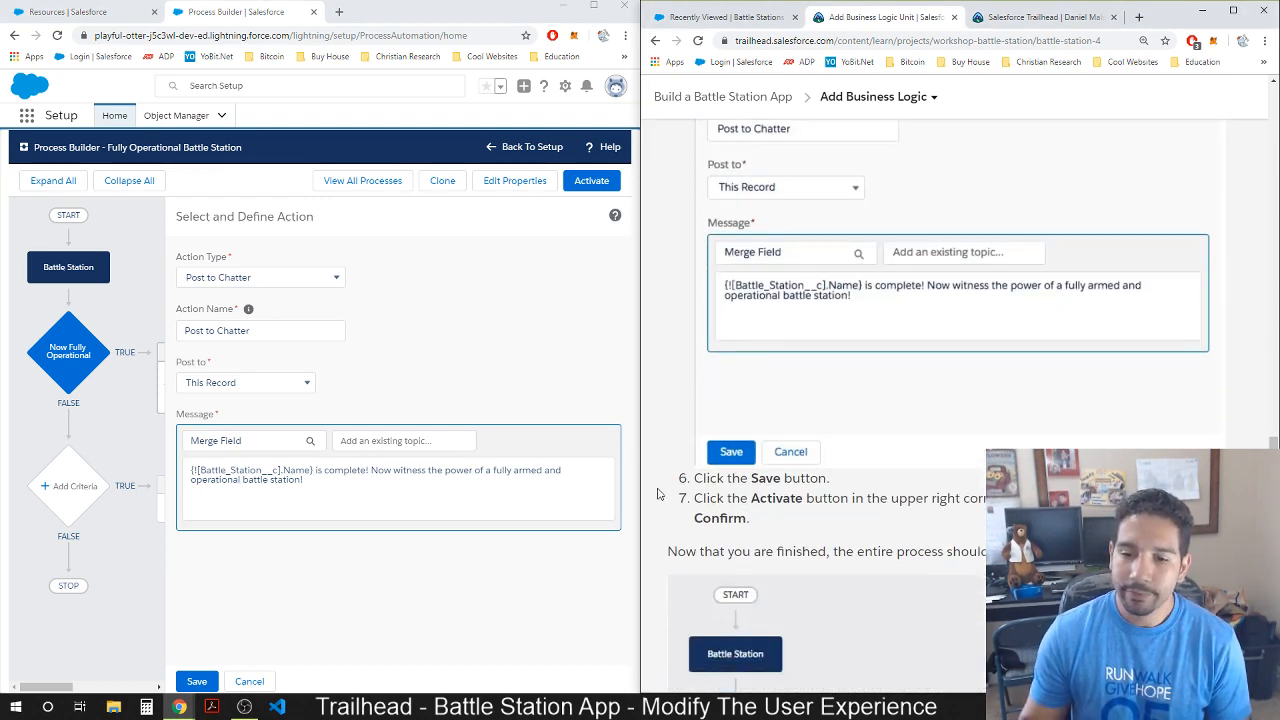
click(194, 682)
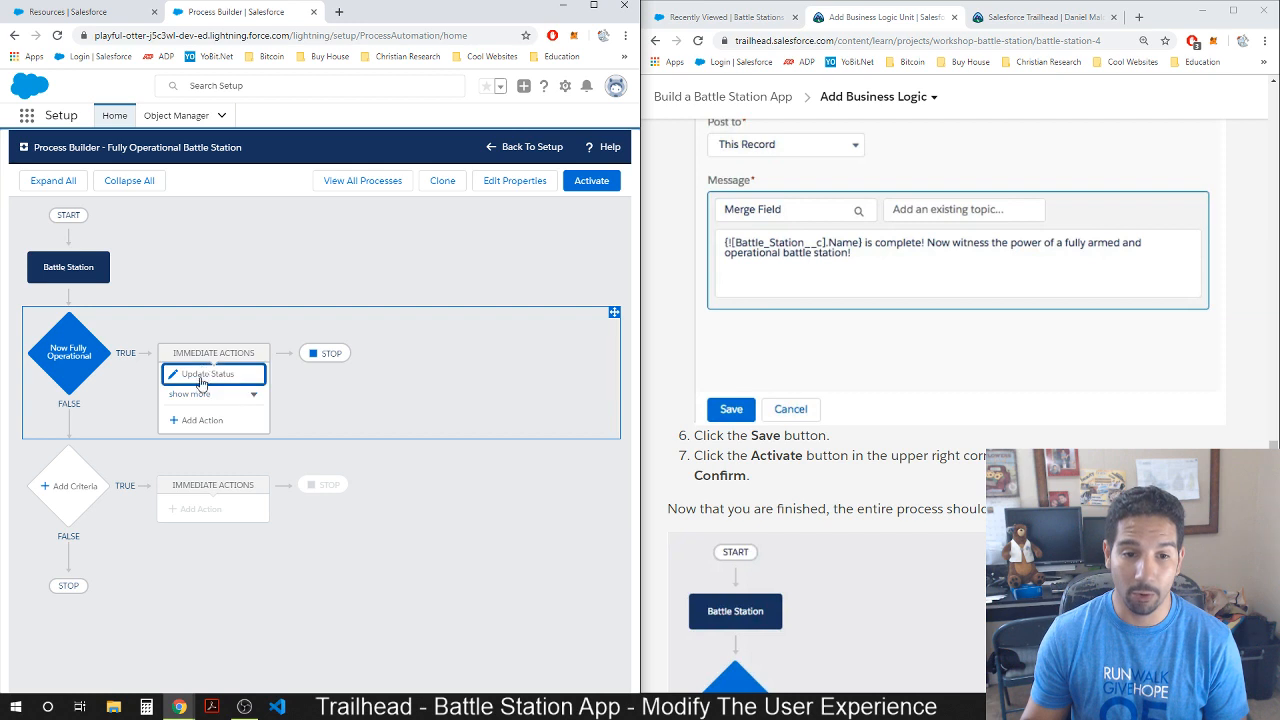
Expand the immediate actions list to check both actions, and activate the Fully Operational Battle Station process.
click(199, 396)
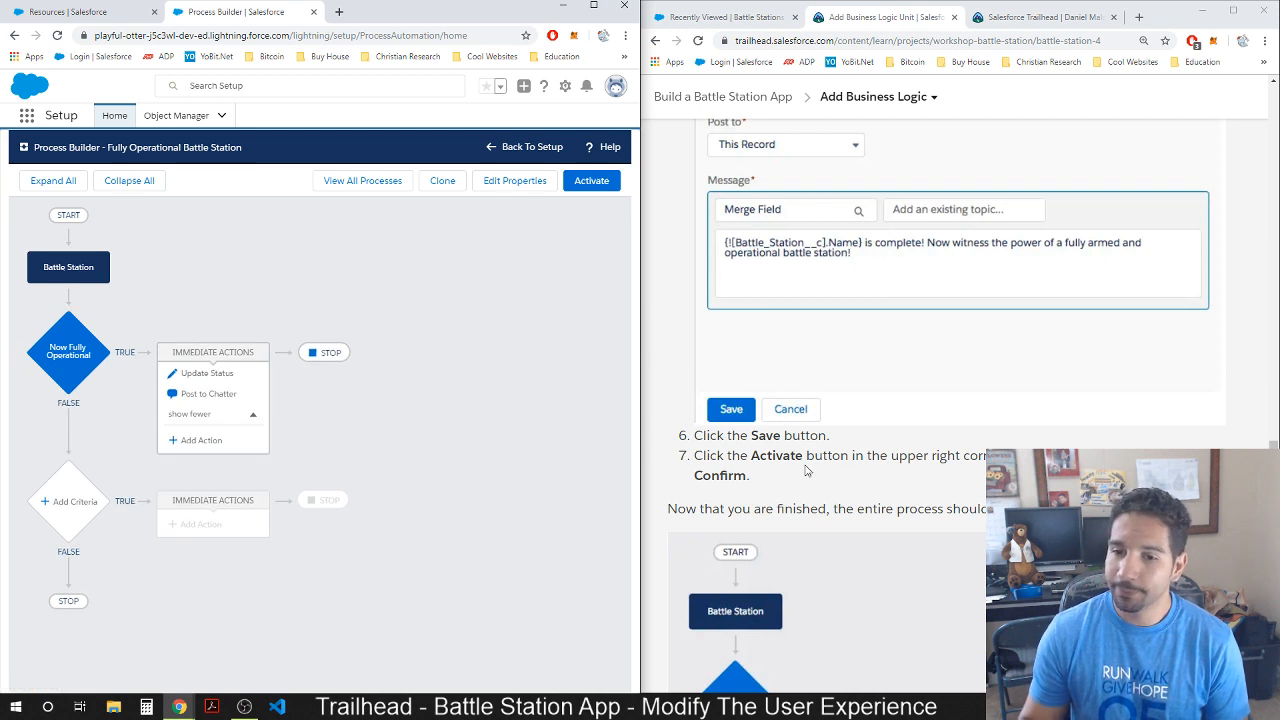
scroll(806, 470, down, 2)
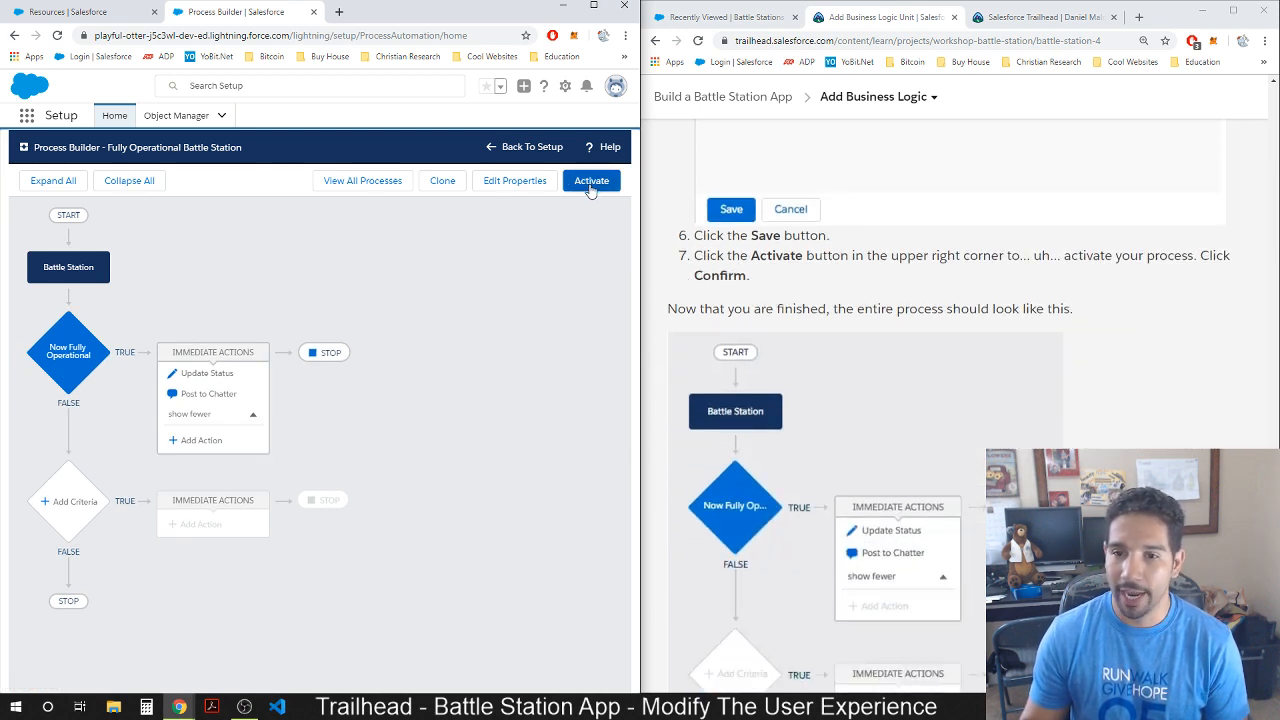
click(591, 182)
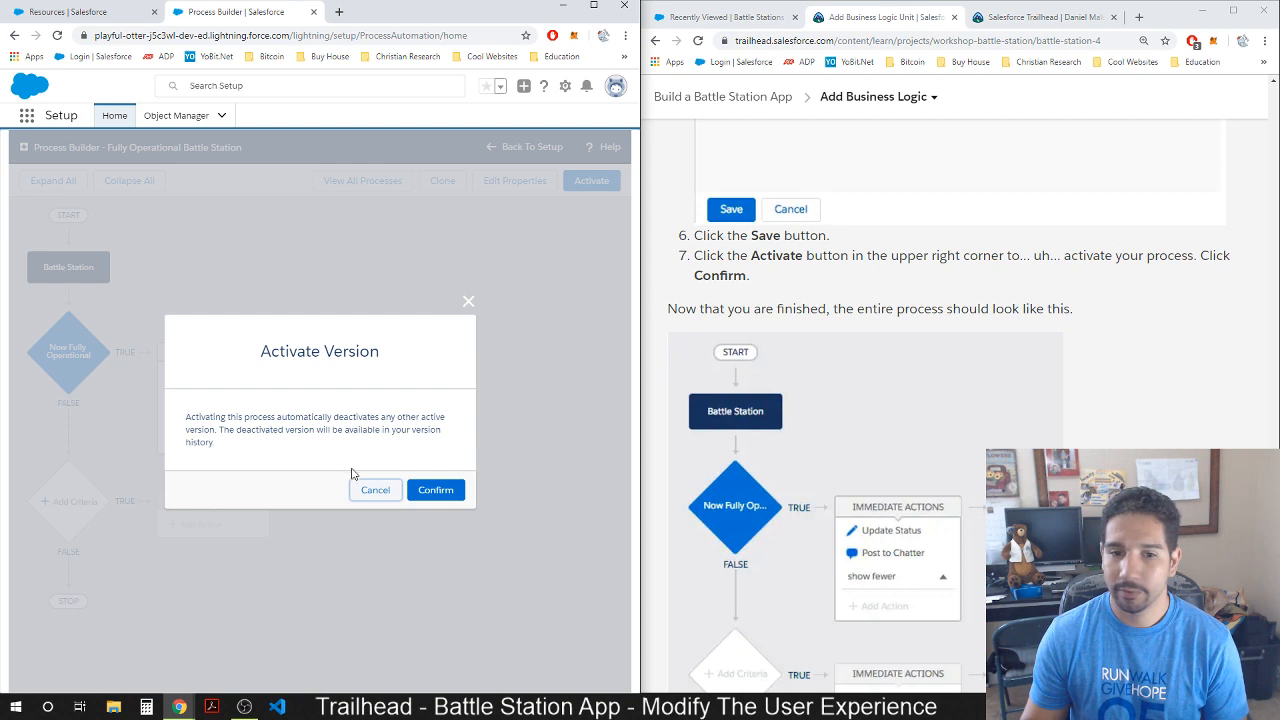
click(445, 490)
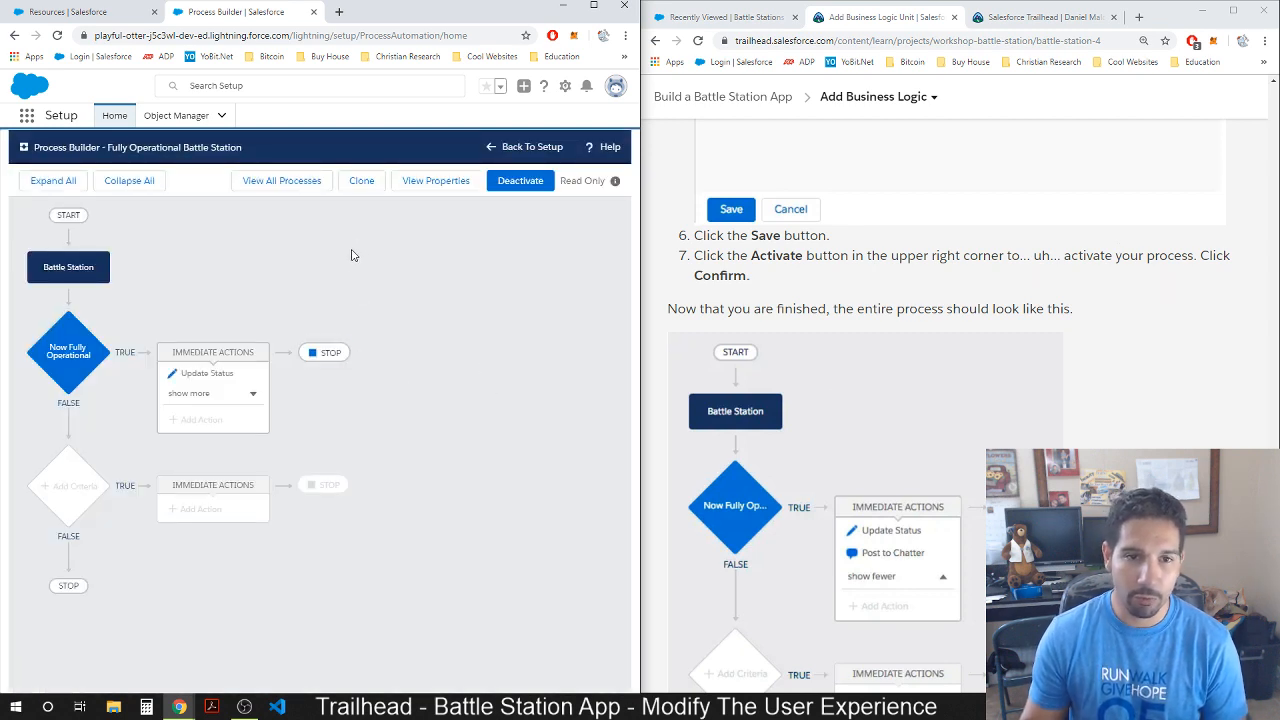
Read the instructions for testing the process and open the Youtube Battle Station record.
scroll(814, 343, up, 1)
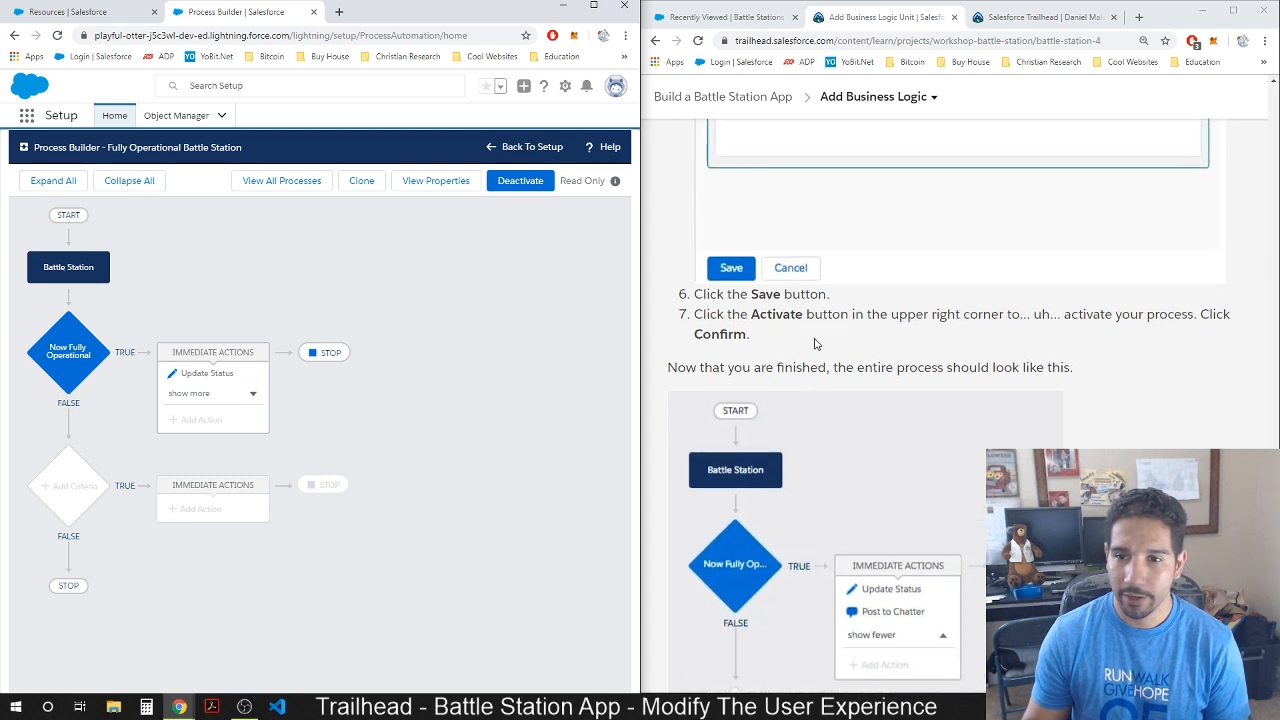
scroll(814, 343, down, 2)
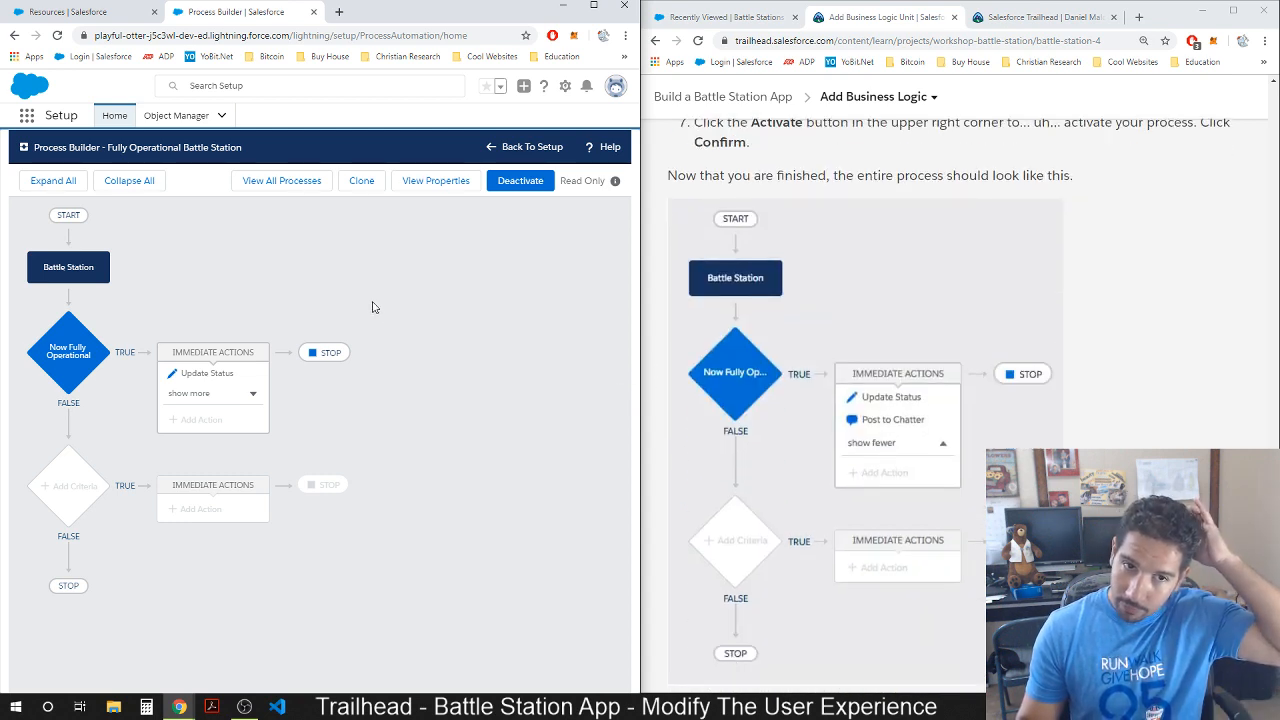
scroll(966, 359, down, 4)
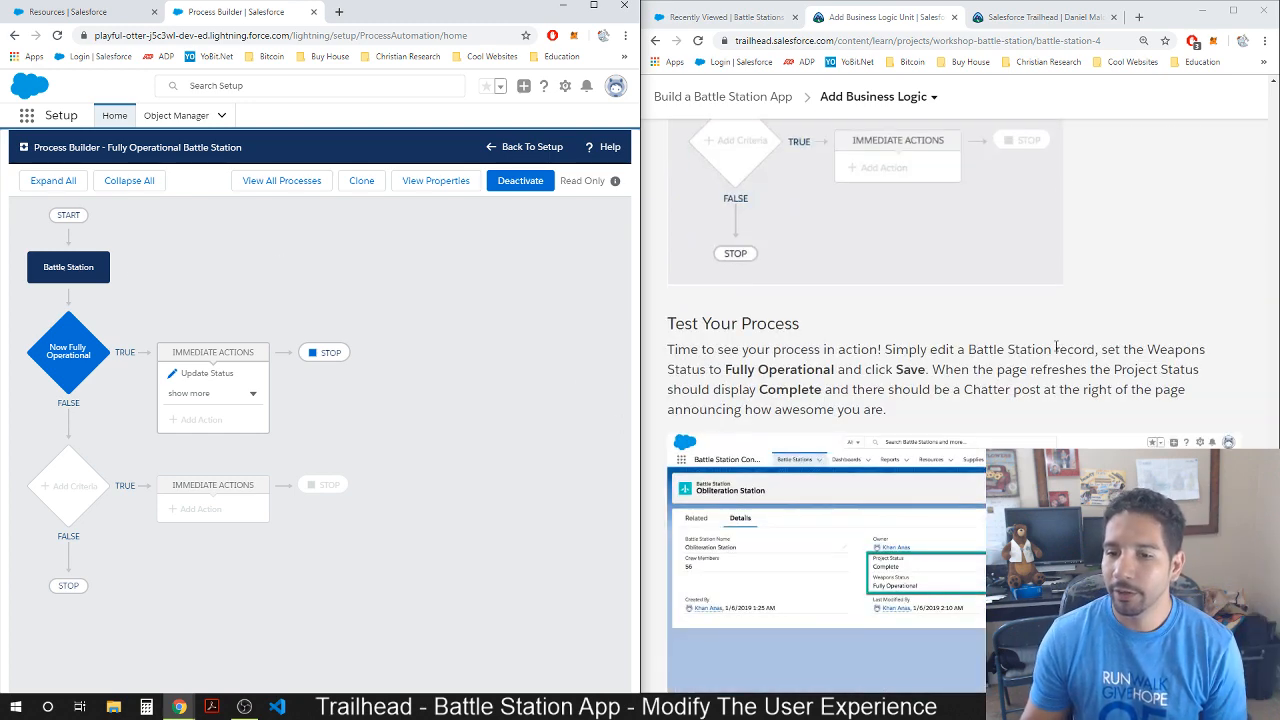
scroll(703, 322, down, 1)
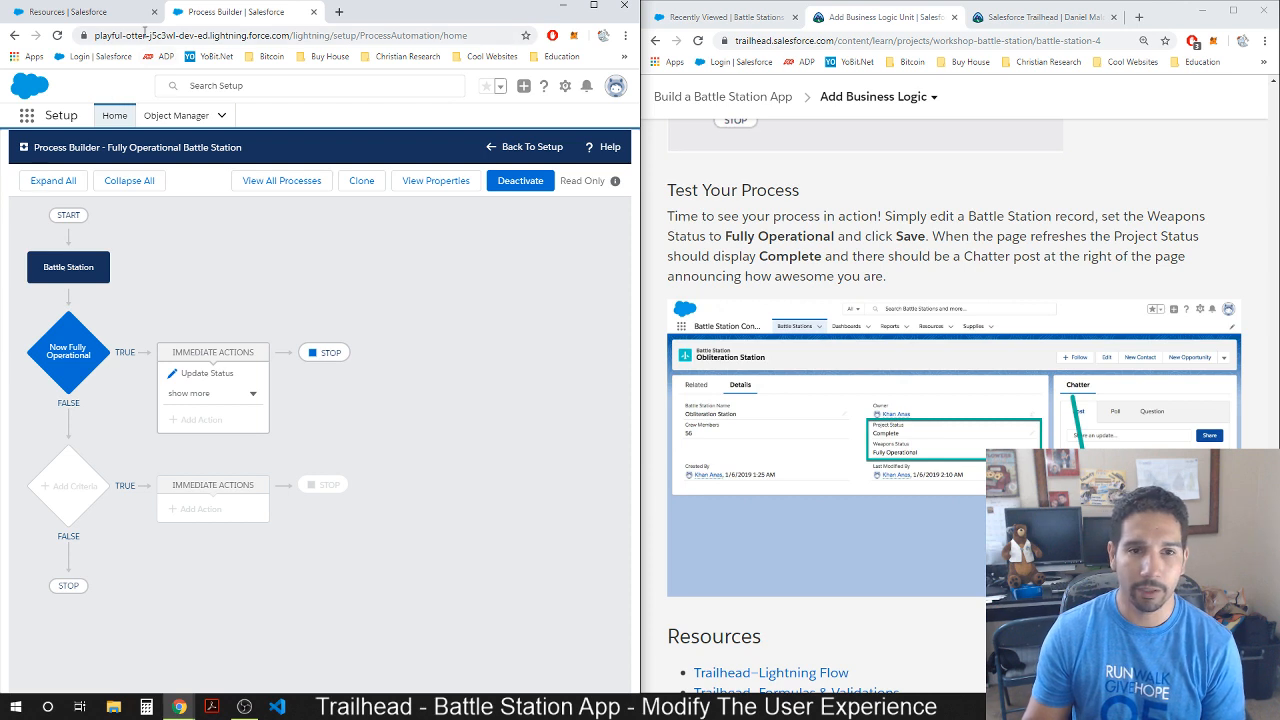
click(108, 12)
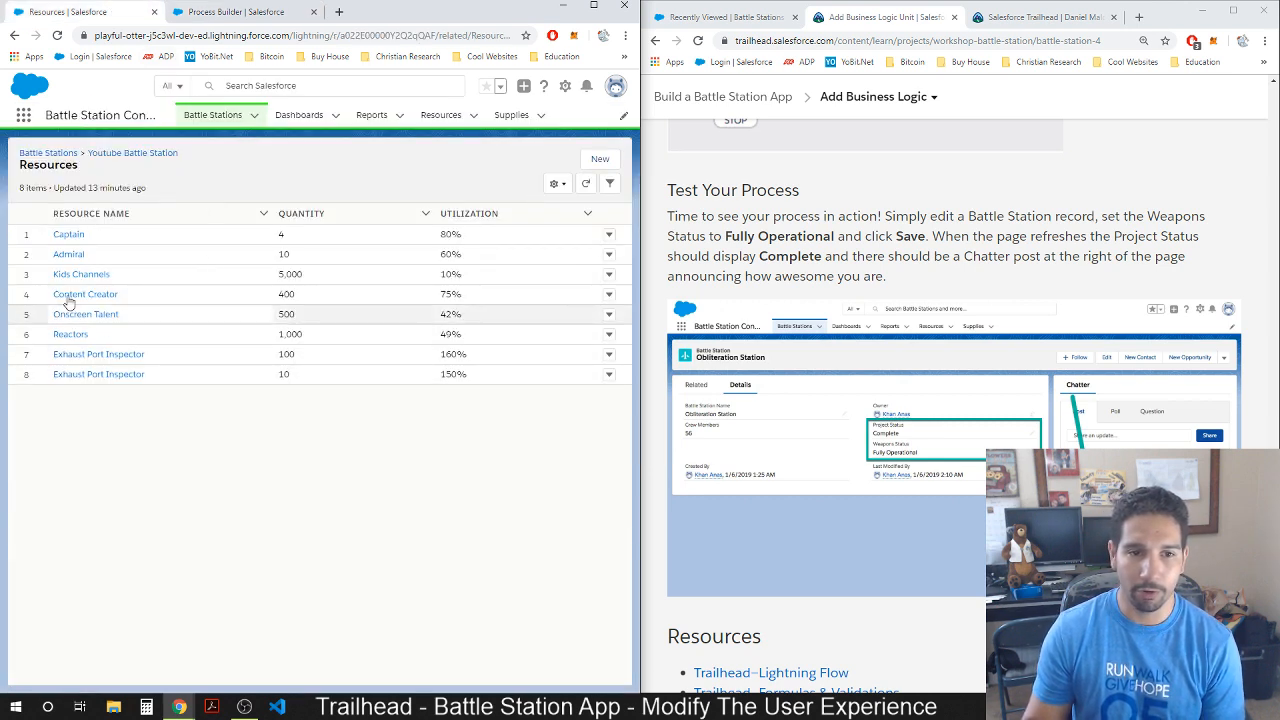
click(201, 120)
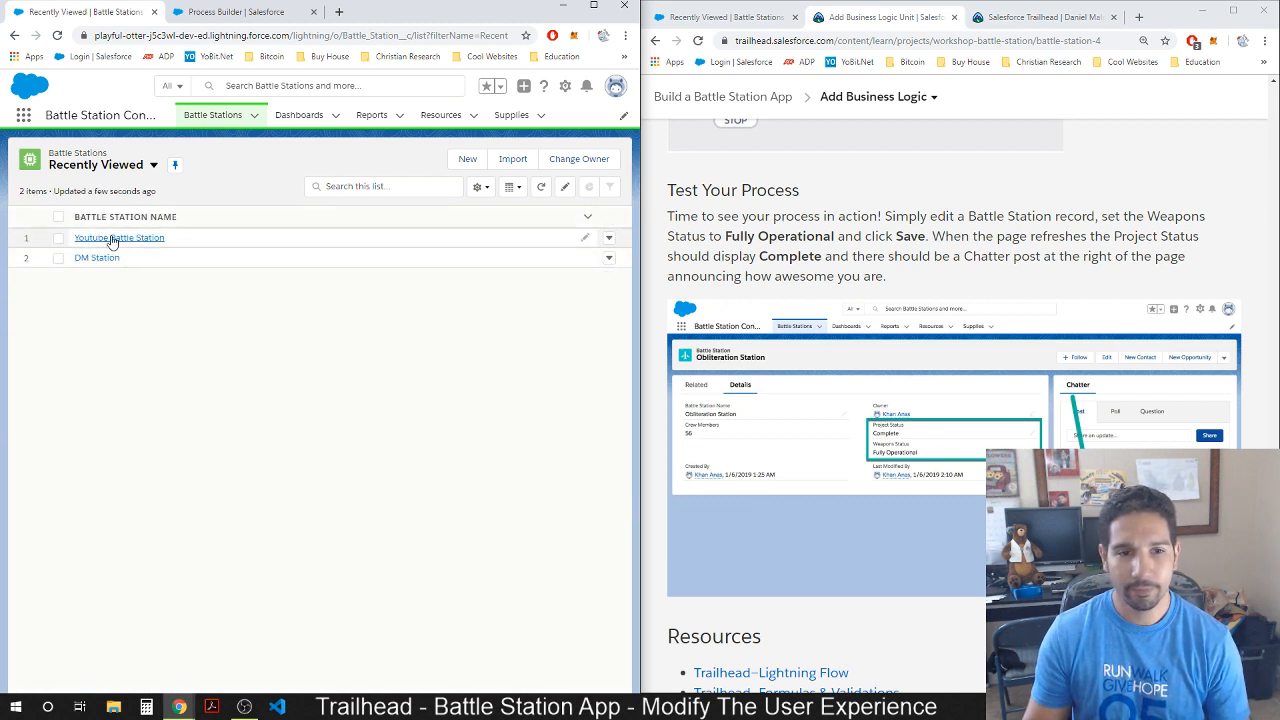
click(113, 240)
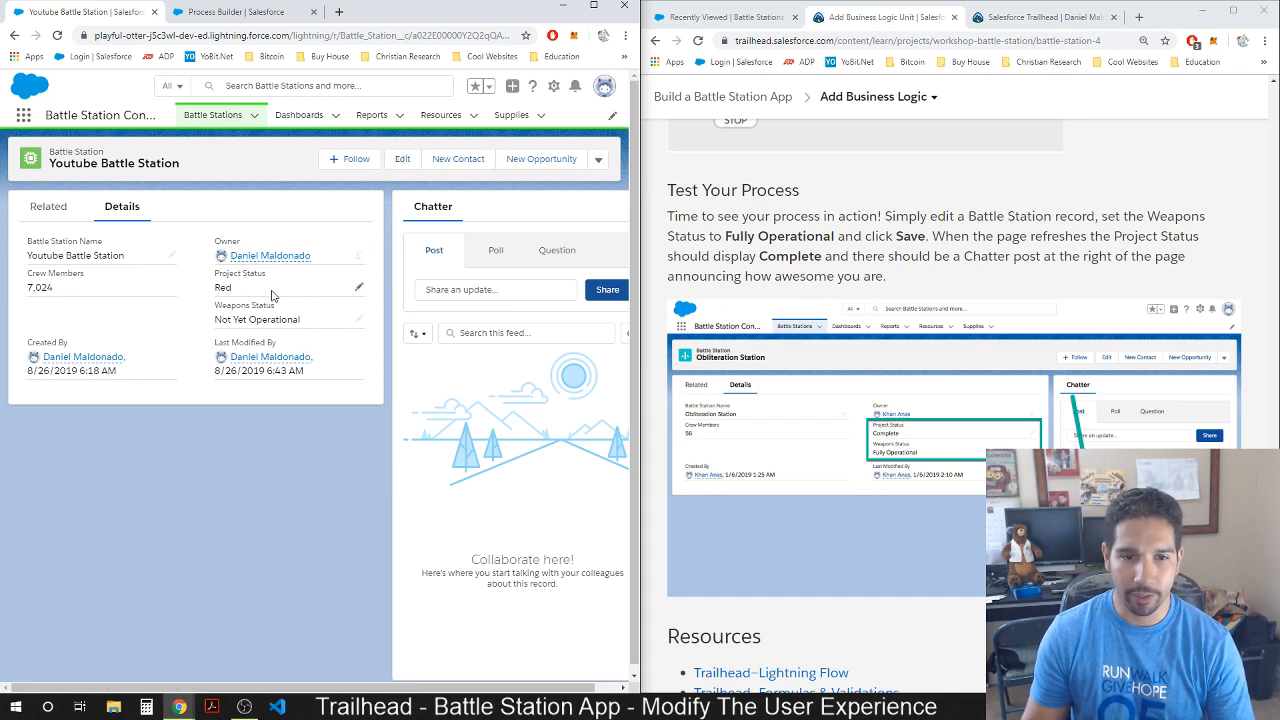
Set the record's Weapons Status to Fully Operational and save it.
click(359, 319)
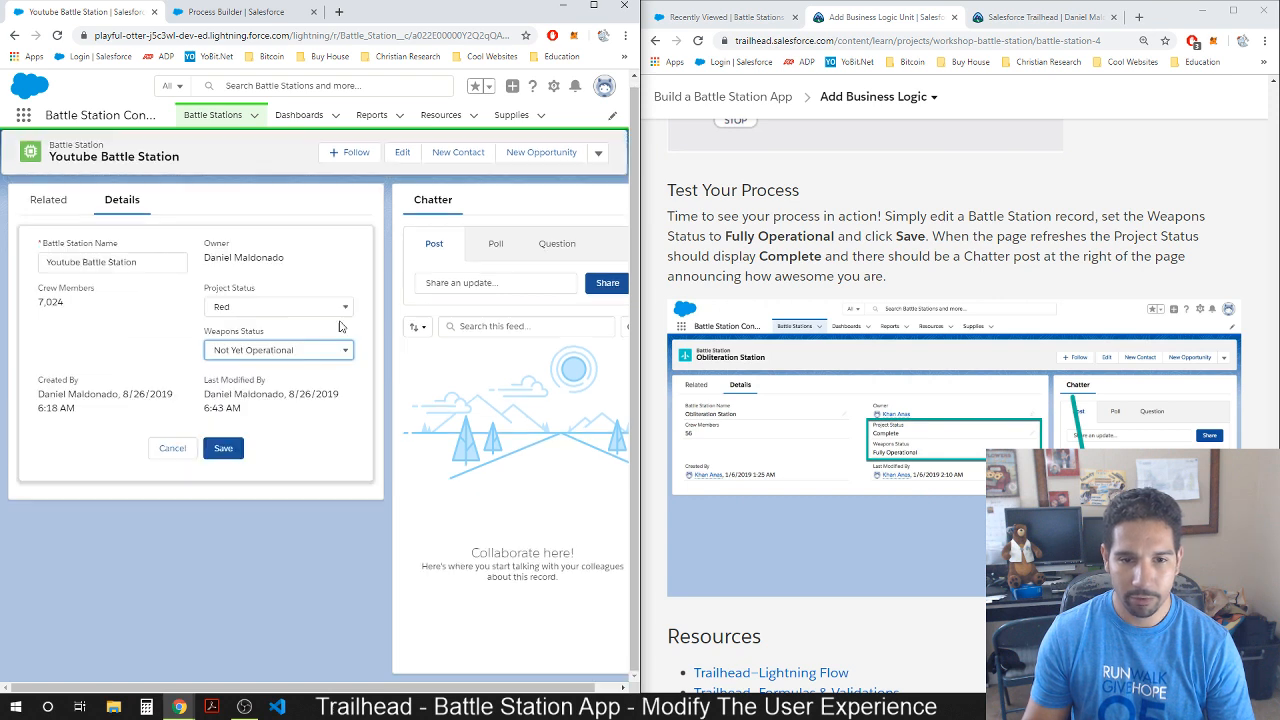
click(256, 357)
click(256, 424)
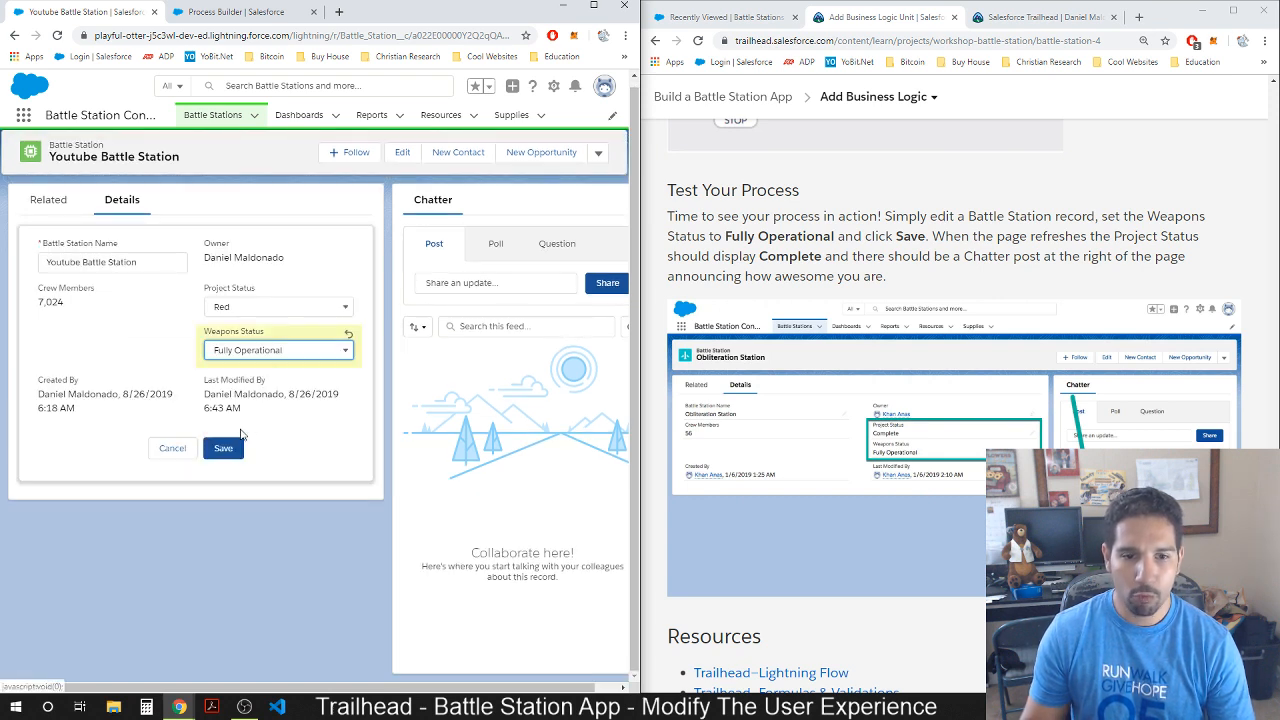
click(210, 451)
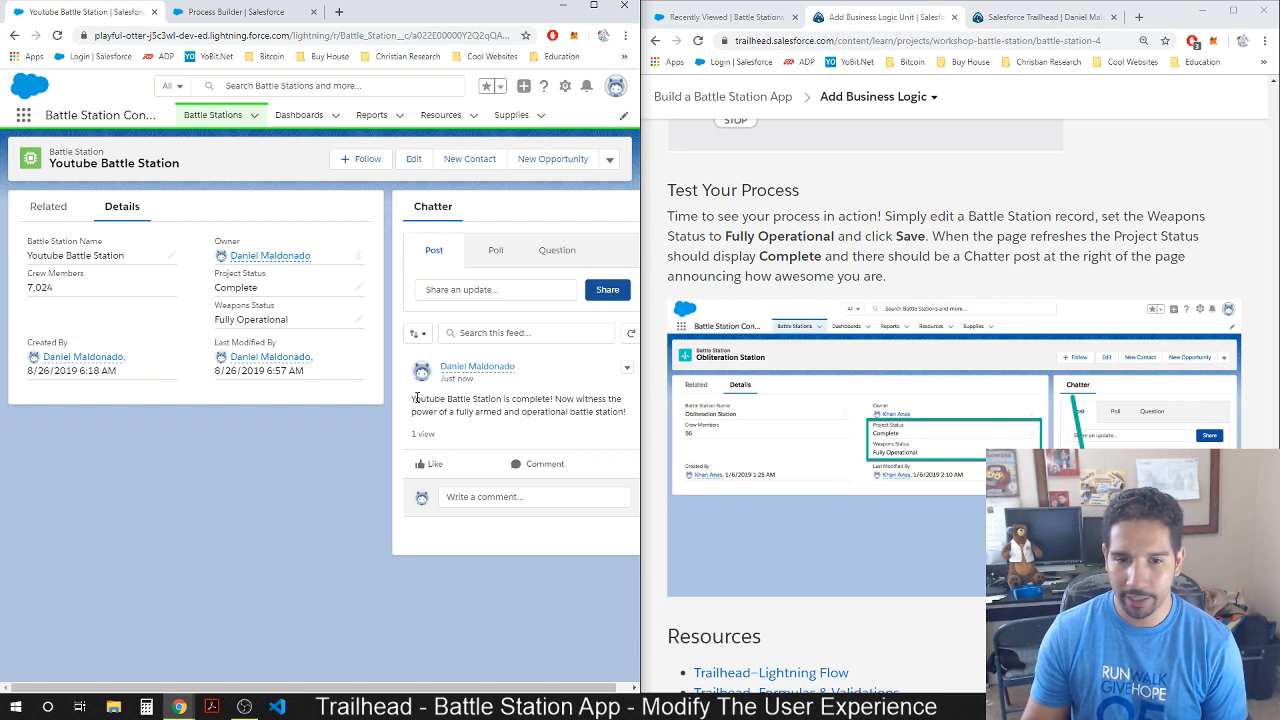
Check the Chatter post, verify the Trailhead Add Business Logic step, and continue to the Create Reports and Dashboards unit.
triple_click(510, 400)
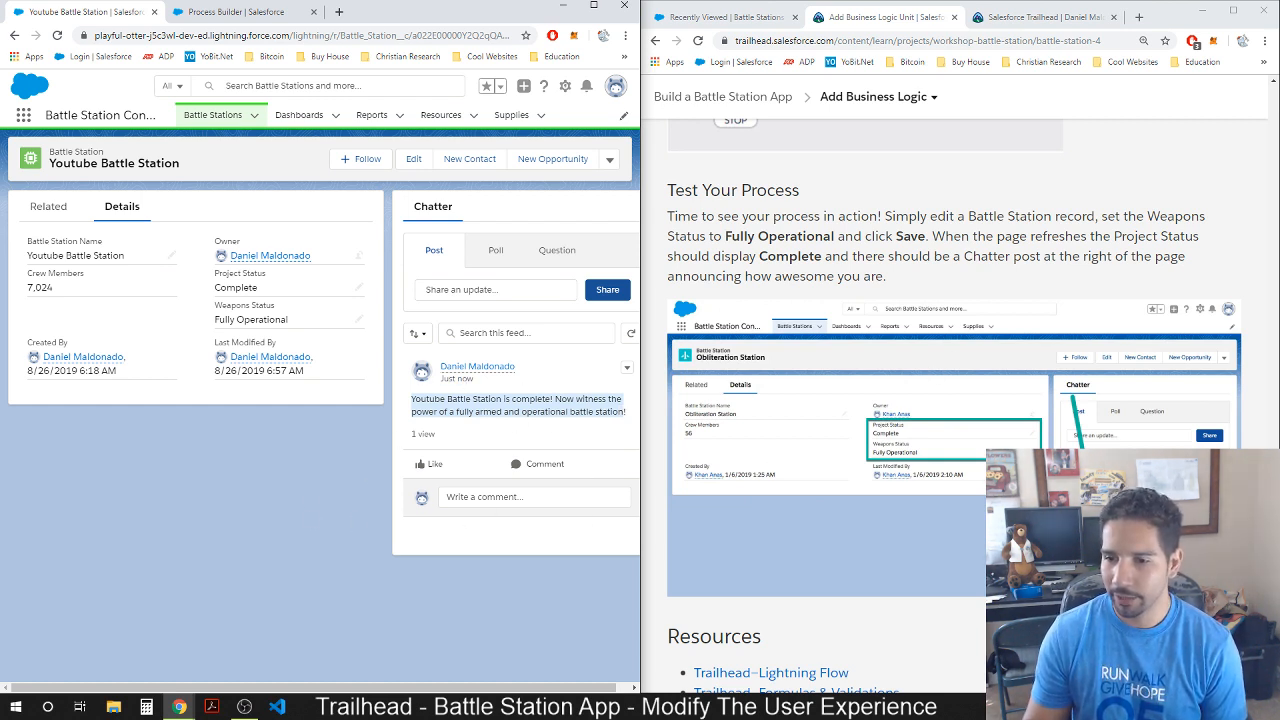
scroll(692, 489, down, 1)
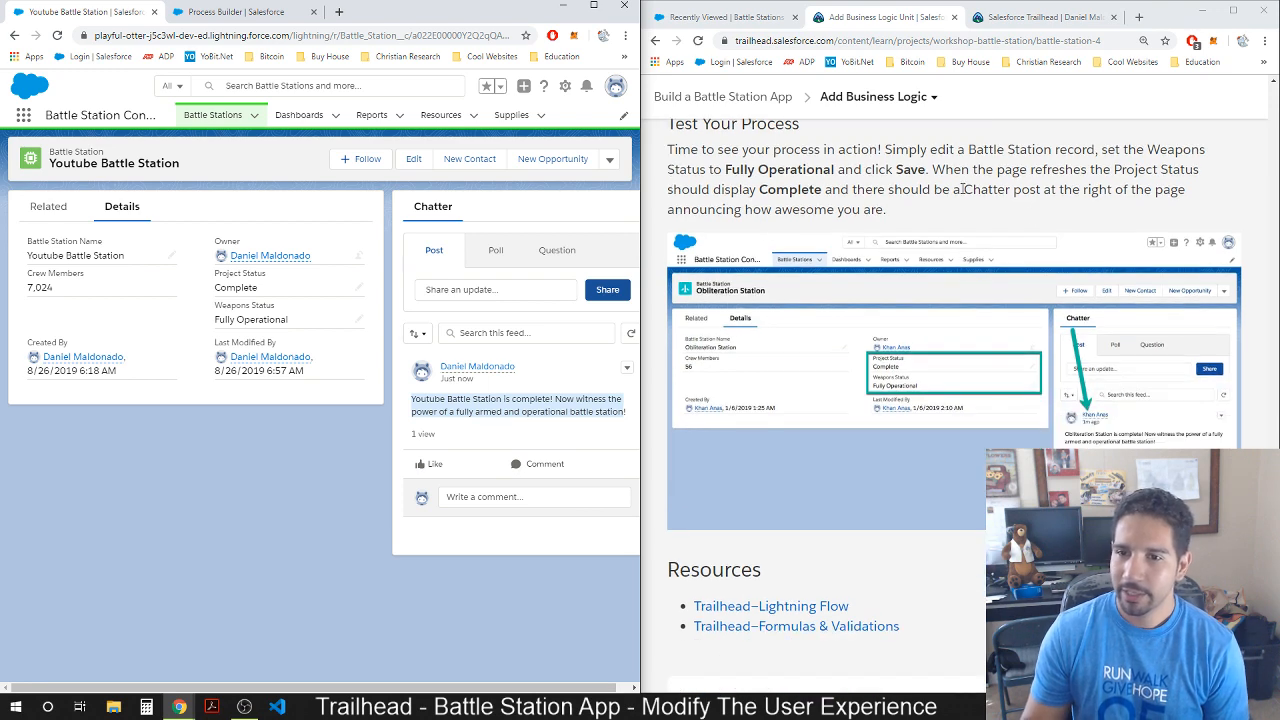
scroll(1012, 240, down, 1)
scroll(898, 348, down, 3)
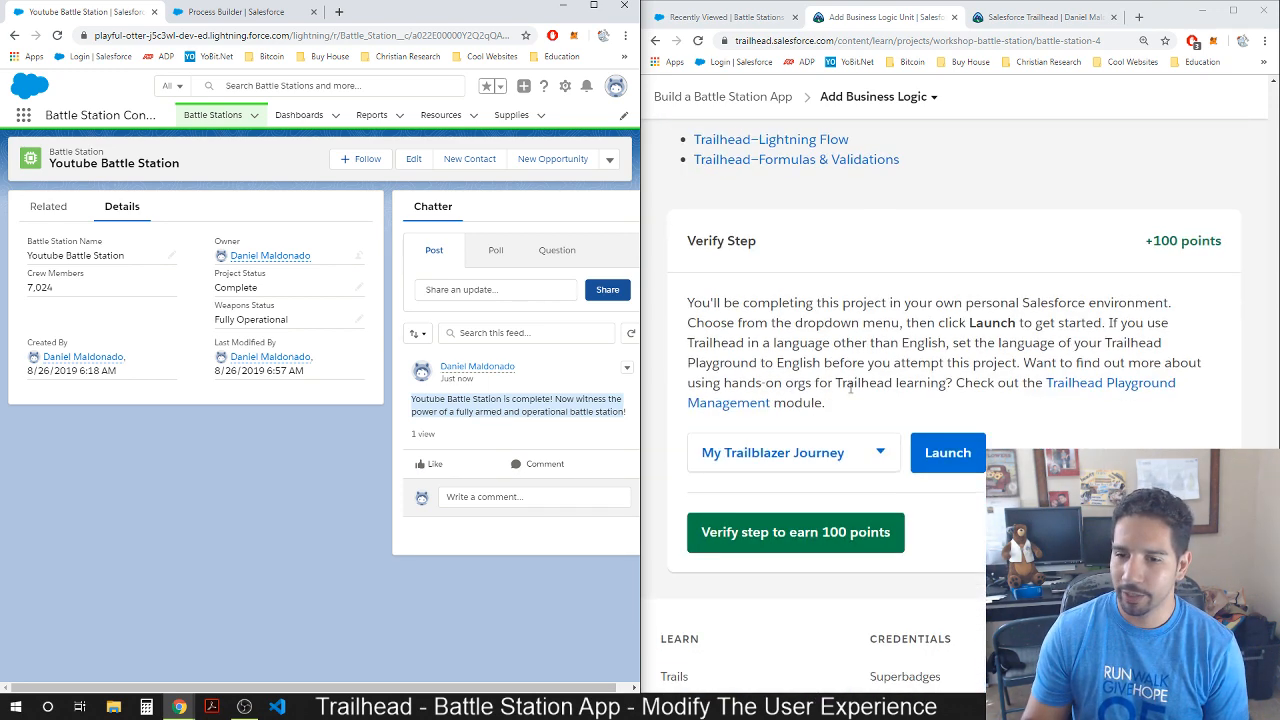
click(871, 546)
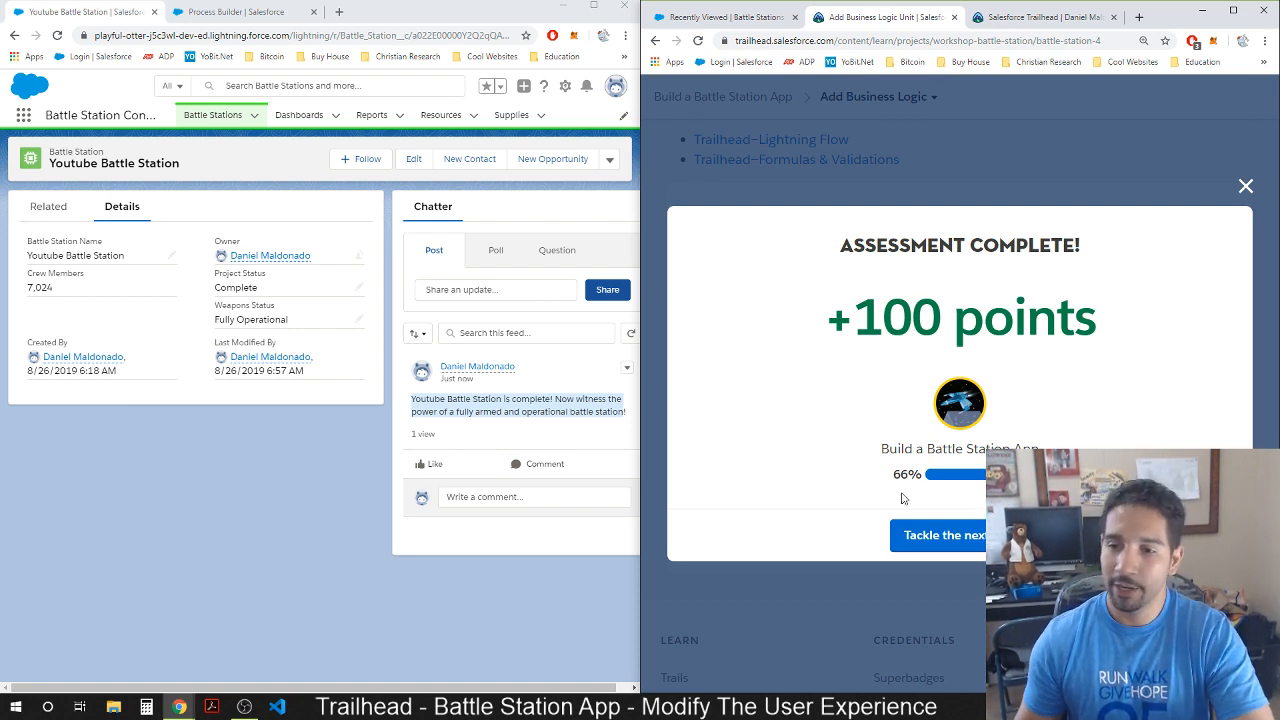
click(937, 543)
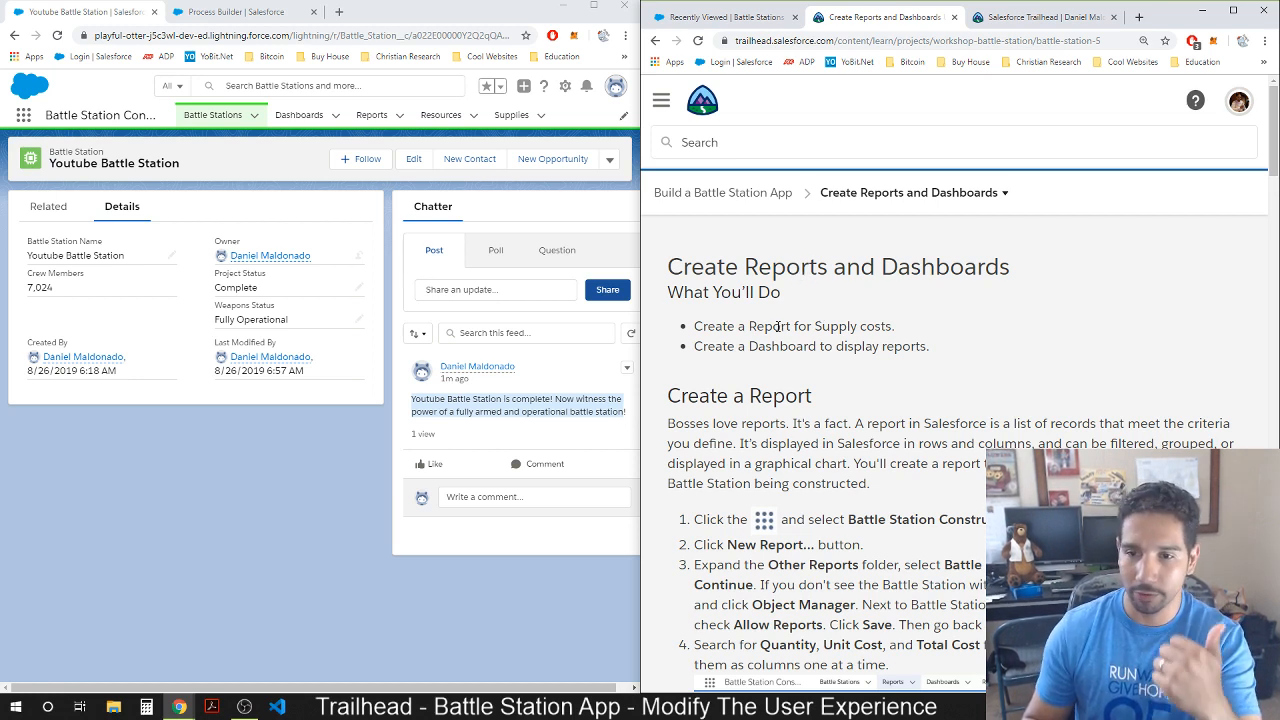
Read the unit's reporting goals and create a new report with the Other Reports type Battle Stations with Supplies.
scroll(760, 322, down, 1)
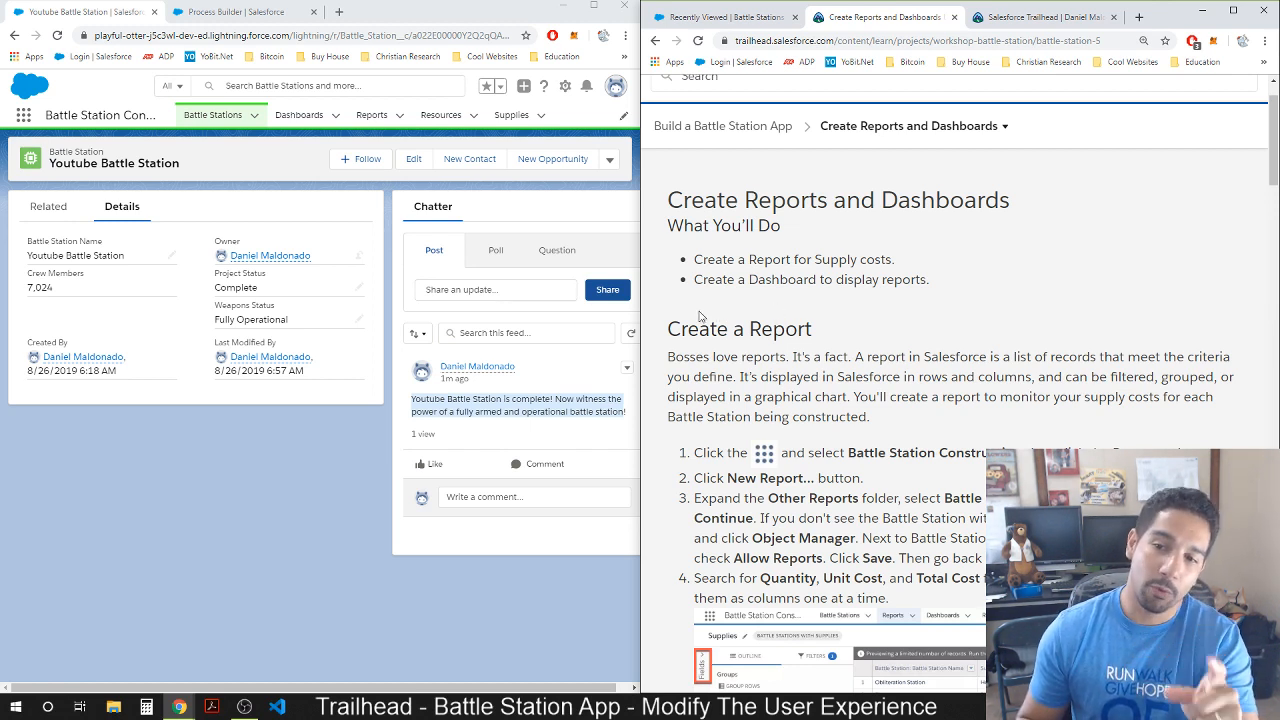
drag(816, 259, 893, 262)
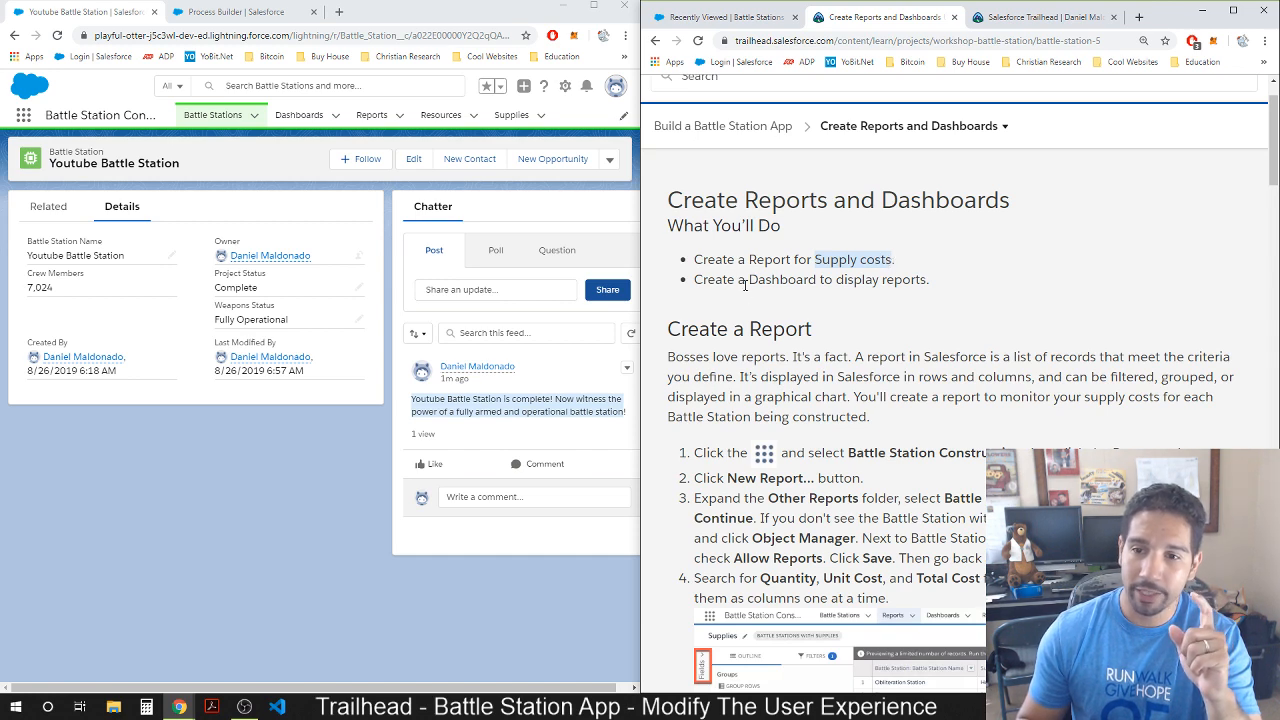
drag(749, 281, 928, 281)
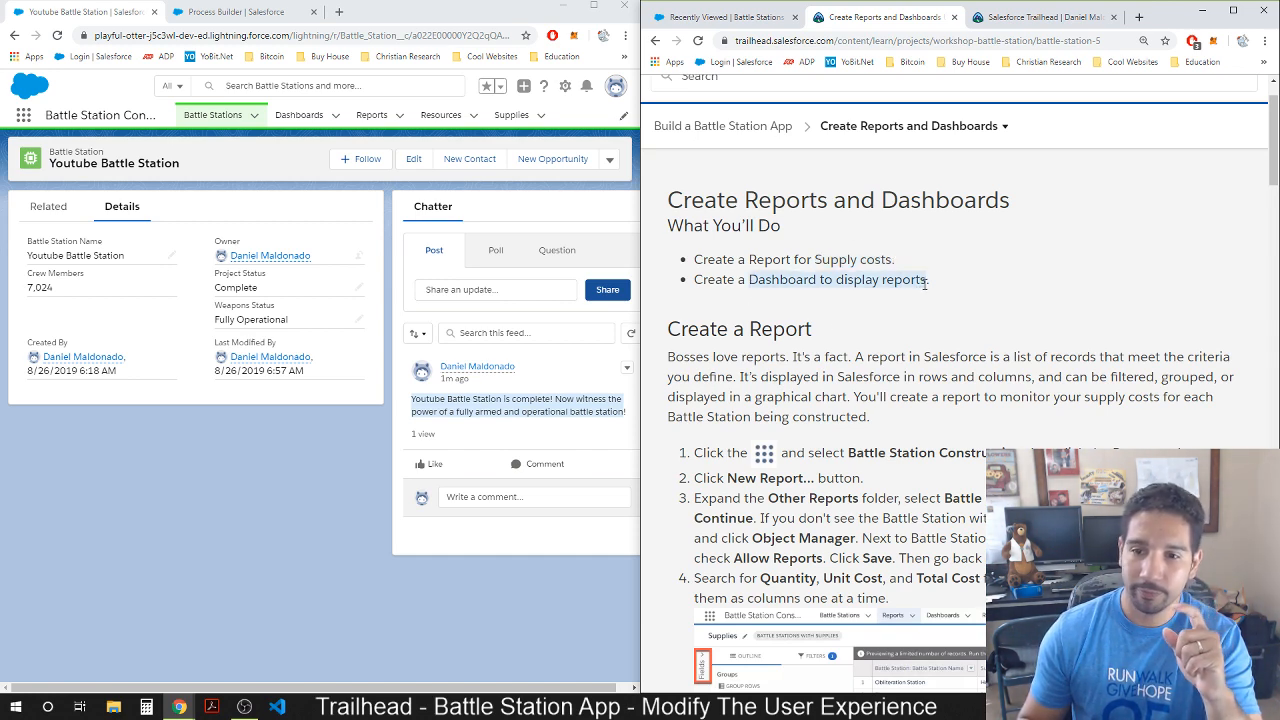
scroll(706, 314, down, 3)
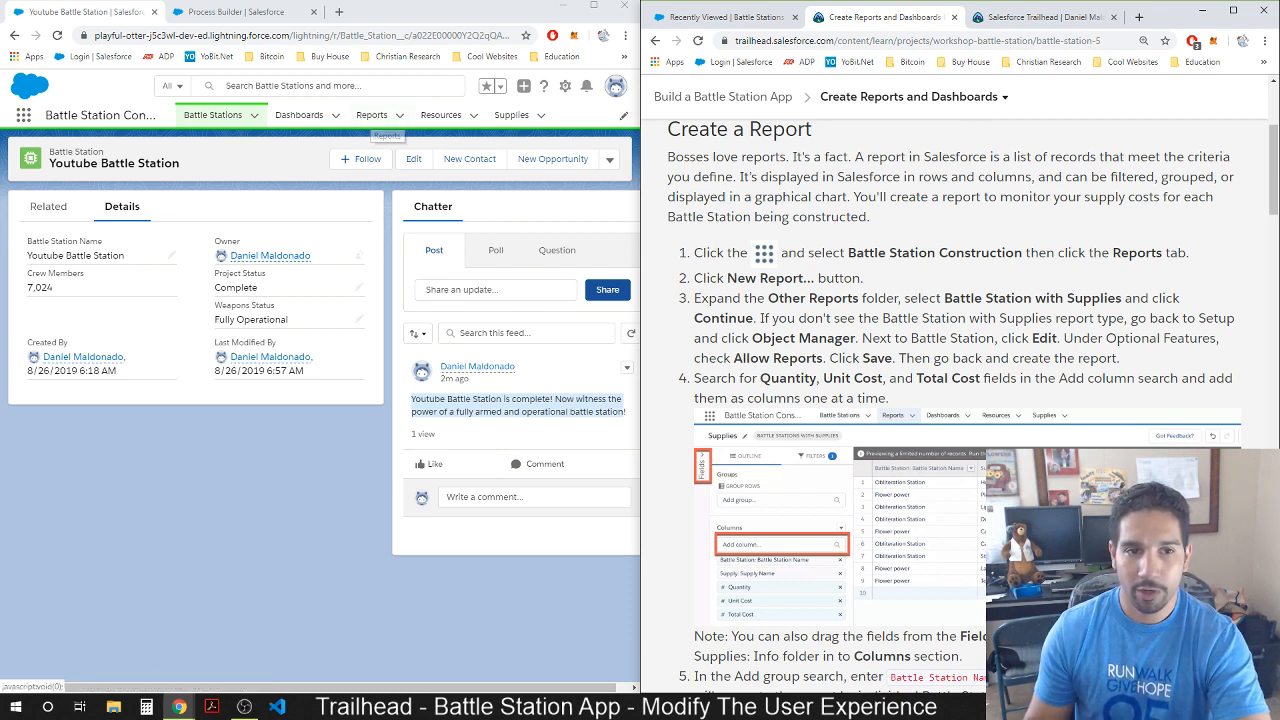
click(371, 118)
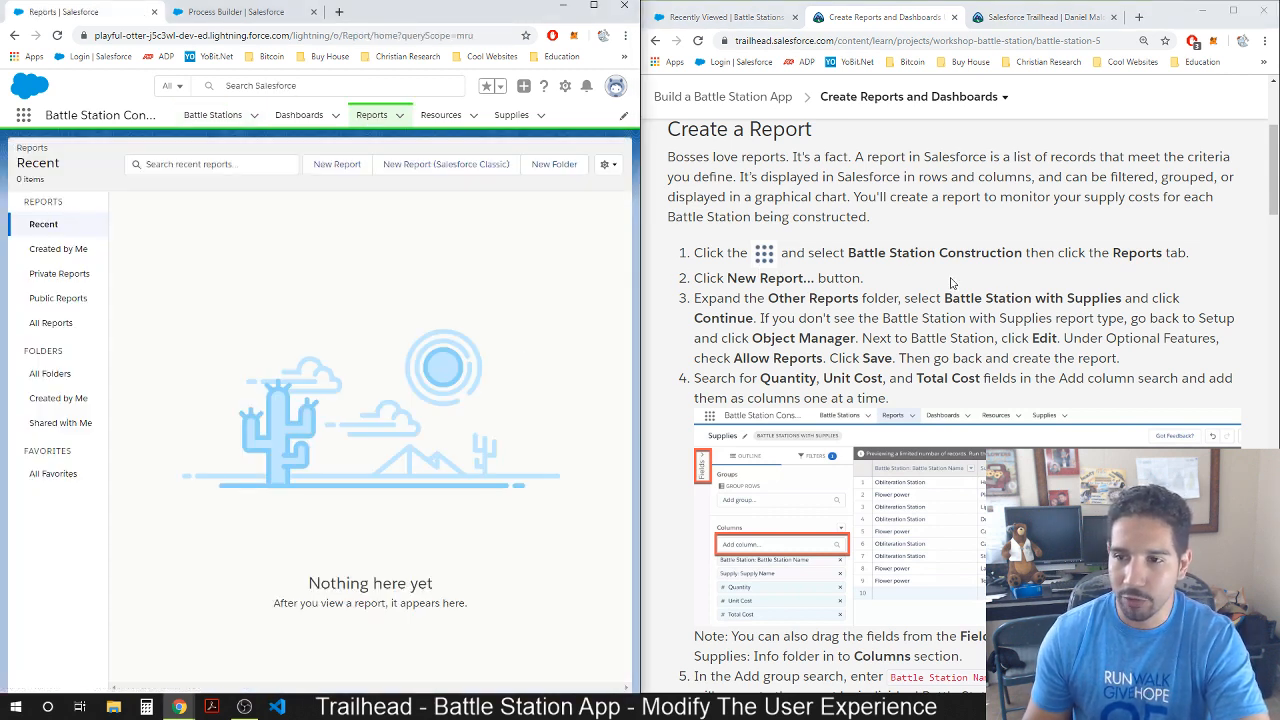
click(319, 166)
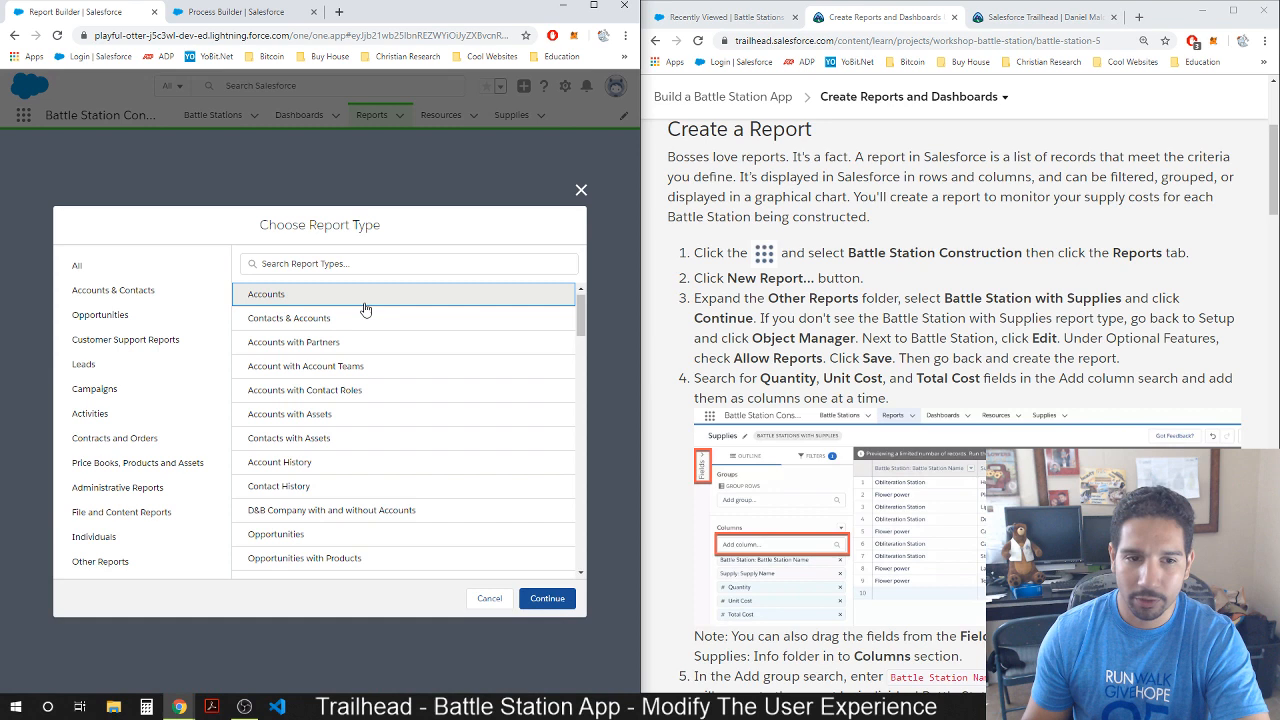
click(110, 564)
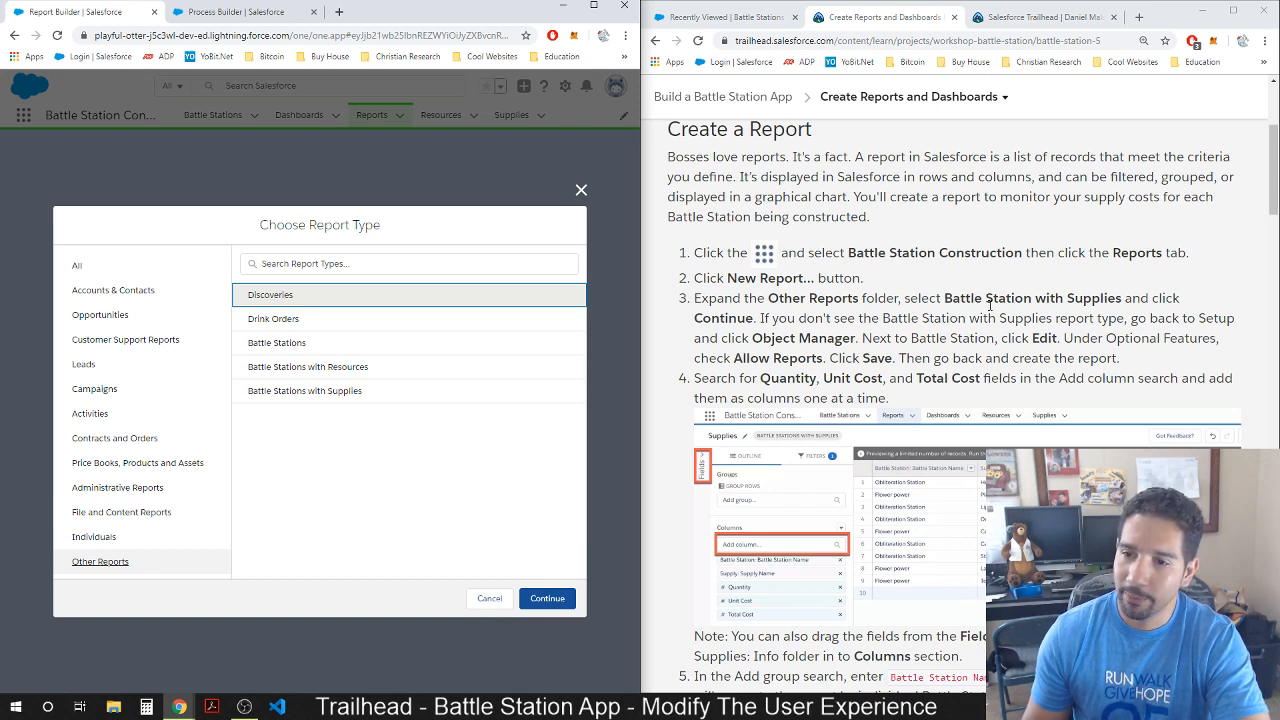
click(289, 395)
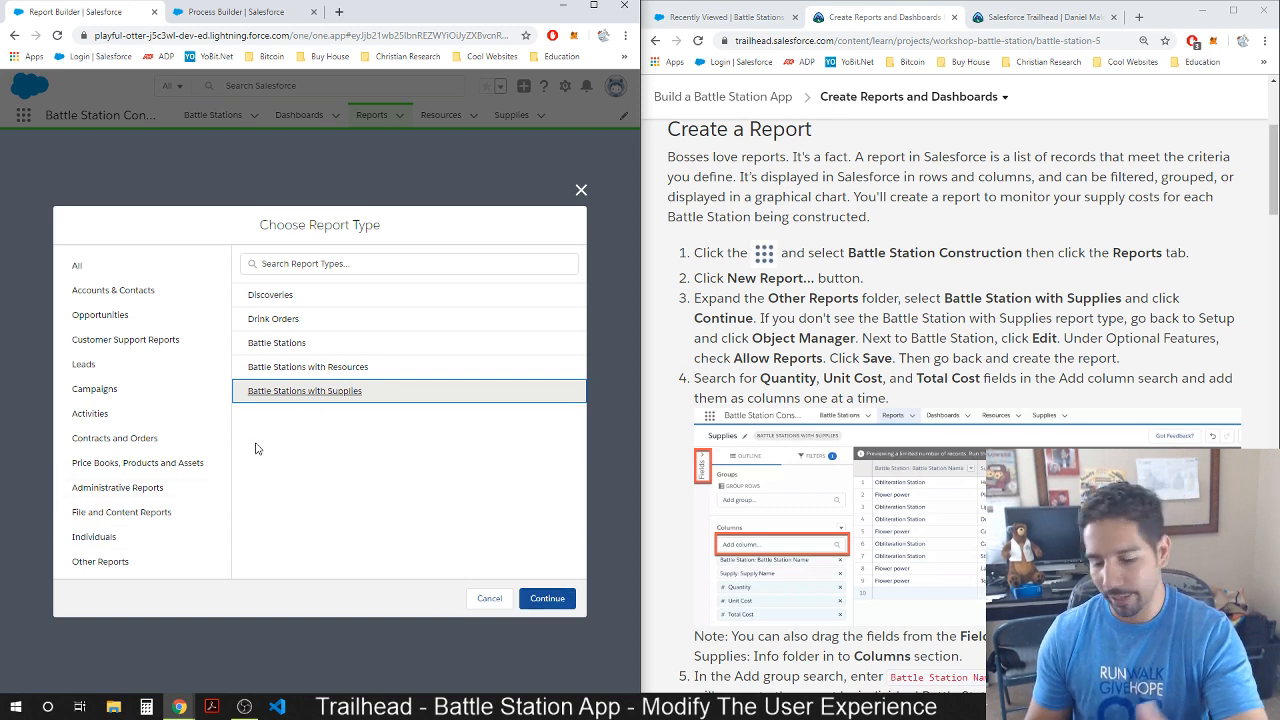
click(566, 600)
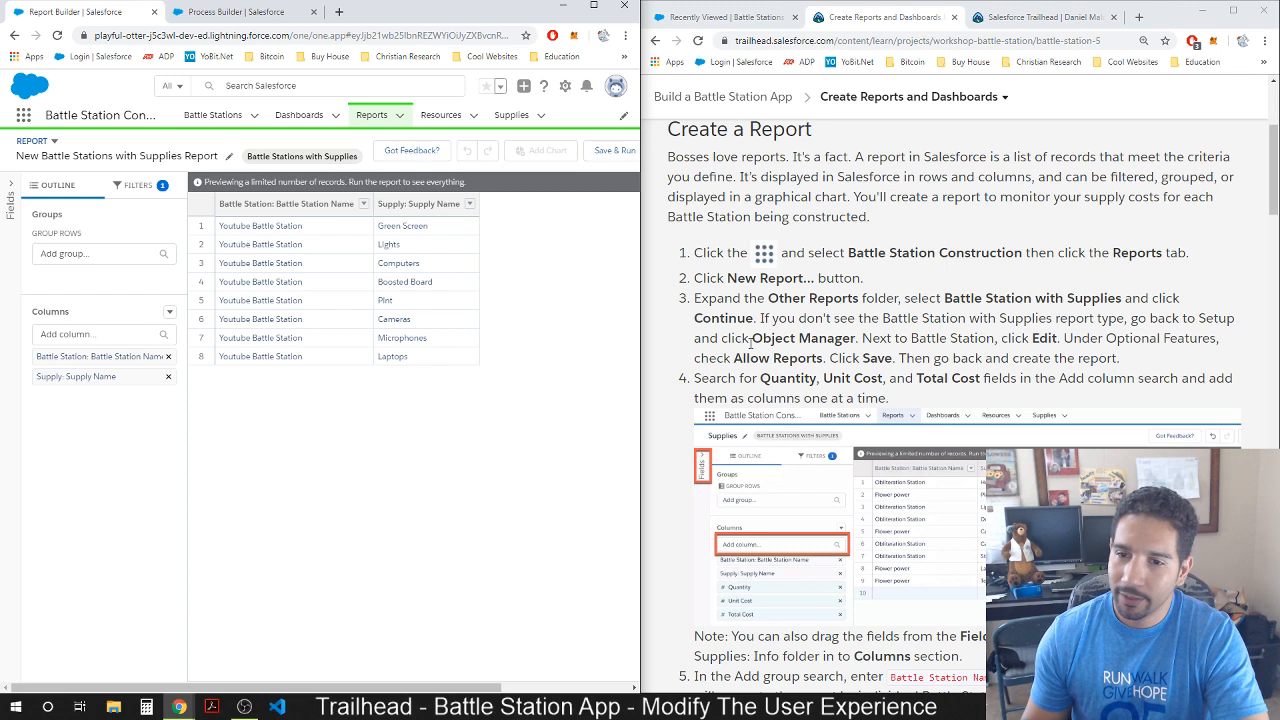
Add the Quantity, Unit Cost and Total Cost supply fields as report columns and check the resulting table.
drag(752, 338, 855, 355)
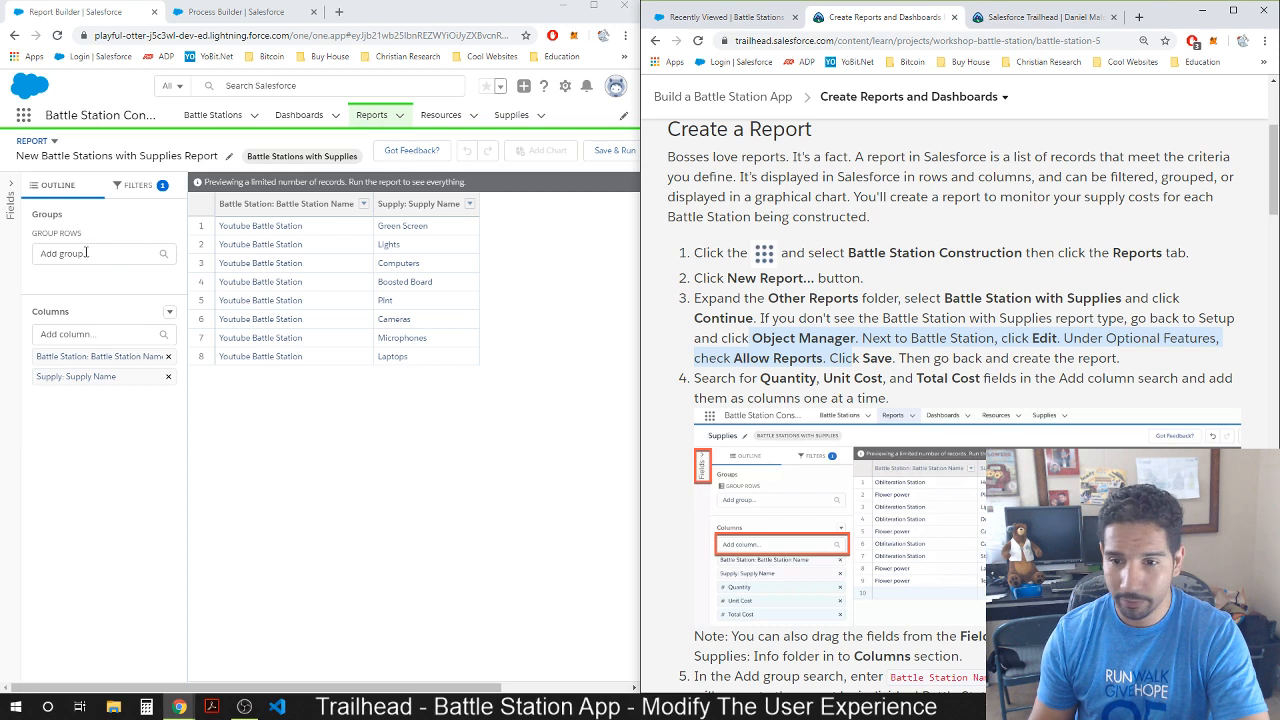
click(60, 335)
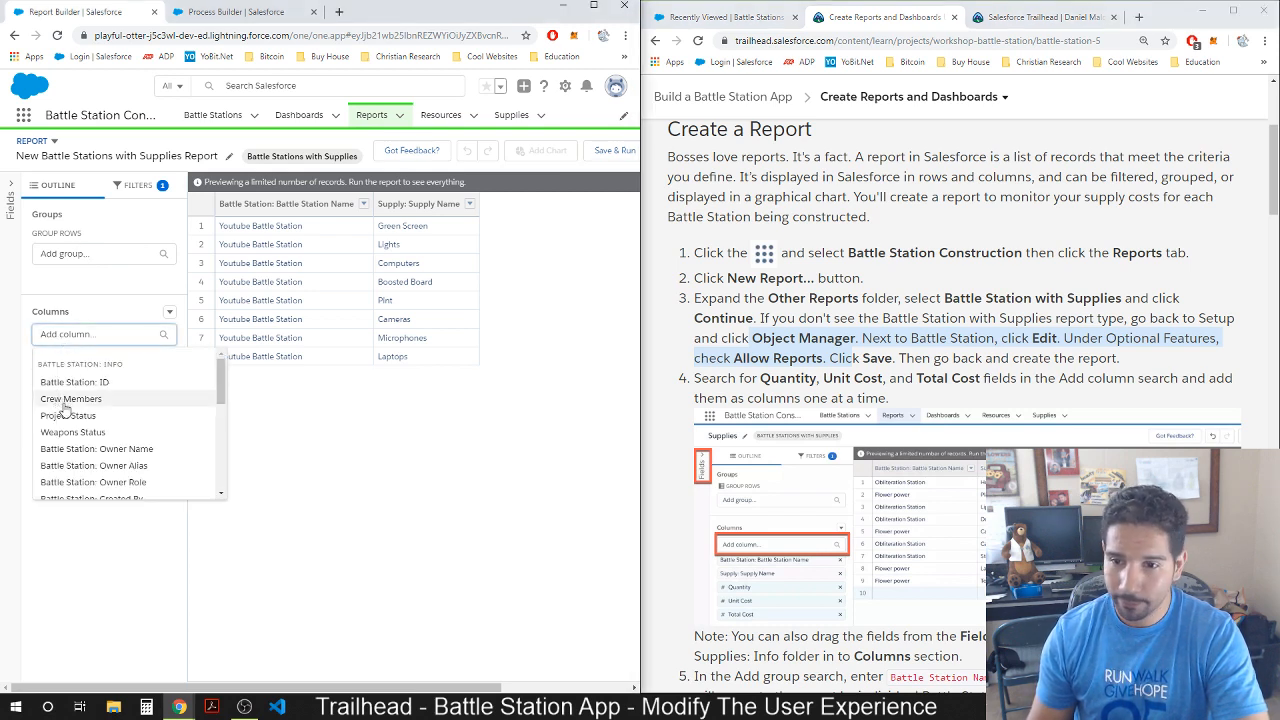
scroll(60, 440, down, 2)
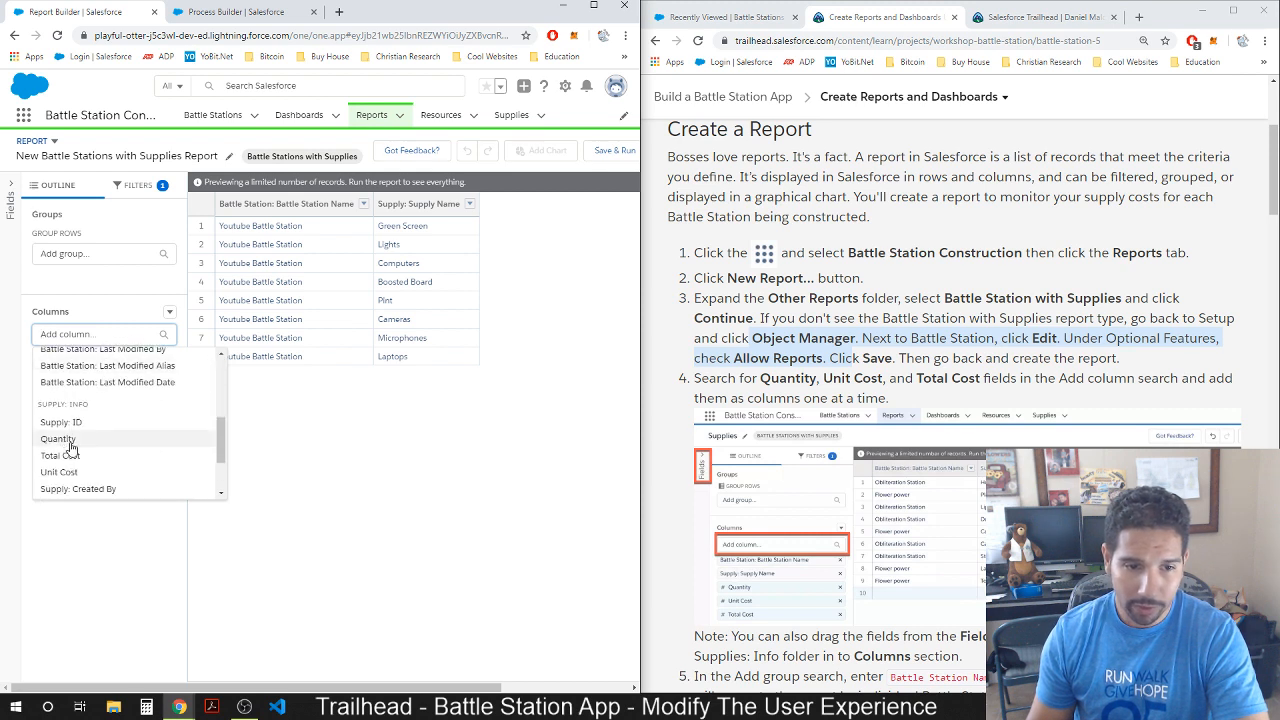
click(70, 443)
click(93, 335)
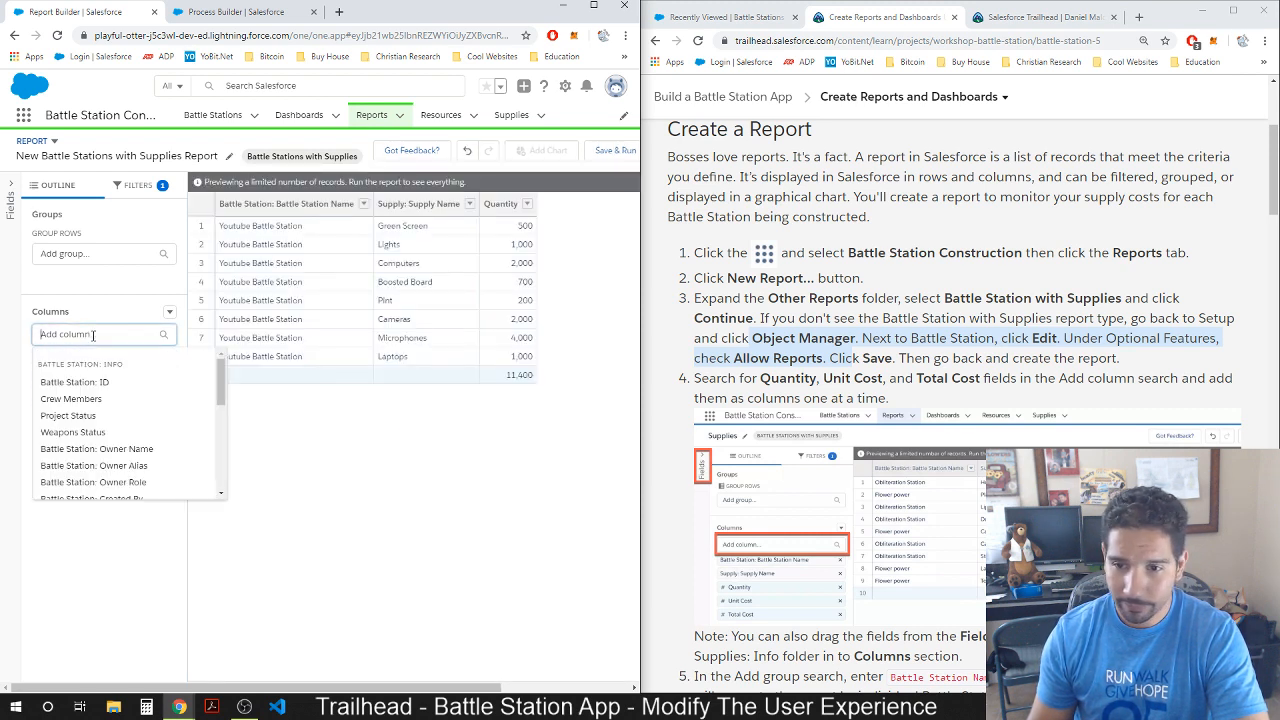
scroll(72, 442, down, 1)
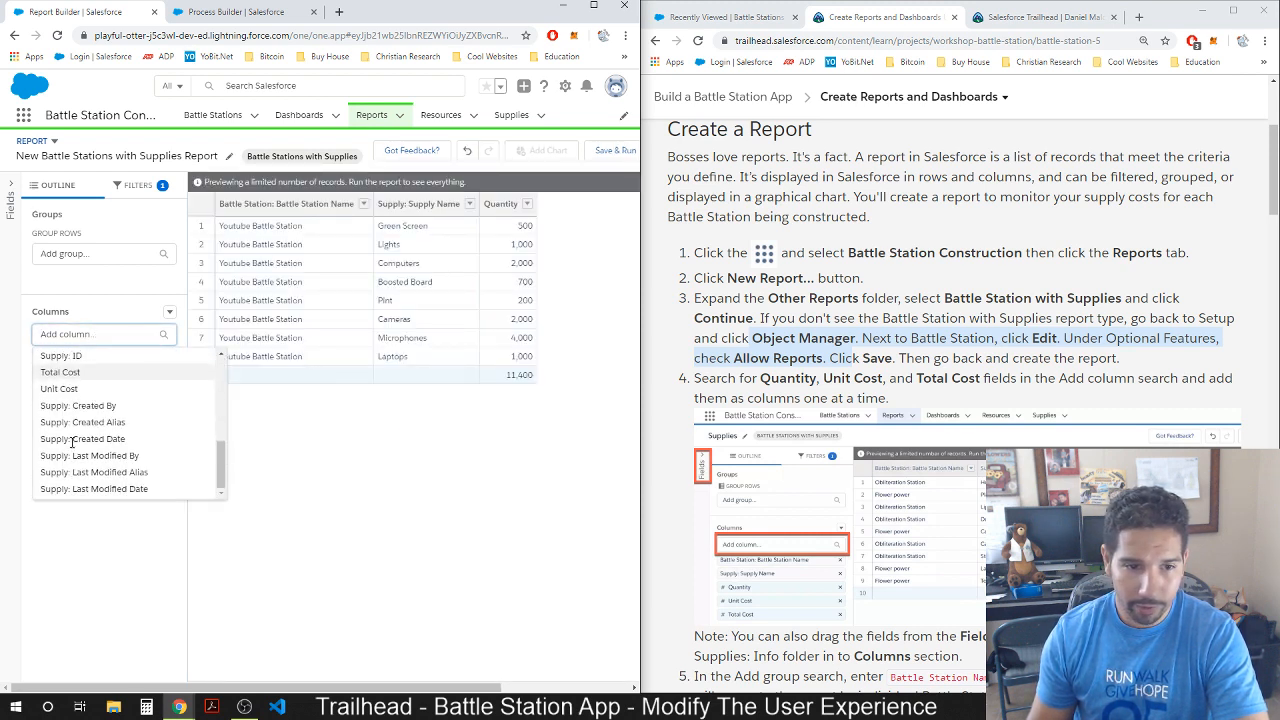
click(65, 389)
click(77, 333)
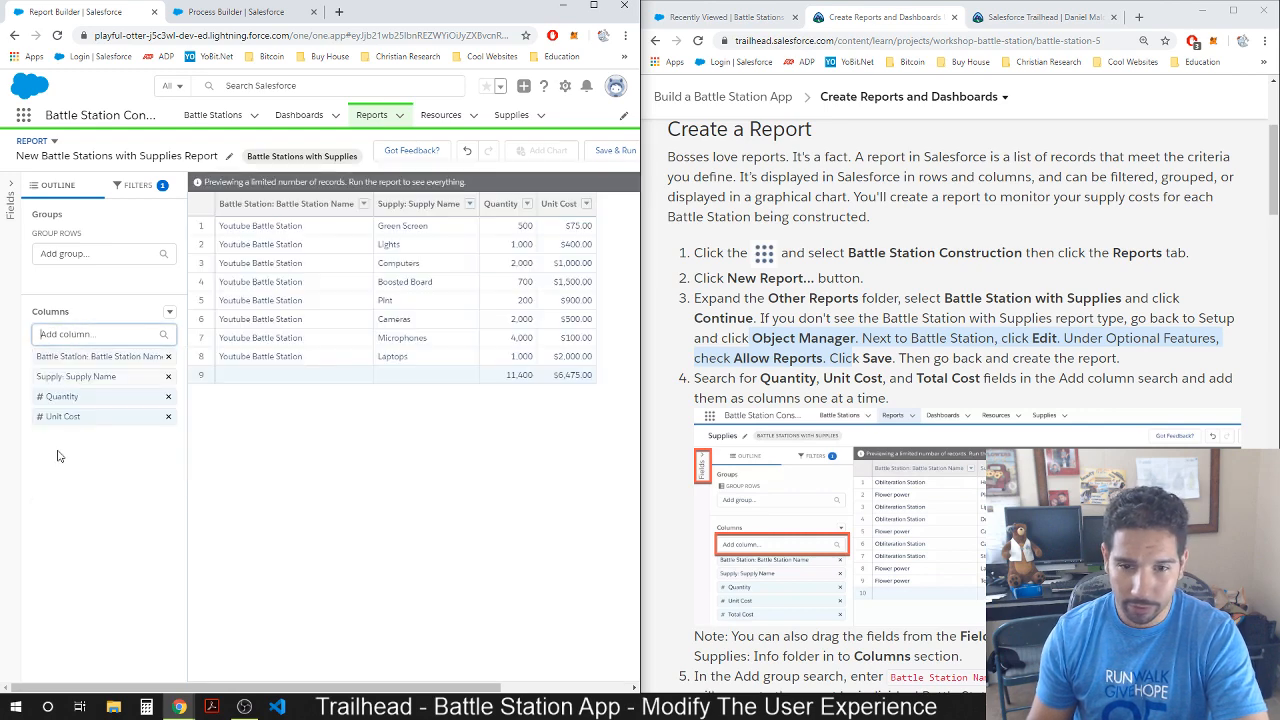
click(88, 336)
scroll(88, 416, down, 5)
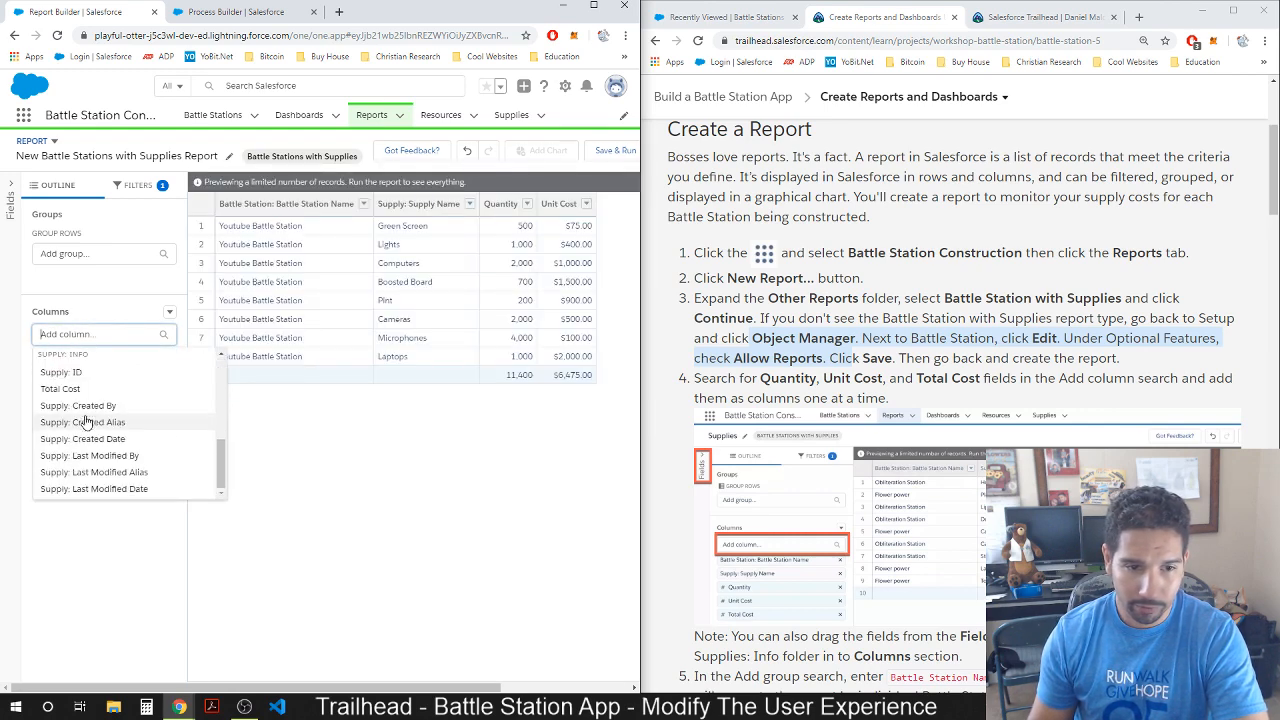
click(80, 400)
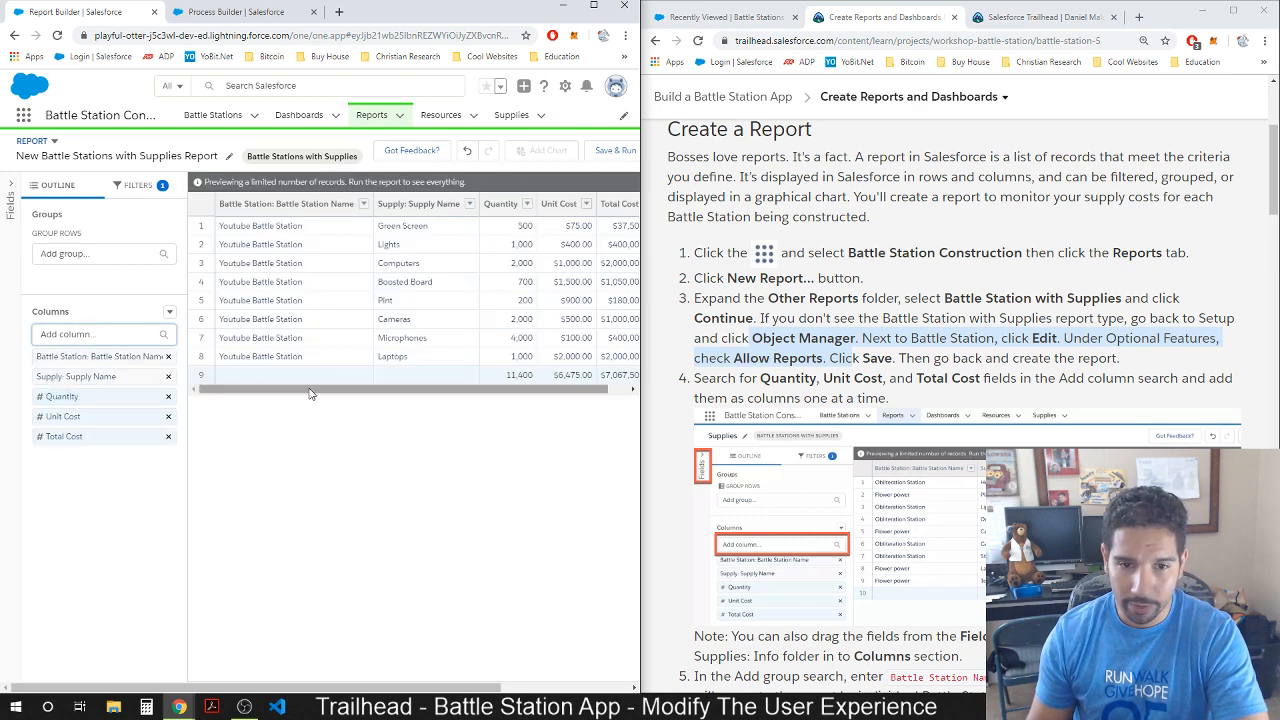
drag(312, 390, 457, 390)
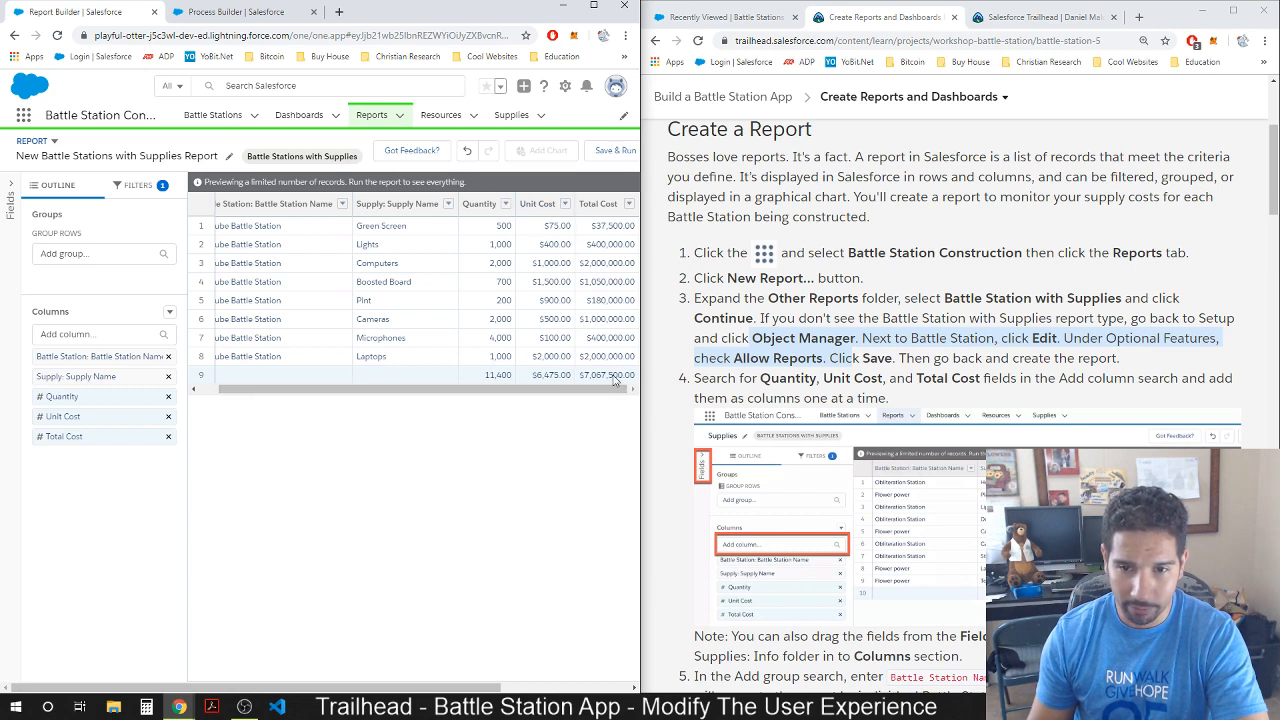
drag(500, 390, 389, 402)
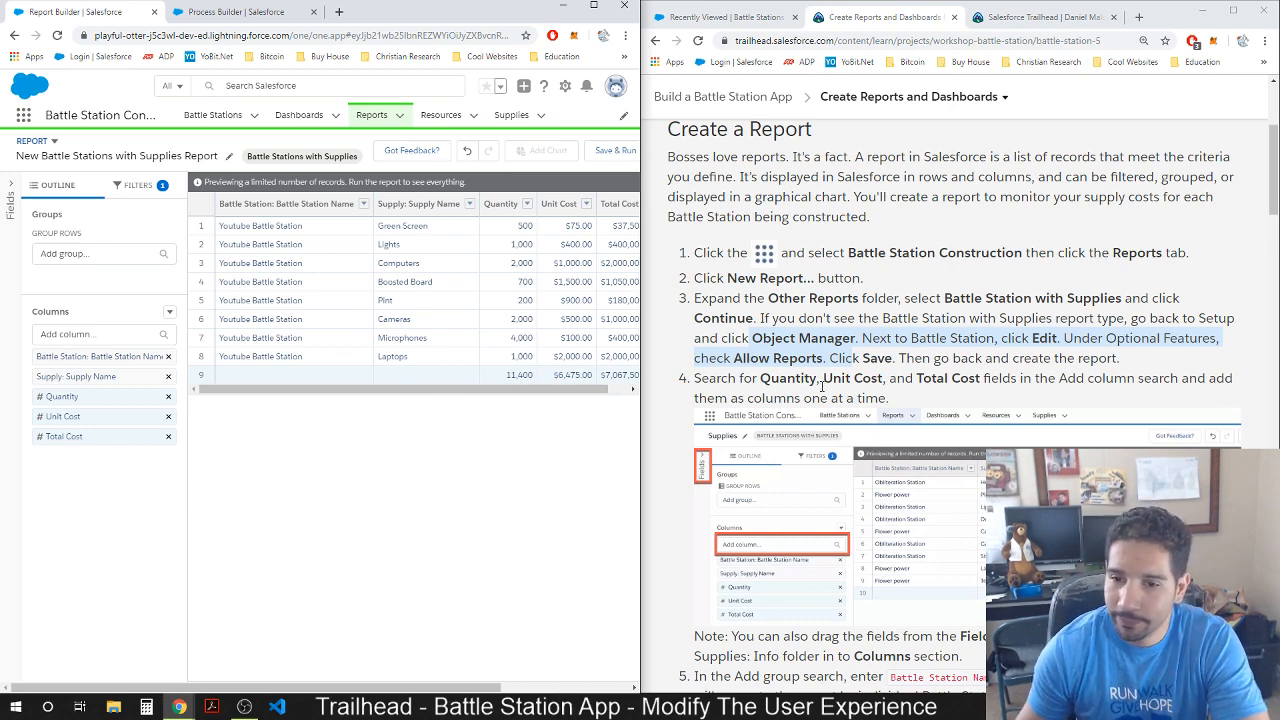
Check the added columns against the instructions and group the report rows by Battle Station: Battle Station Name.
scroll(822, 386, down, 2)
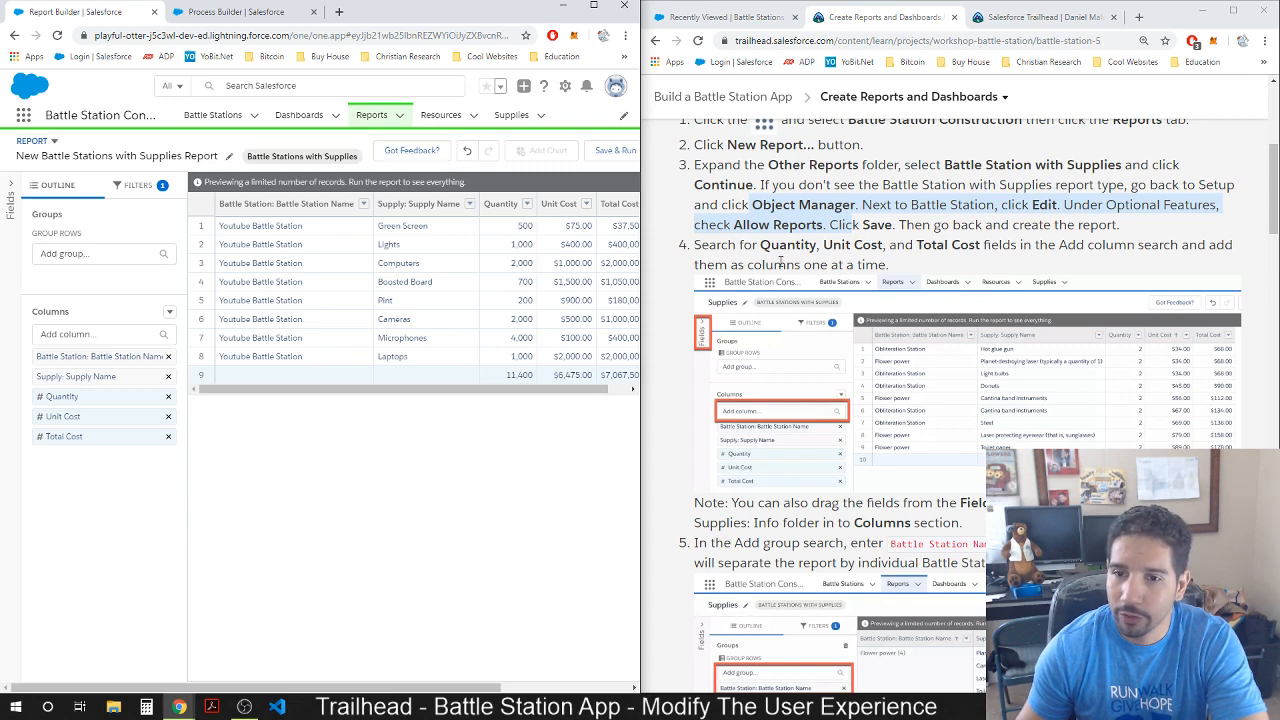
scroll(828, 300, down, 2)
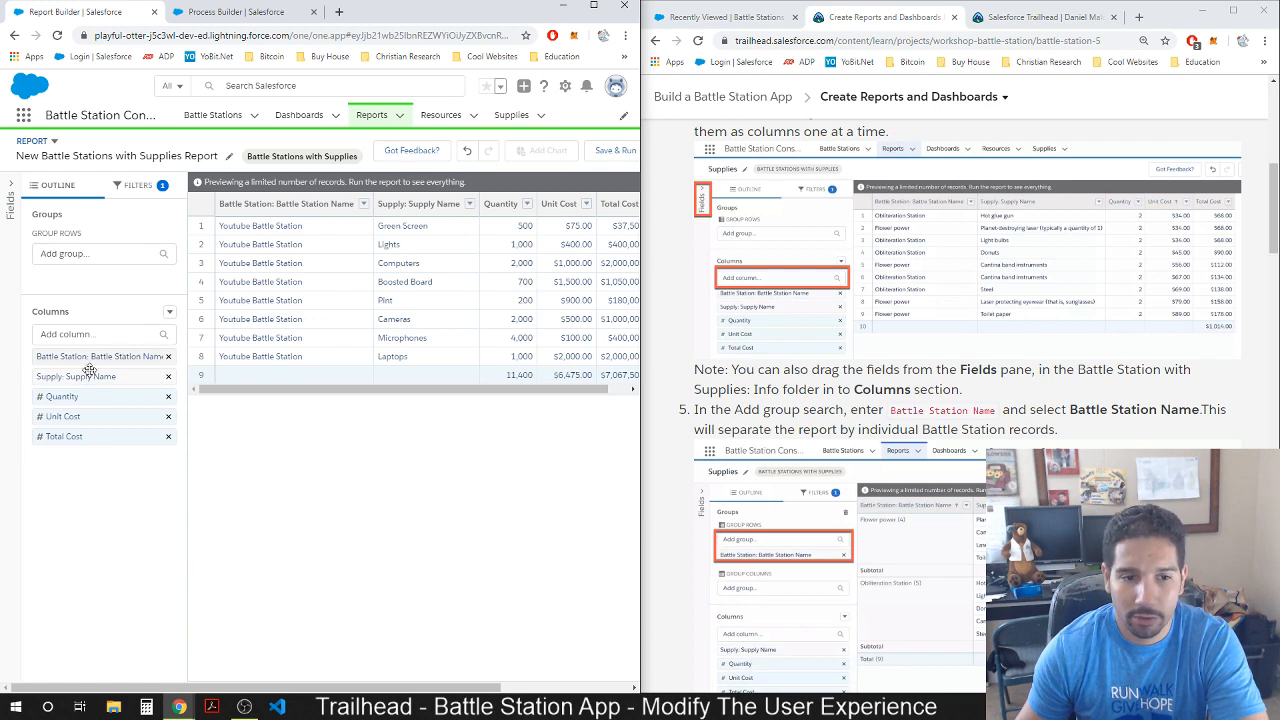
click(94, 334)
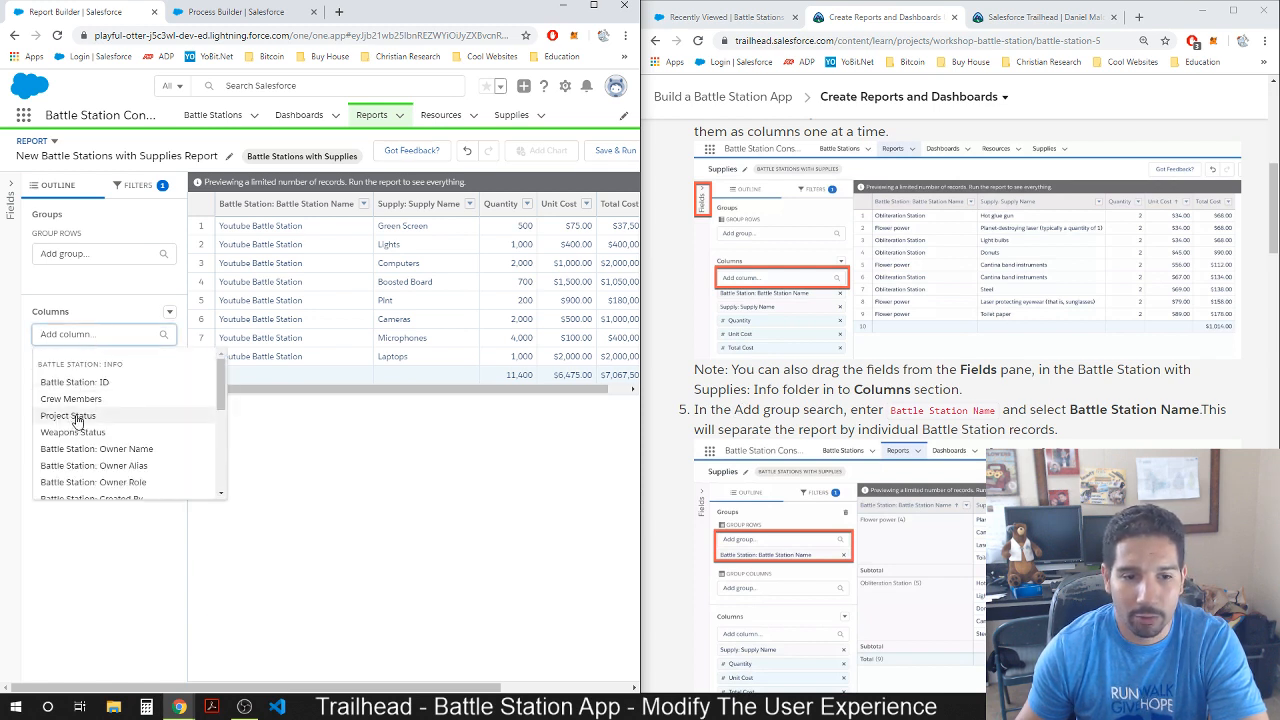
click(219, 389)
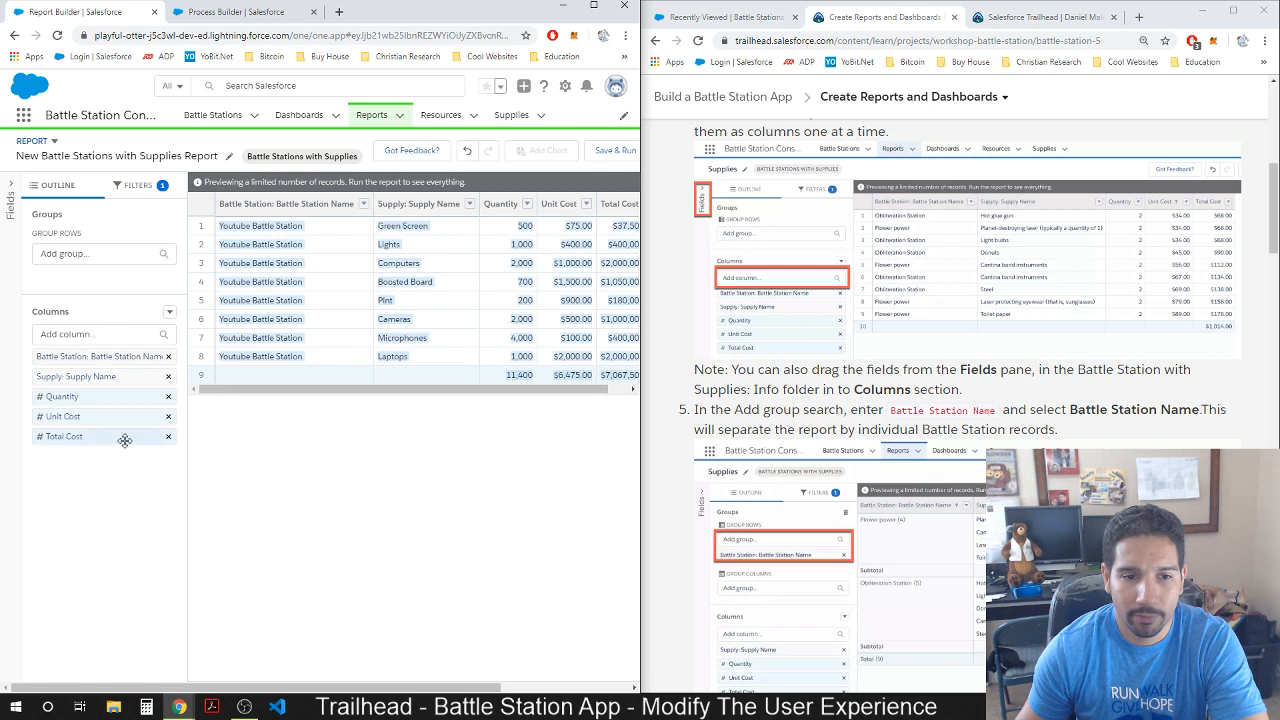
drag(95, 437, 129, 457)
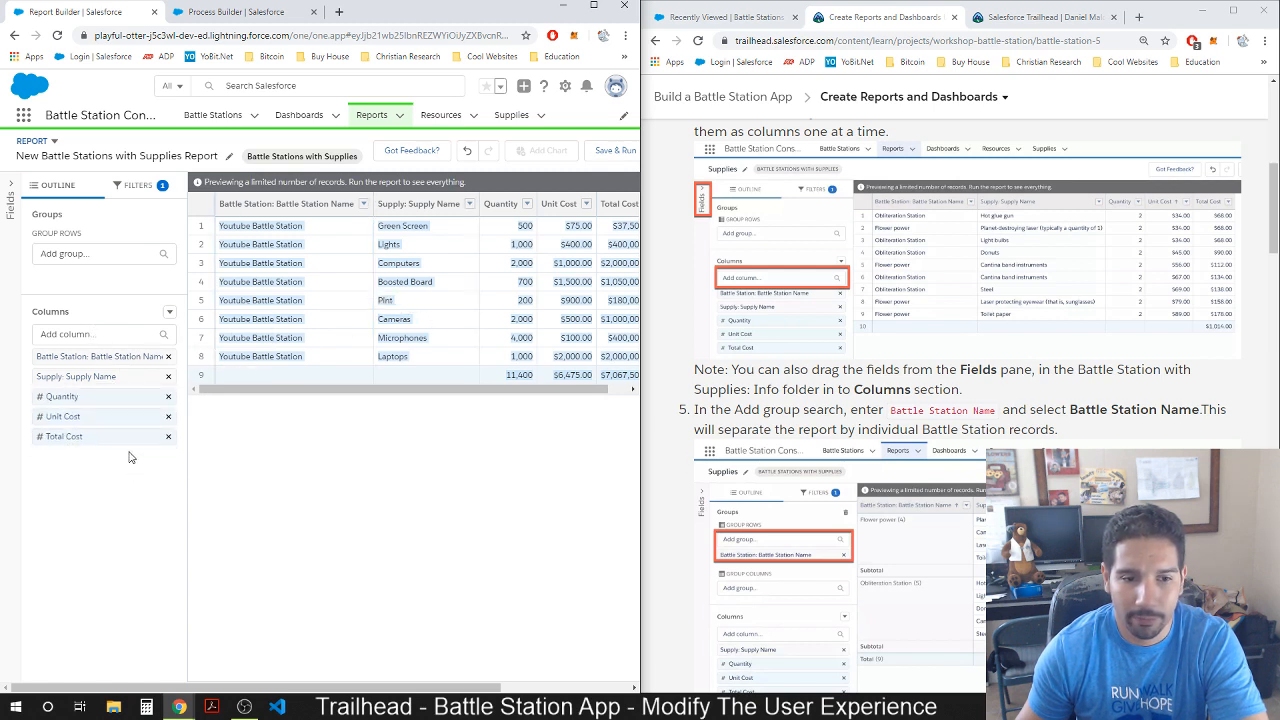
click(497, 487)
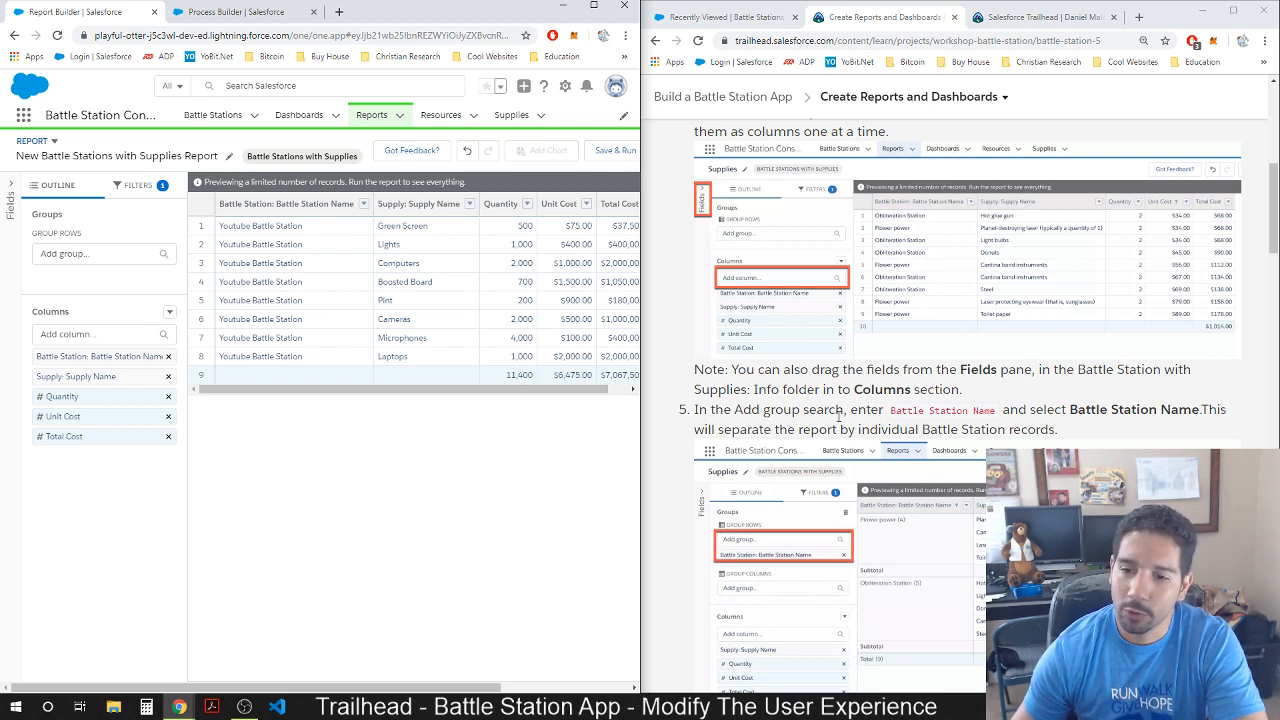
click(71, 254)
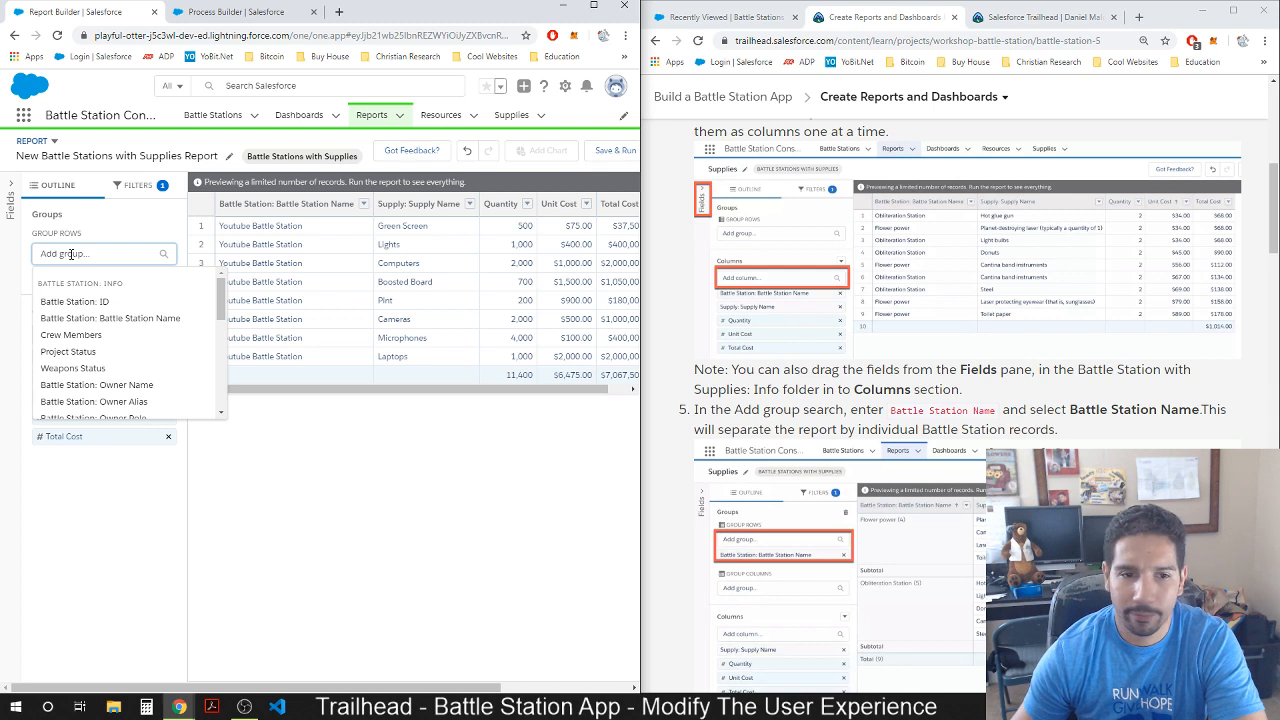
click(83, 319)
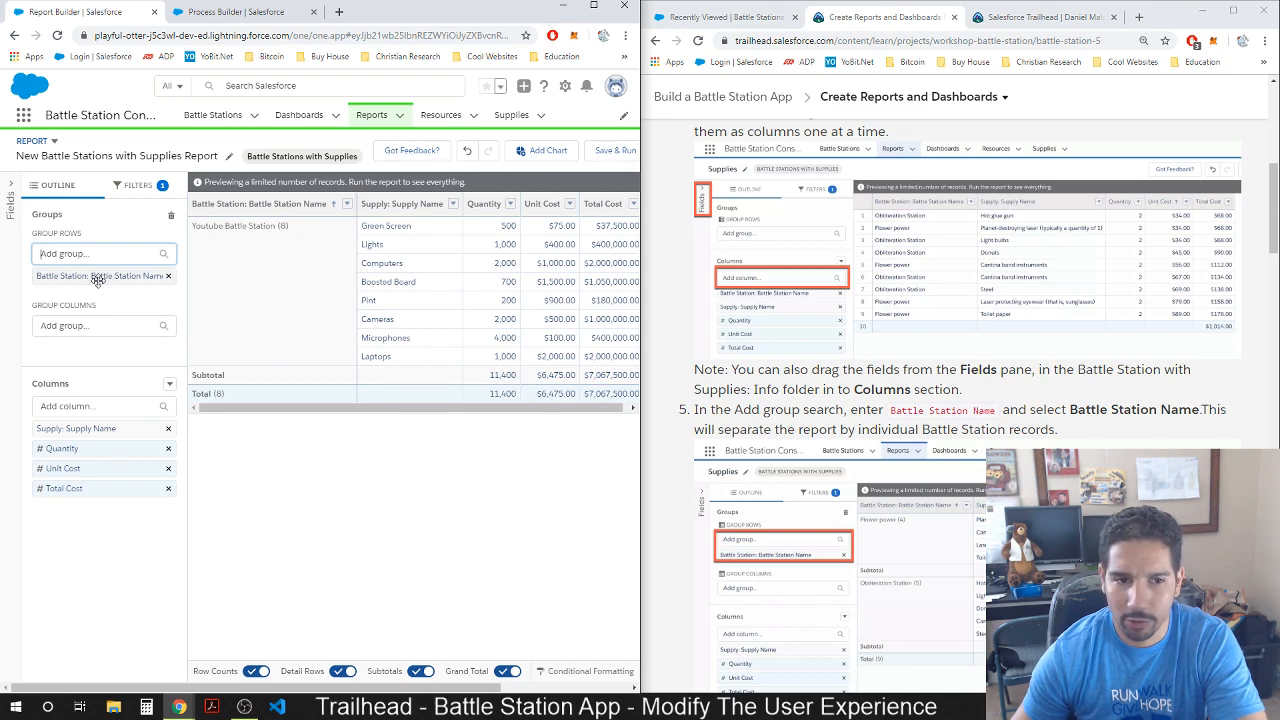
Read the summary instructions, enlarge the report window and remove the Sum summary from the Unit Cost column.
scroll(994, 369, down, 3)
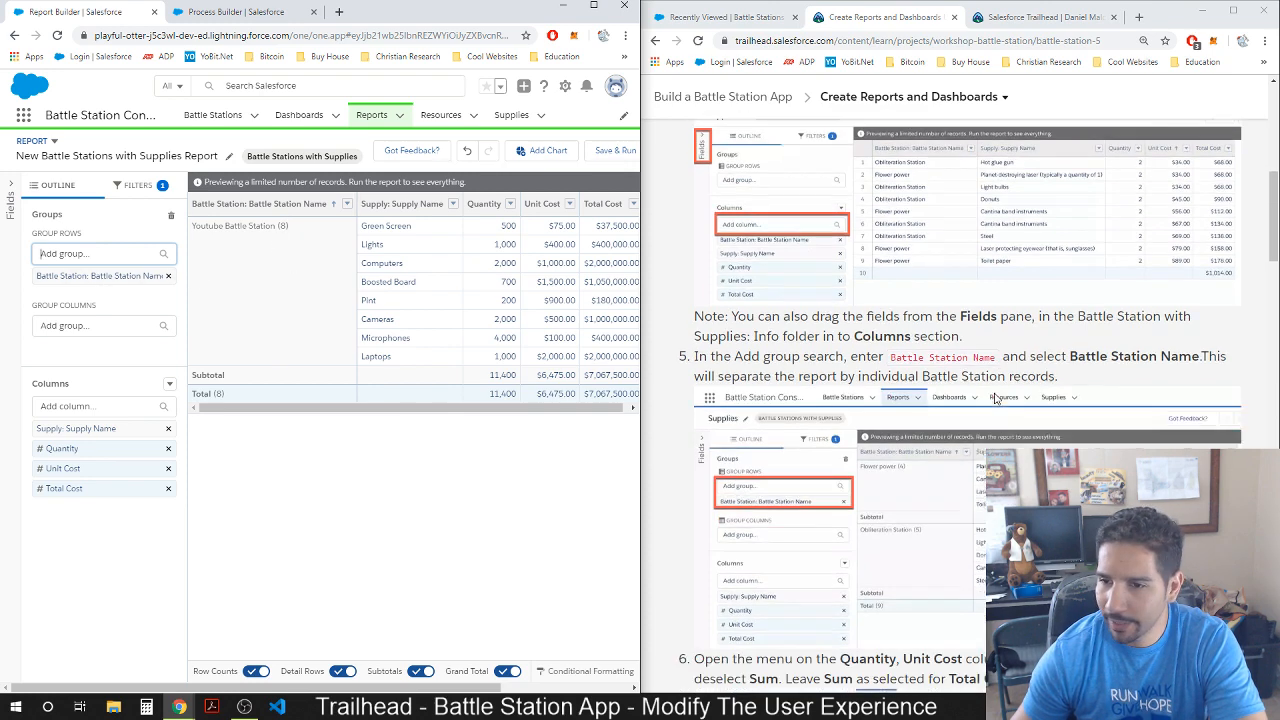
scroll(852, 398, down, 1)
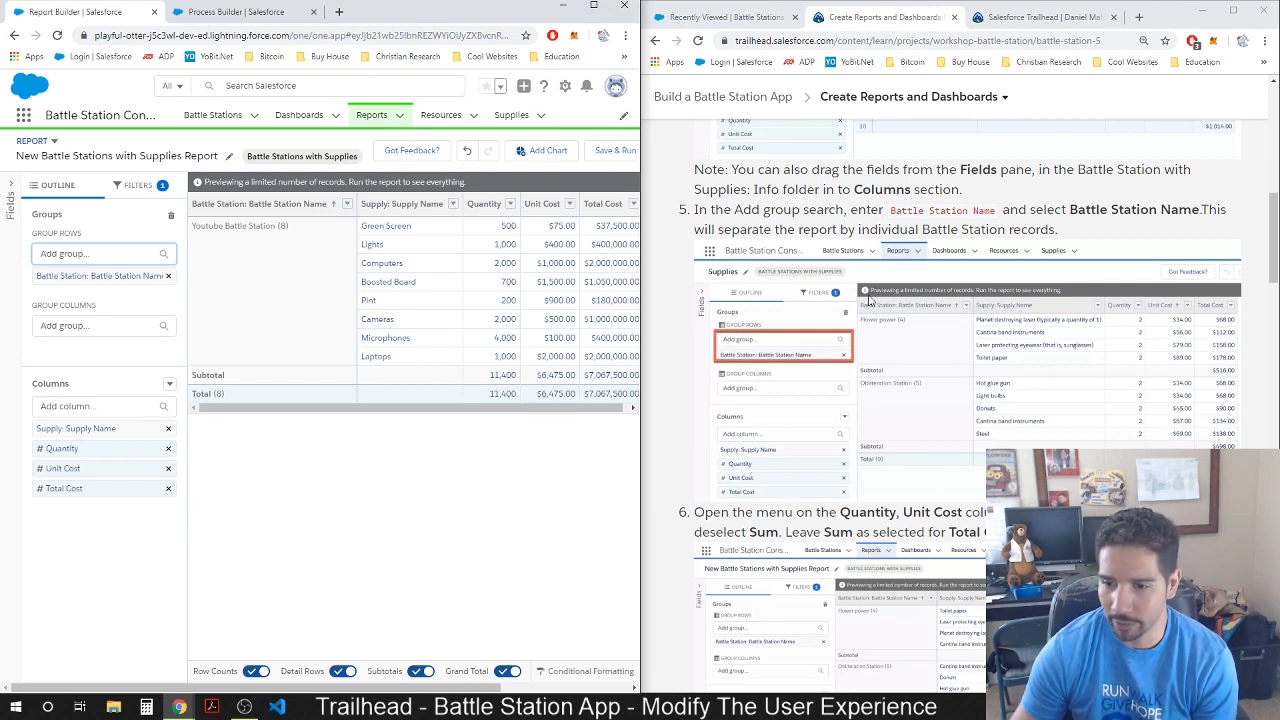
click(593, 5)
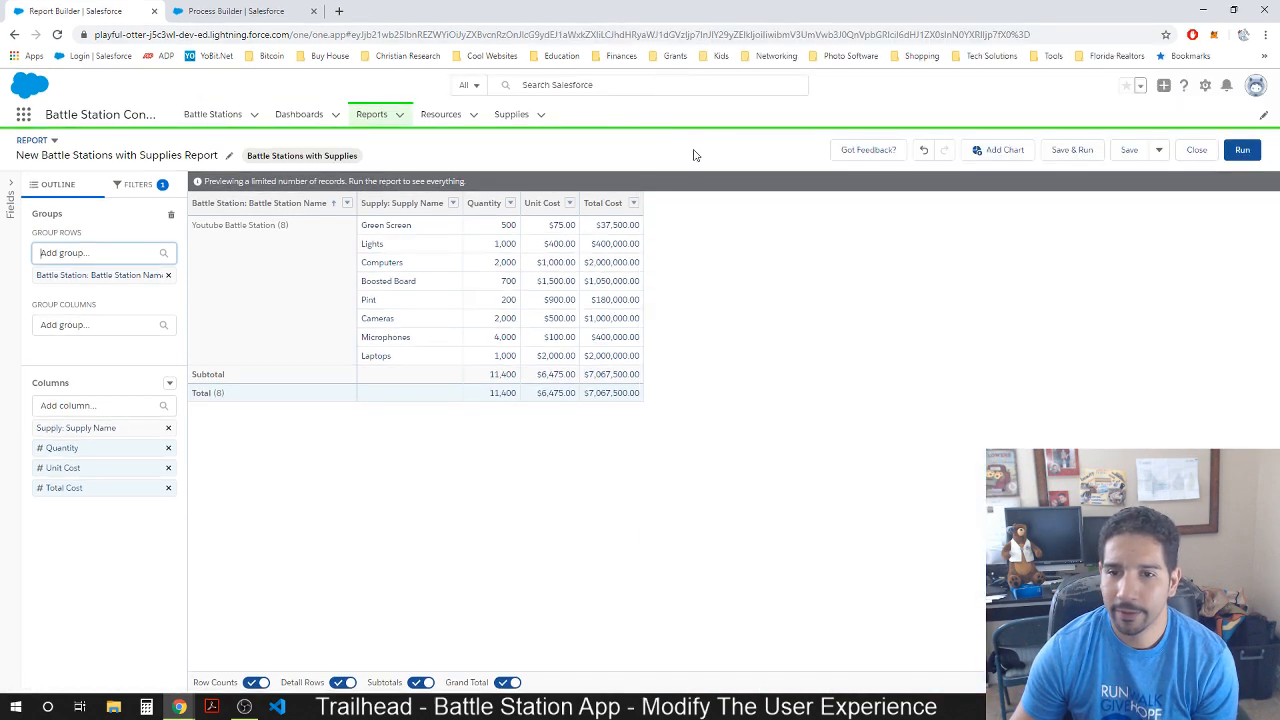
click(570, 203)
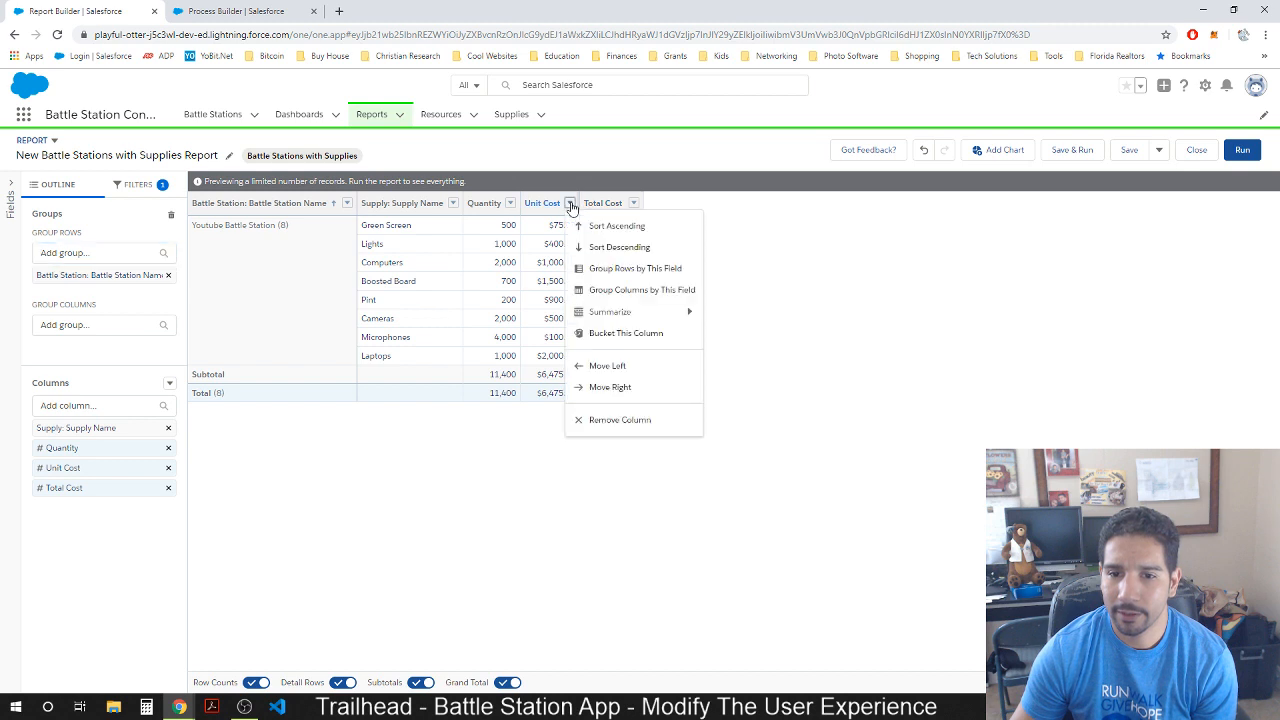
mouse_move(608, 312)
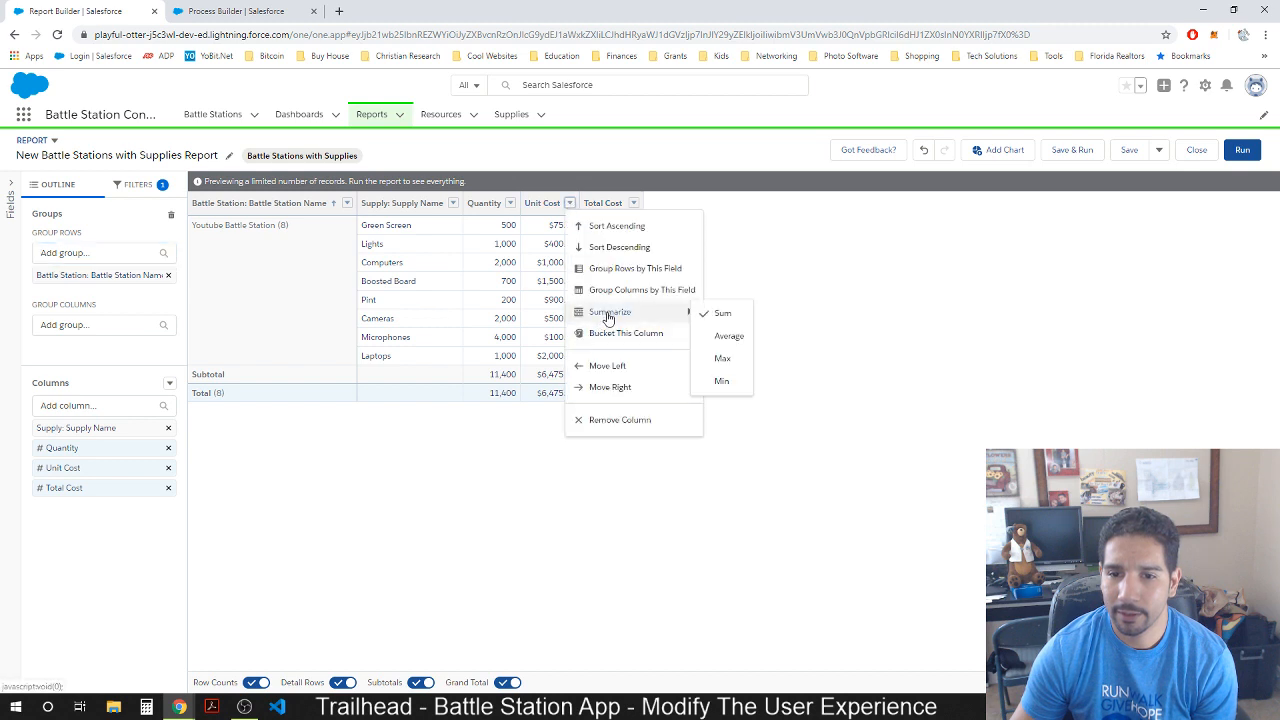
click(720, 314)
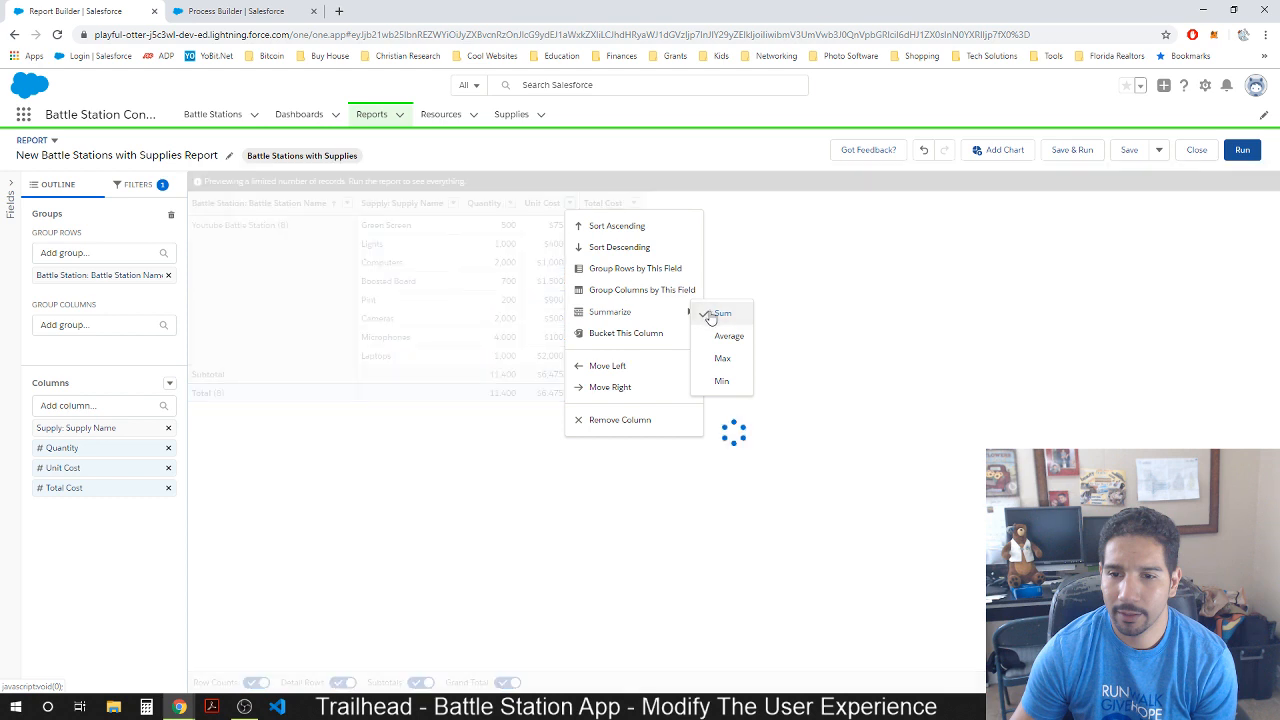
click(477, 494)
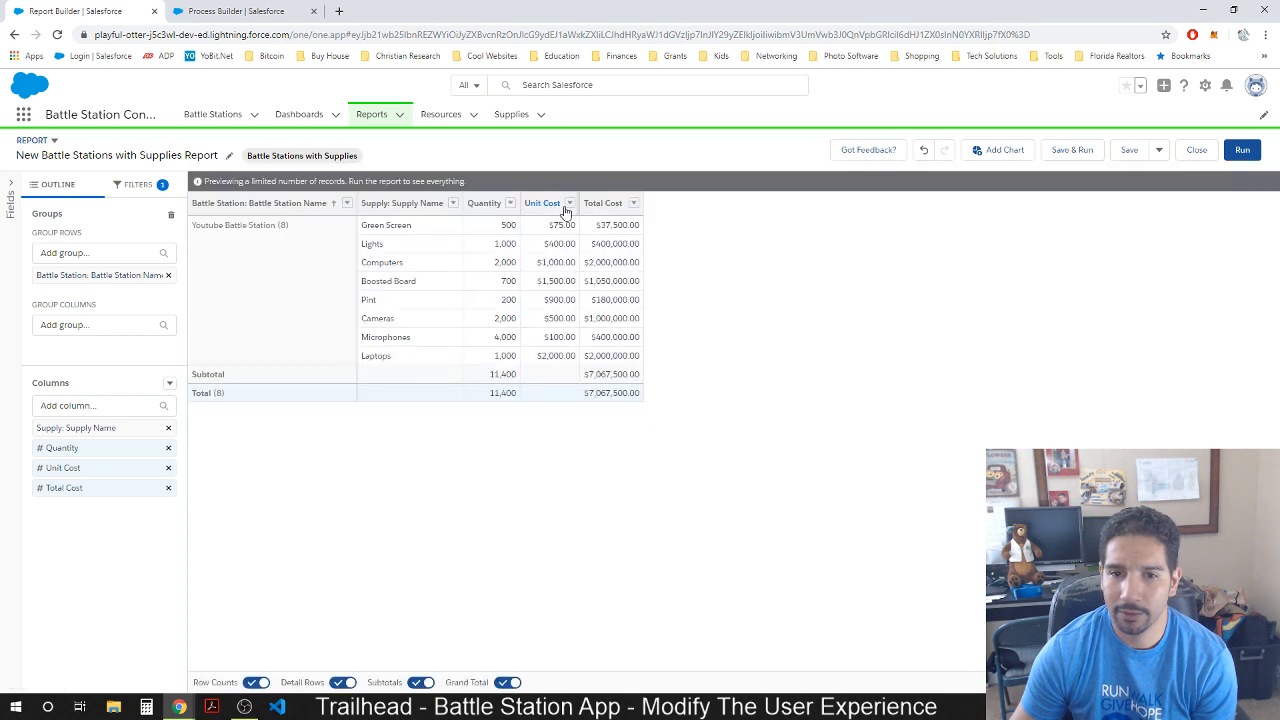
Check the summary setting of the Total Cost column in the report.
click(633, 203)
mouse_move(689, 316)
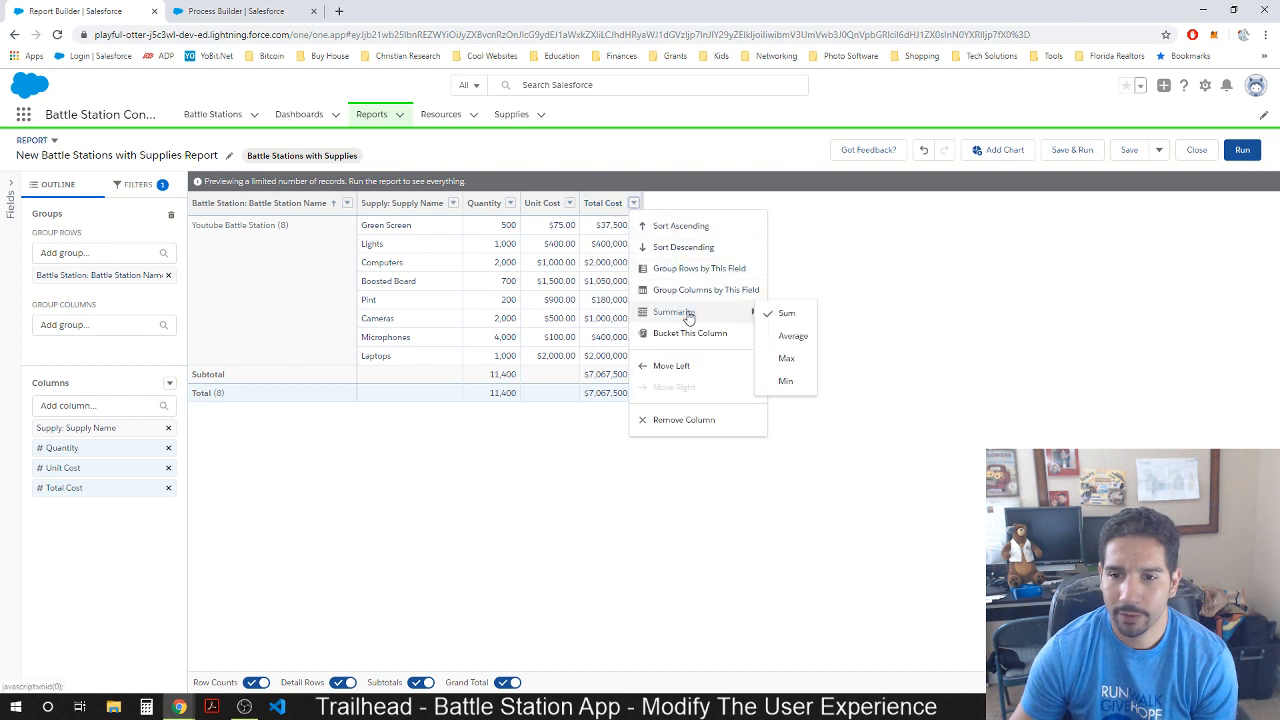
click(558, 445)
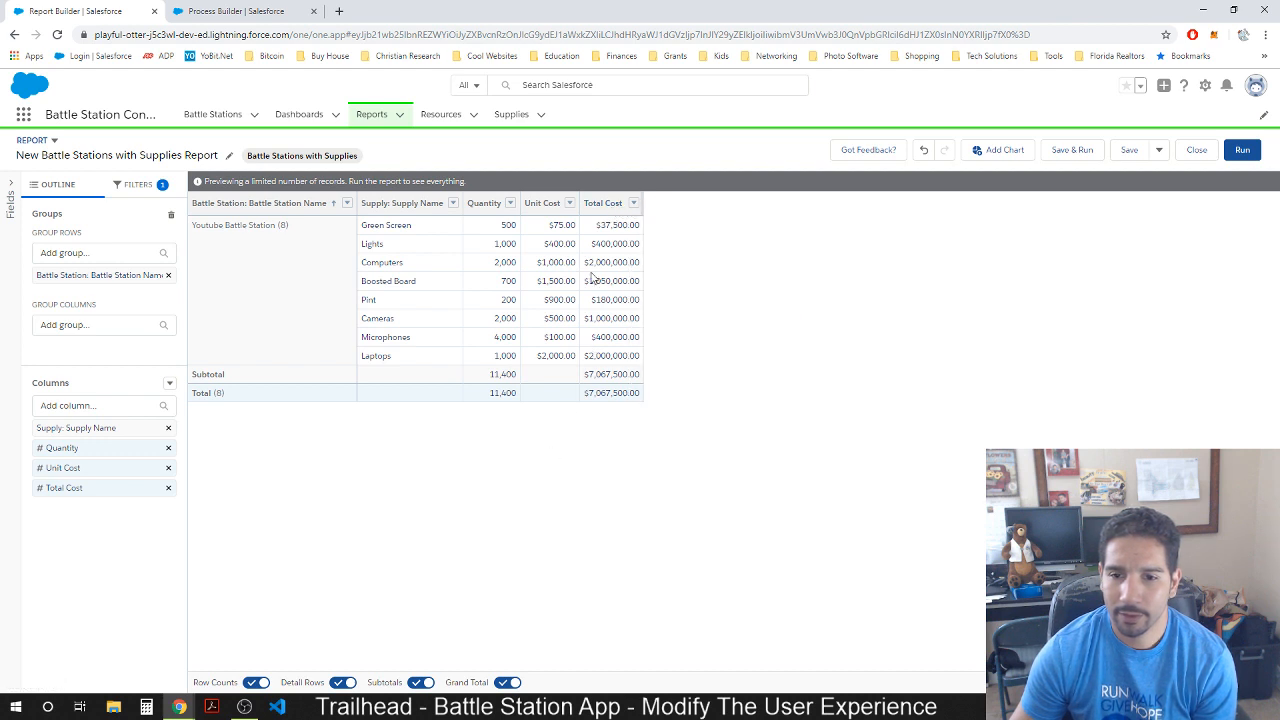
Reread step 6 of the Trailhead instructions to see which report columns lose Sum and which keep it.
click(235, 14)
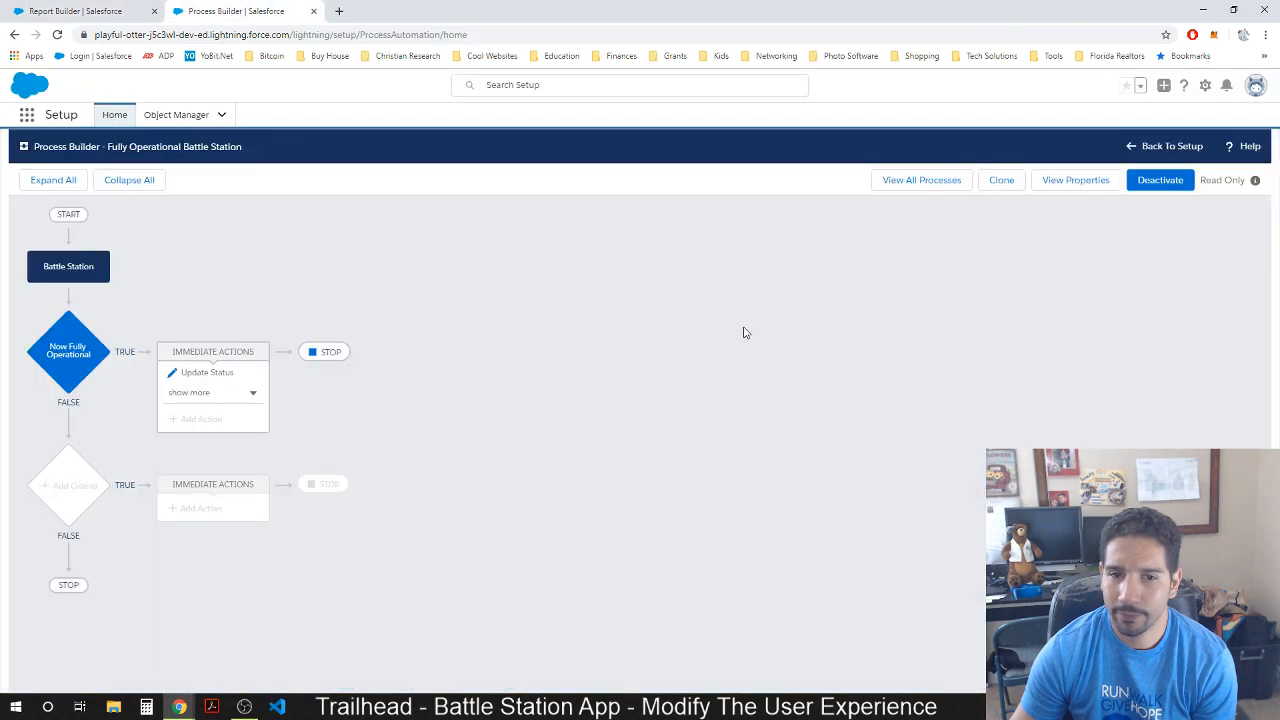
click(124, 14)
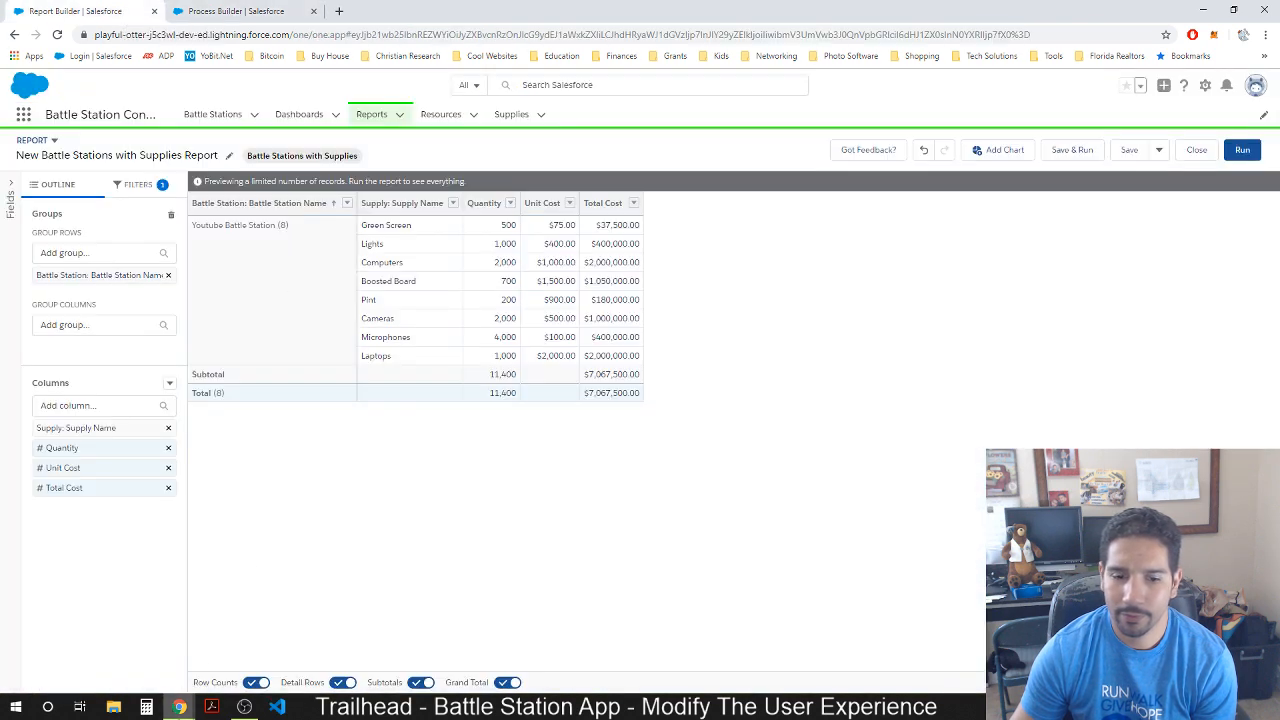
mouse_move(181, 702)
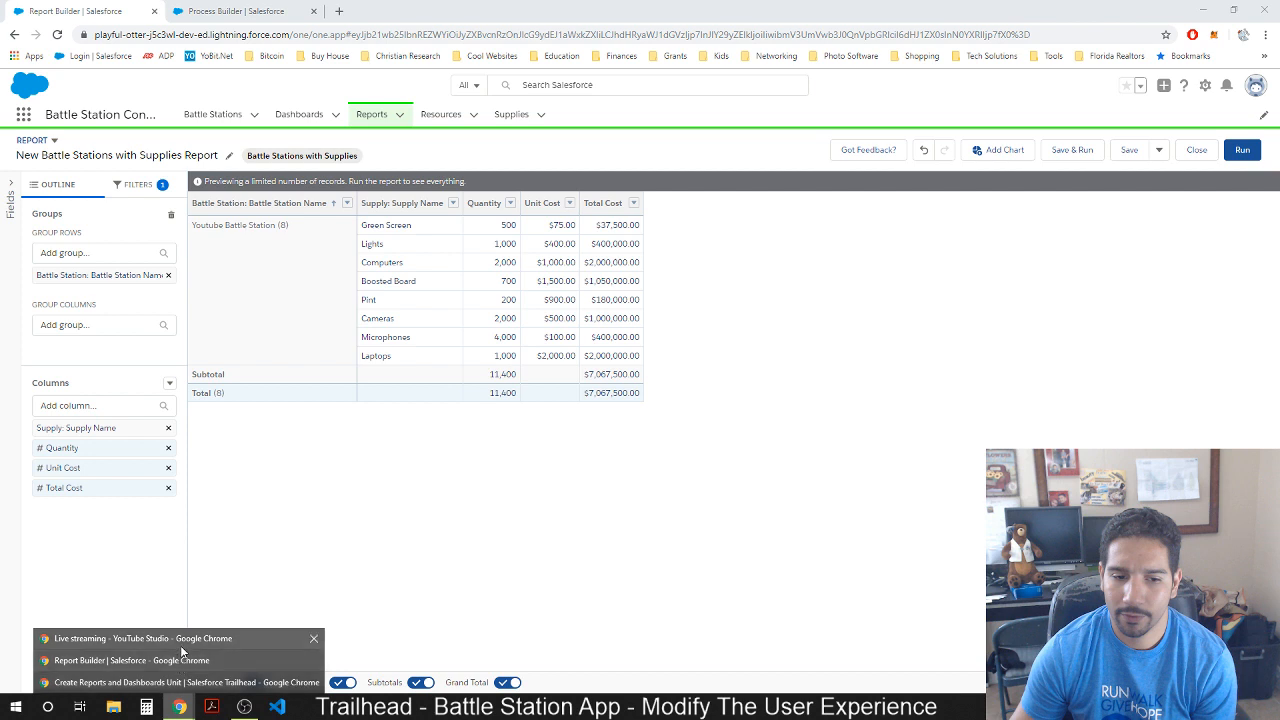
click(175, 682)
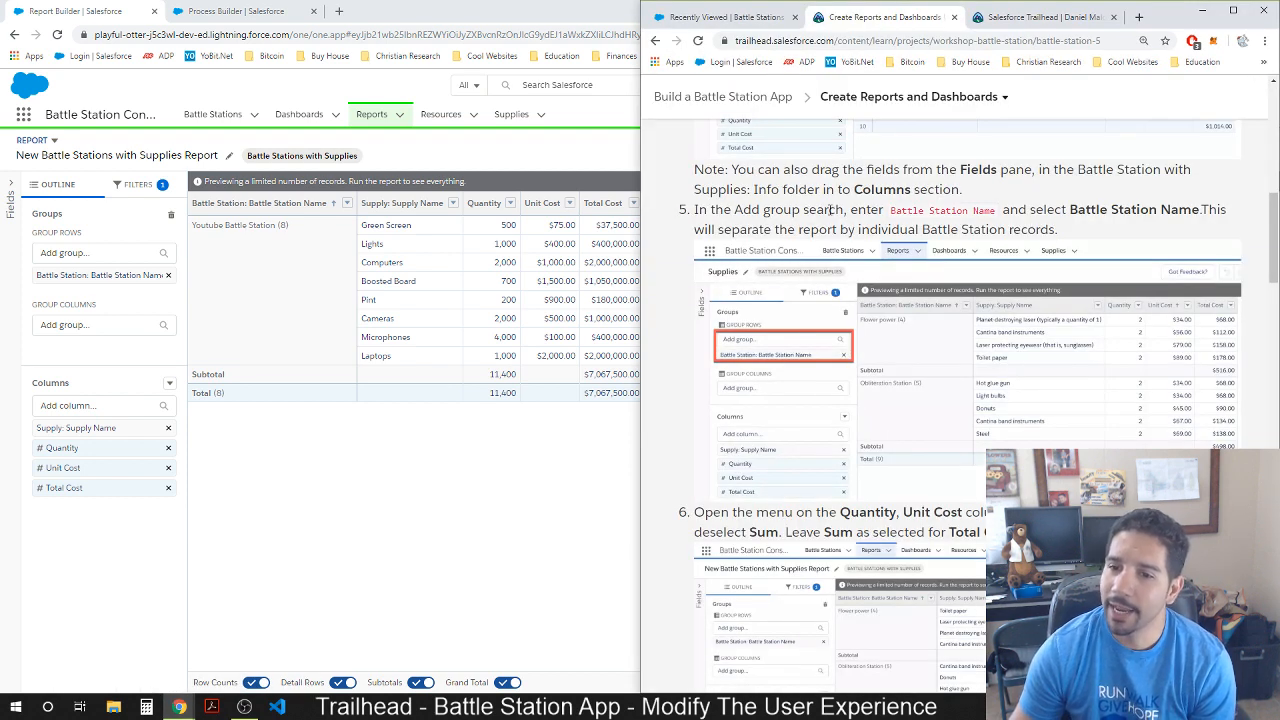
scroll(968, 344, down, 4)
scroll(968, 344, up, 1)
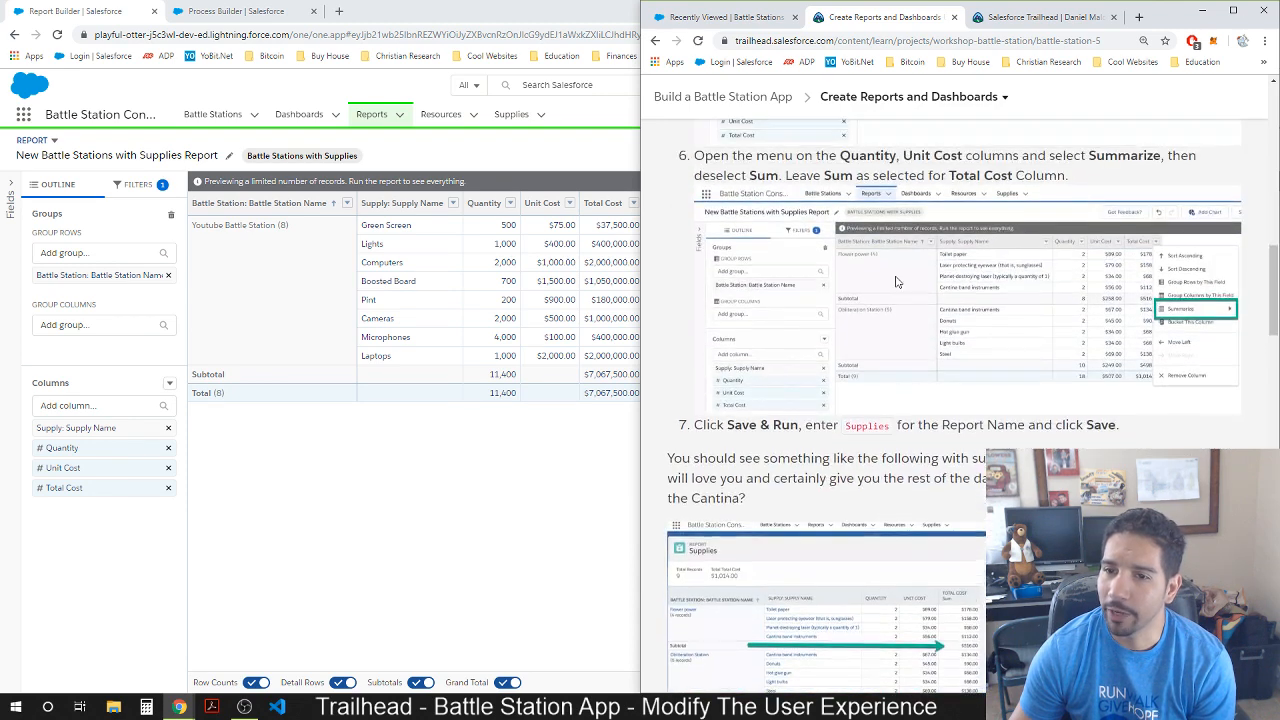
drag(697, 183, 947, 180)
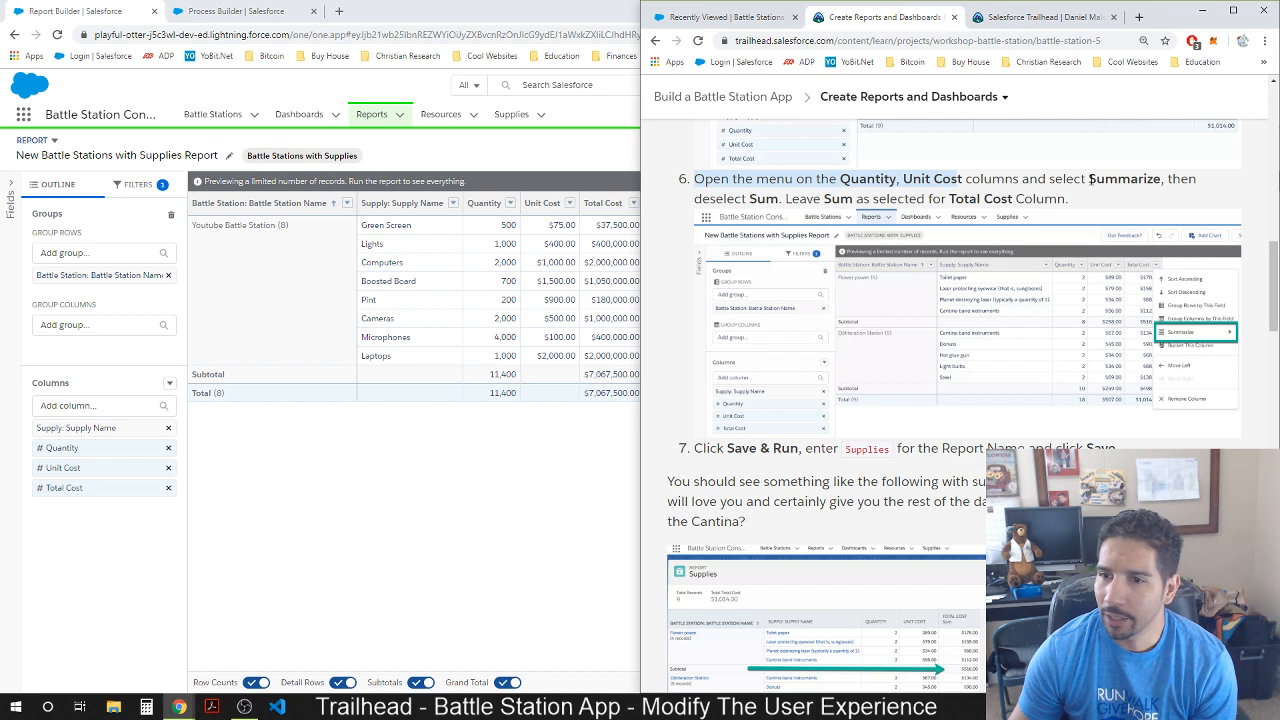
drag(1090, 178, 1162, 178)
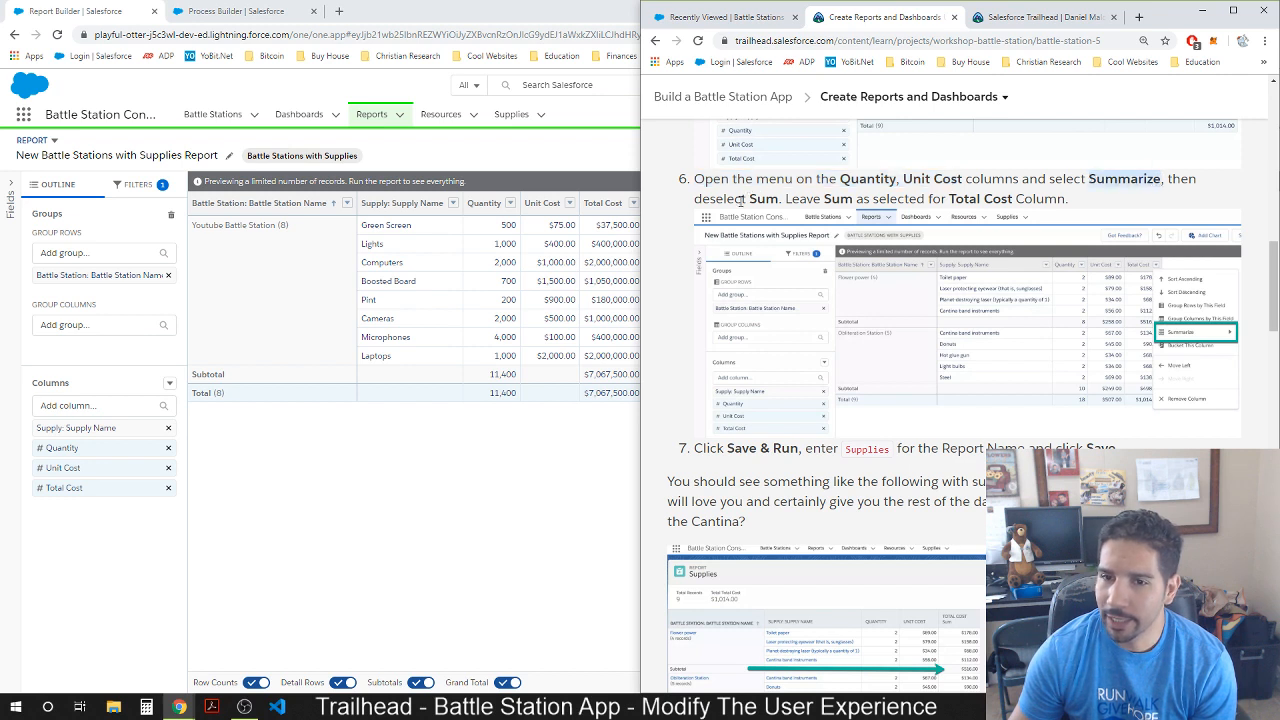
drag(750, 198, 1019, 207)
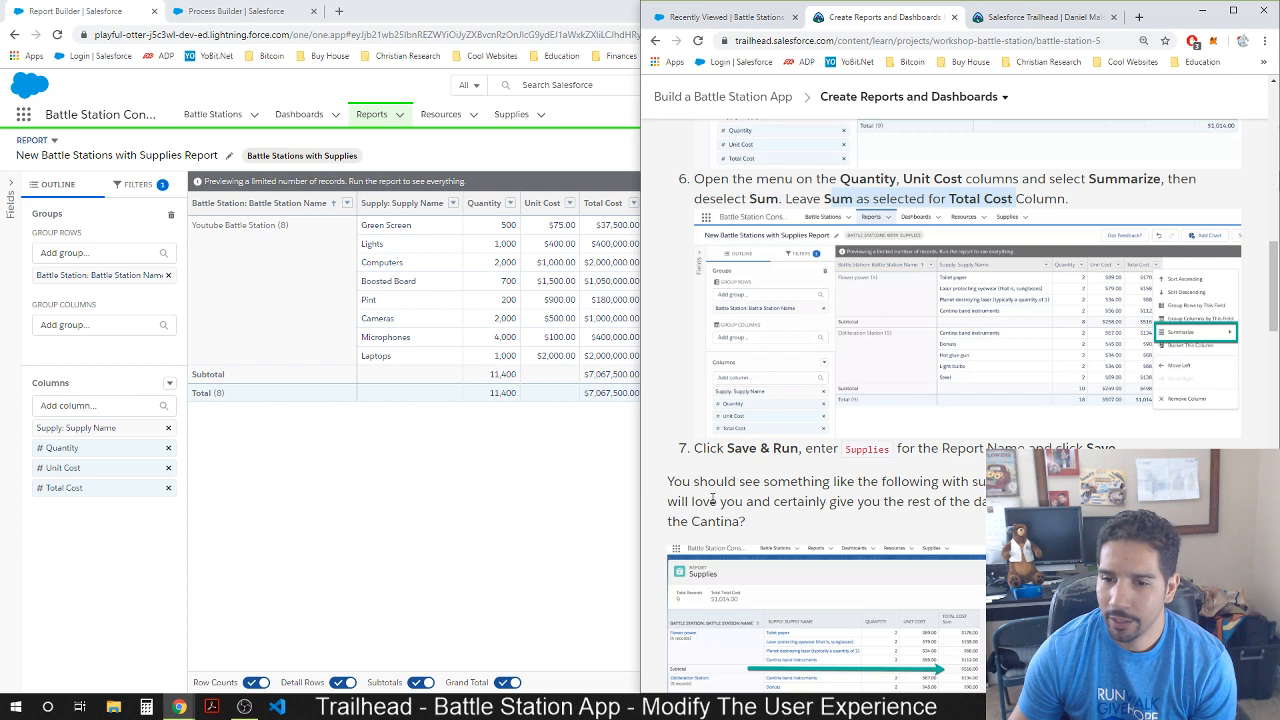
Return to the report and remove the Sum summary from the Quantity column.
click(467, 421)
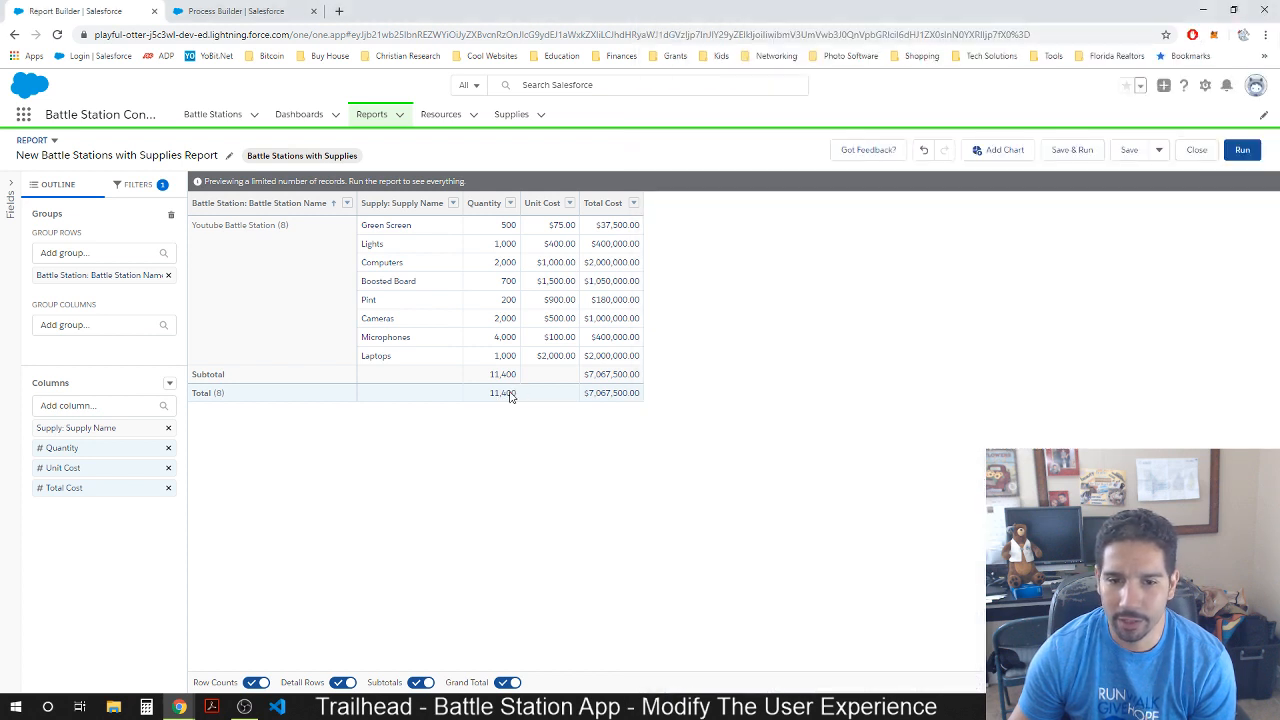
click(511, 204)
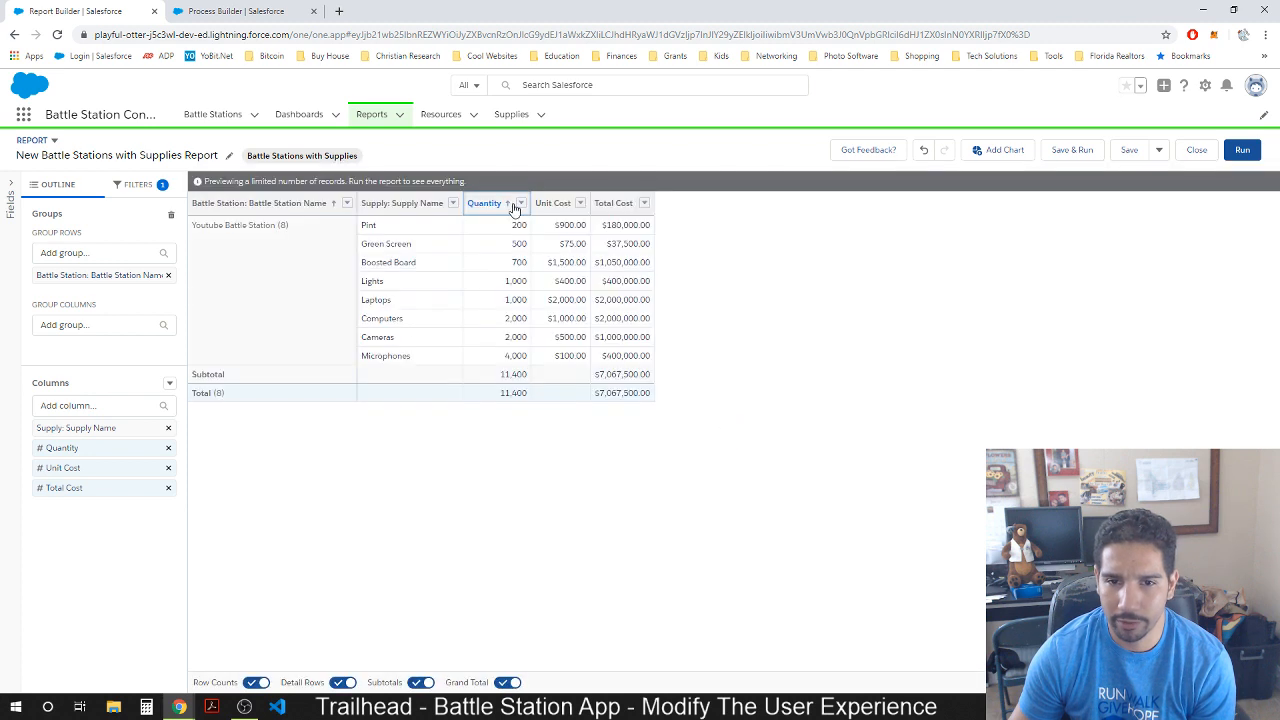
click(520, 203)
mouse_move(563, 311)
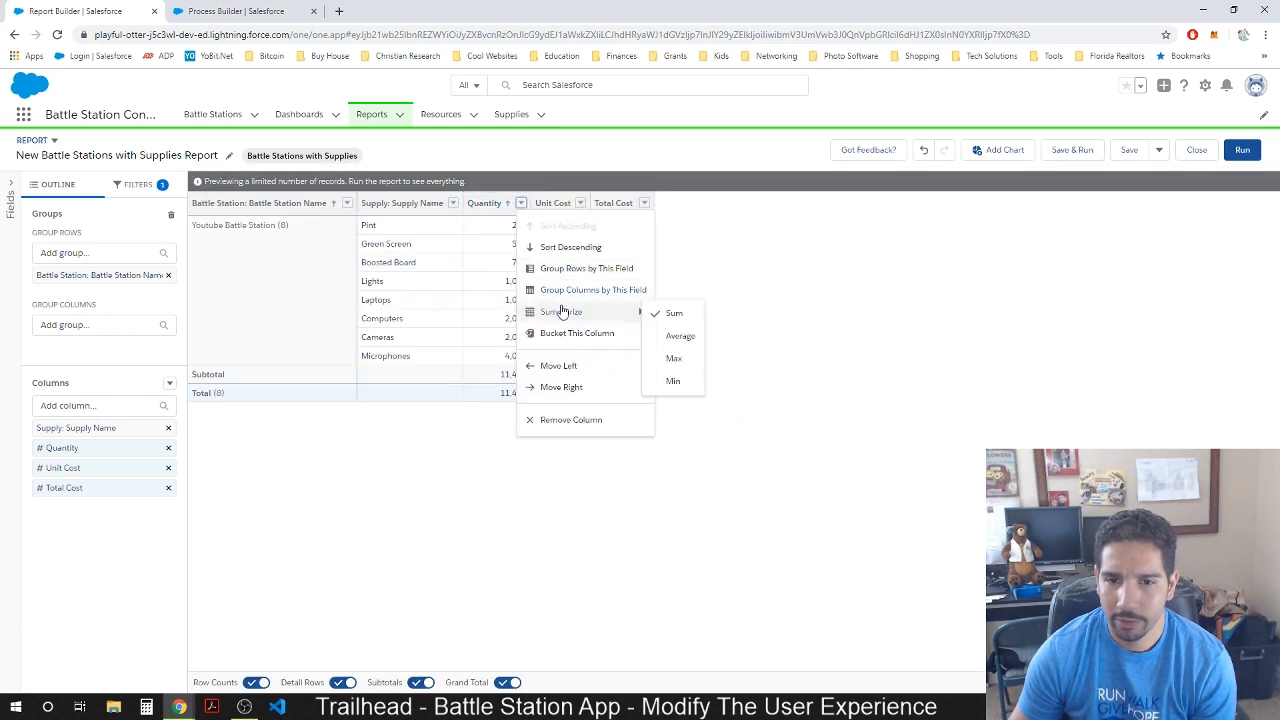
click(664, 318)
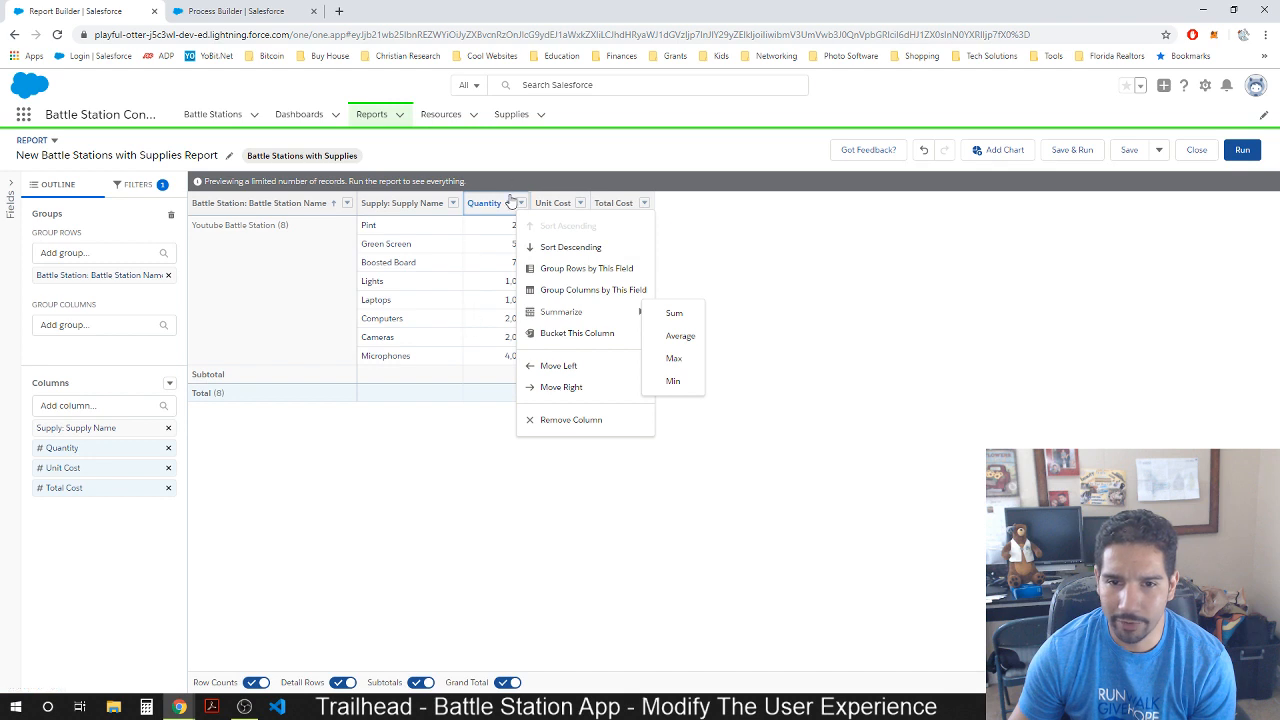
Try different column sorts, ending with Battle Station Name in descending and Supply Name in ascending order.
click(511, 201)
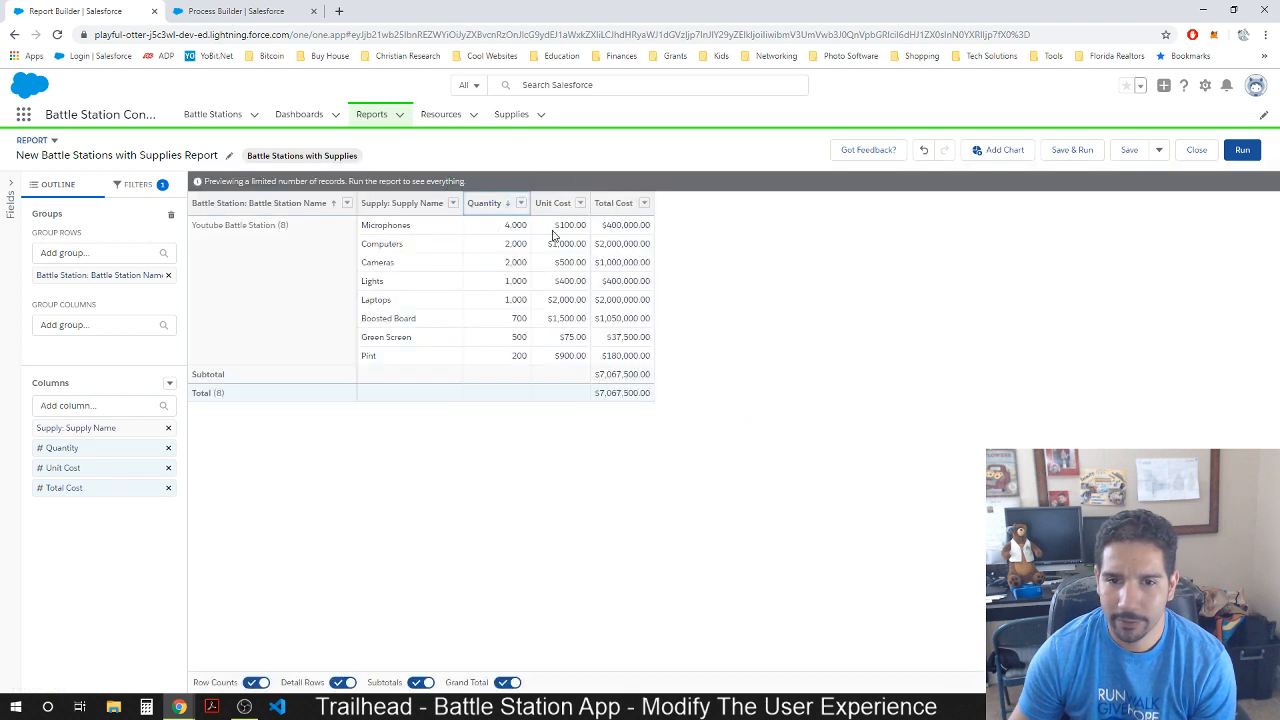
click(607, 205)
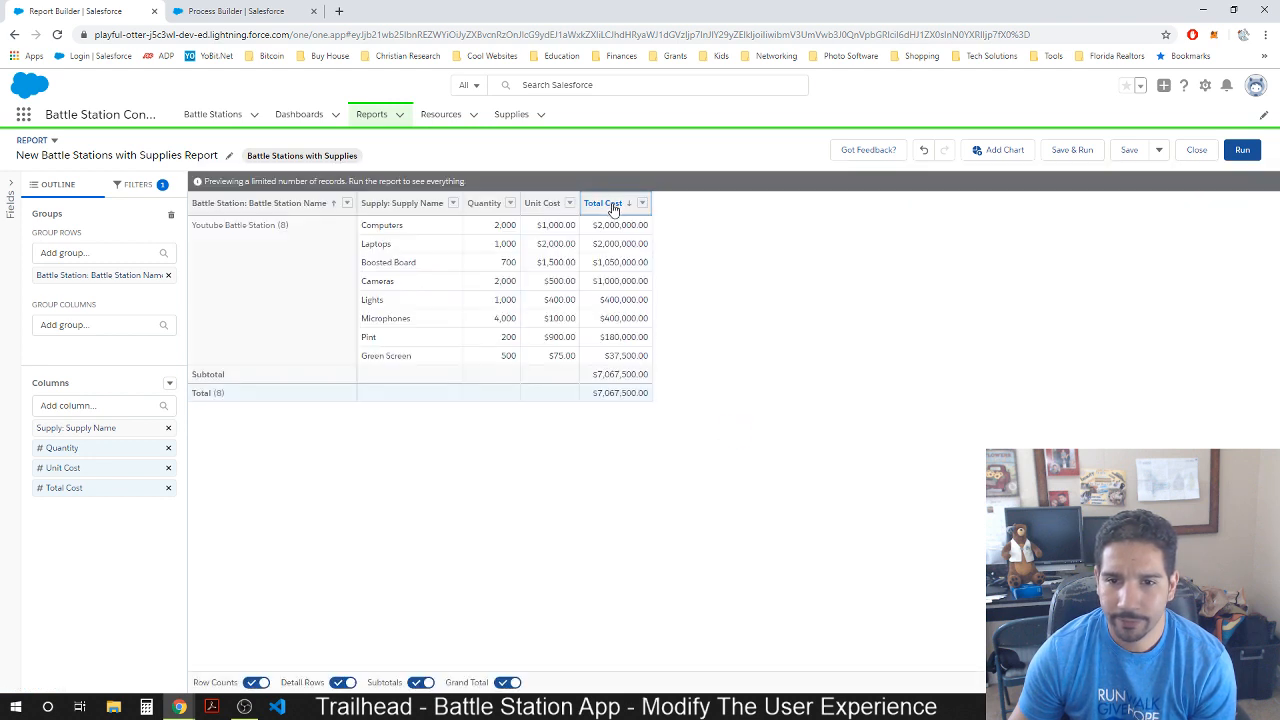
click(376, 210)
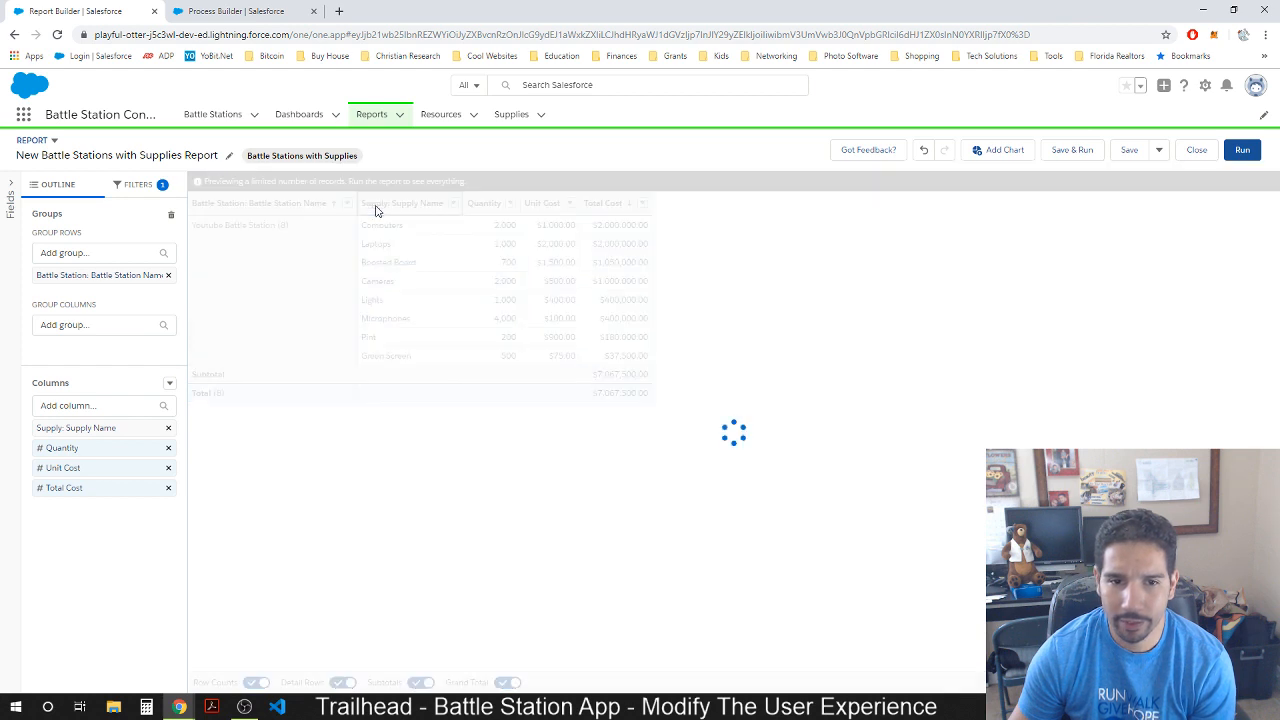
click(373, 205)
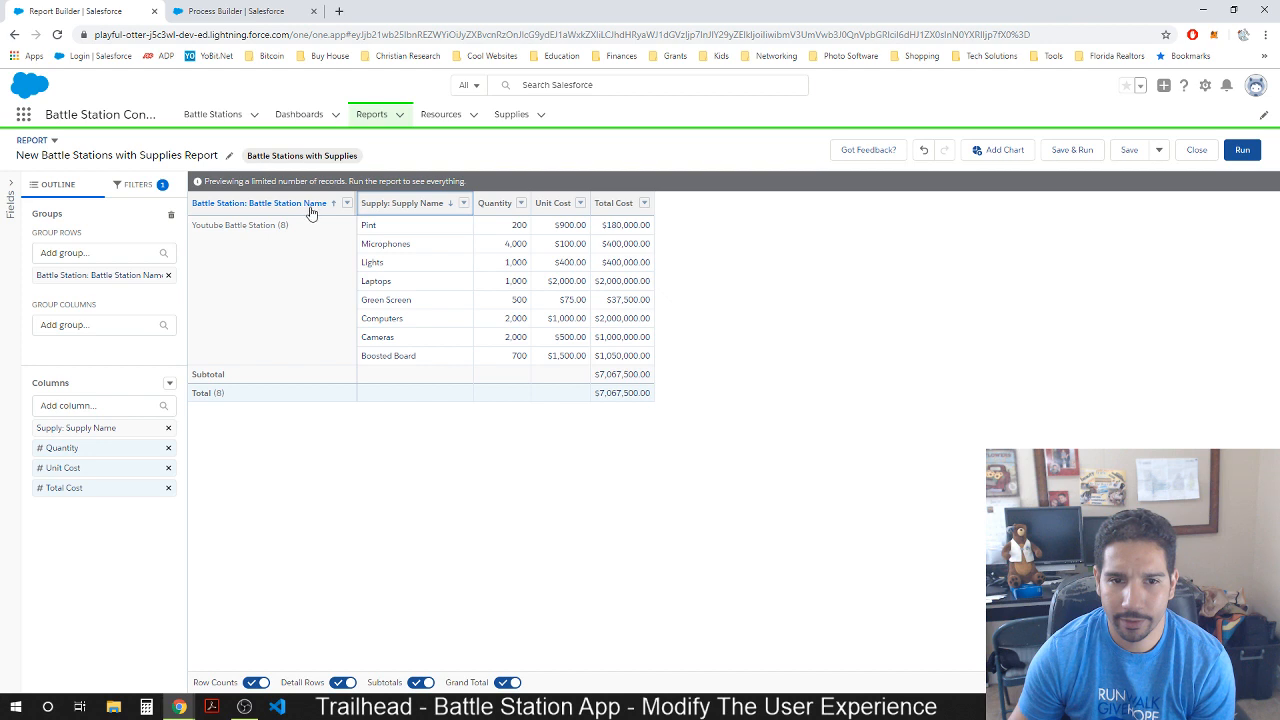
click(312, 208)
click(372, 206)
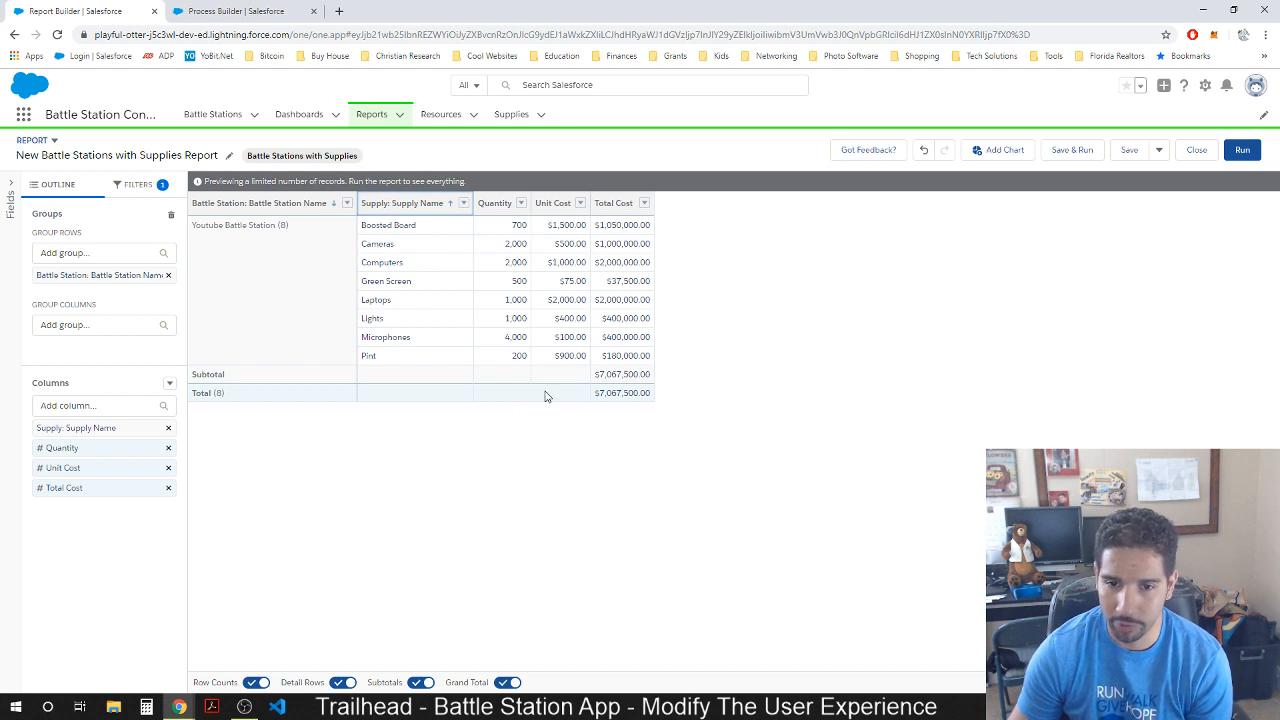
Place the report window beside the Trailhead instructions, widen it, and read how to save and run the report.
click(235, 13)
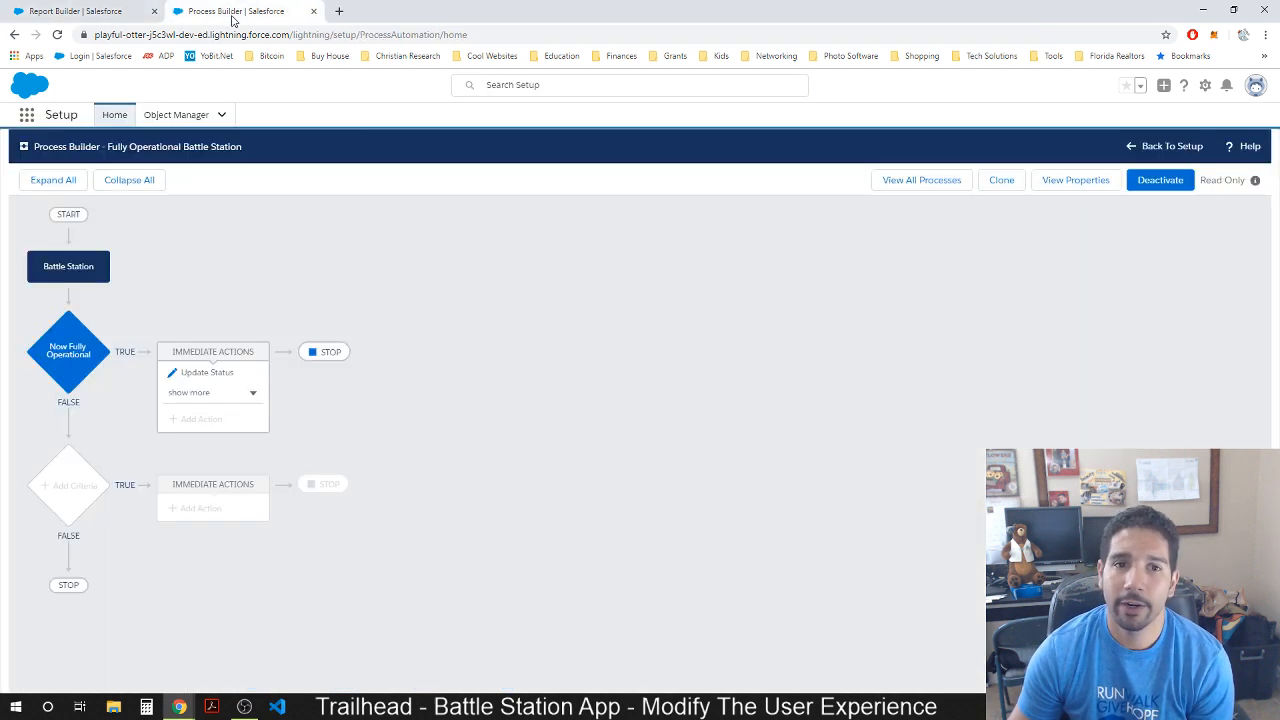
click(143, 15)
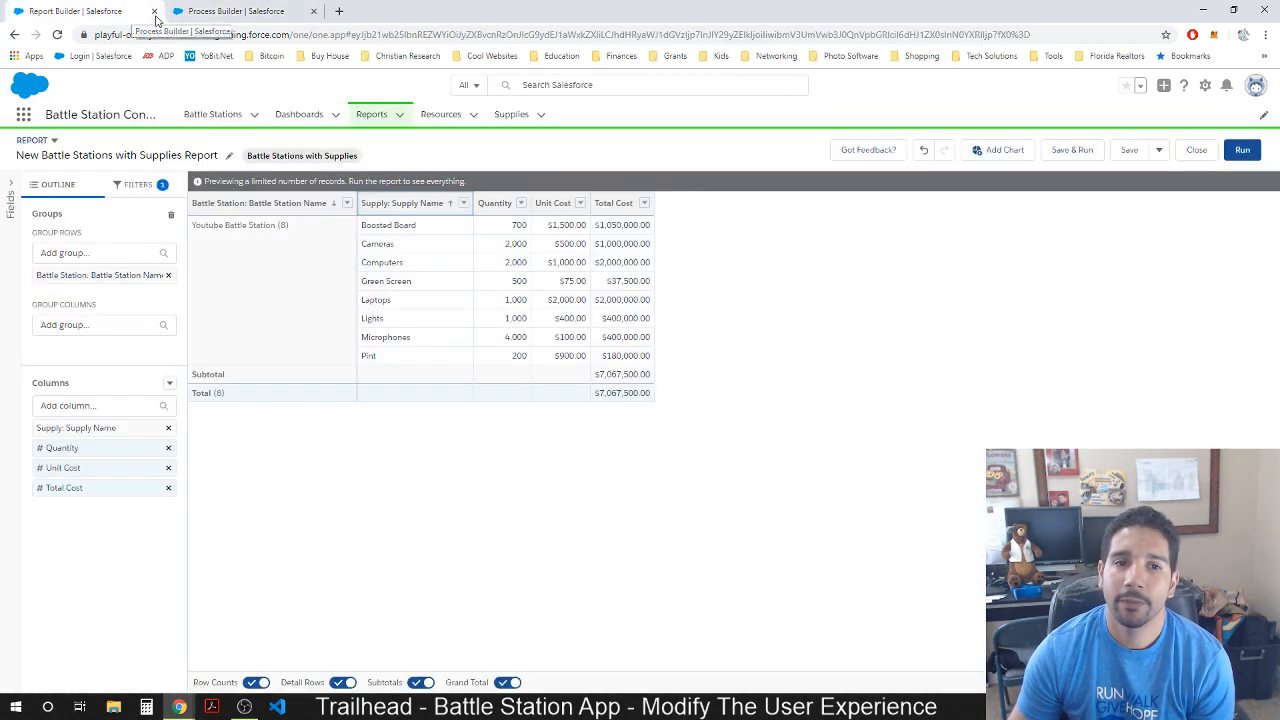
click(1233, 10)
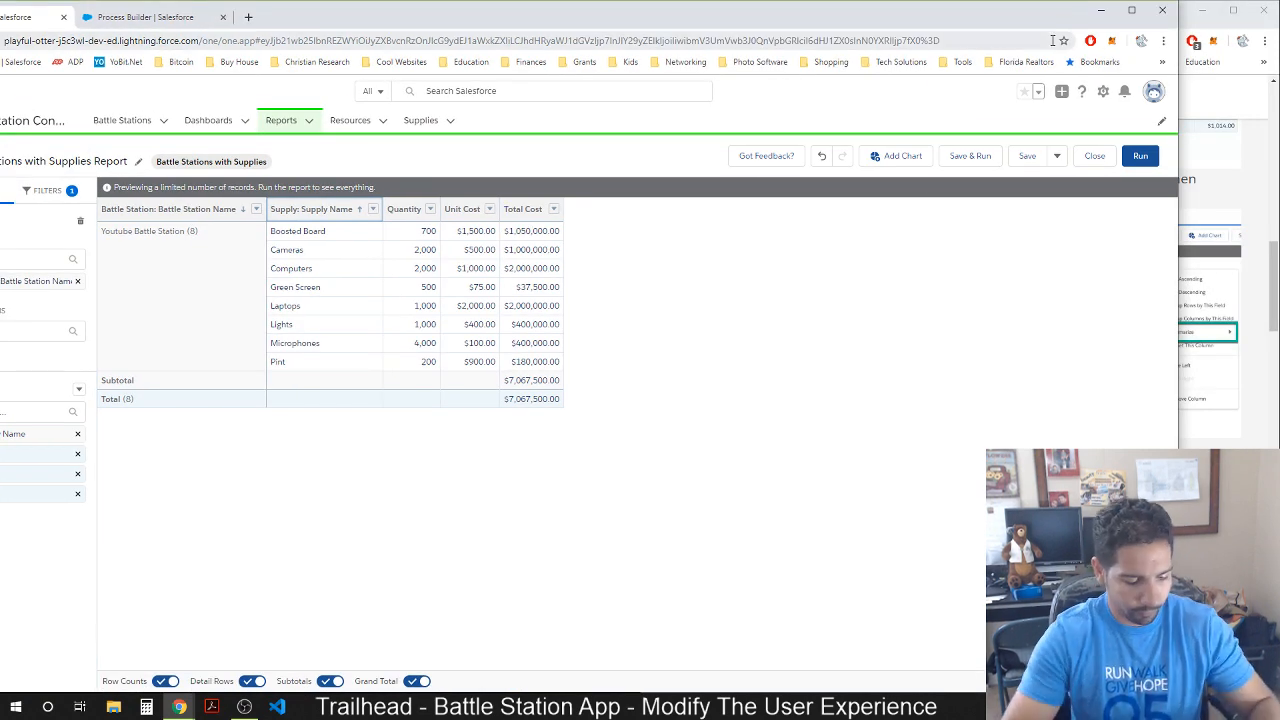
key(super+Left)
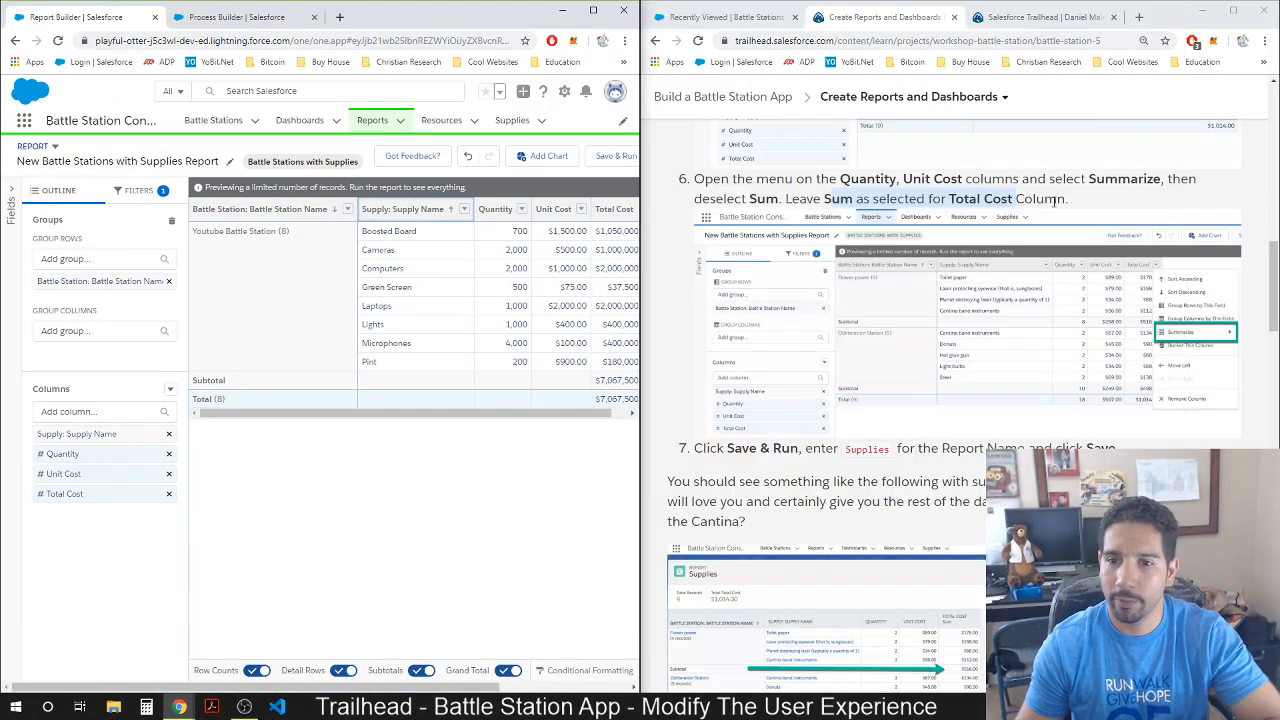
click(690, 376)
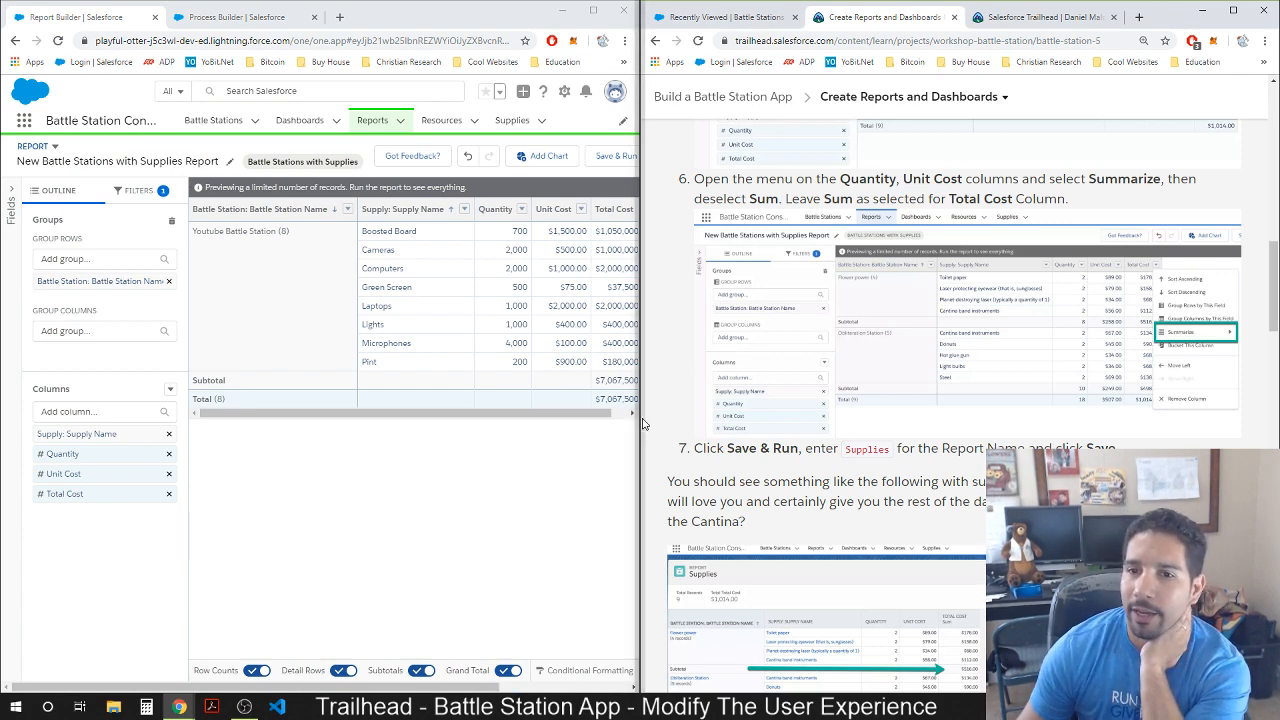
drag(641, 425, 706, 405)
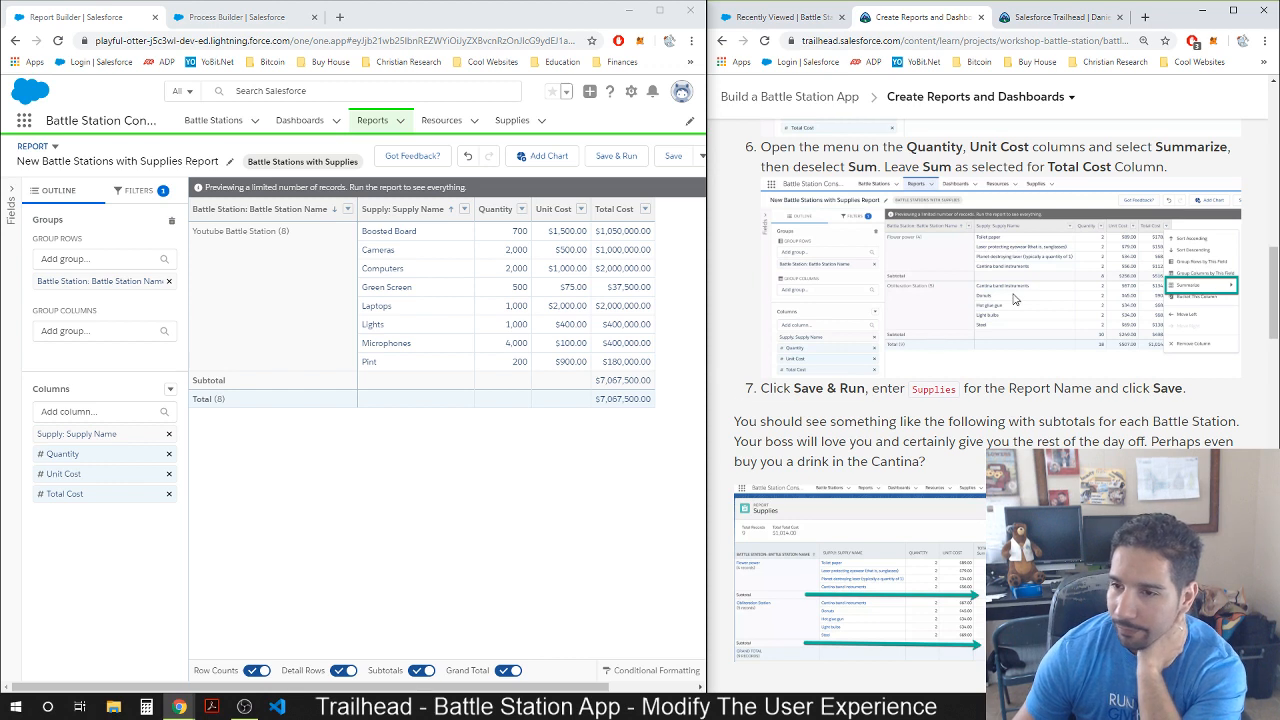
scroll(862, 411, down, 1)
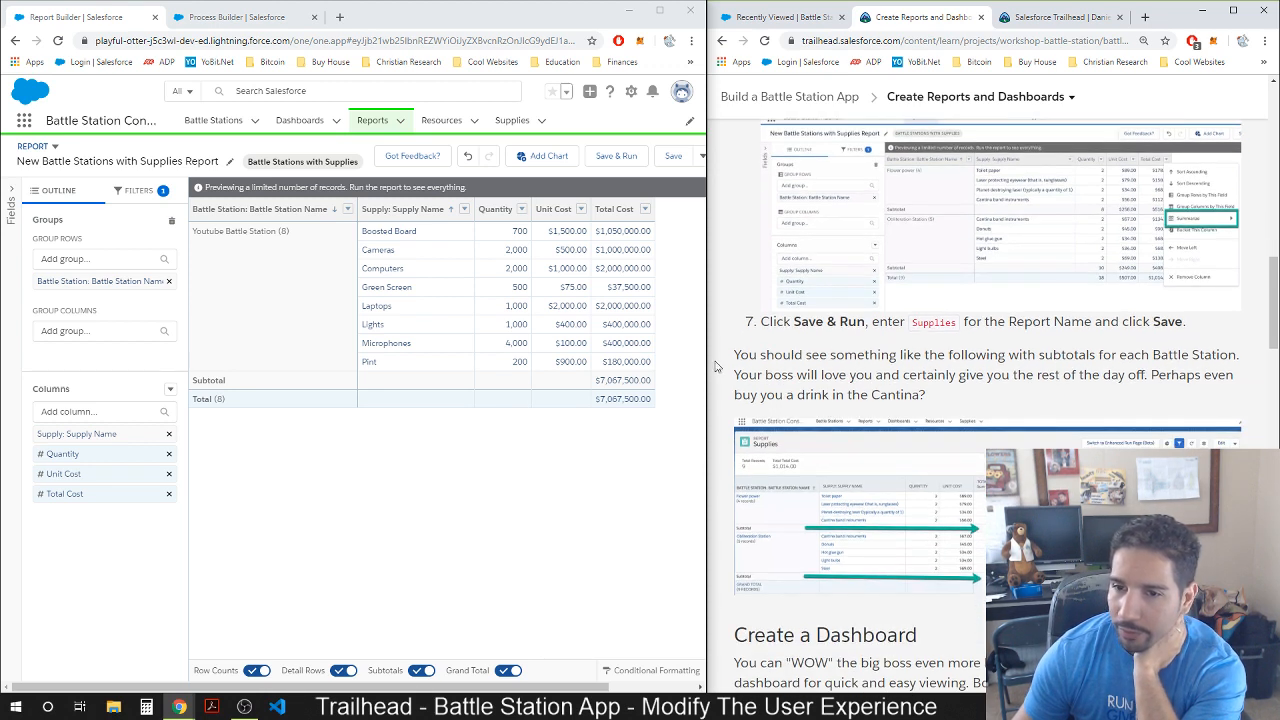
Save and run the report under the name Supplies in the Private Reports folder.
click(612, 160)
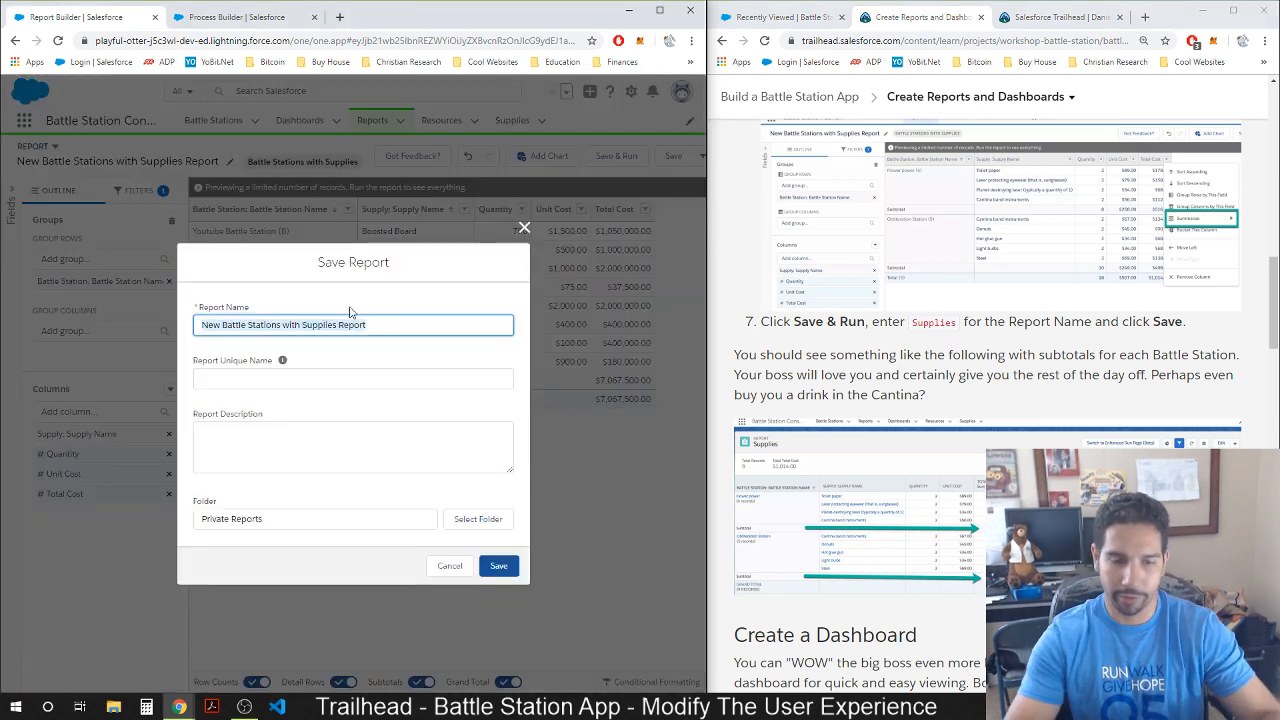
text(Supplie)
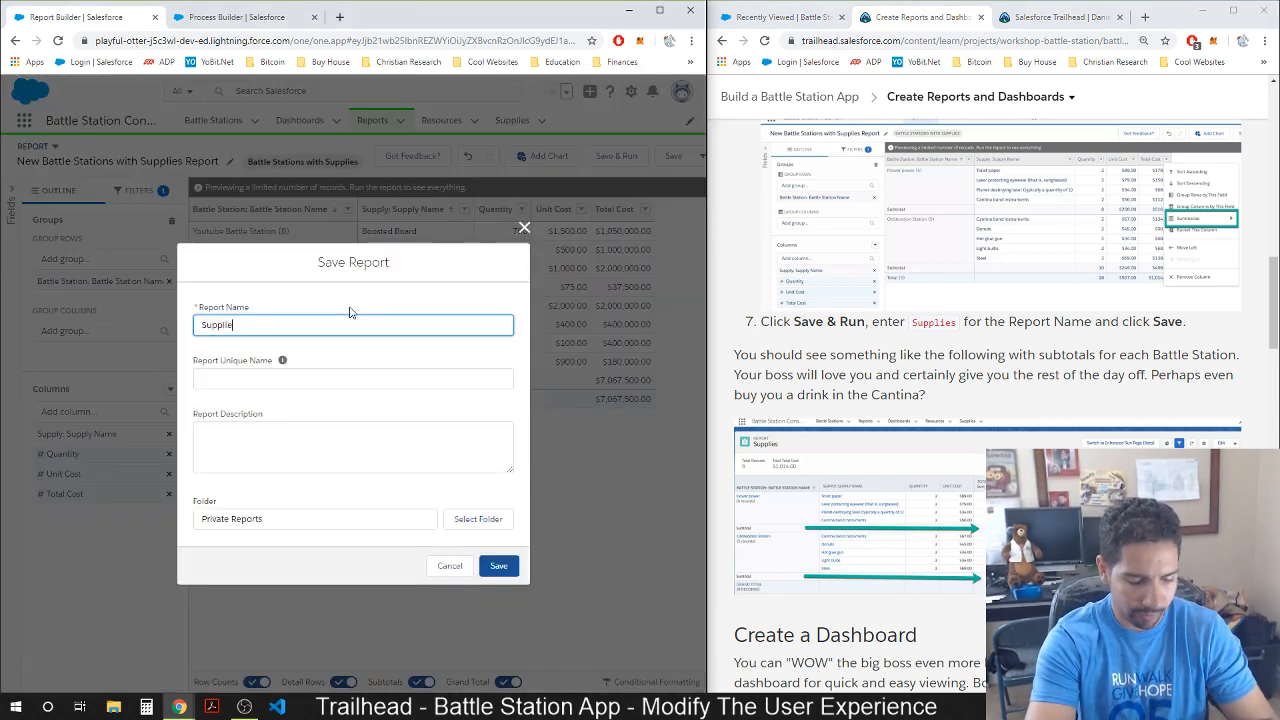
text(s)
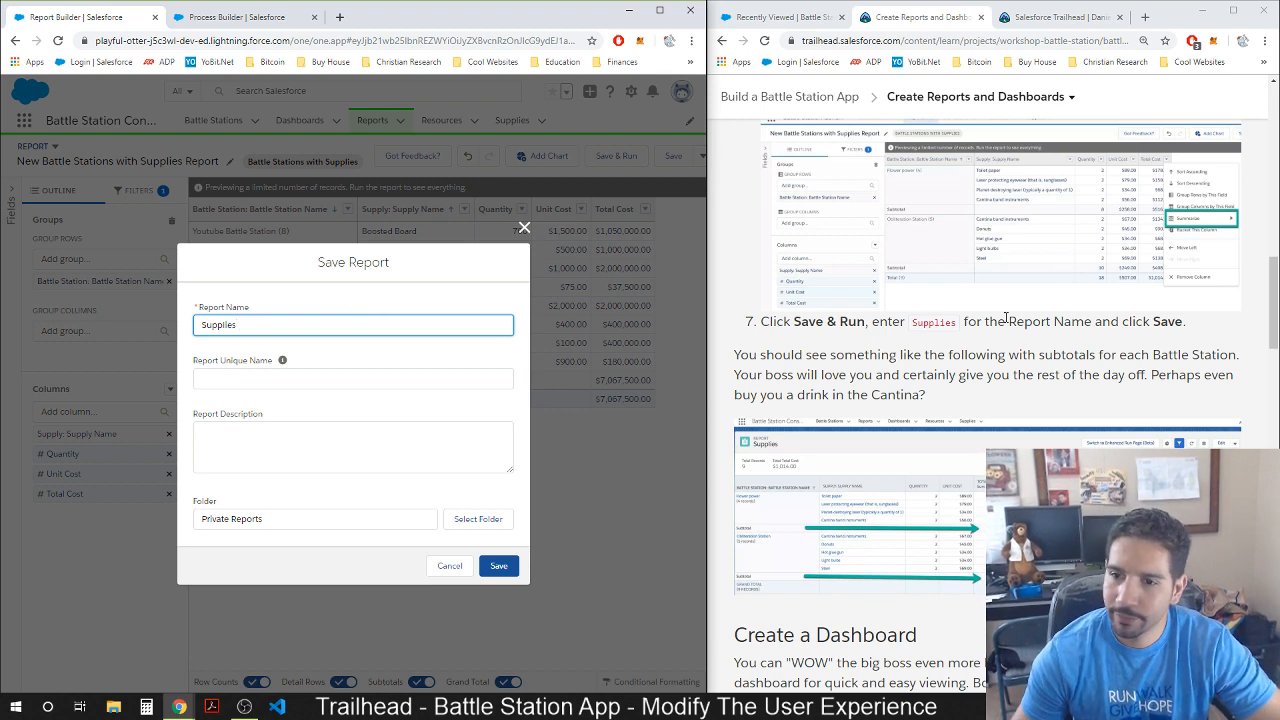
click(369, 433)
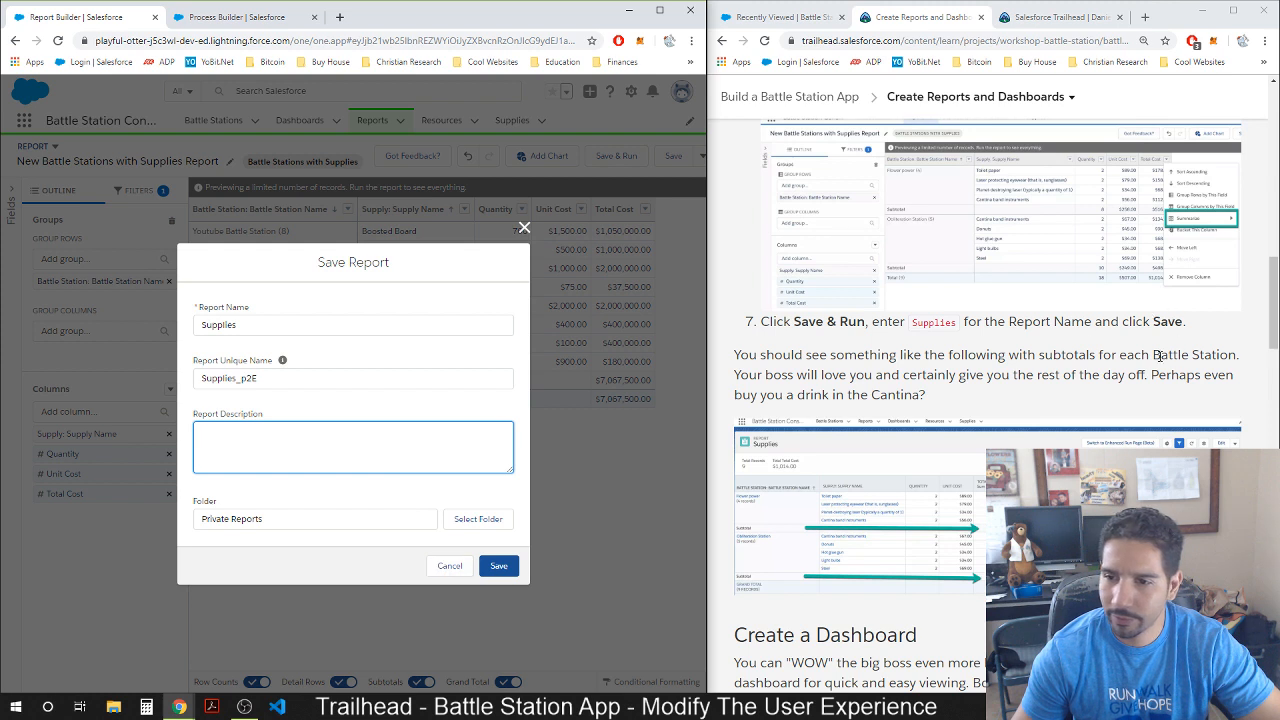
click(286, 521)
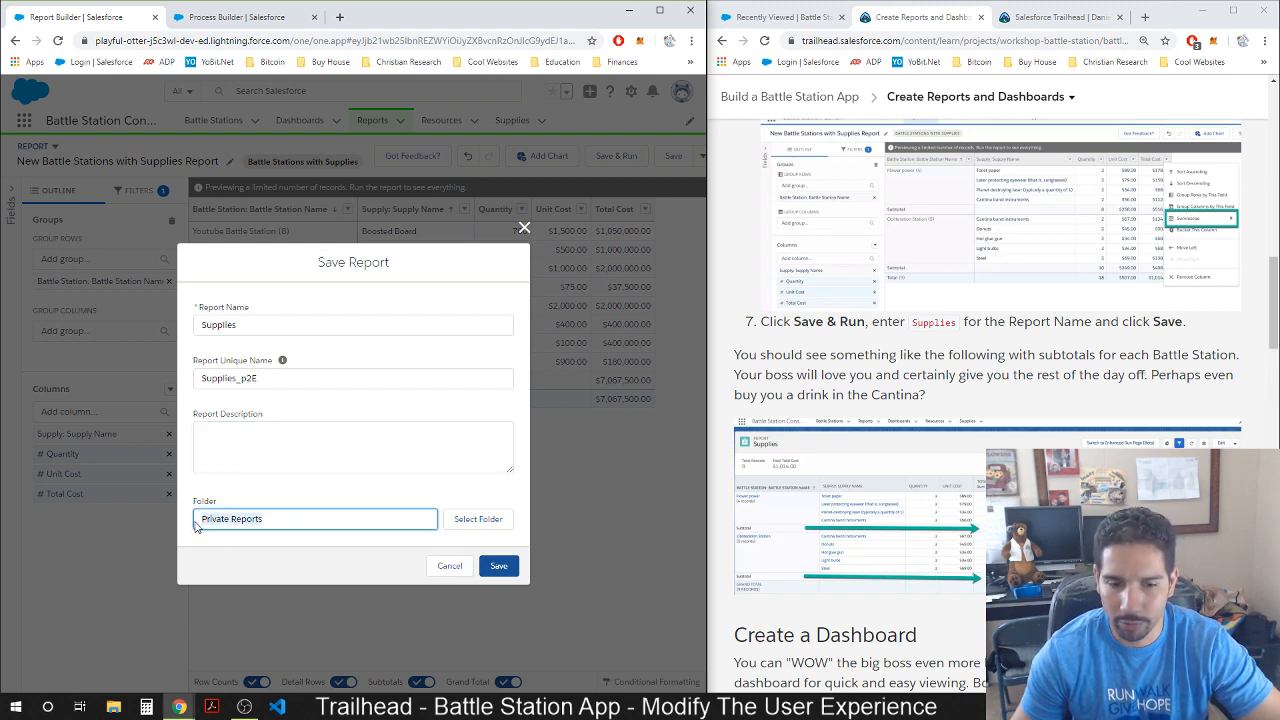
drag(195, 522, 196, 524)
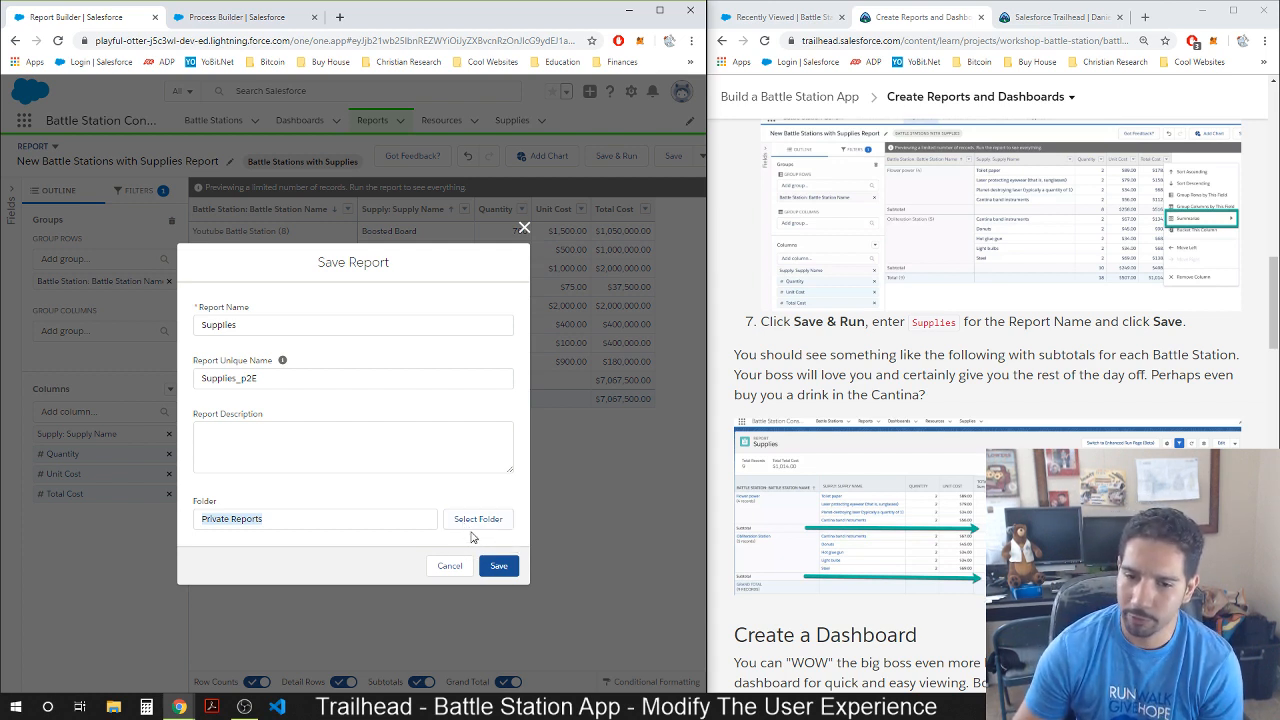
click(499, 566)
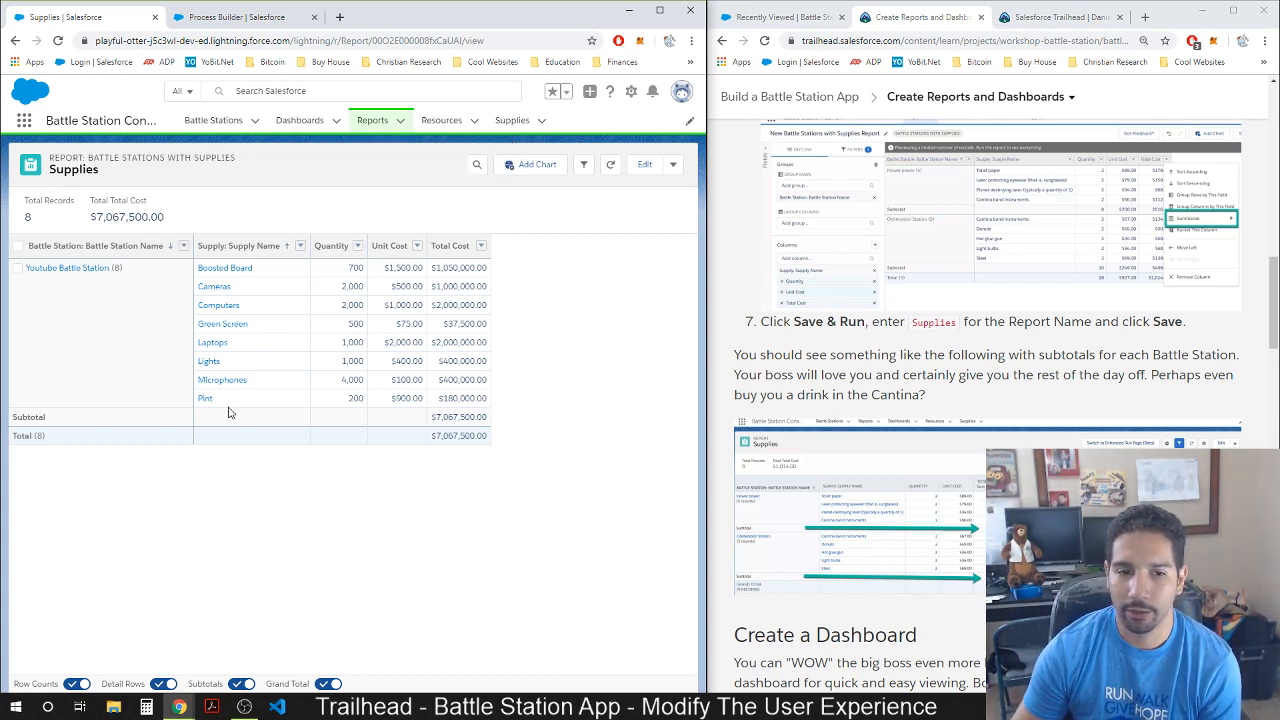
Open the DM Station battle station record and show its related resources and supplies.
click(215, 121)
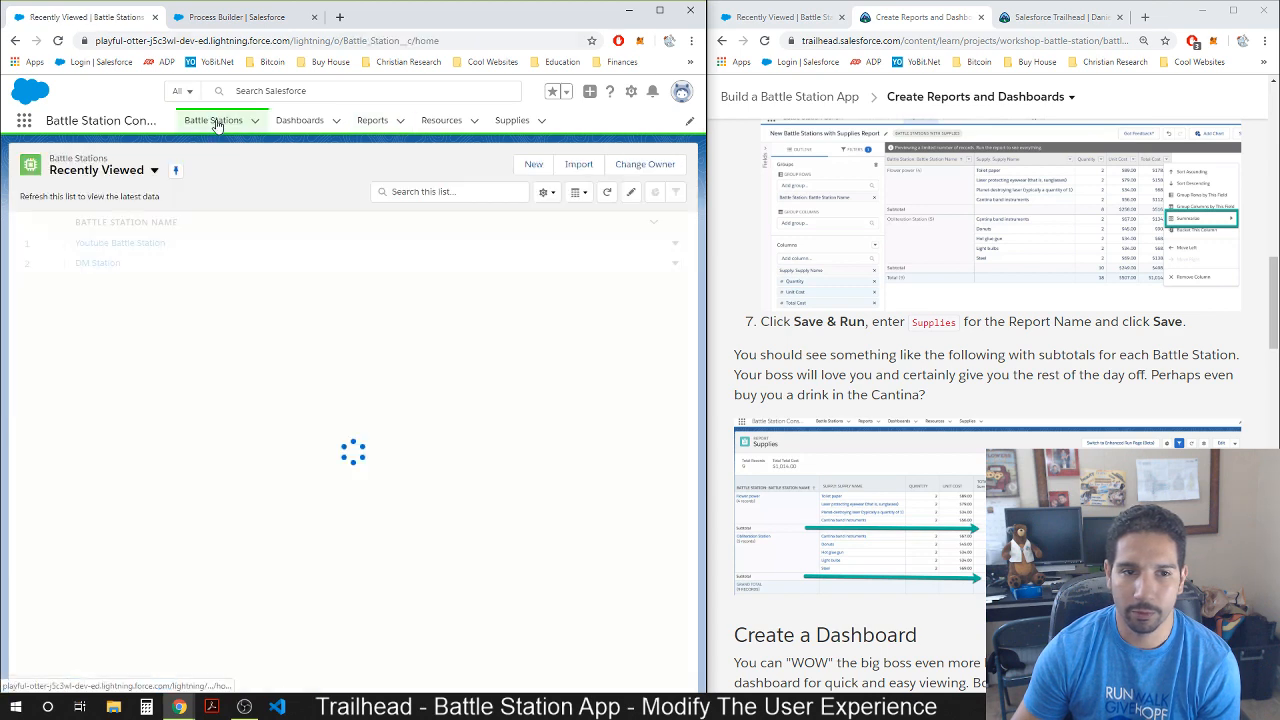
click(99, 264)
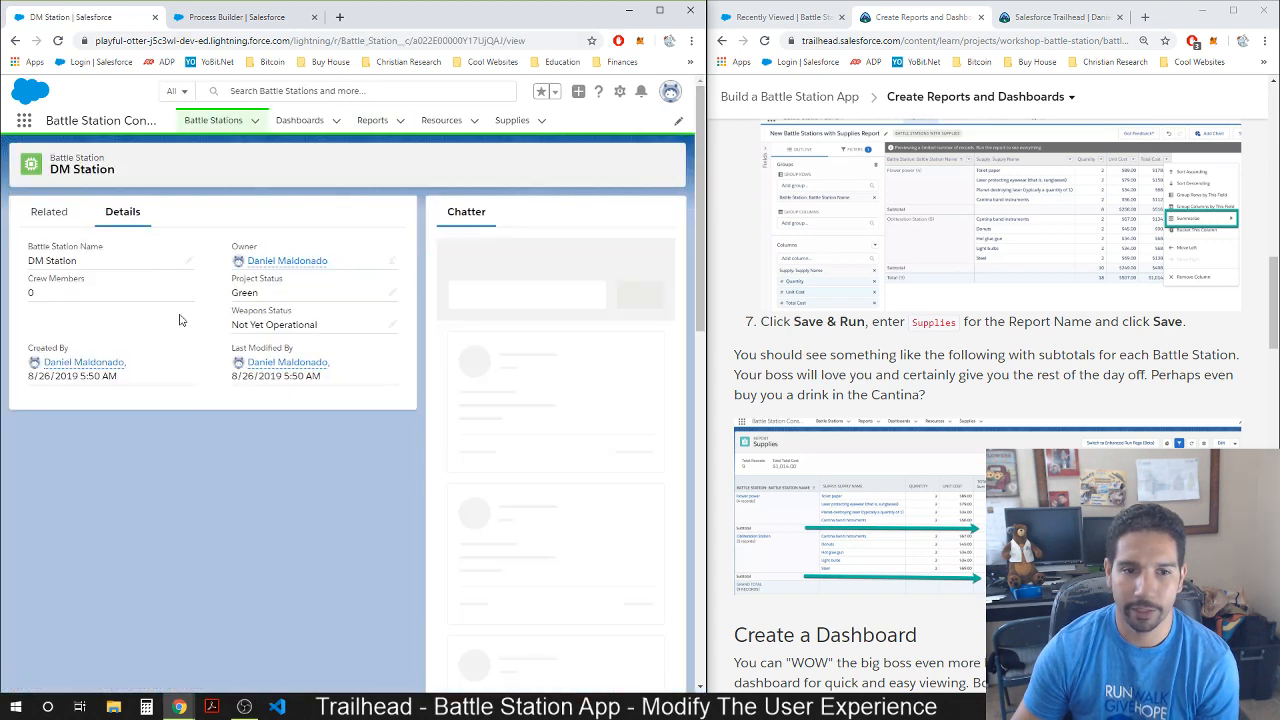
click(50, 214)
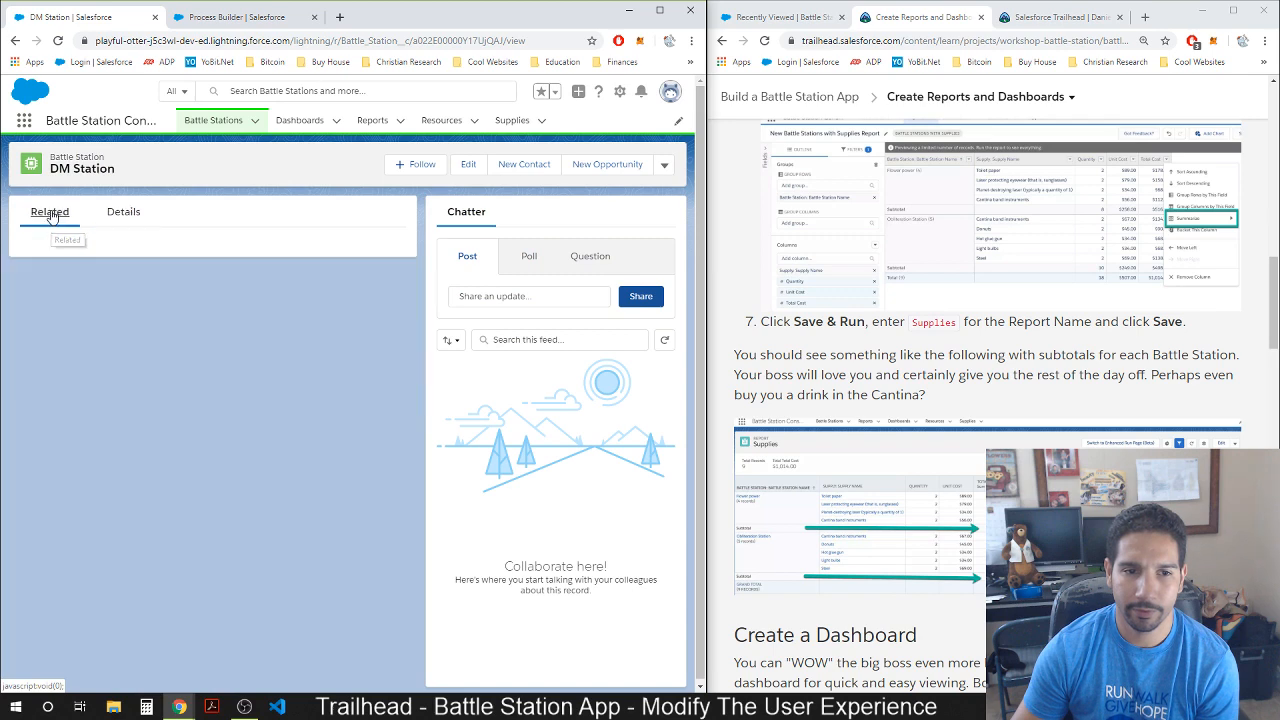
Add a Director resource to DM Station with quantity 1 and utilization 40, and save it with another new resource started.
click(378, 262)
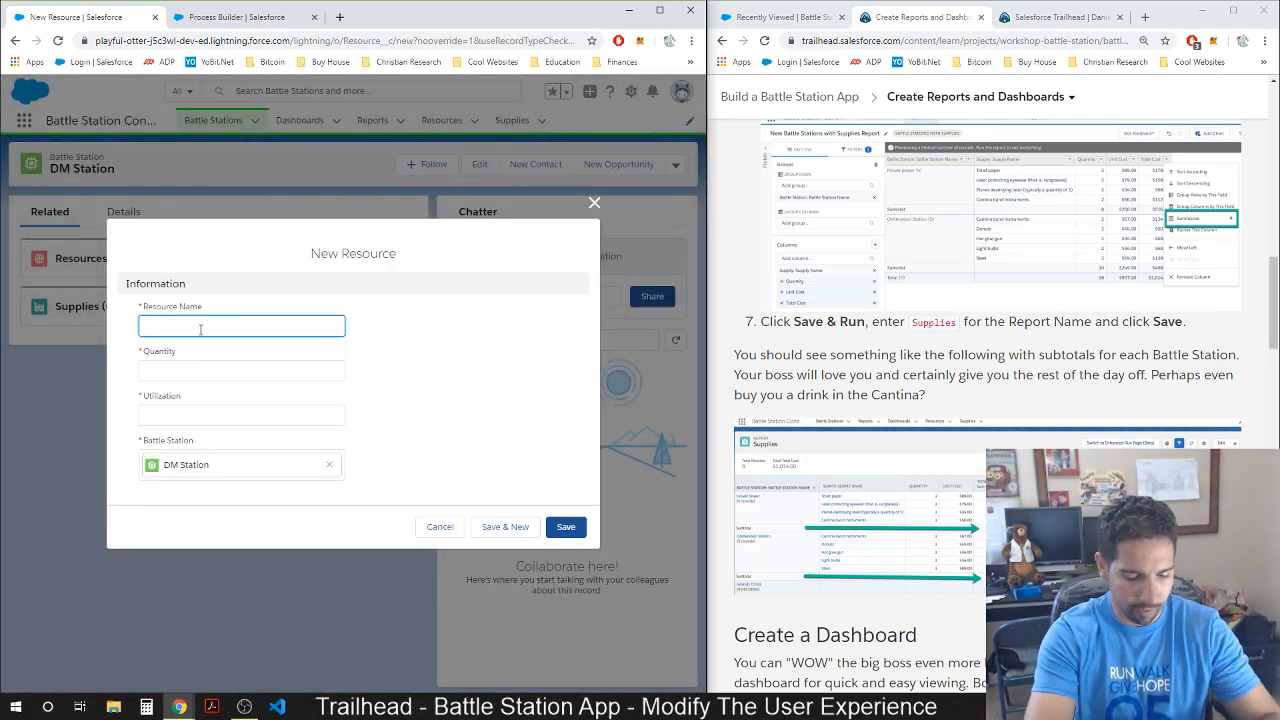
text(Director)
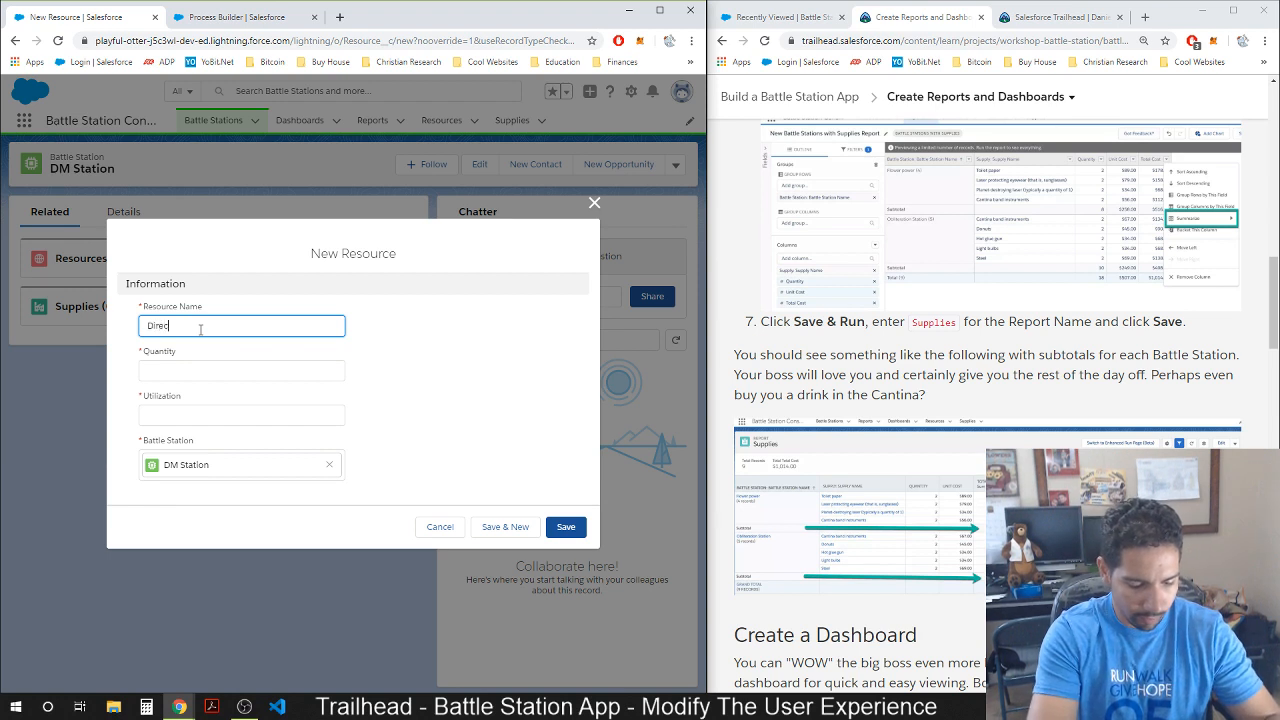
click(173, 368)
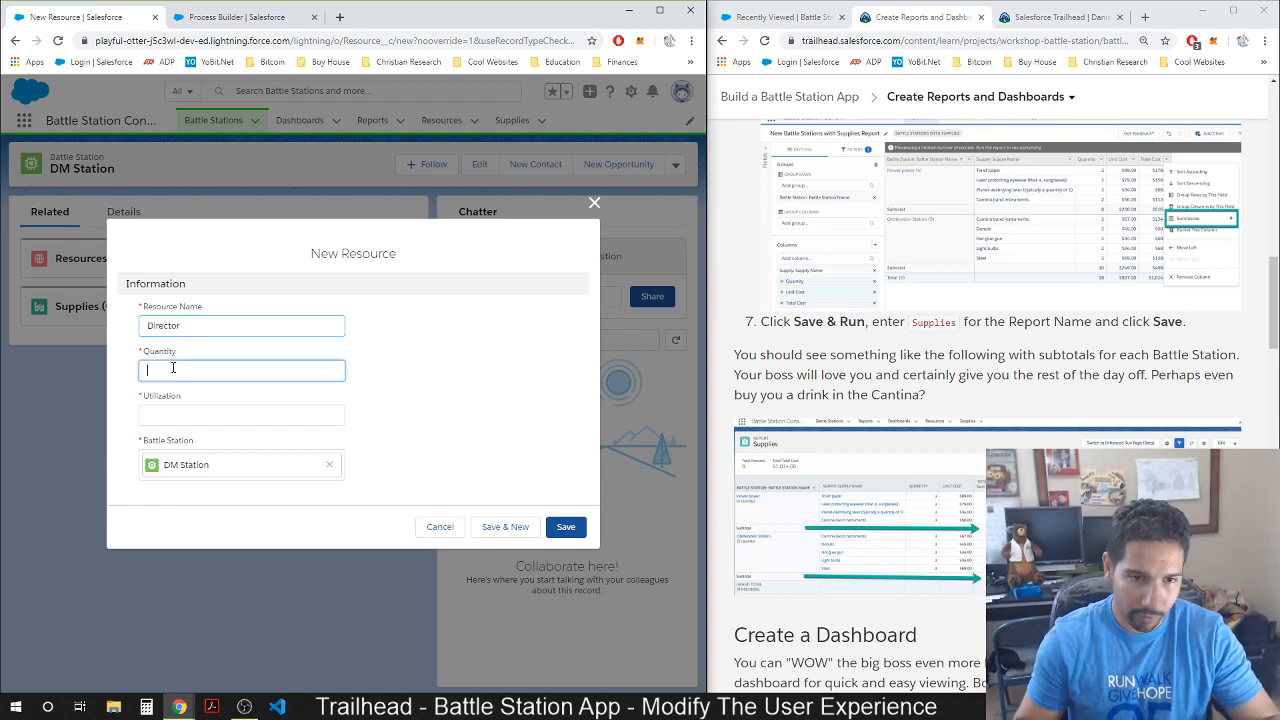
text(1)
click(173, 414)
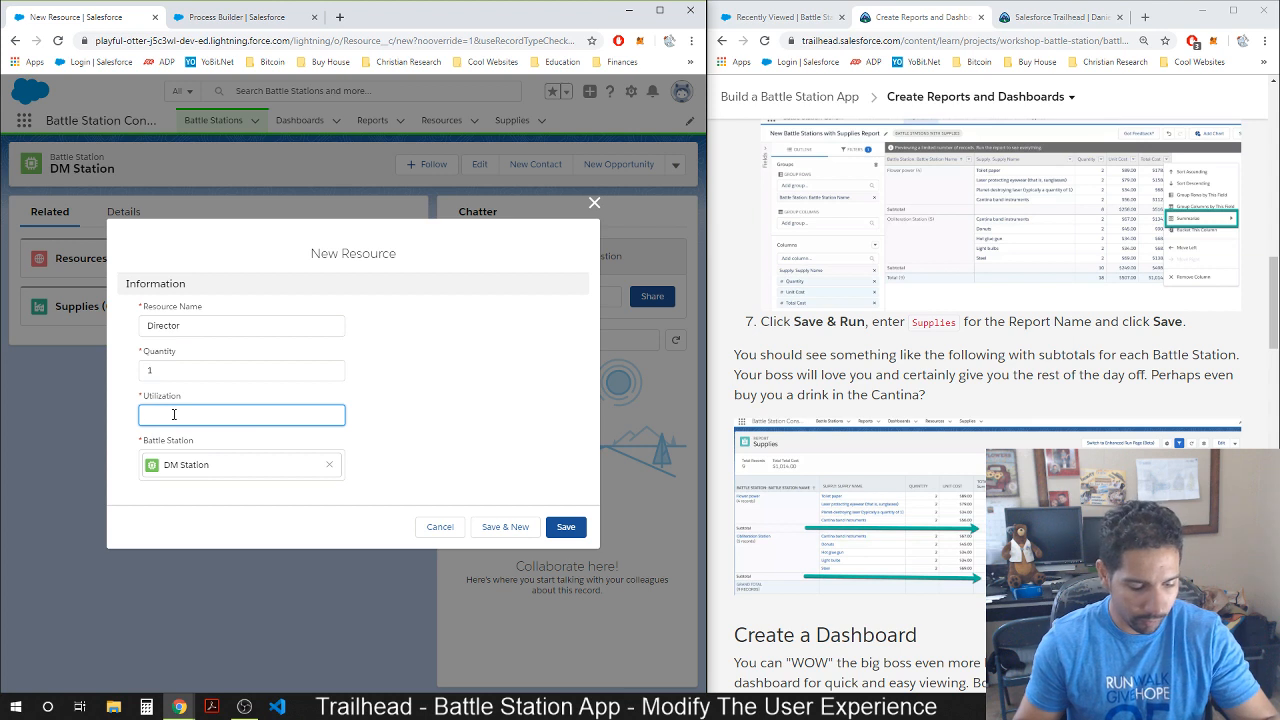
text(40)
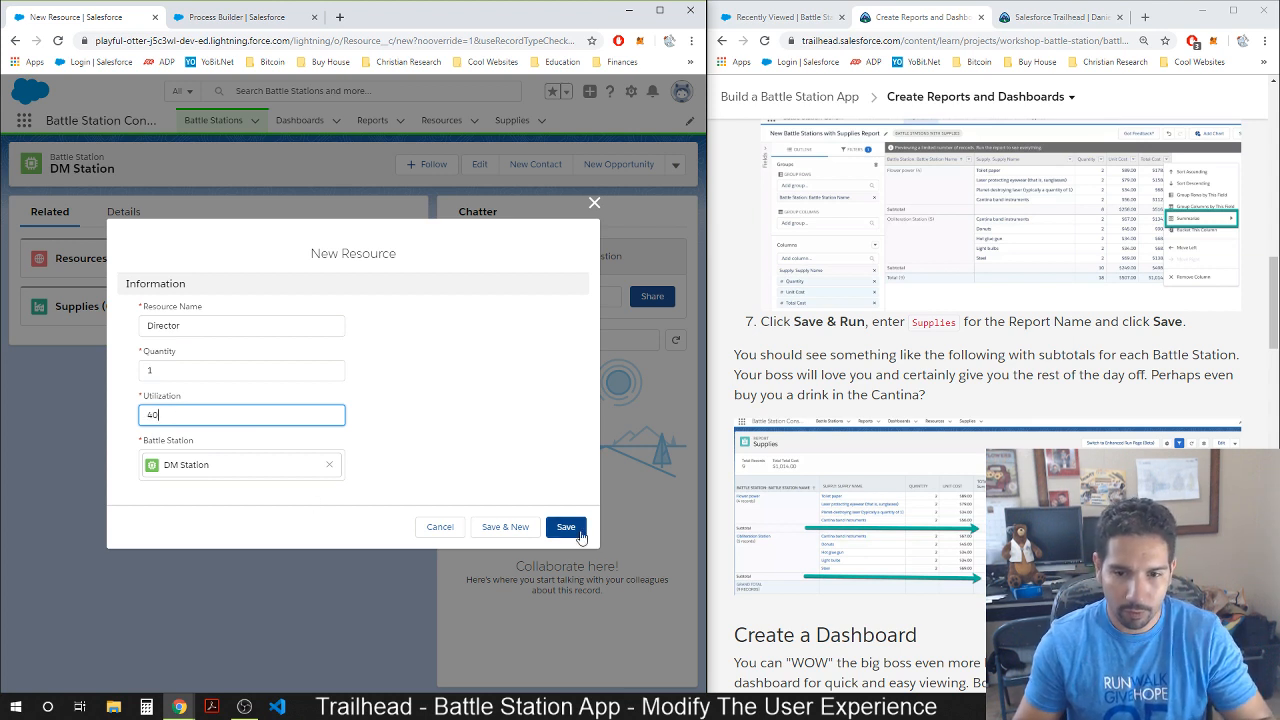
click(505, 527)
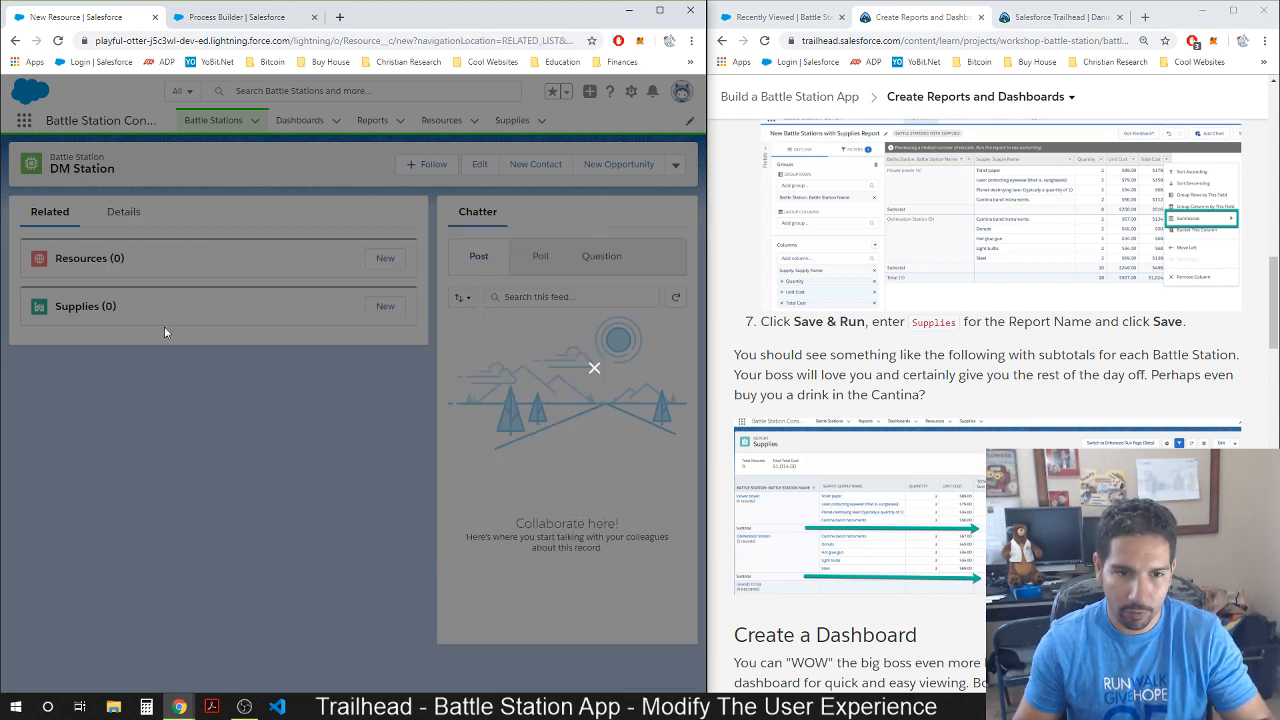
Add and save a resource named Producter for DM Station with quantity 4 and utilization 50.
click(174, 322)
text(P)
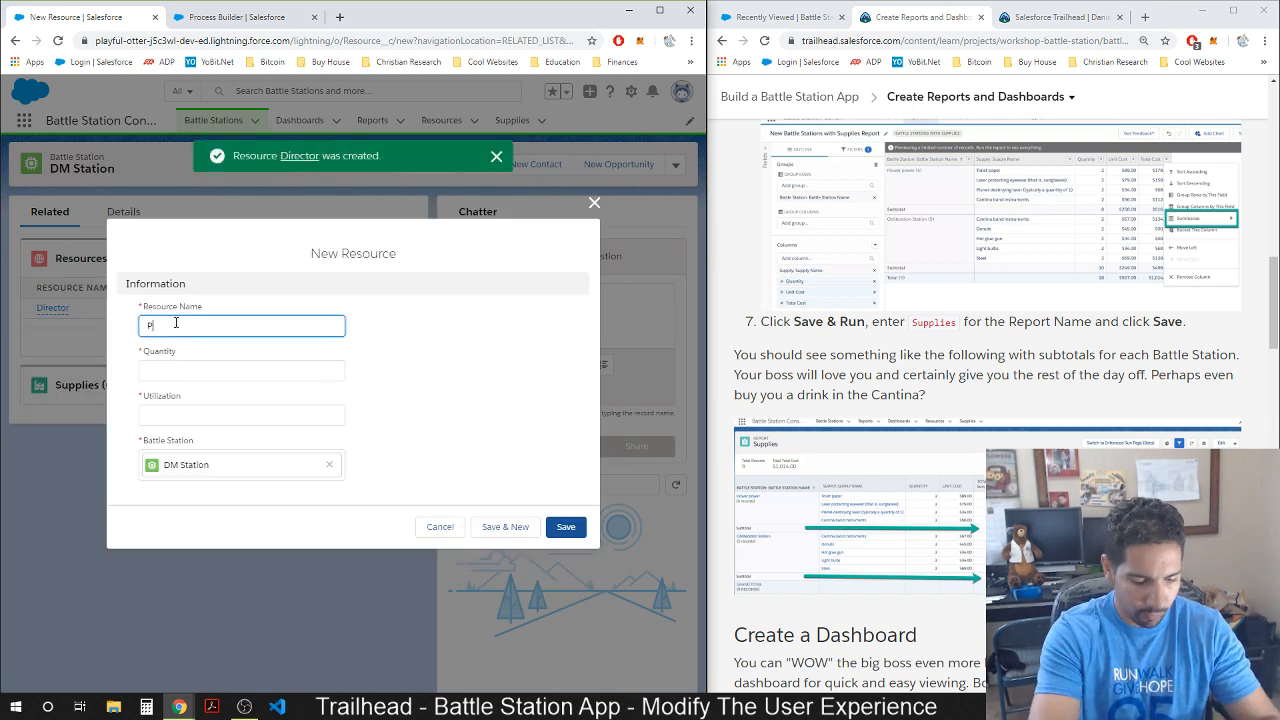
text(ro)
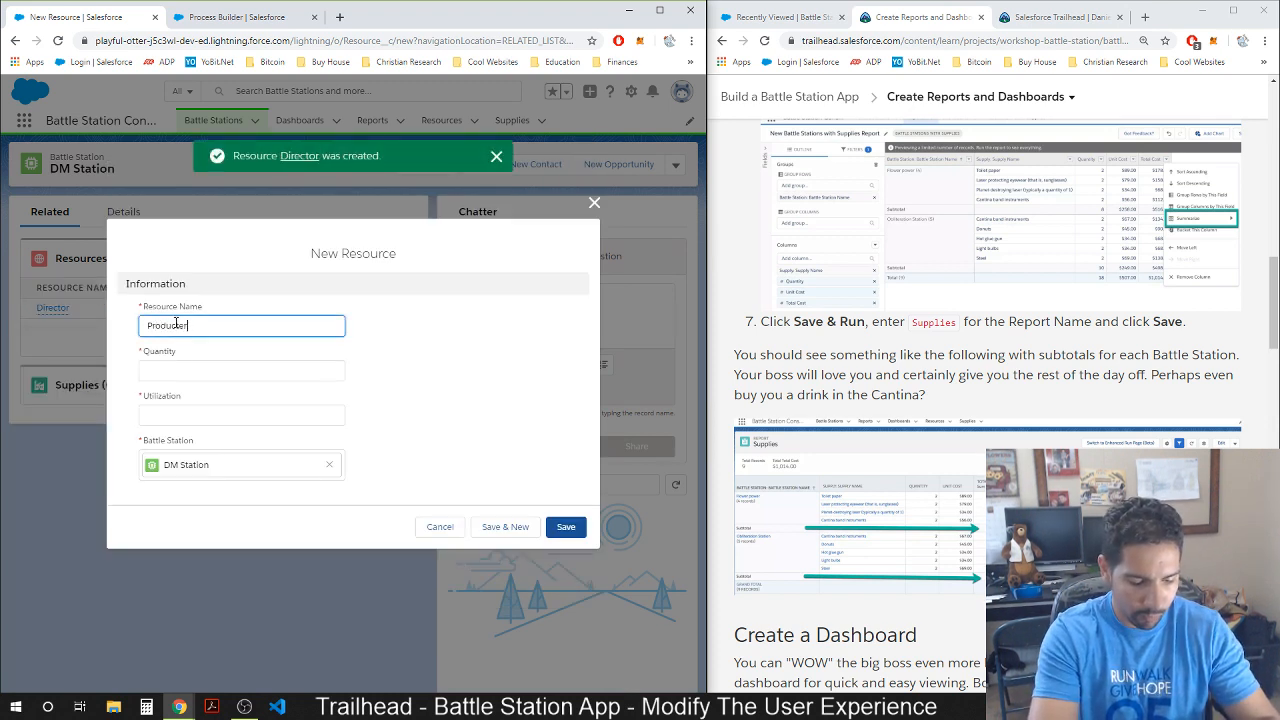
text(ducter)
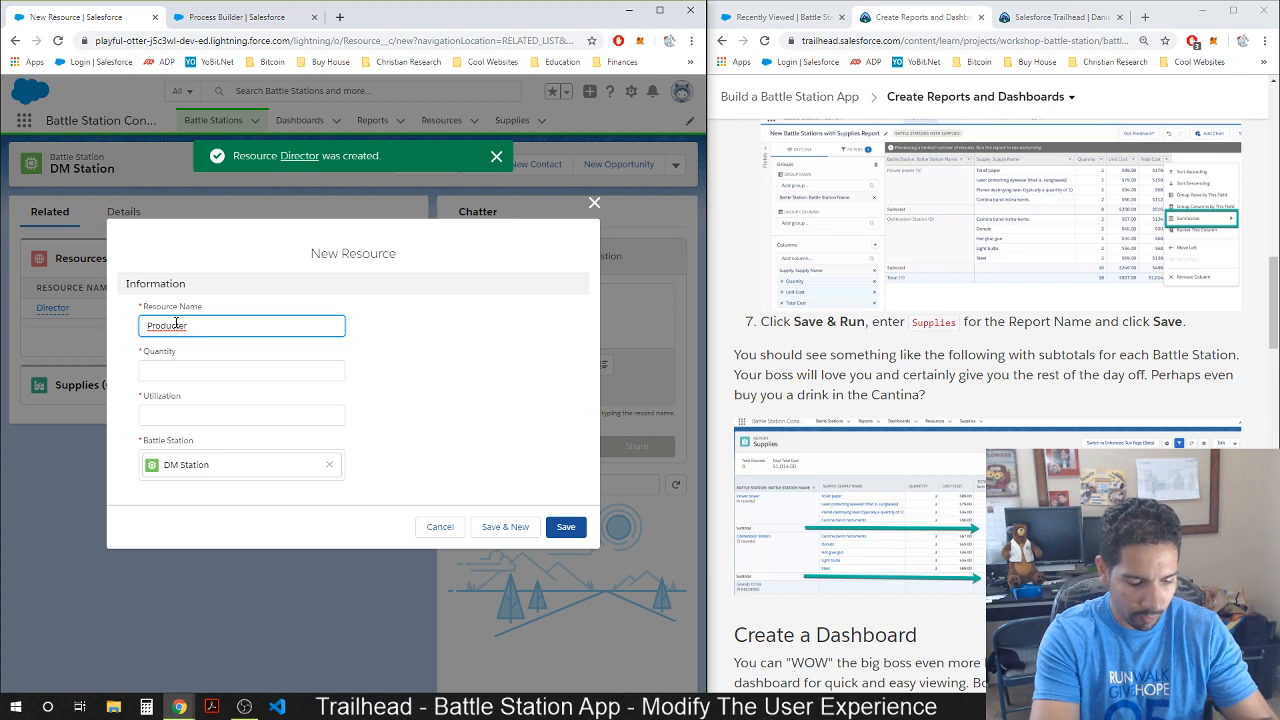
text( 4)
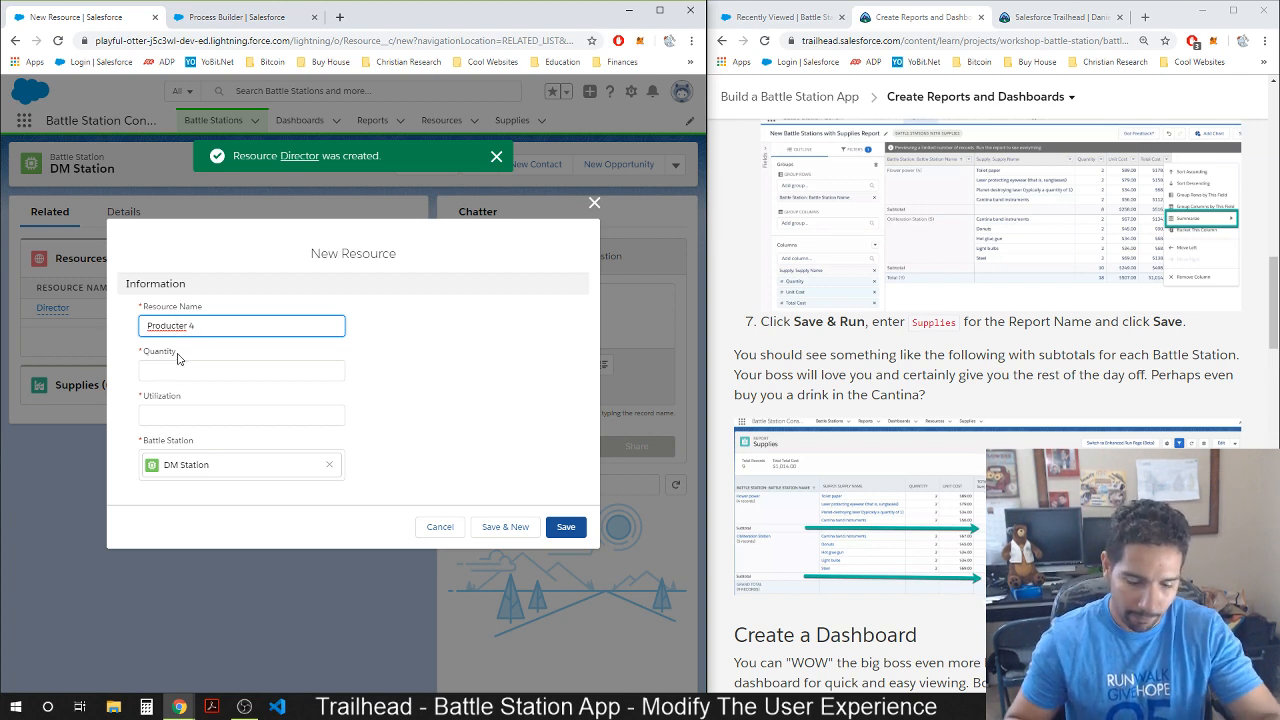
click(178, 367)
text(4)
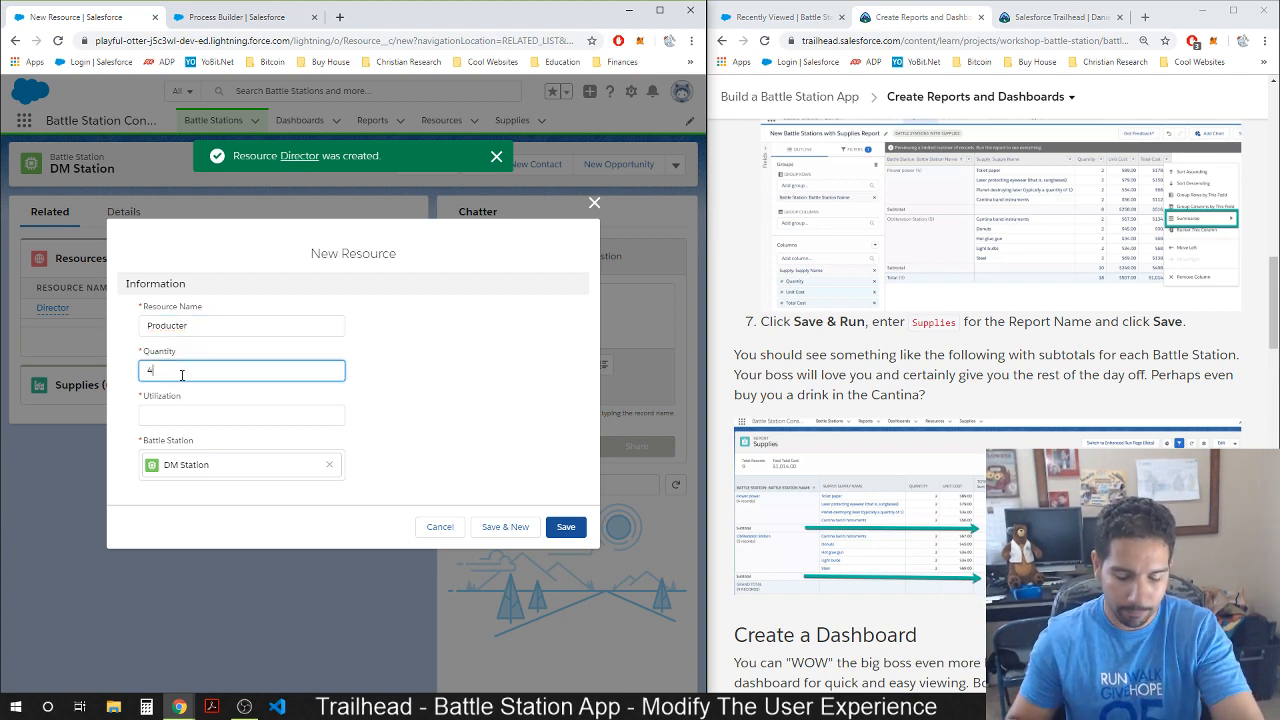
click(190, 412)
text(50)
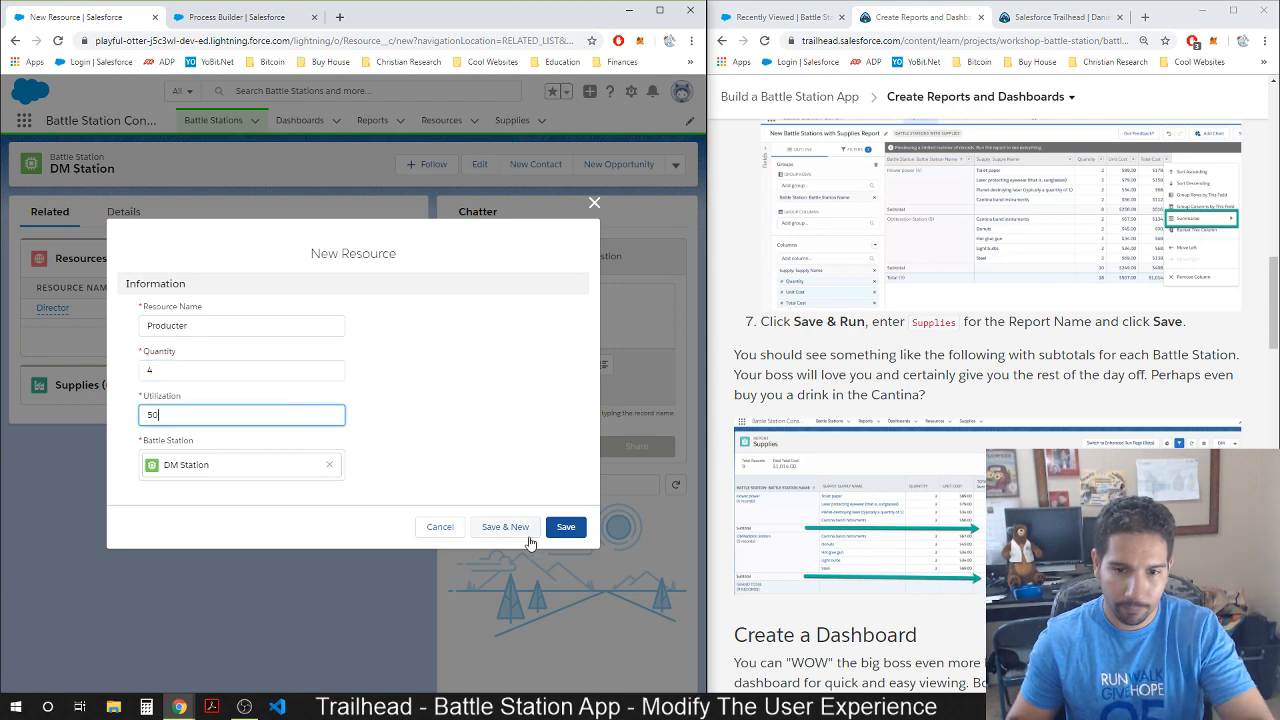
click(565, 526)
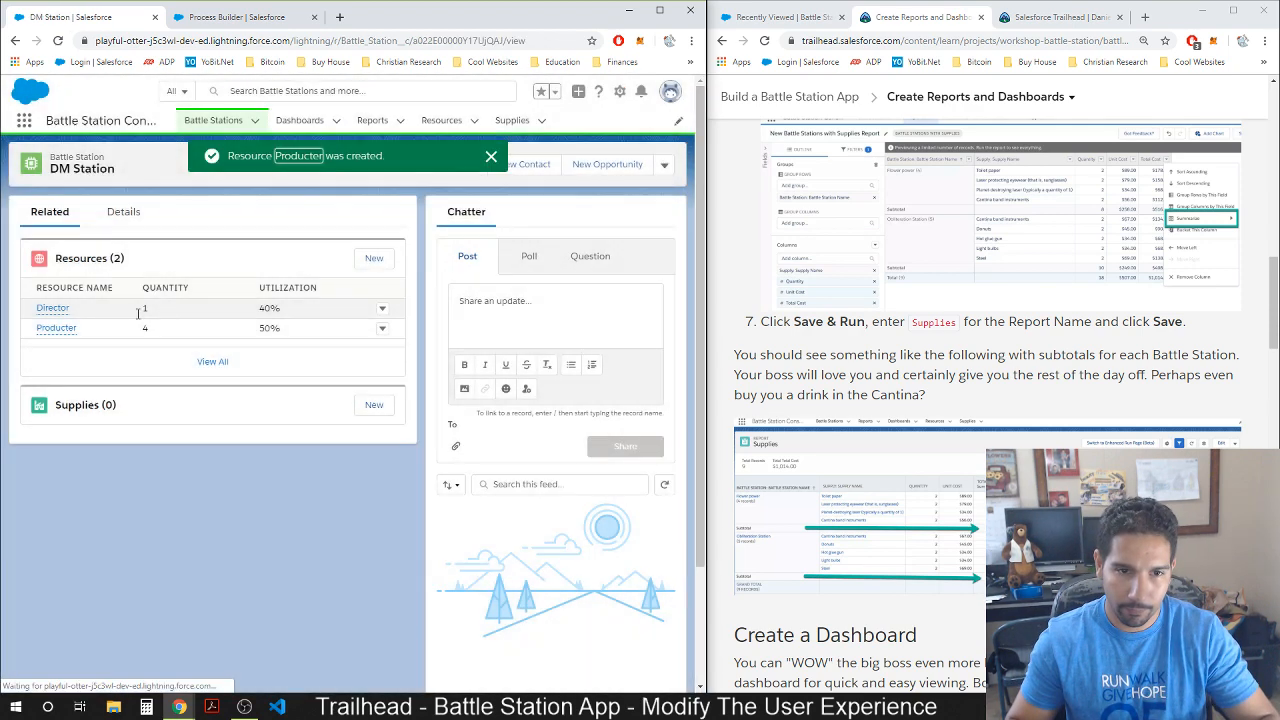
Add an Actors resource to DM Station with quantity 10 and utilization 90, and save it with another new resource started.
click(373, 258)
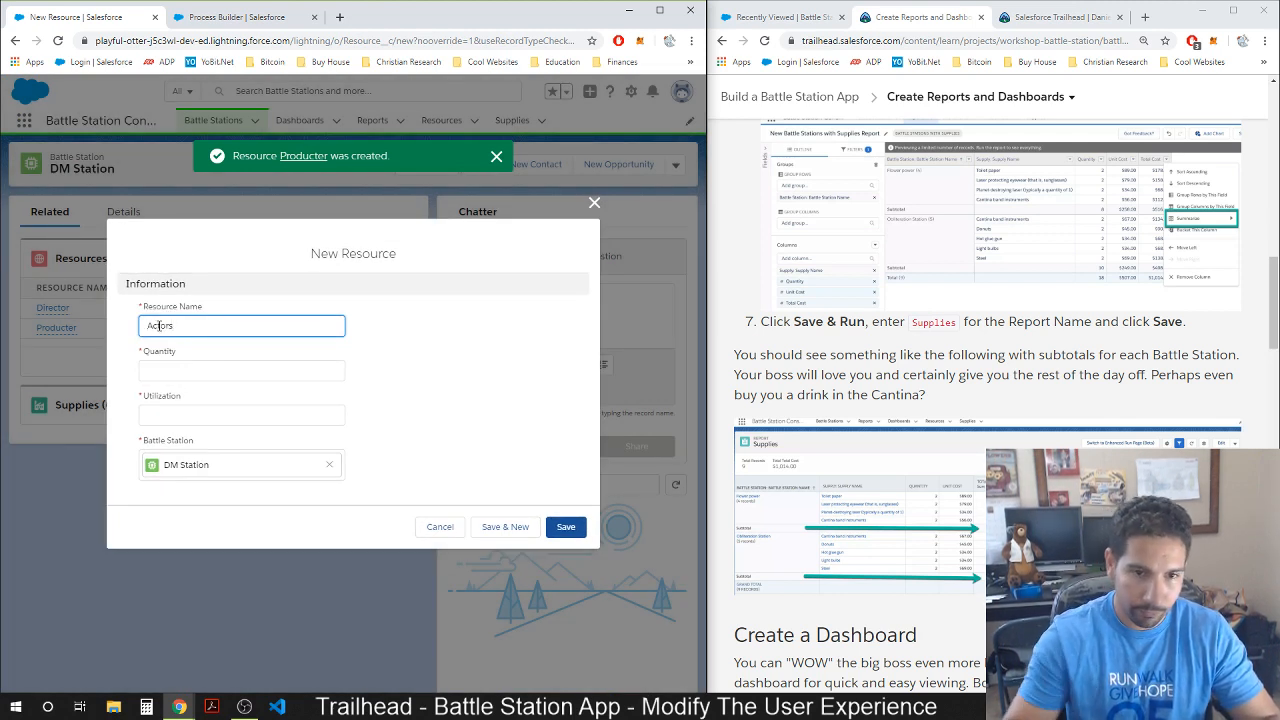
click(160, 370)
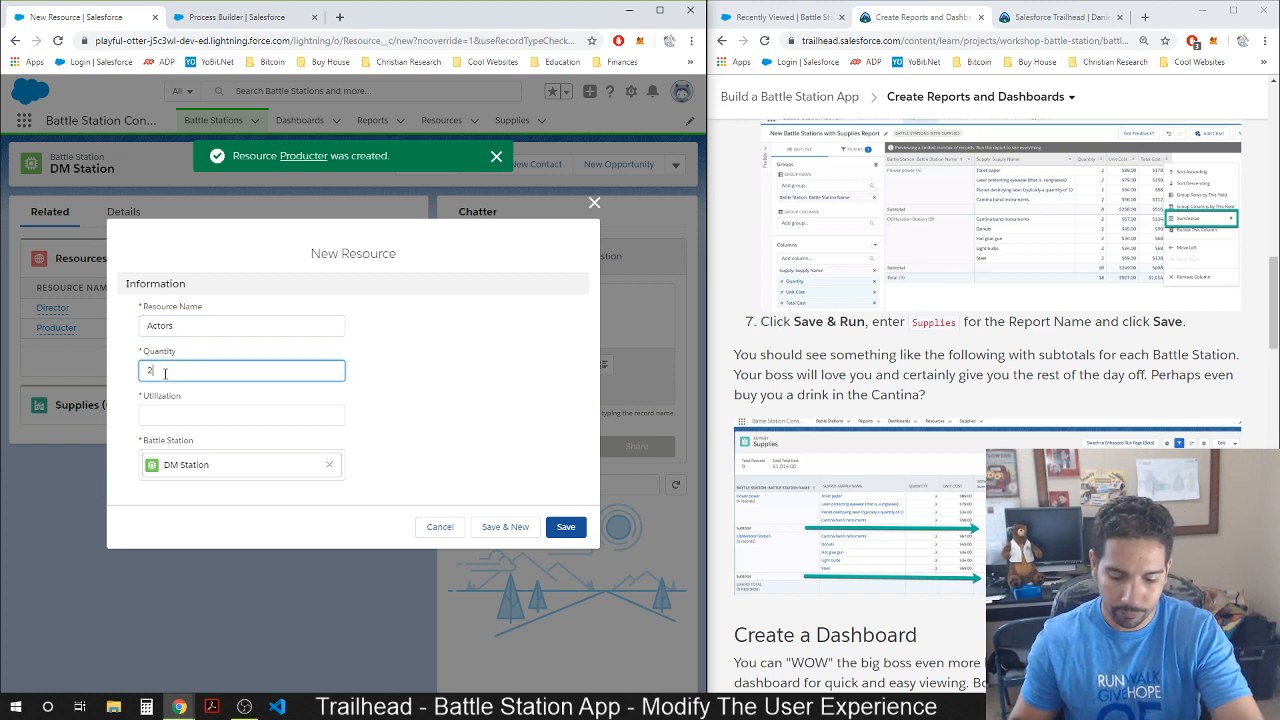
click(167, 413)
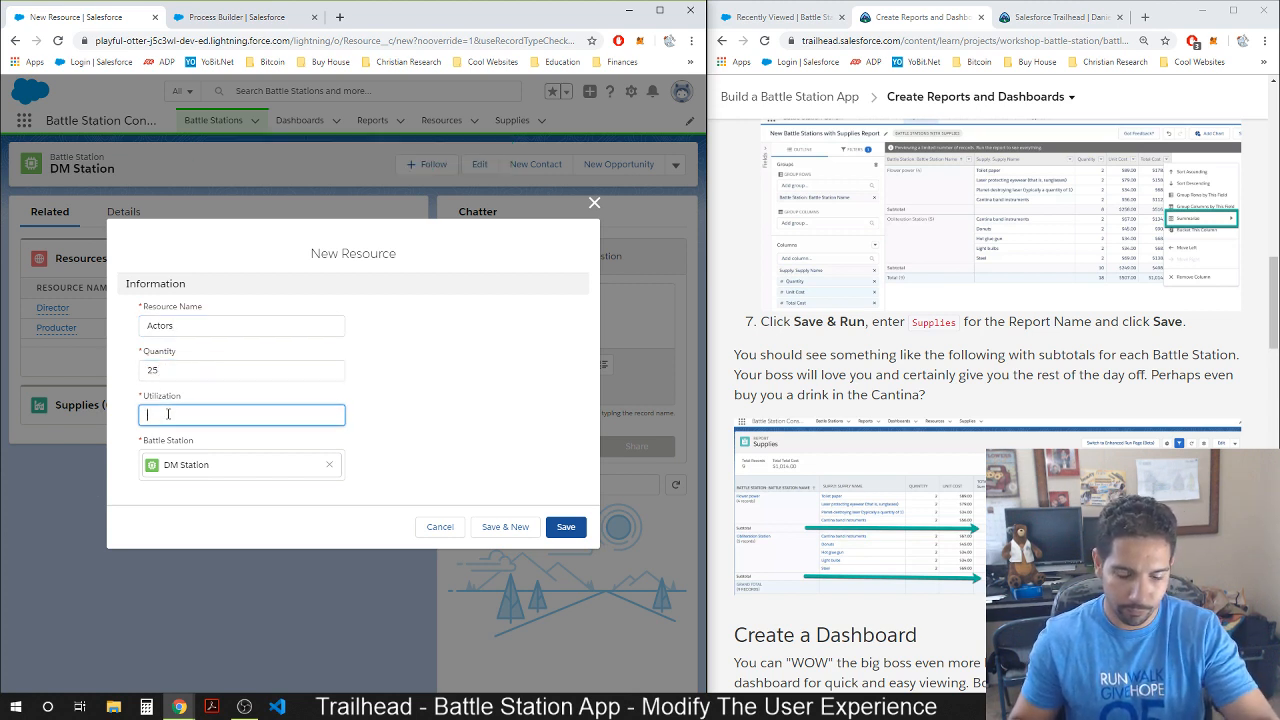
double_click(153, 370)
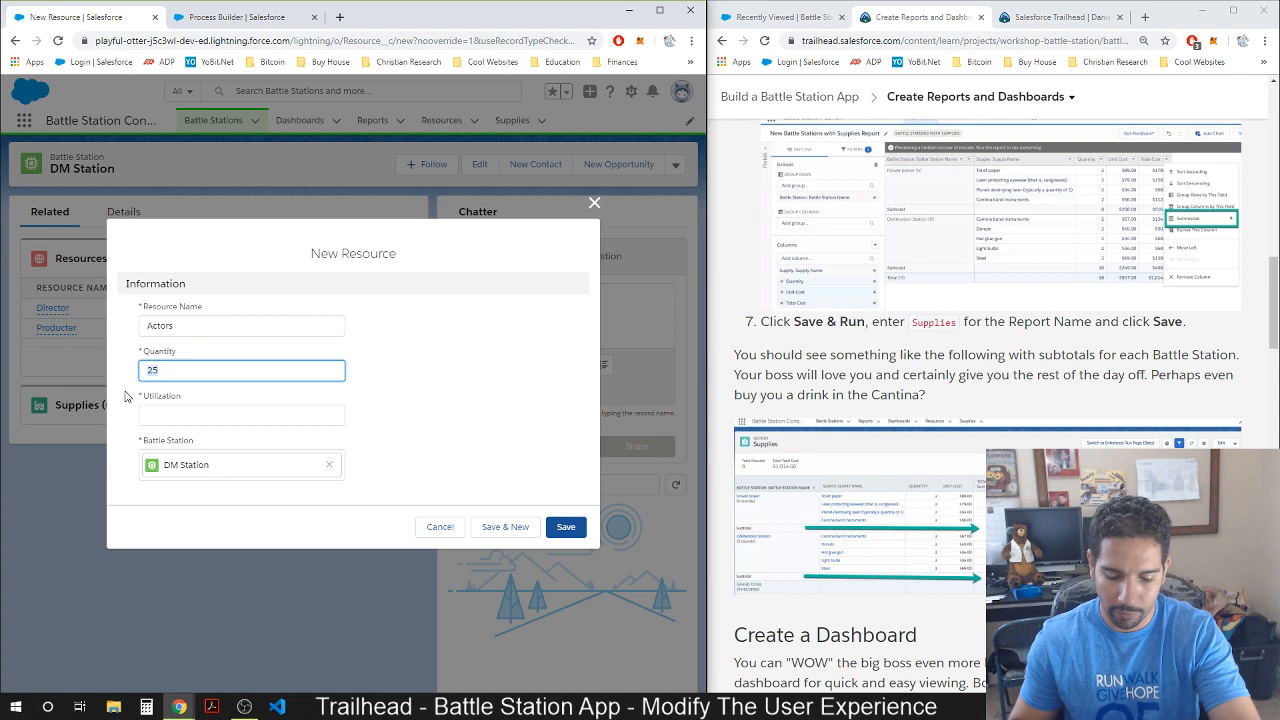
text(10)
click(160, 414)
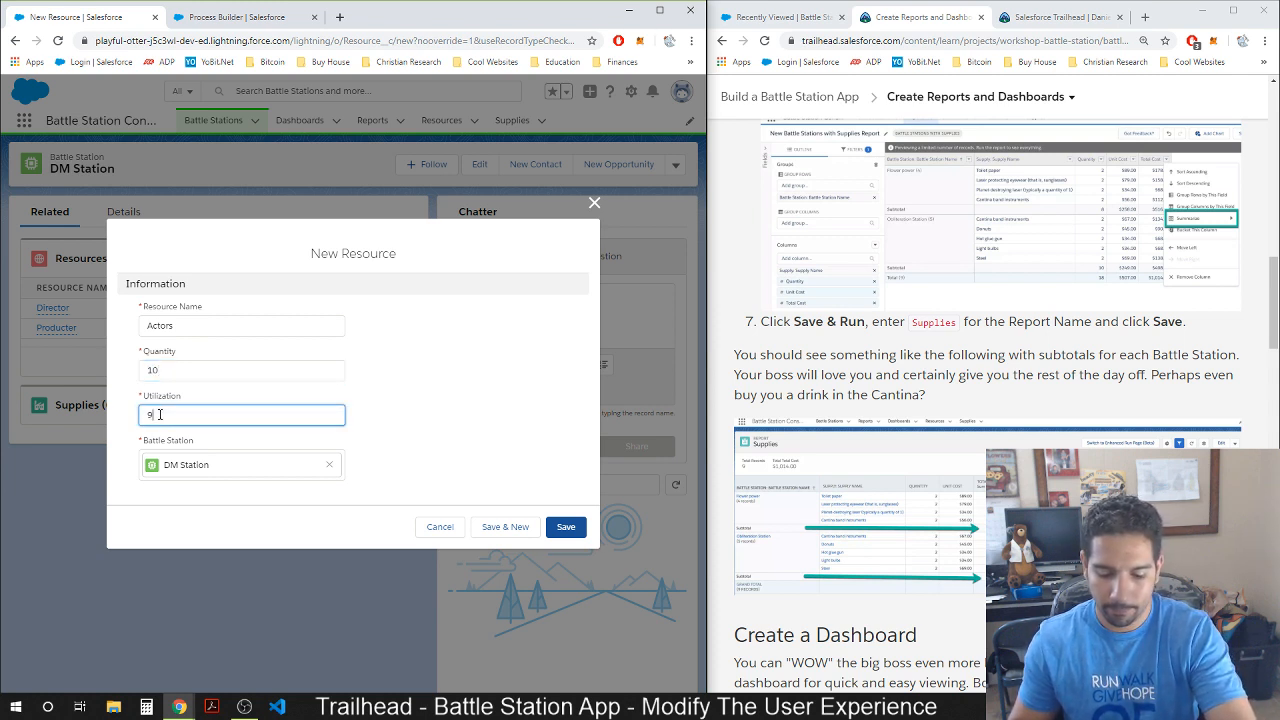
click(525, 535)
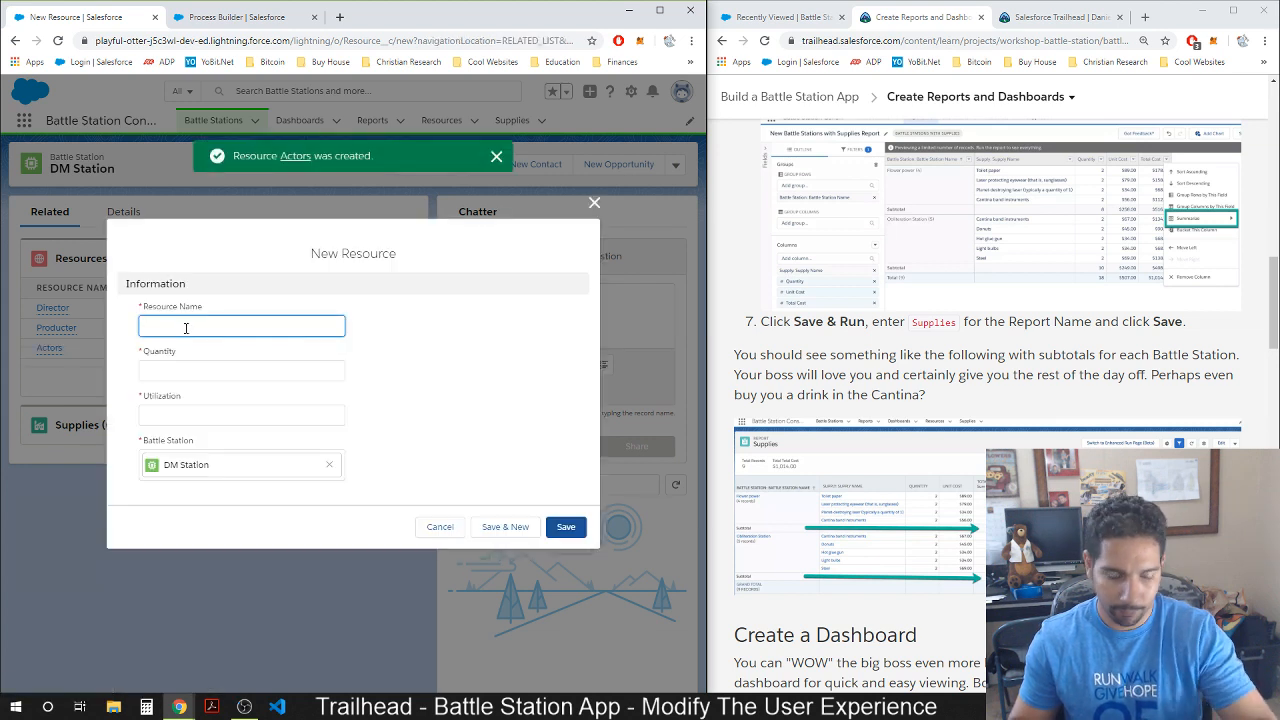
Record 50 Extras at utilization 55 as a DM Station resource, and save it with another new resource started.
text(Extras)
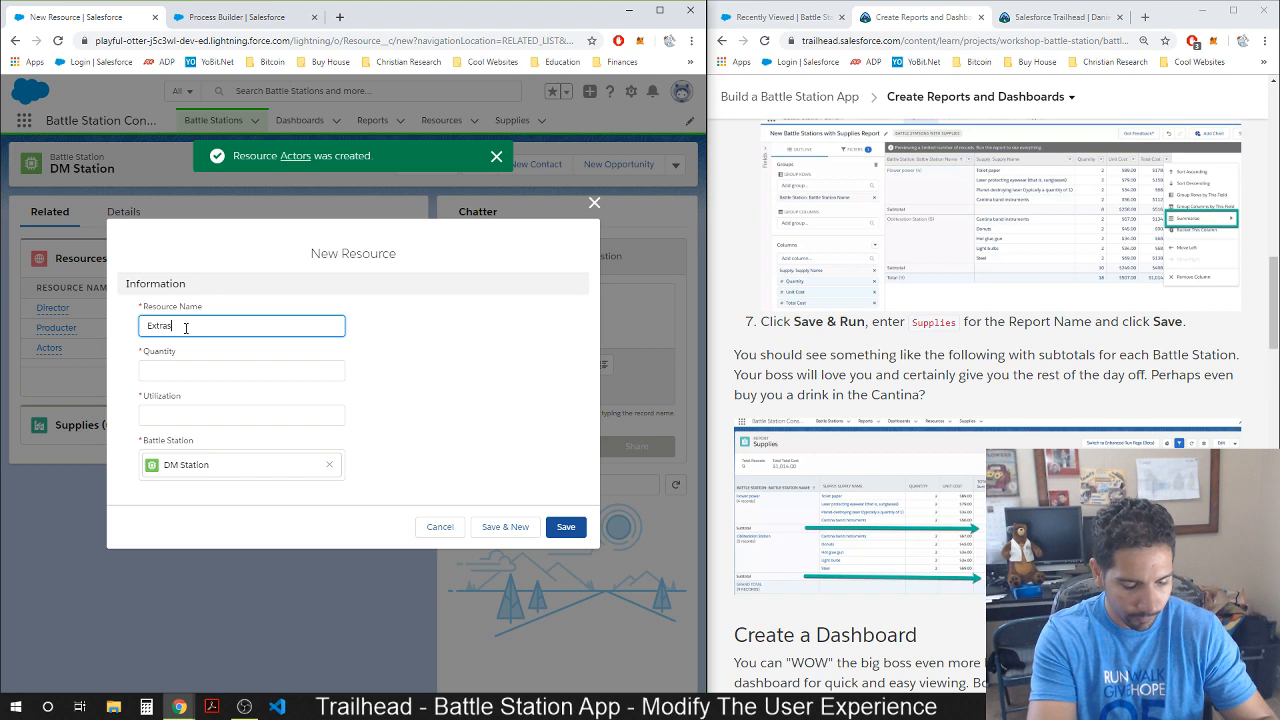
click(195, 372)
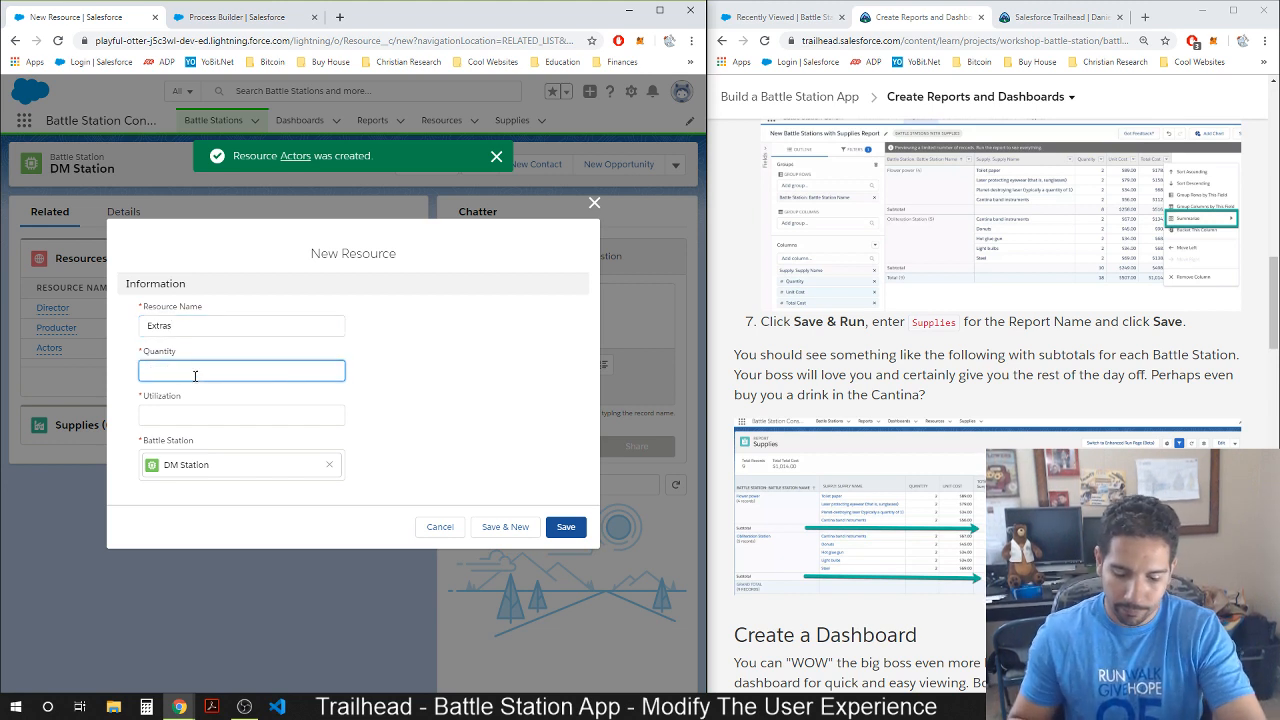
text(50)
click(176, 415)
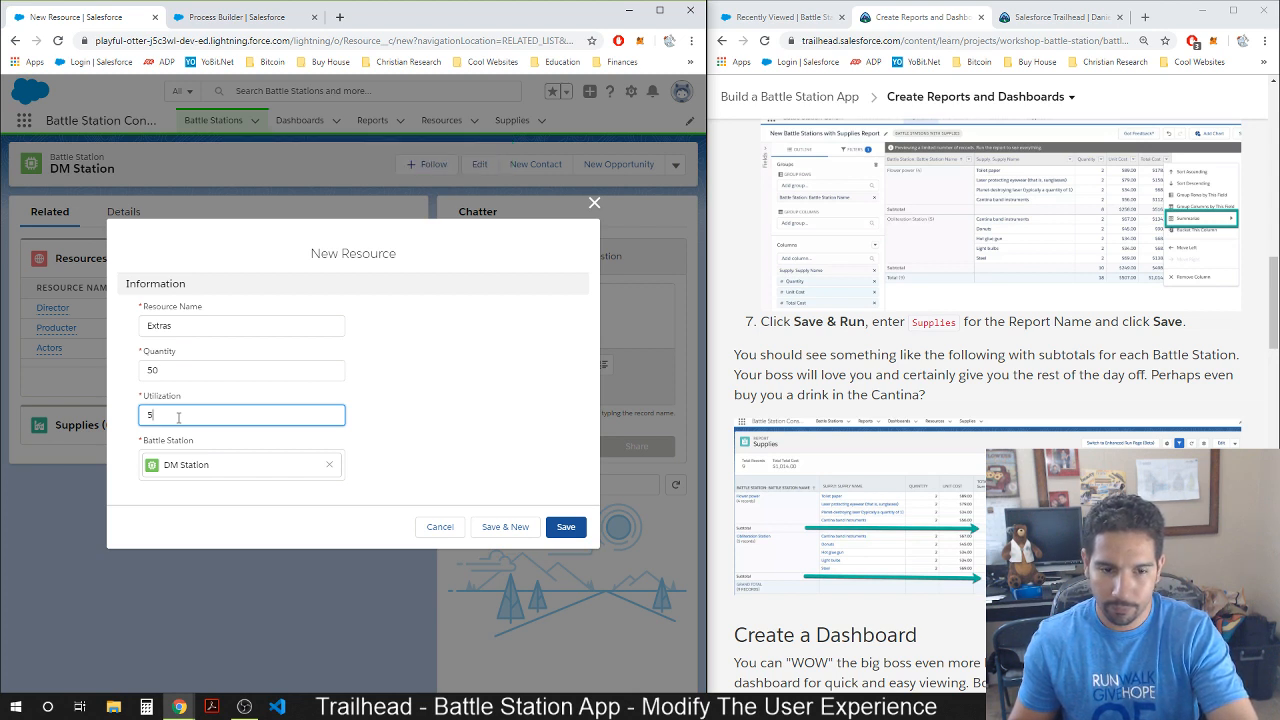
text(55)
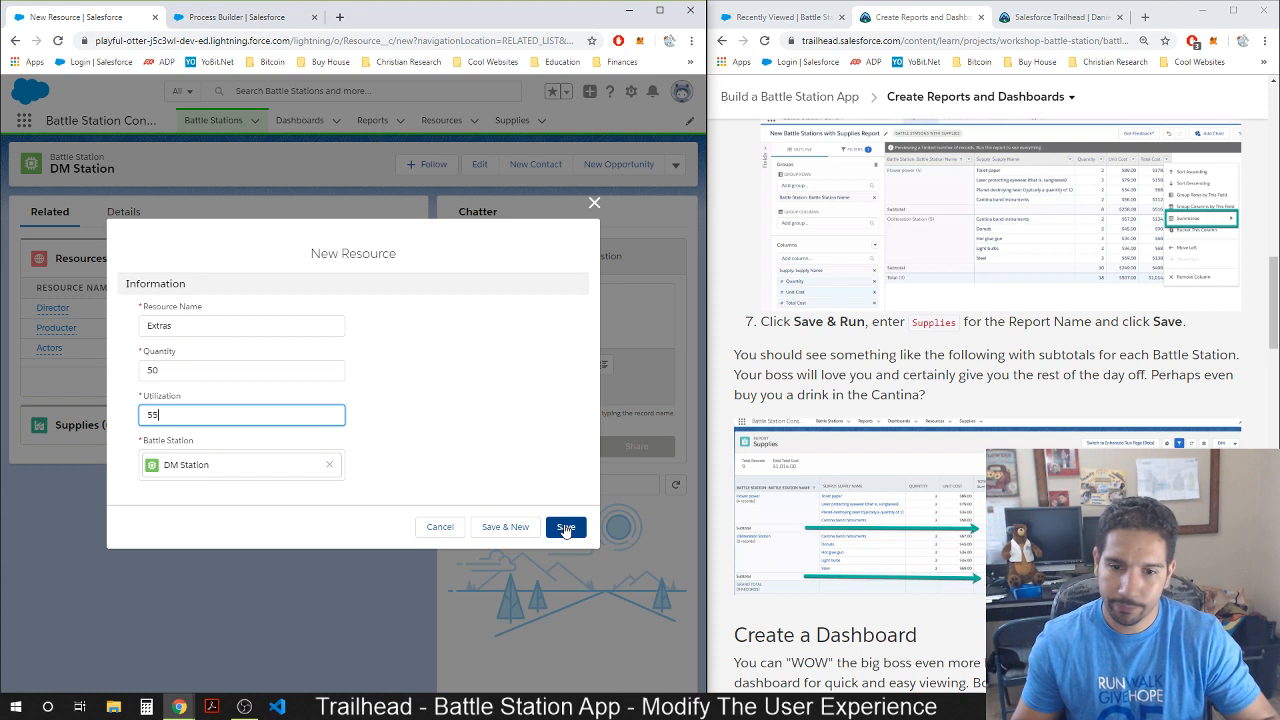
click(512, 528)
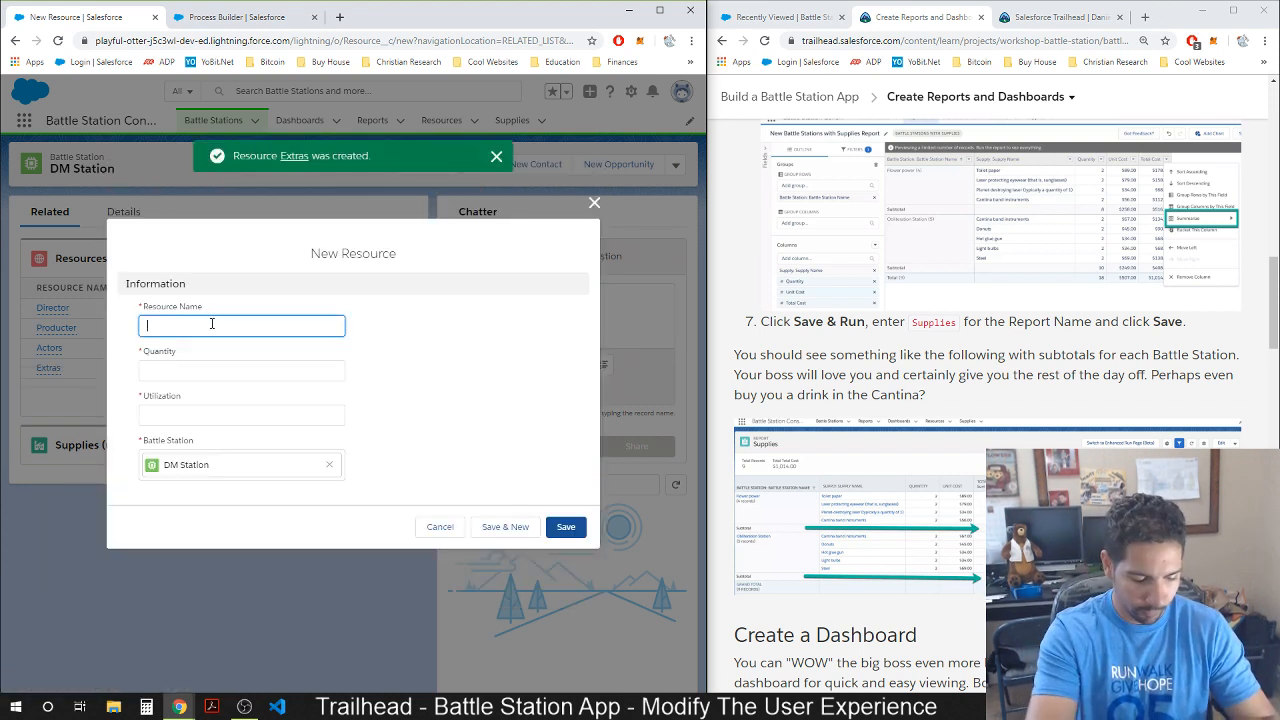
Add and save a Crew resource for DM Station with quantity 25 and utilization 80.
text(Crea)
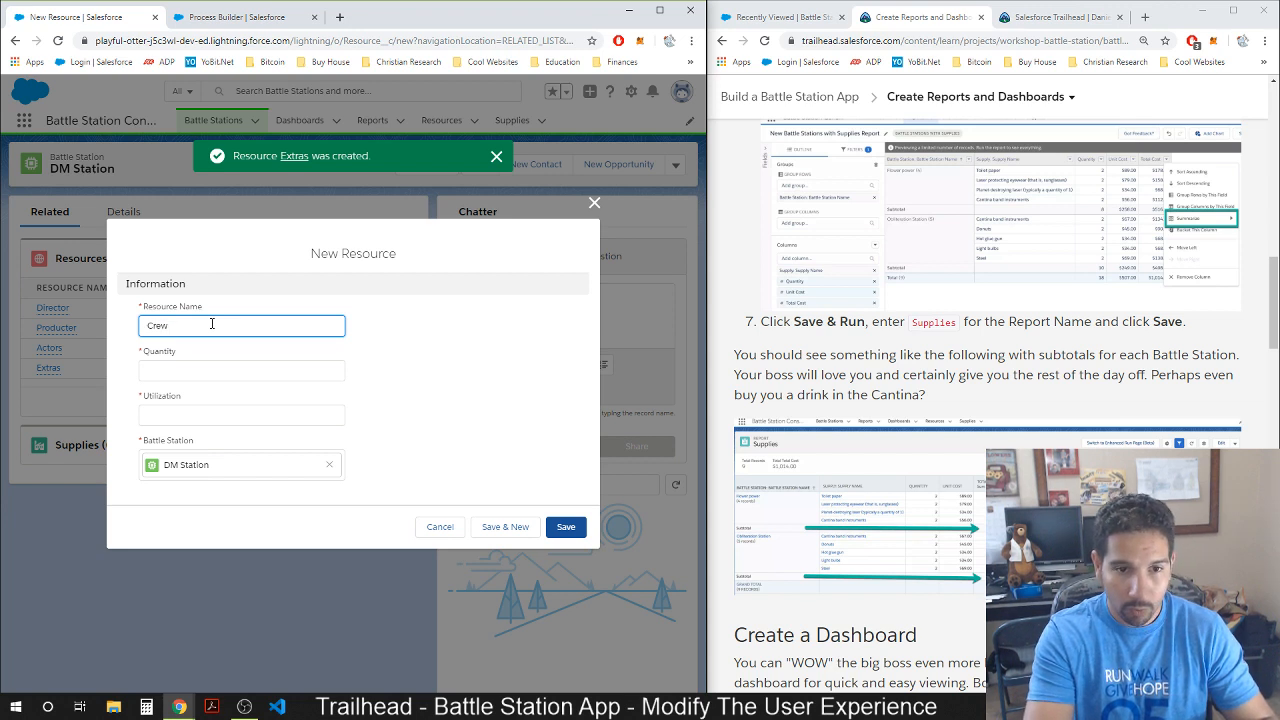
click(188, 372)
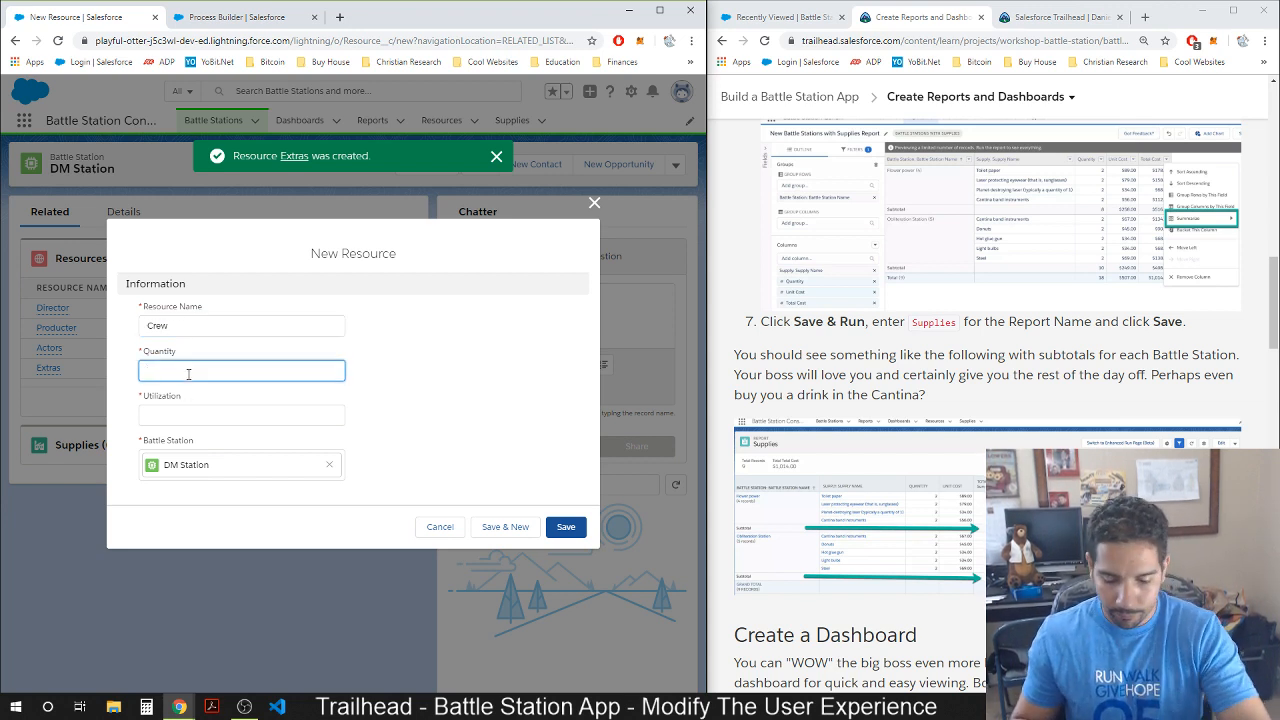
text(25)
click(188, 417)
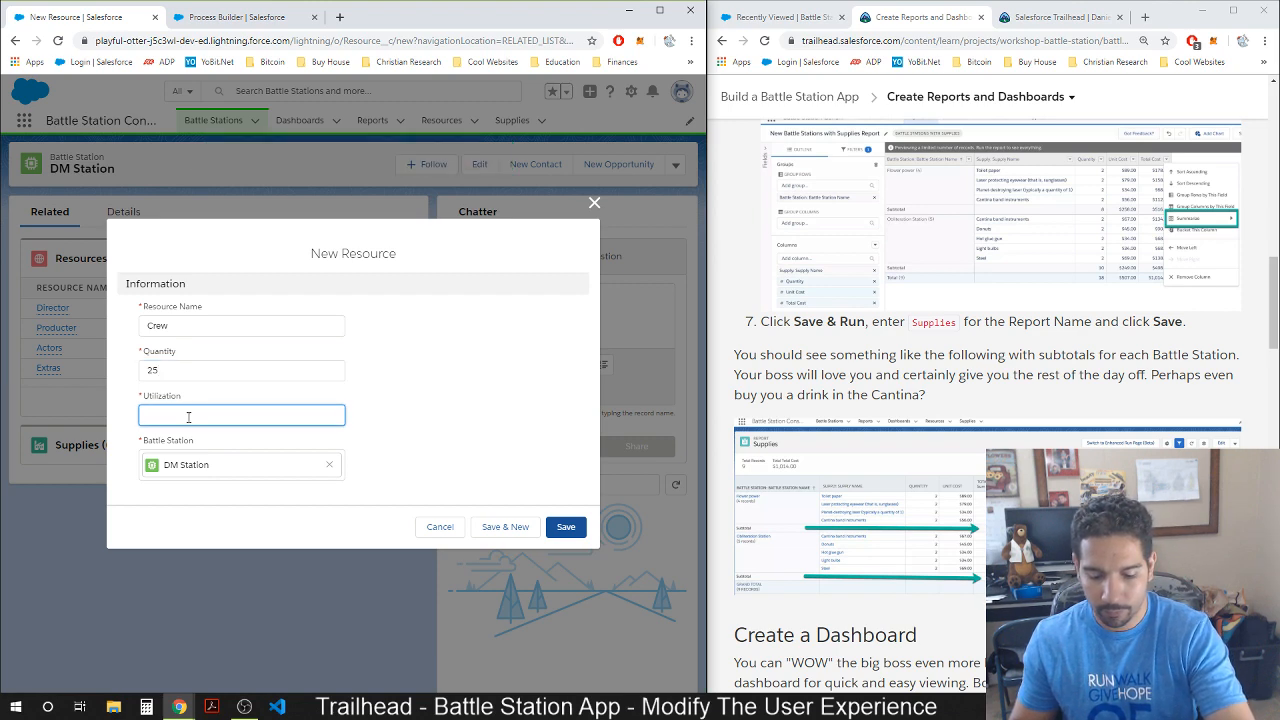
text(80)
click(565, 526)
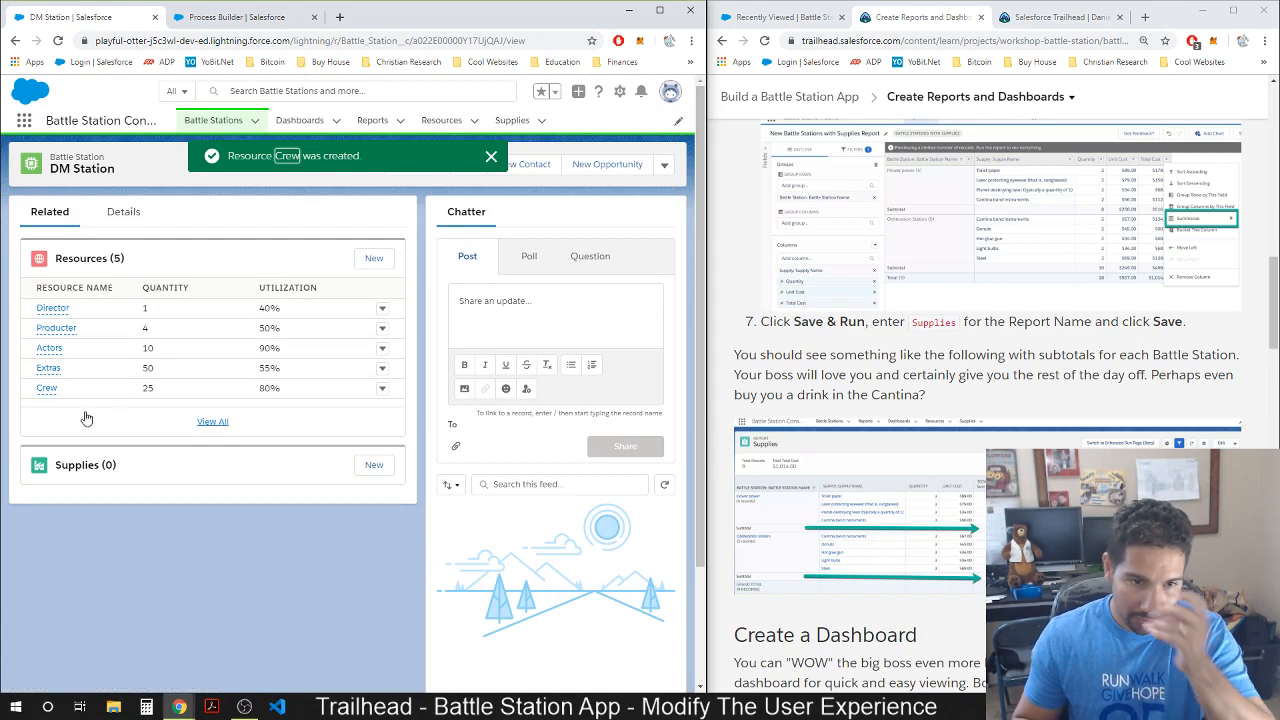
Add a Lights supply to DM Station with quantity 10 and unit cost 100, and save it with another new supply started.
click(373, 465)
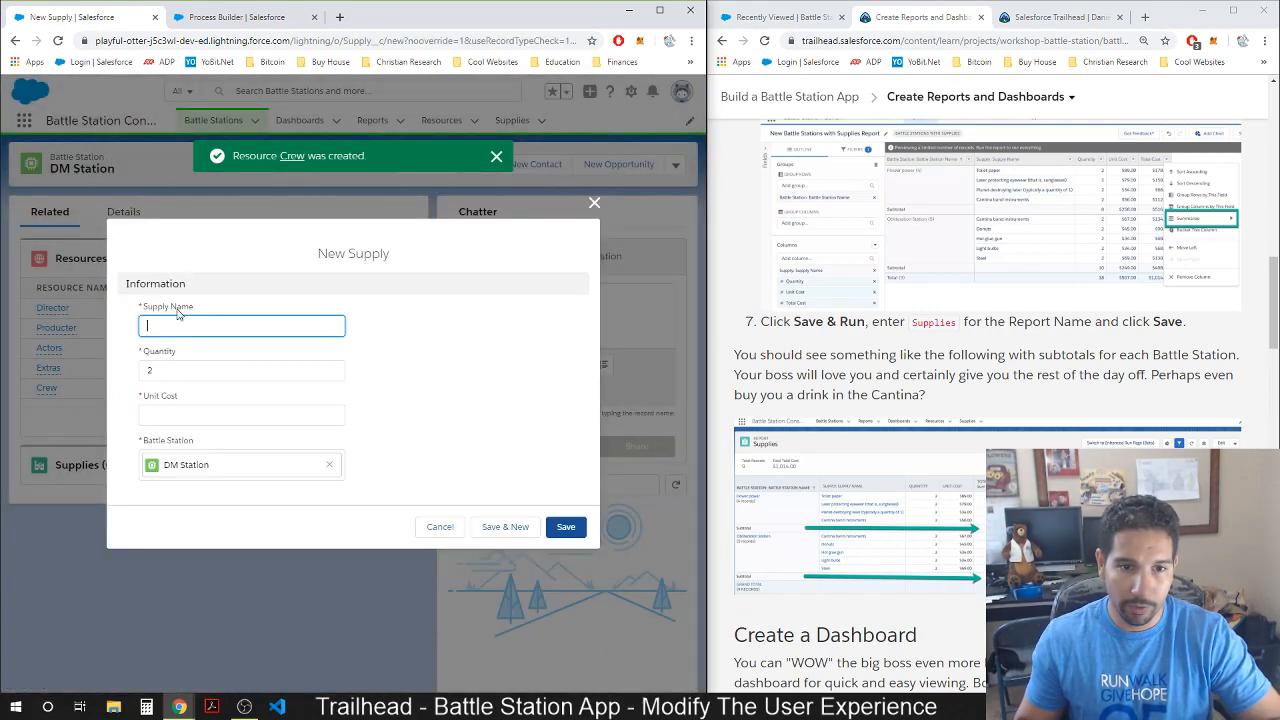
text(Light)
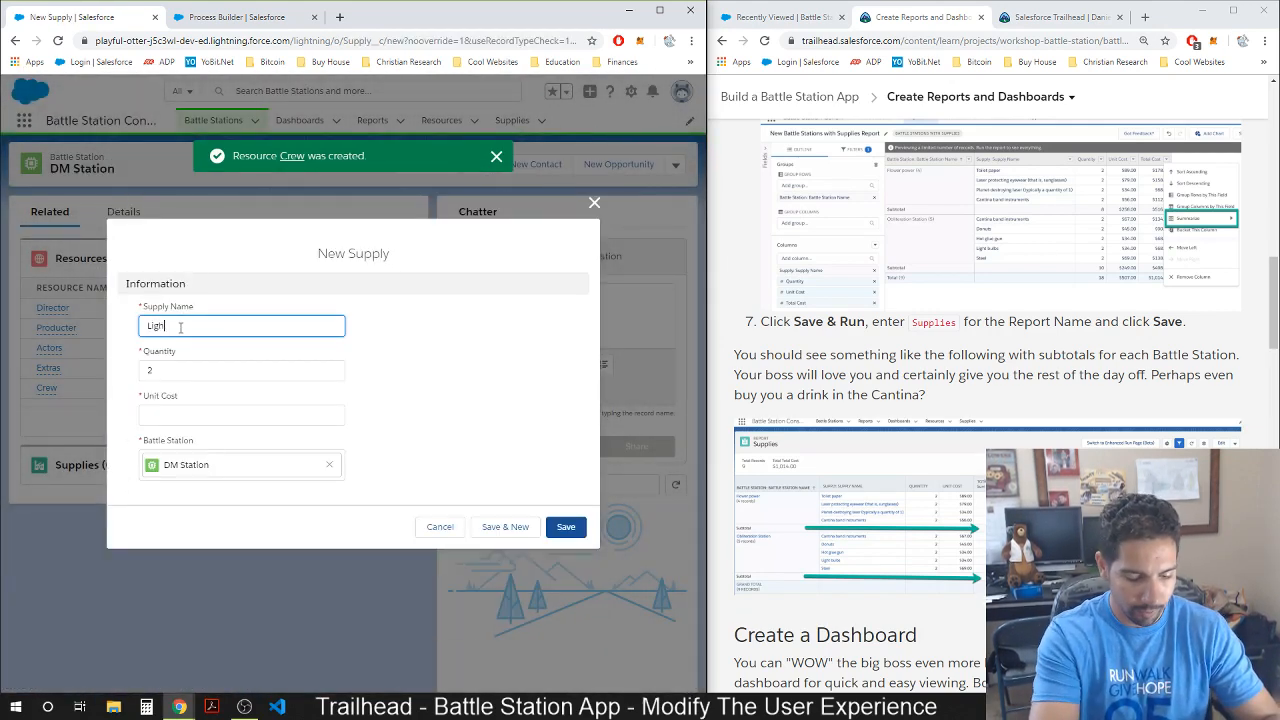
text(s)
click(167, 380)
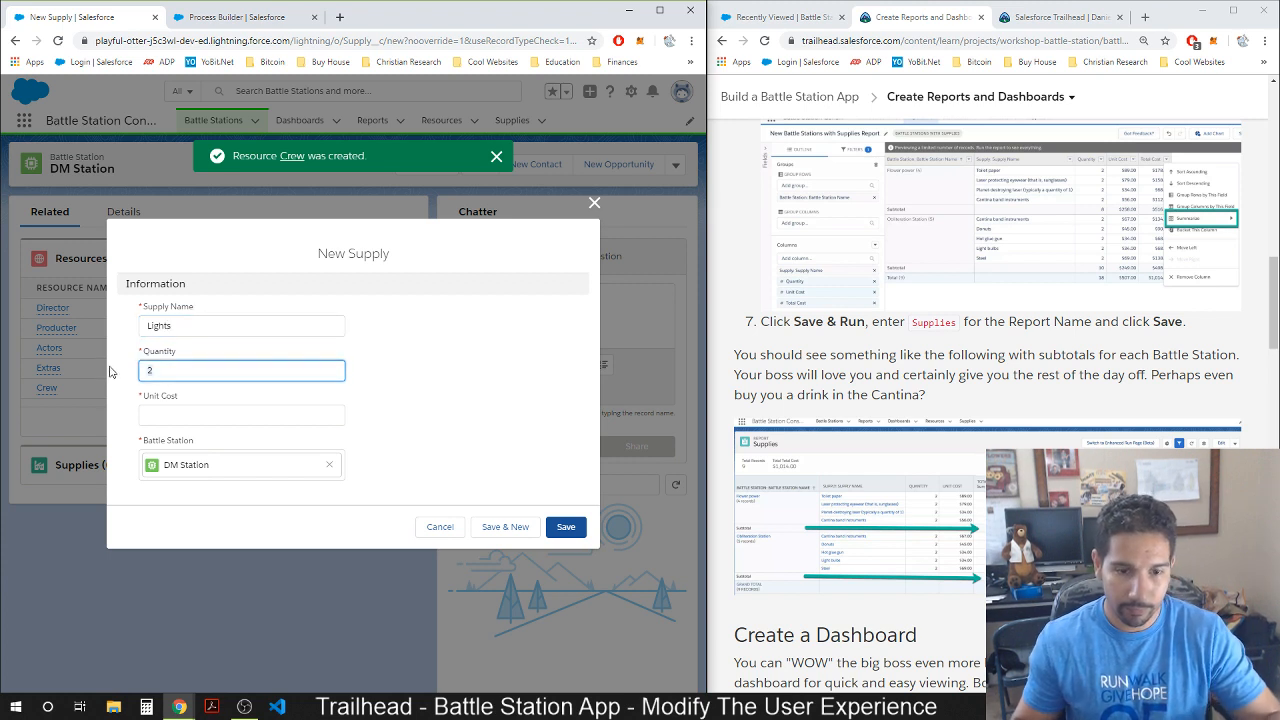
text(10)
click(176, 419)
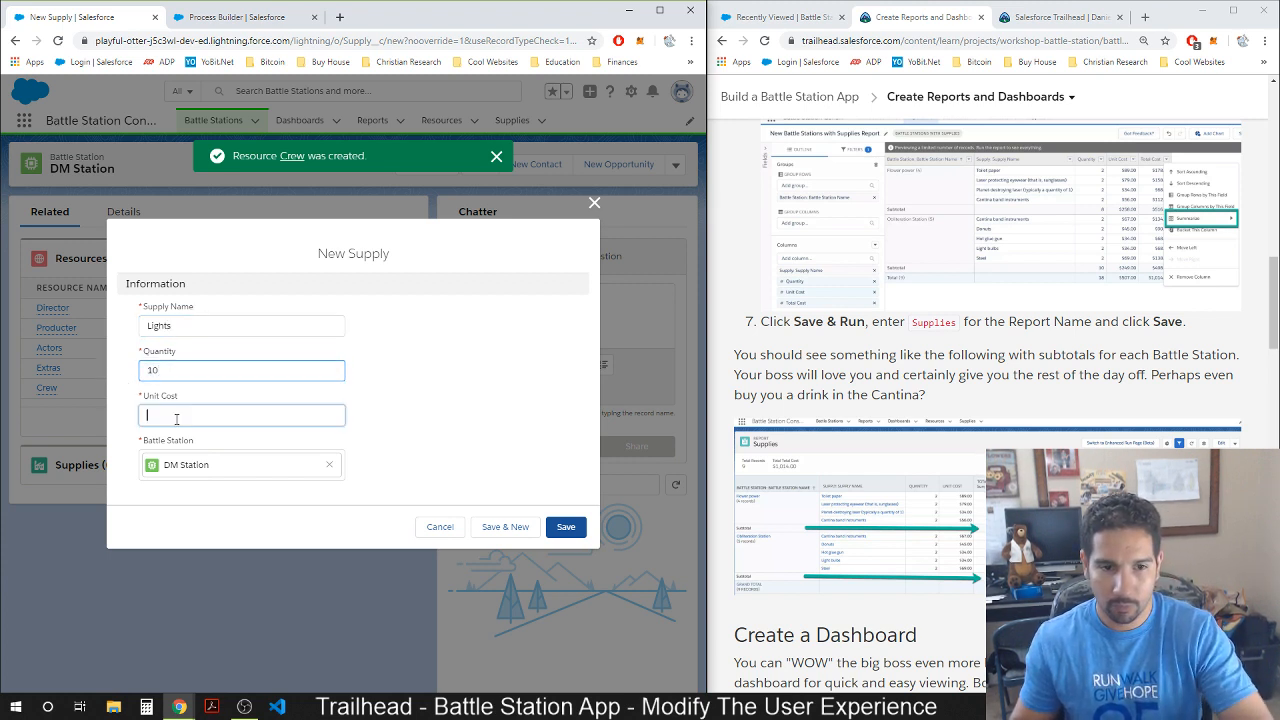
text(100)
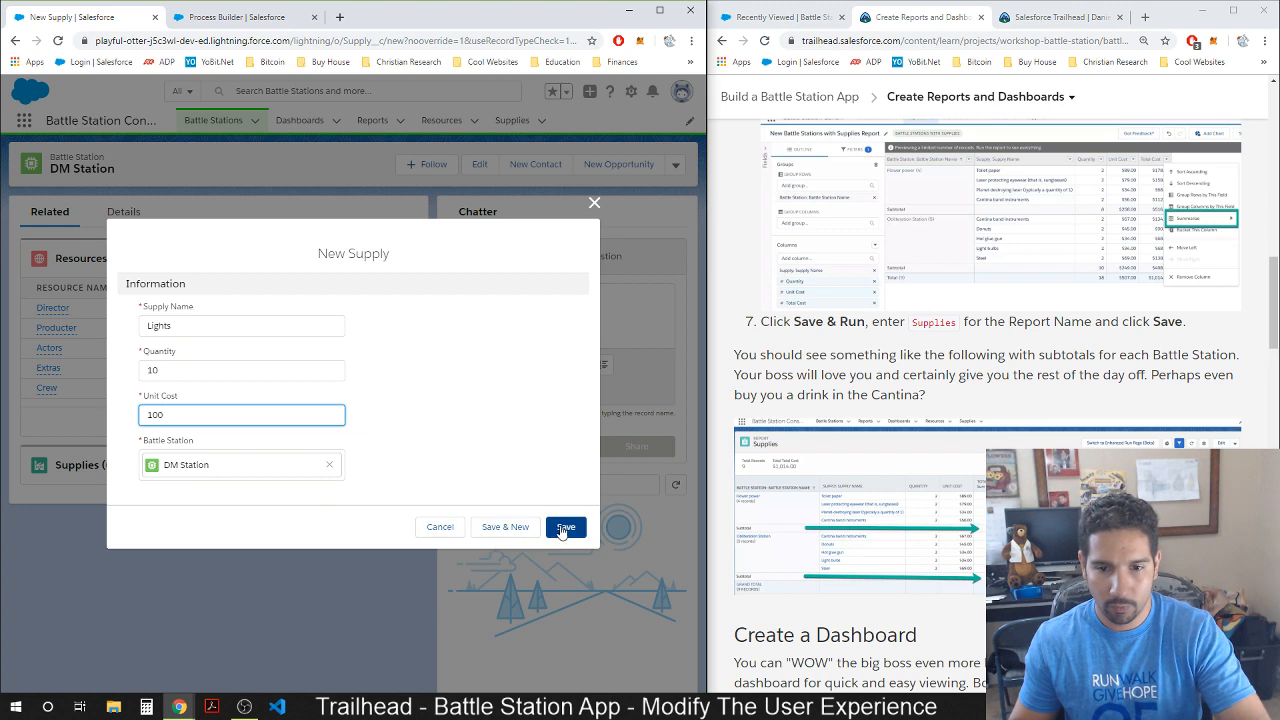
click(520, 528)
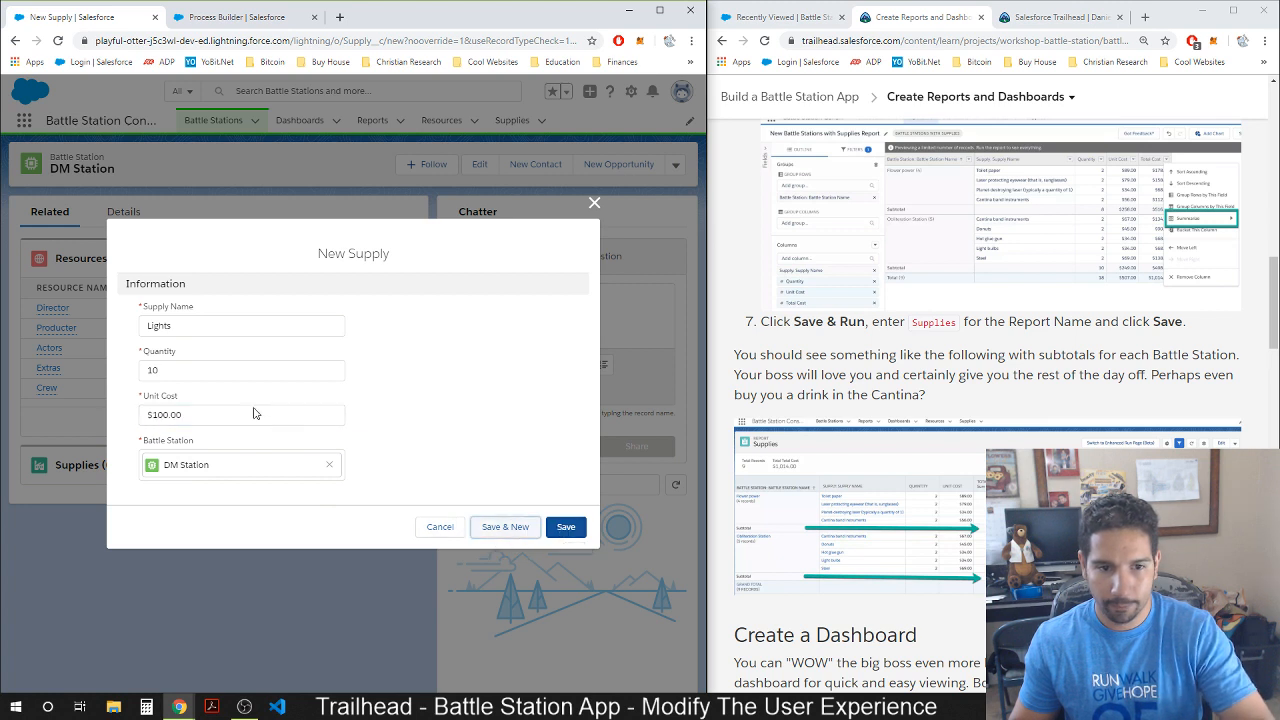
Record 4 Cameras at unit cost 1400 as a DM Station supply, and save it with another new supply started.
text(Came)
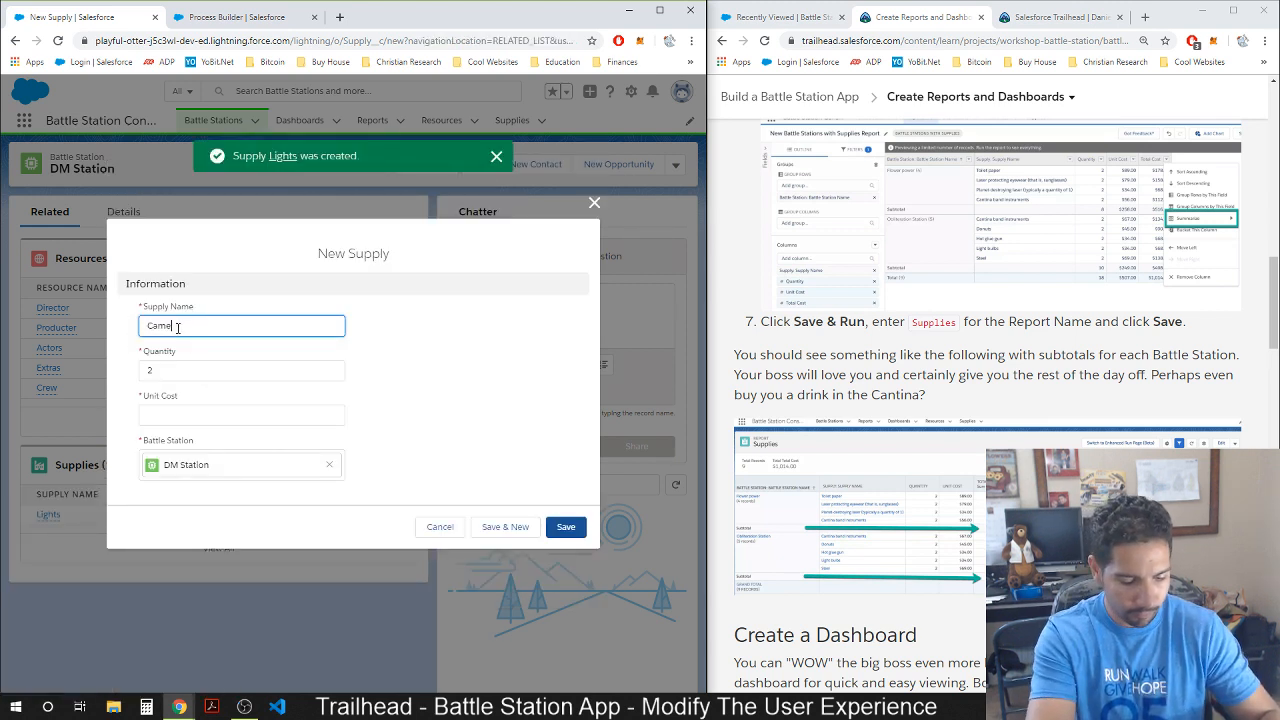
text(ras)
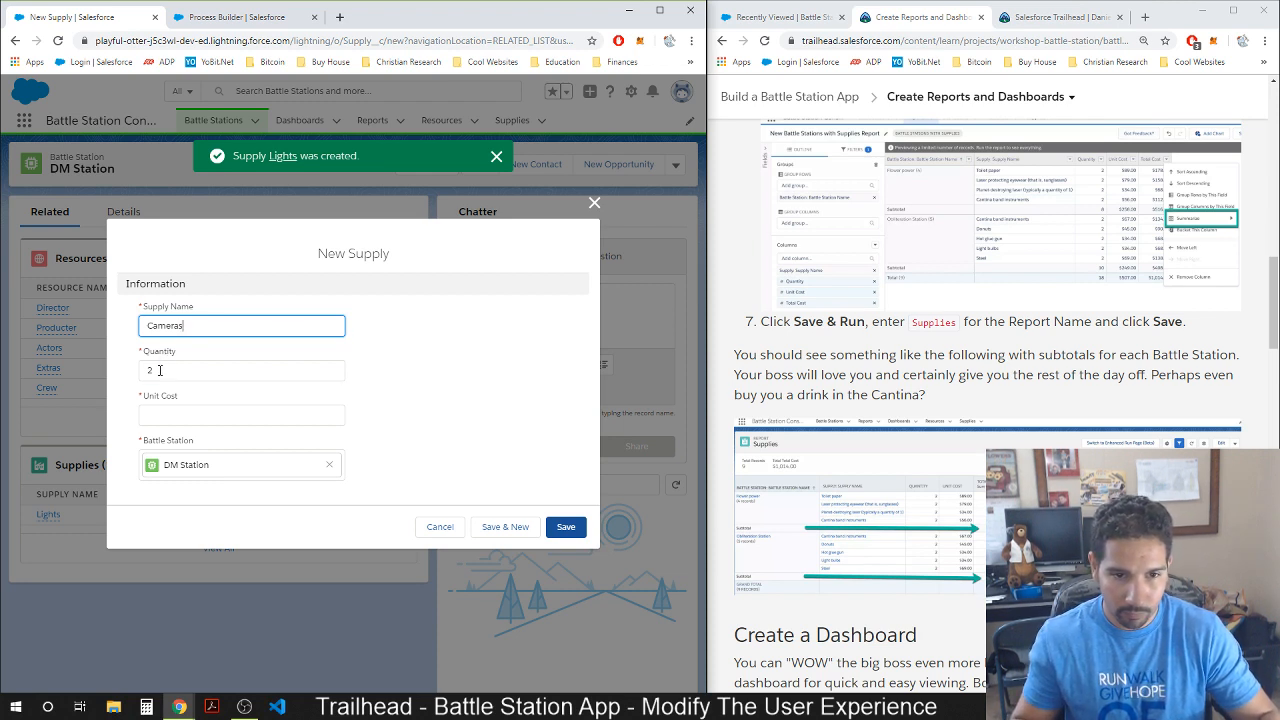
click(159, 370)
text(2)
key(BackSpace)
text(4)
click(166, 413)
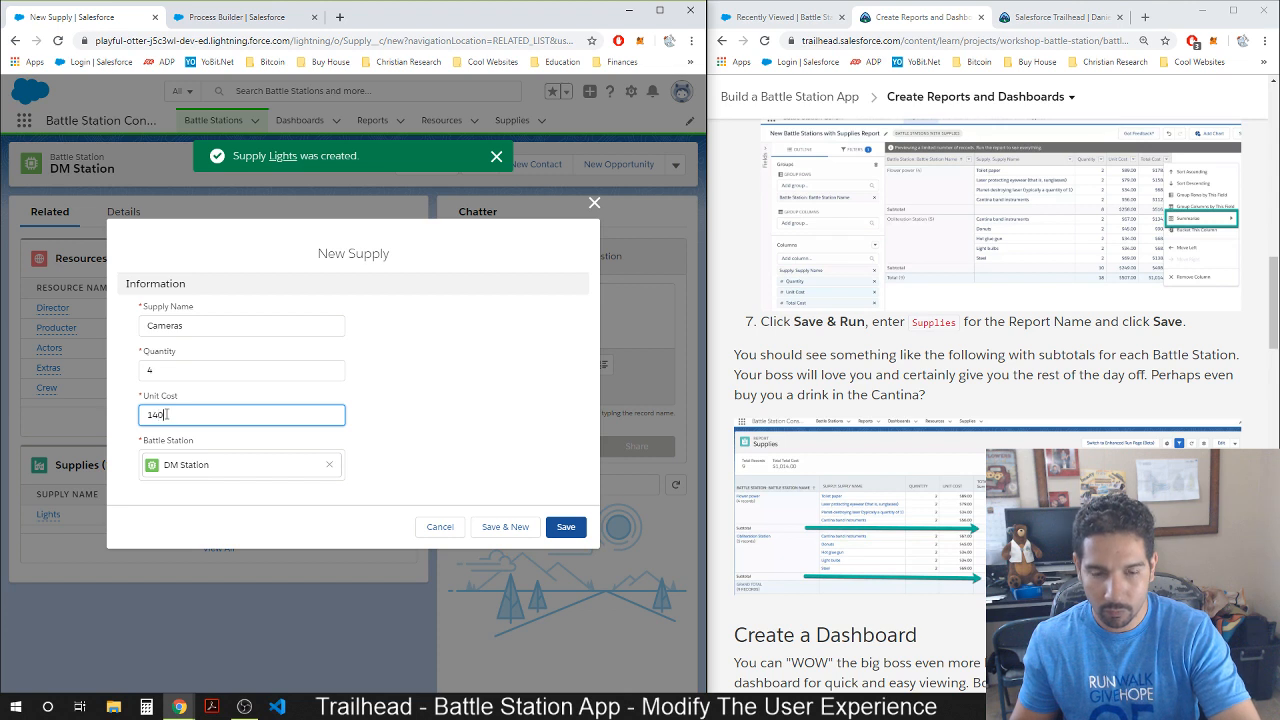
text(1400)
click(505, 526)
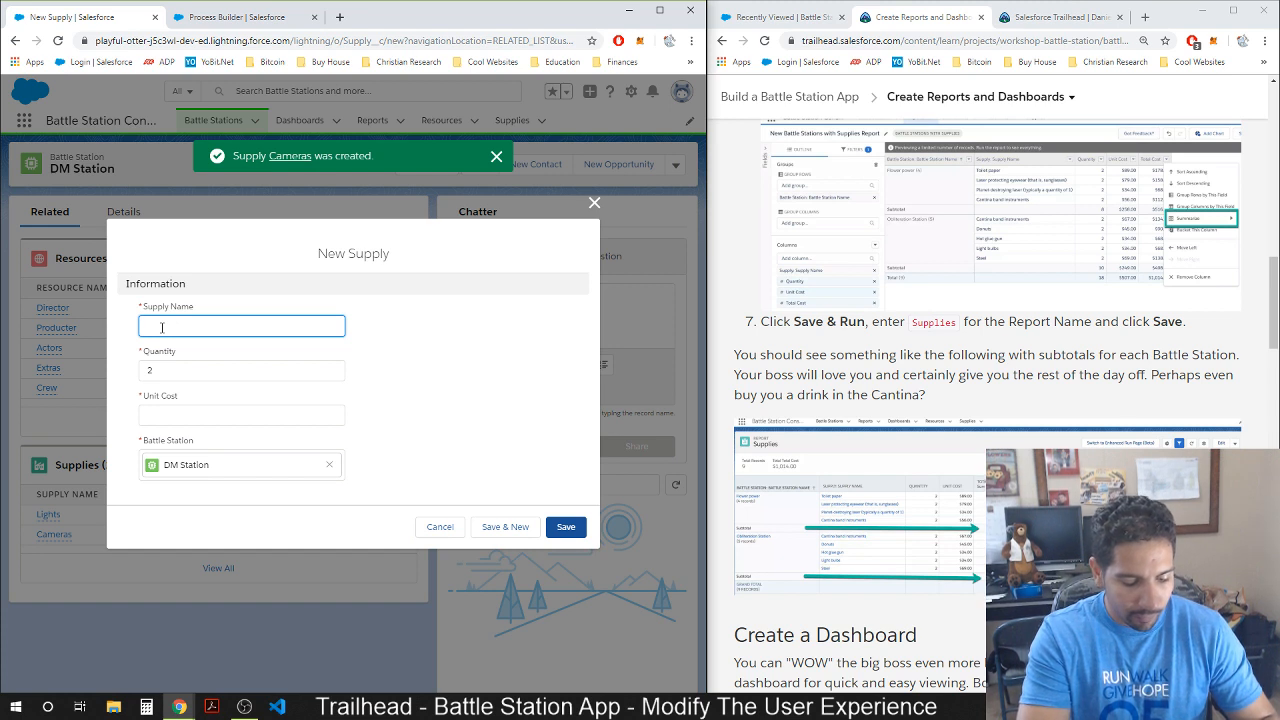
Enter a Mics supply for DM Station with quantity 10 and unit cost $150, saving it with a further new supply started.
text(So)
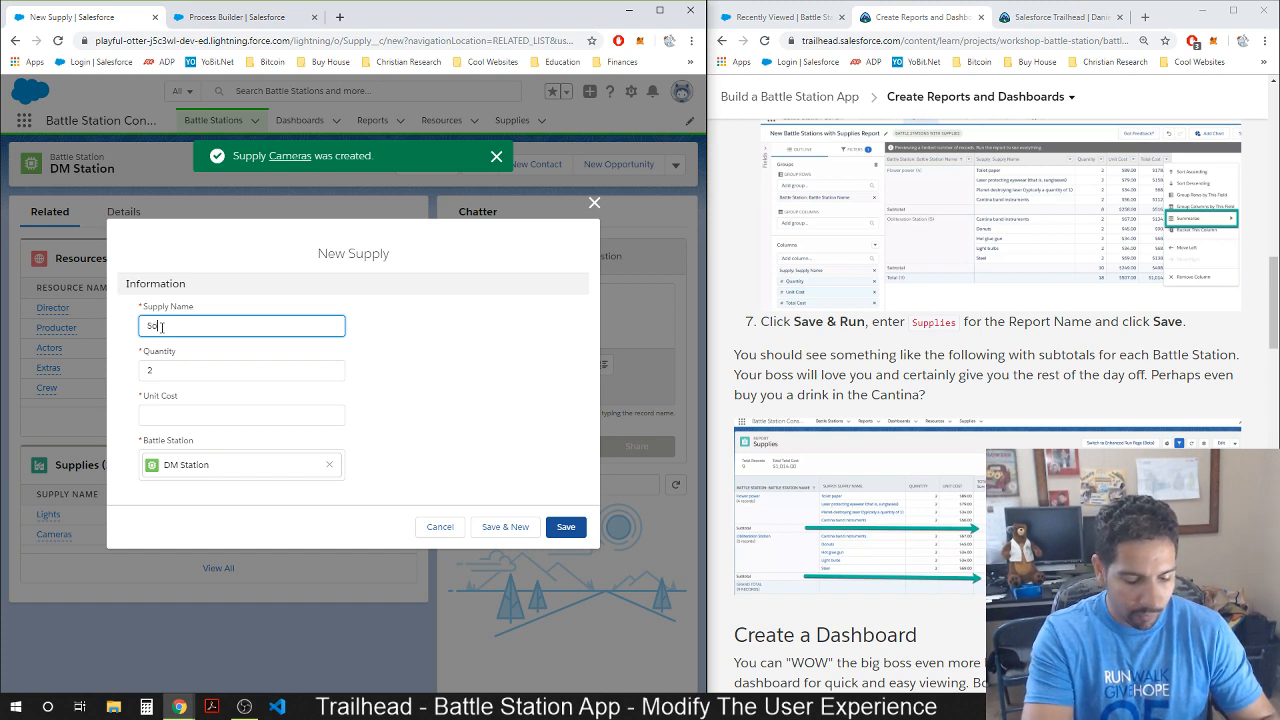
text(u)
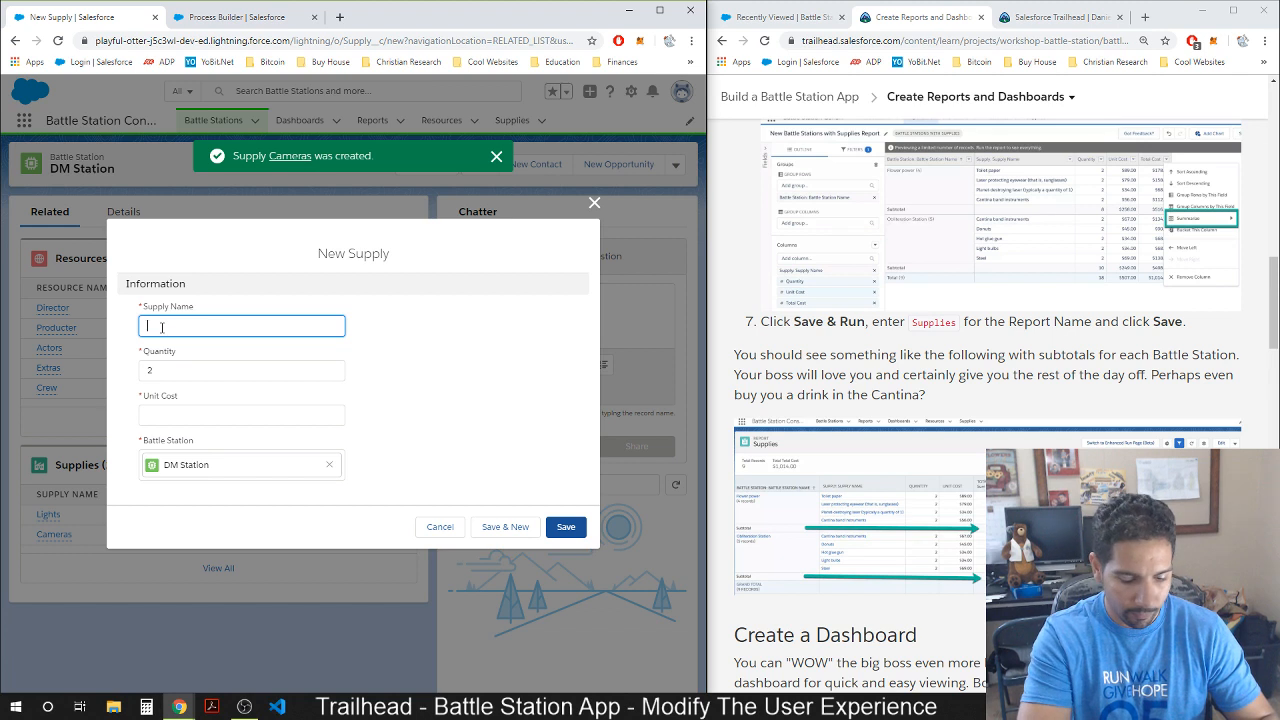
text(cs)
click(158, 374)
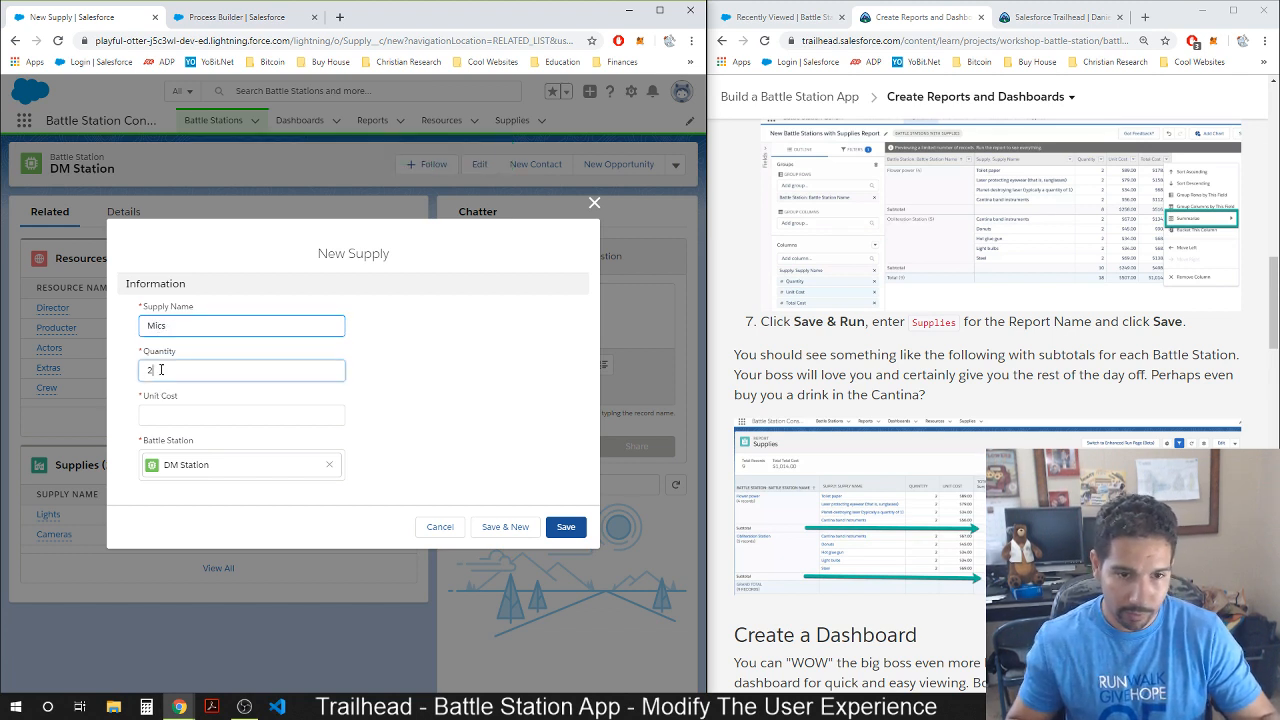
key(BackSpace)
text(10)
click(158, 416)
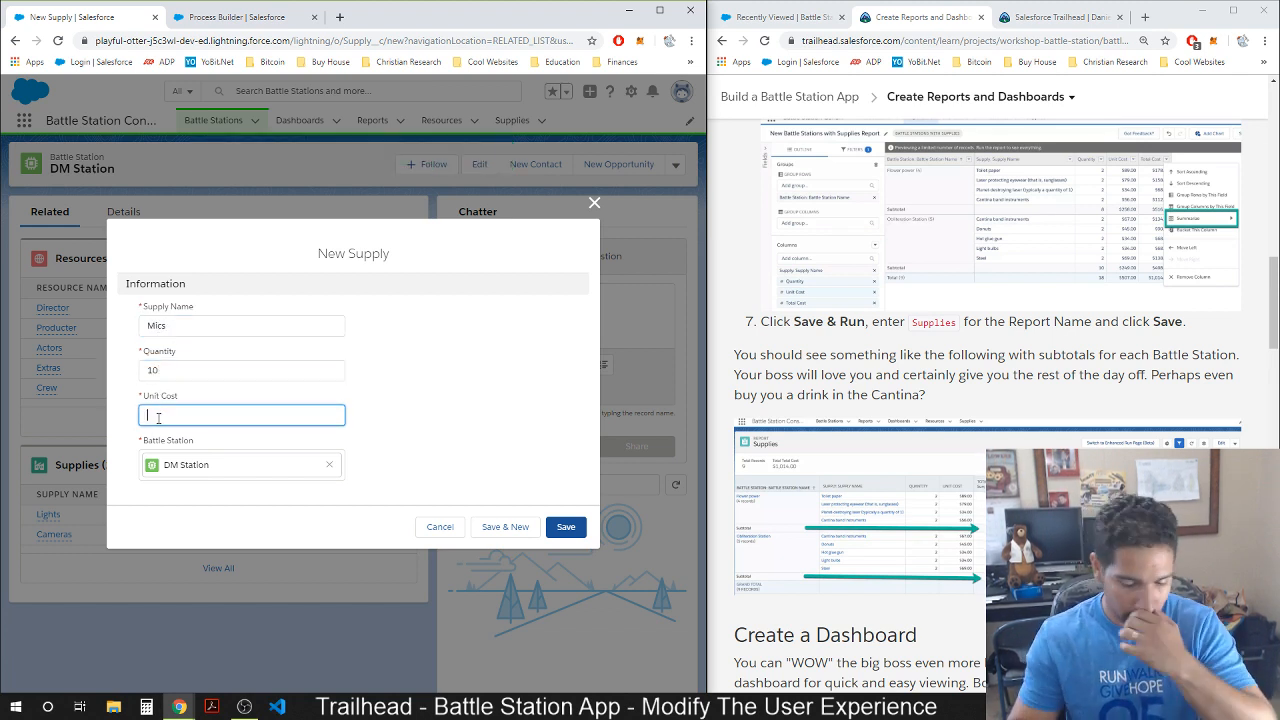
click(526, 526)
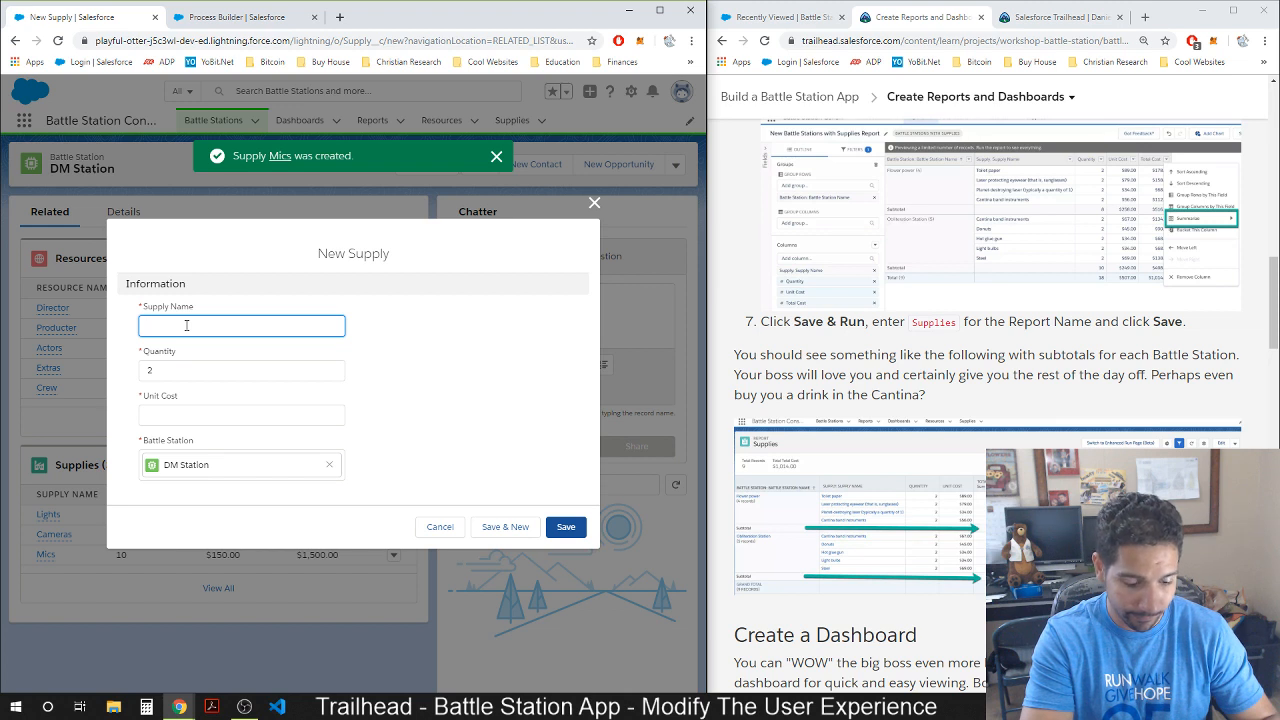
Add and save a Computers supply for DM Station with quantity 5 and unit cost $2,500.
text(mp)
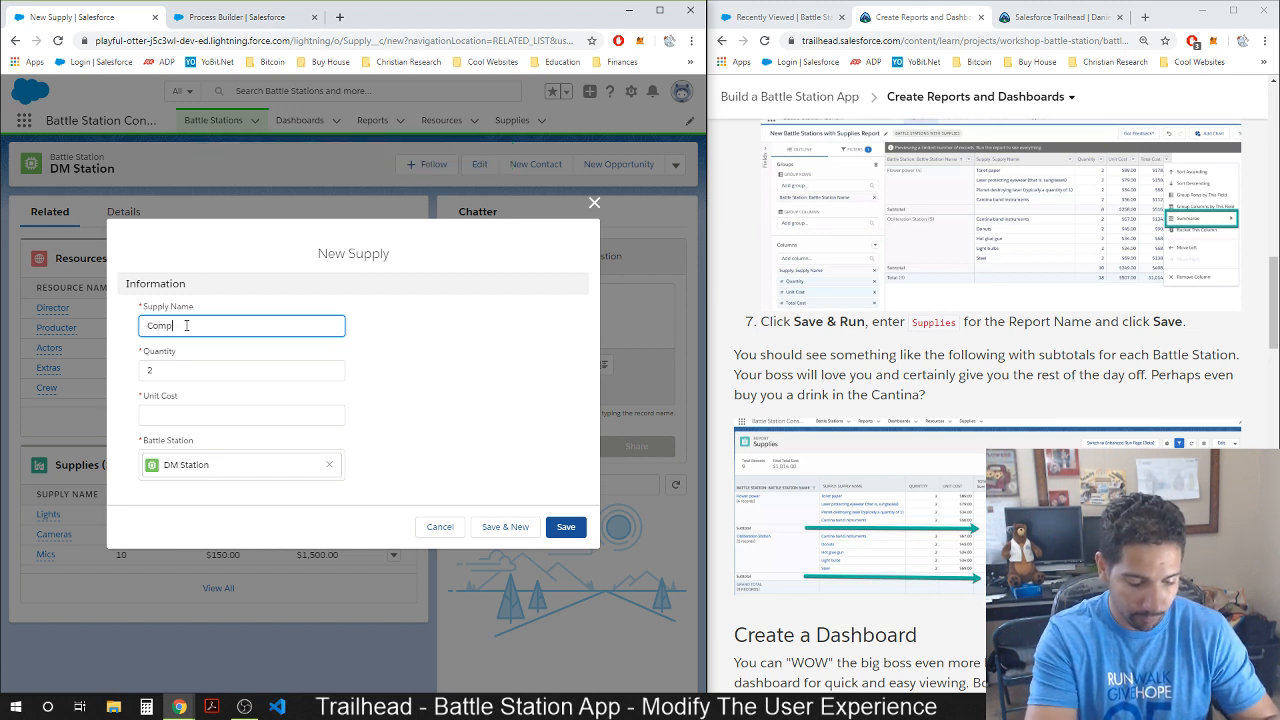
text(uter)
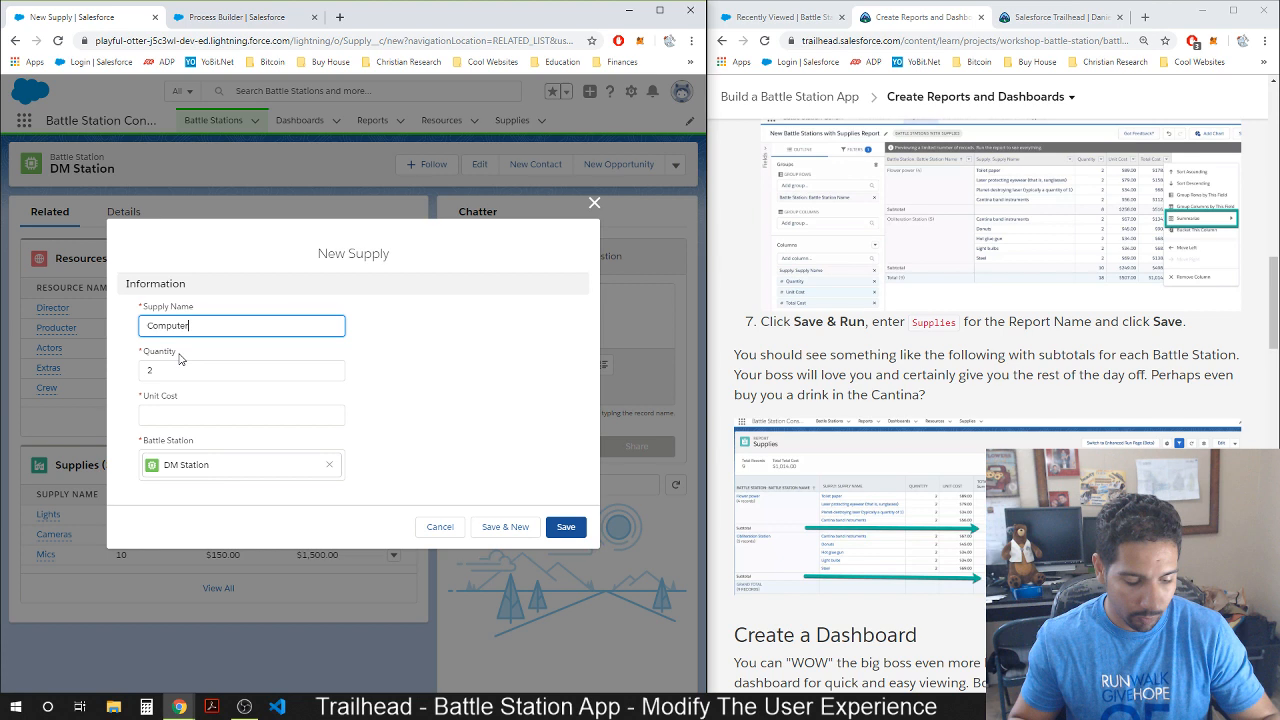
text(s)
click(177, 369)
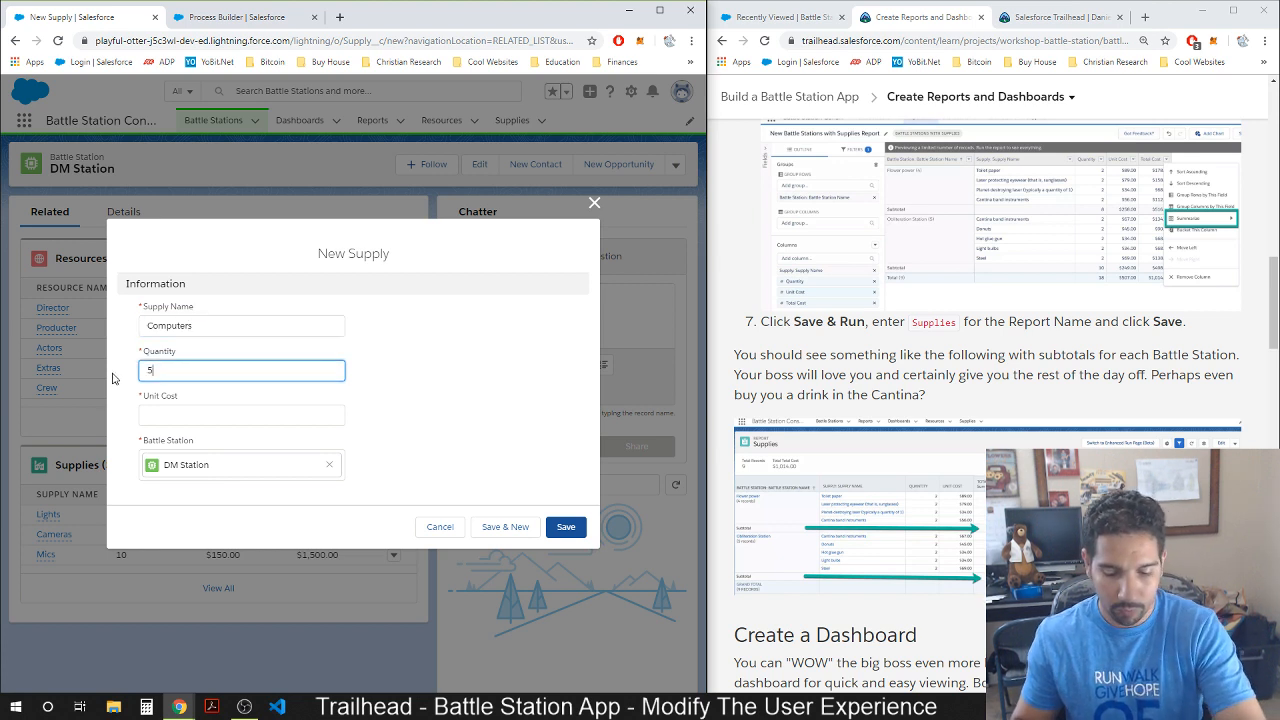
click(168, 415)
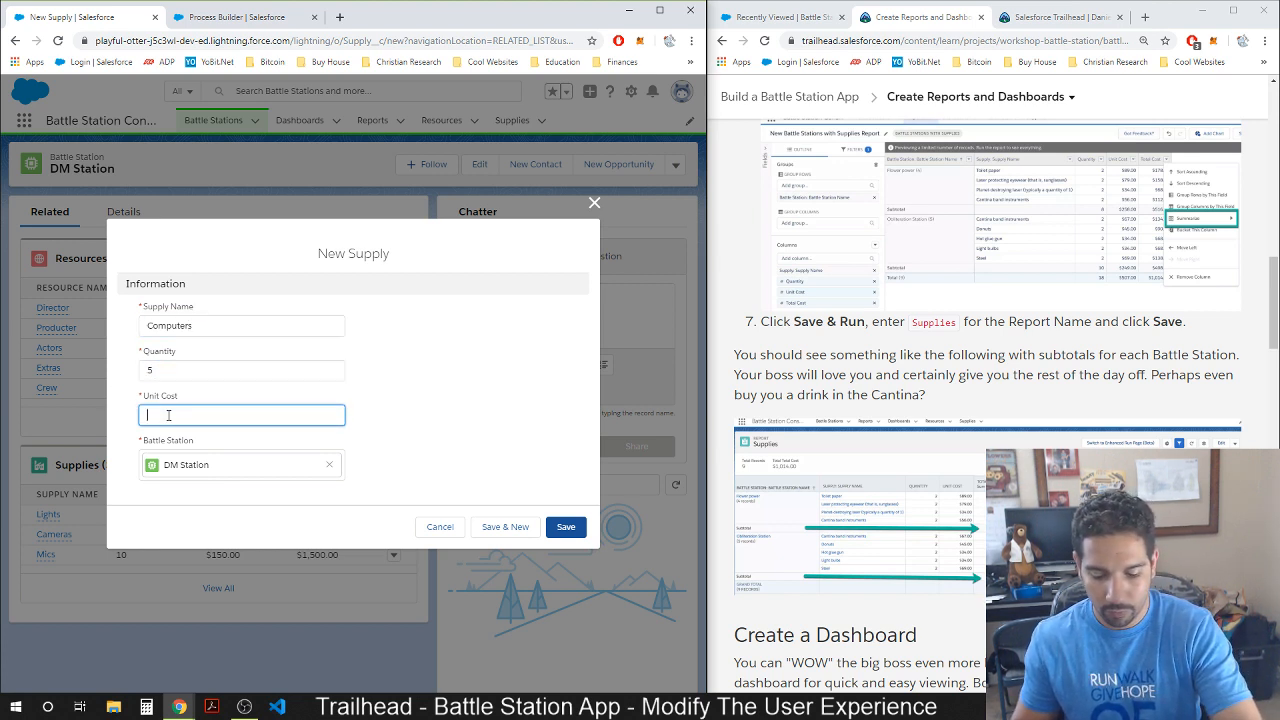
click(566, 527)
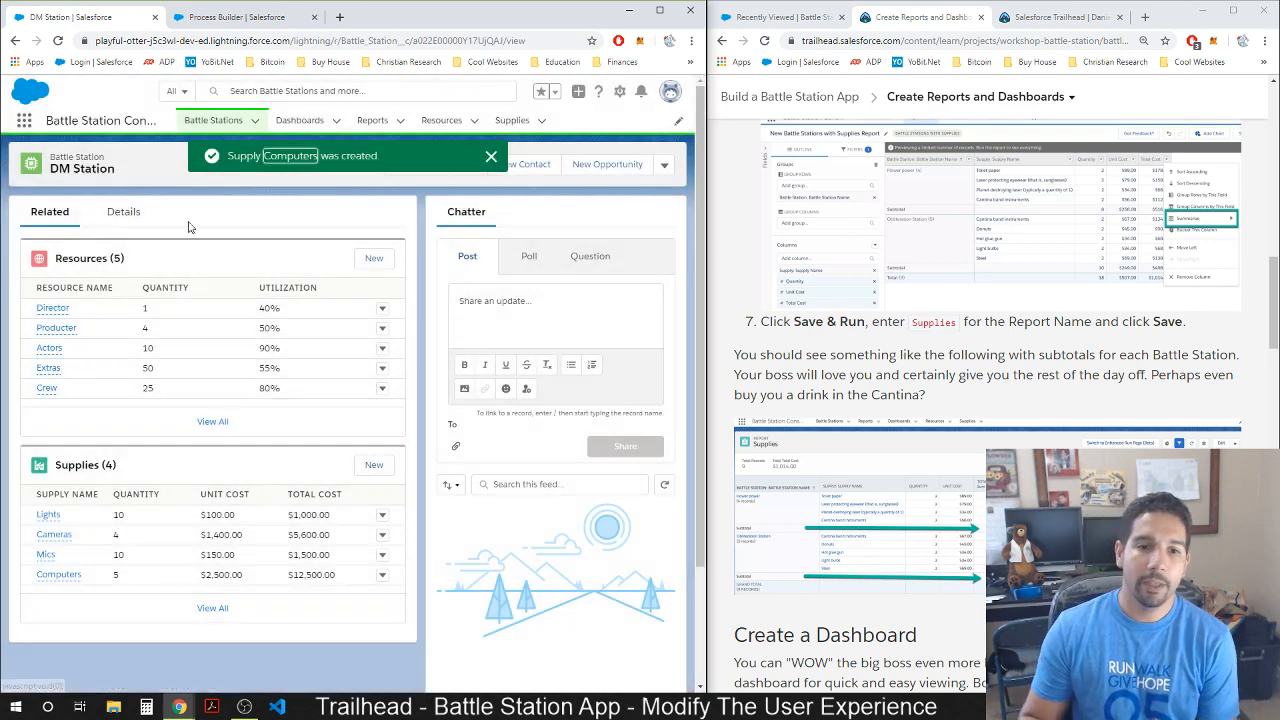
Open the Supplies report and check it against the Trailhead instructions, reading on through the Create a Dashboard steps.
click(371, 119)
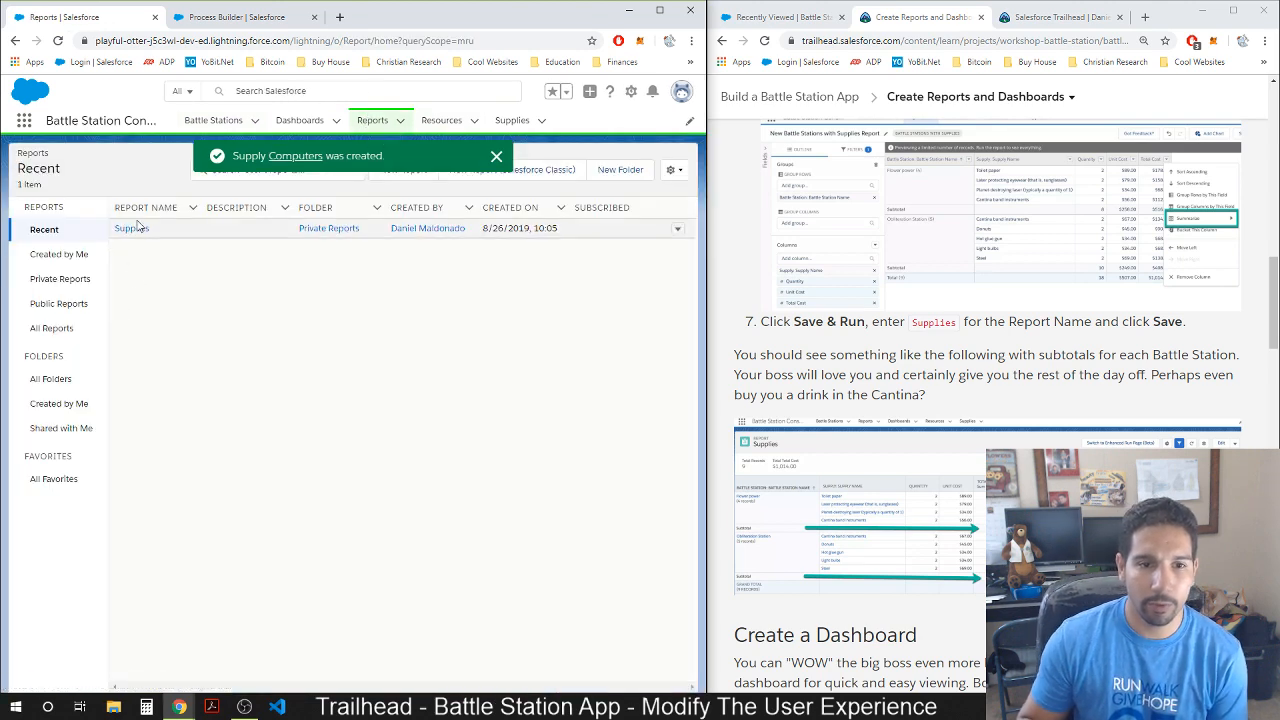
click(134, 228)
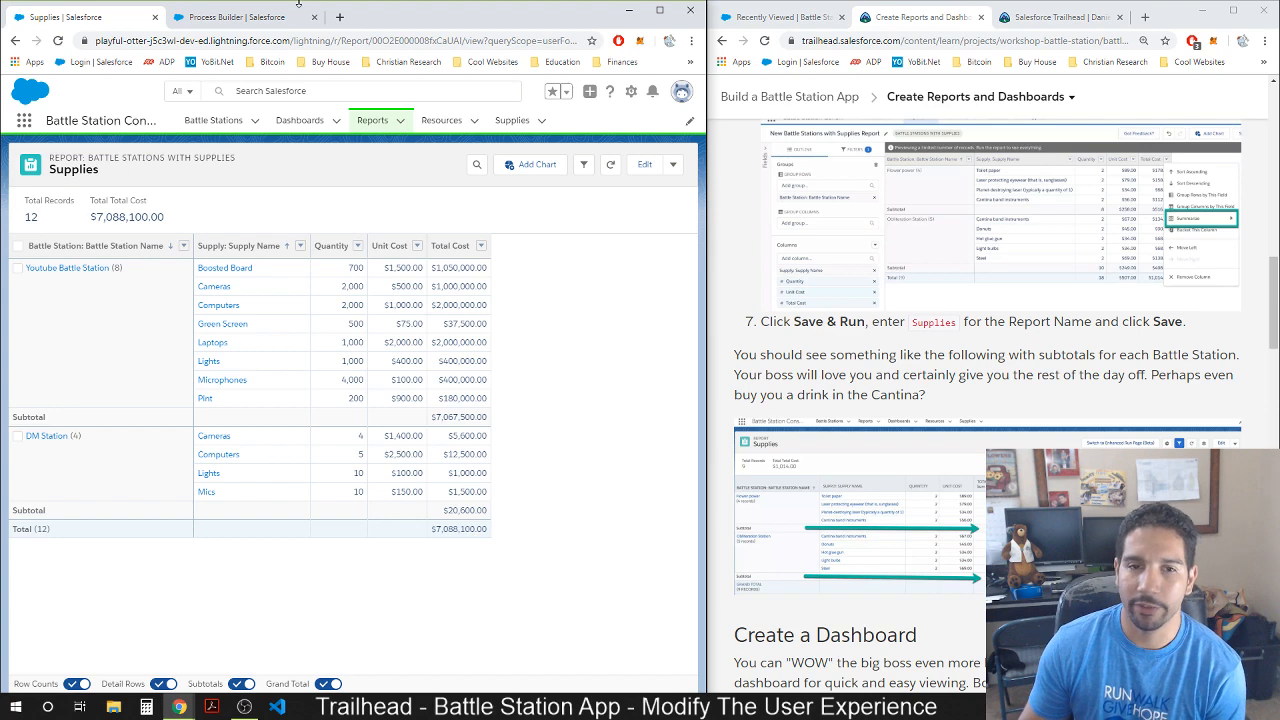
click(1055, 17)
click(922, 17)
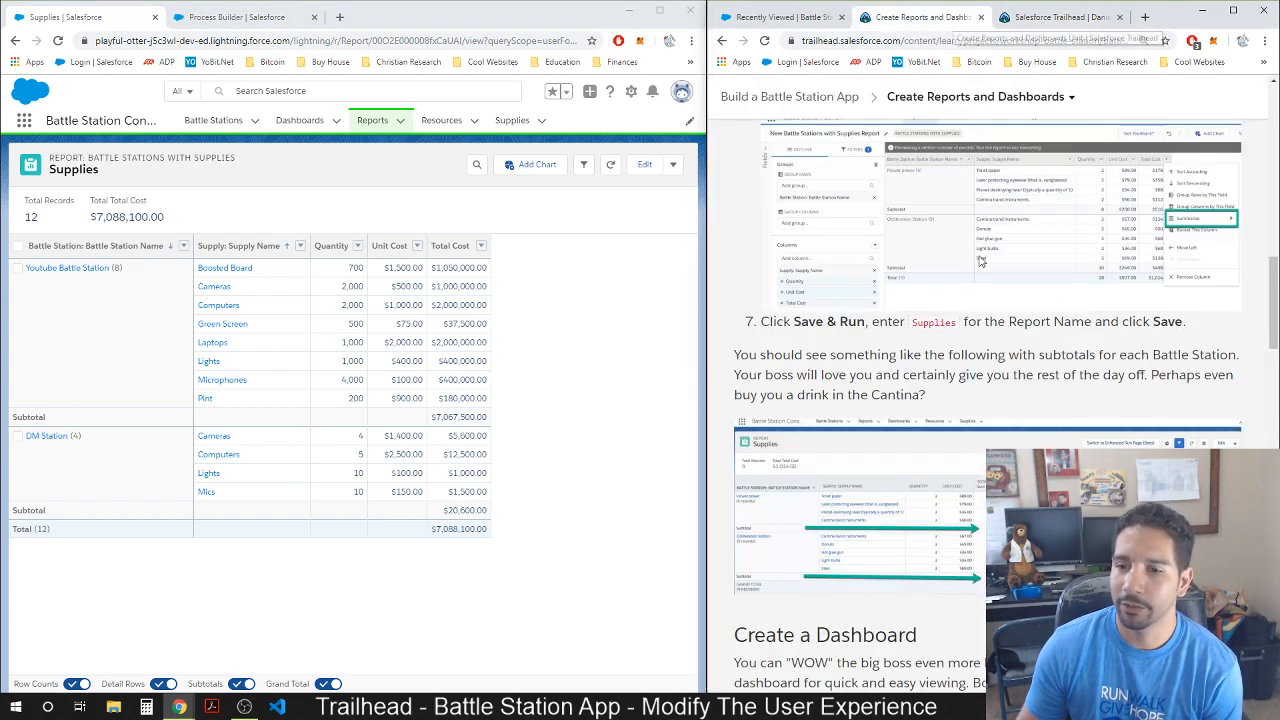
scroll(862, 390, down, 1)
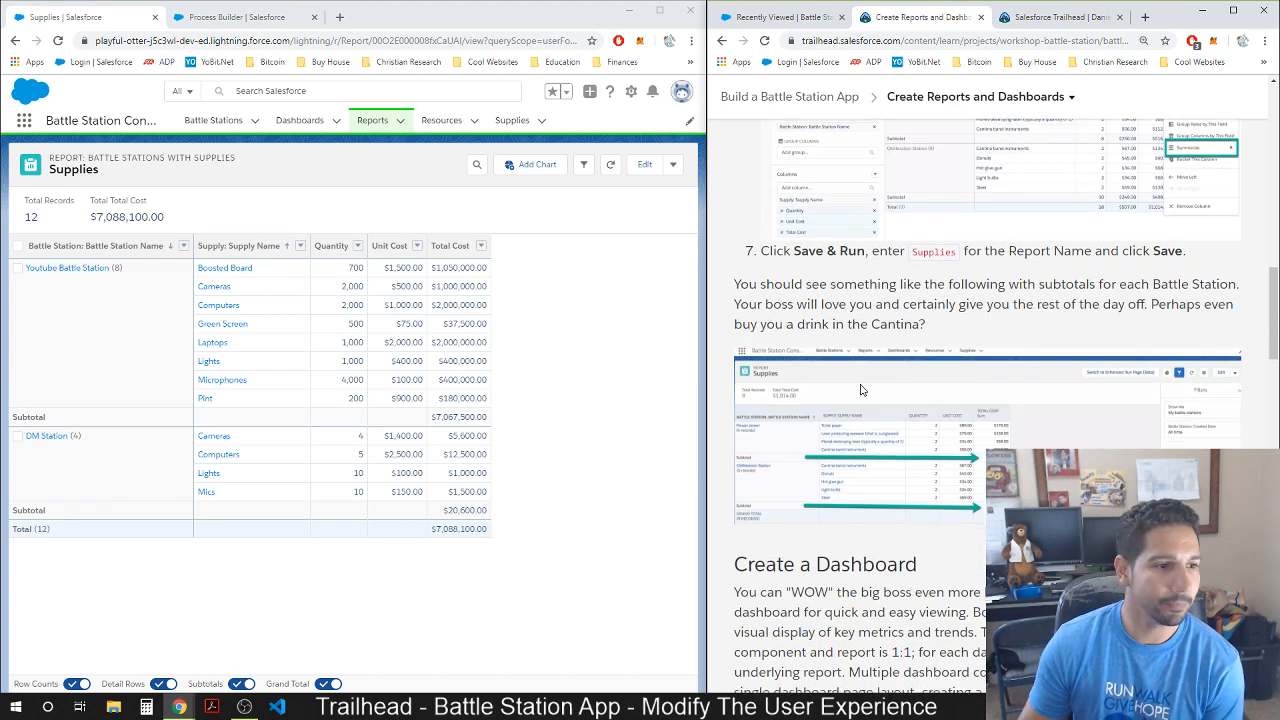
scroll(862, 390, down, 1)
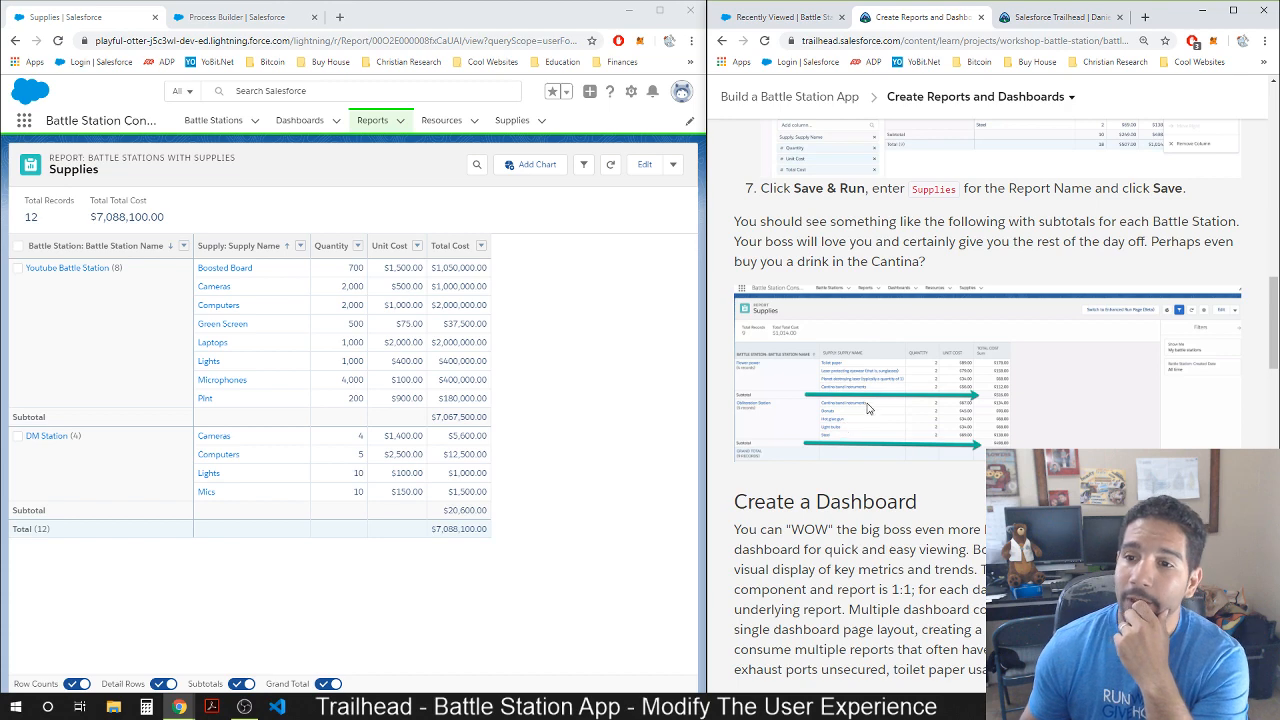
scroll(885, 343, up, 2)
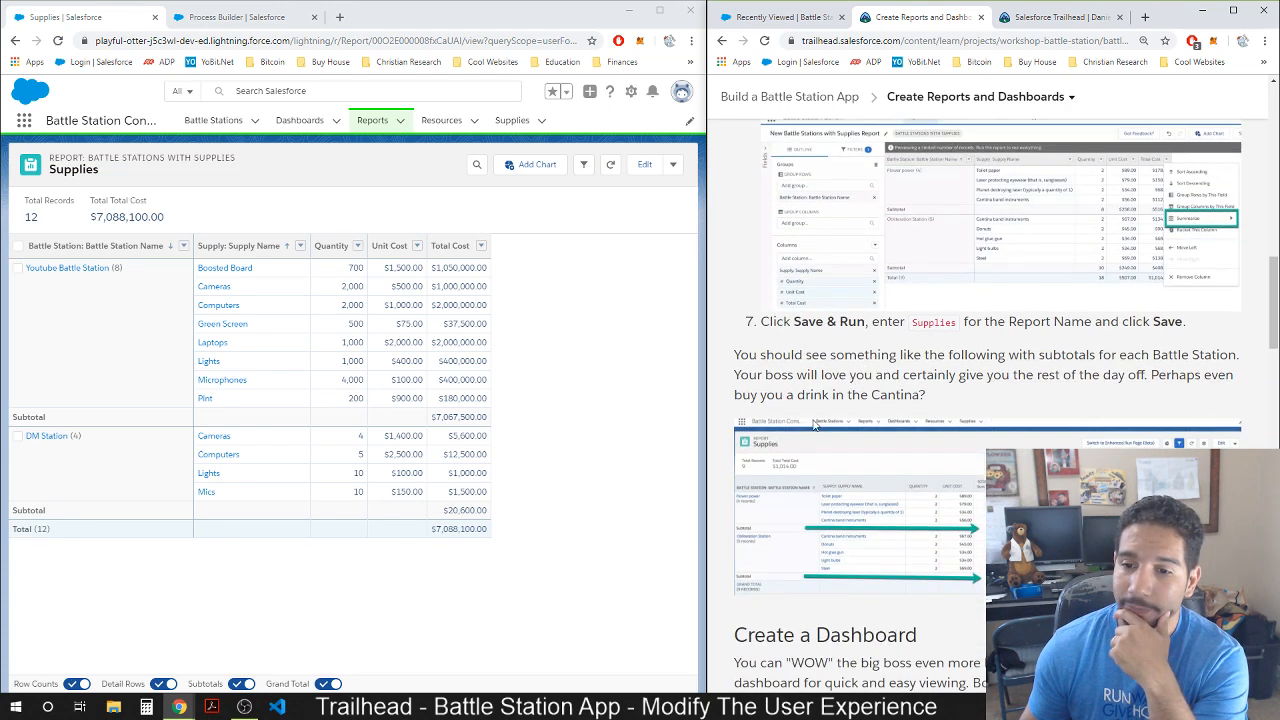
scroll(808, 421, down, 2)
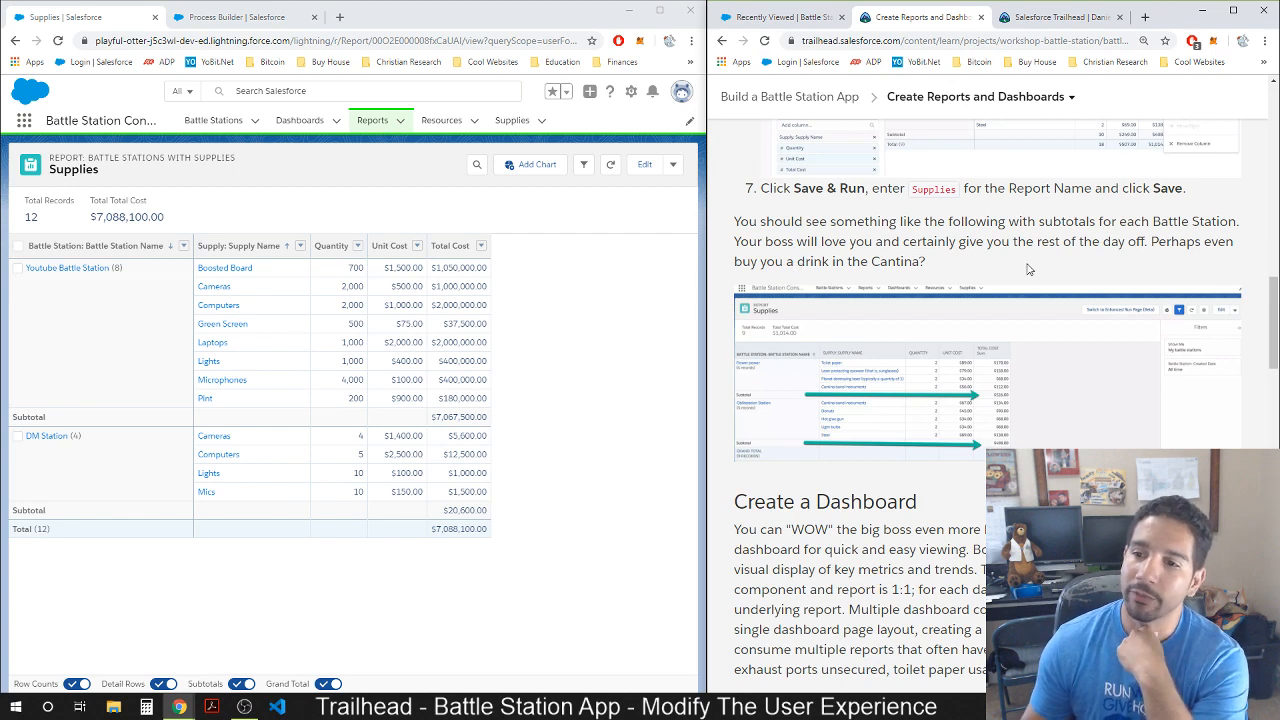
scroll(889, 361, down, 2)
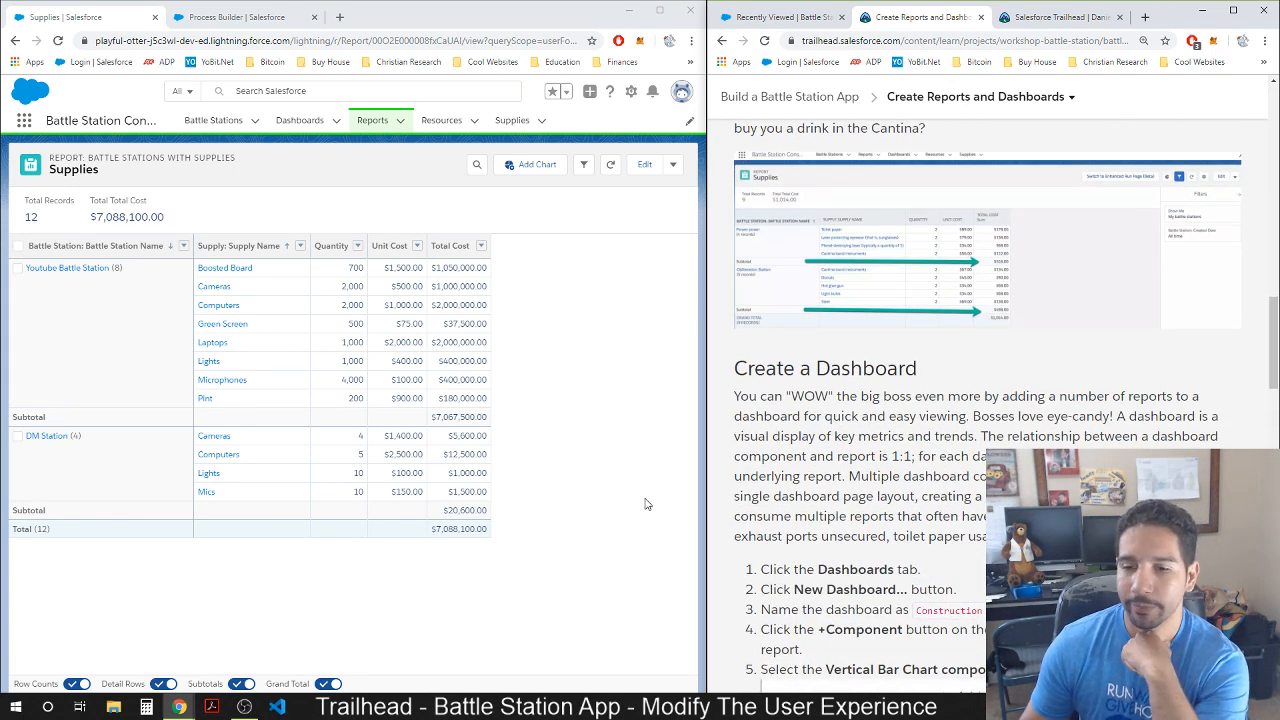
scroll(820, 430, down, 2)
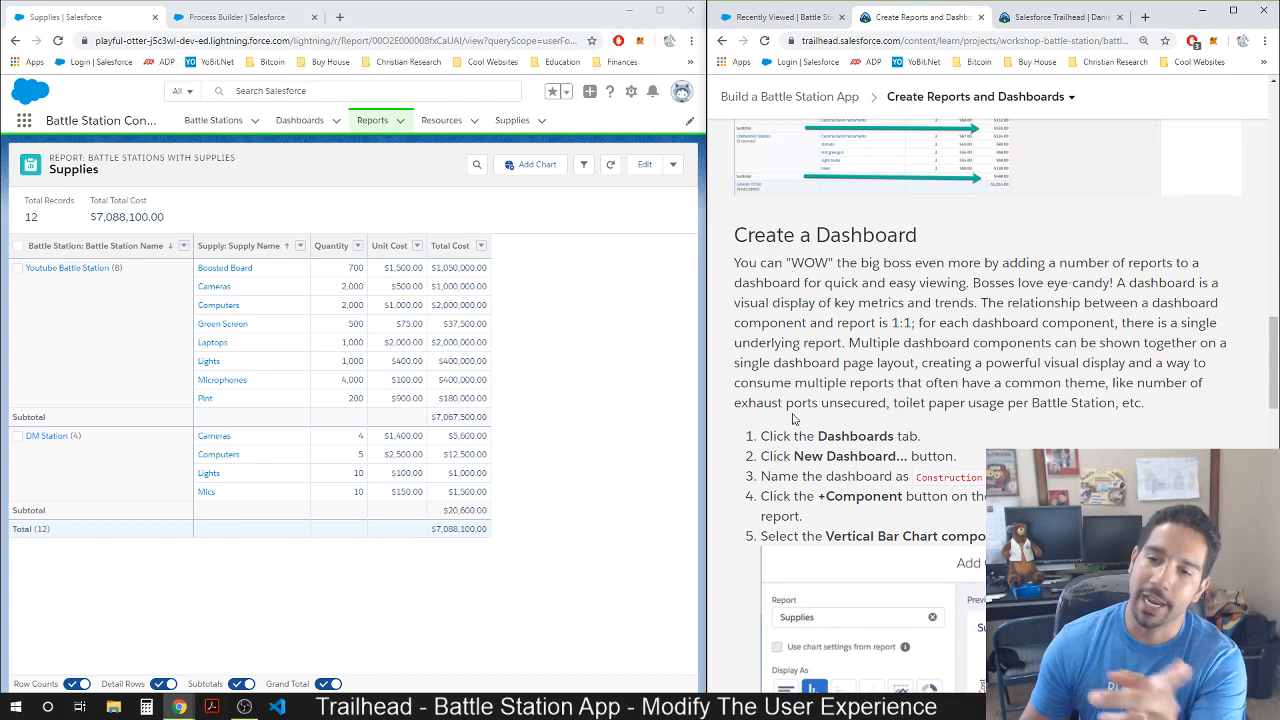
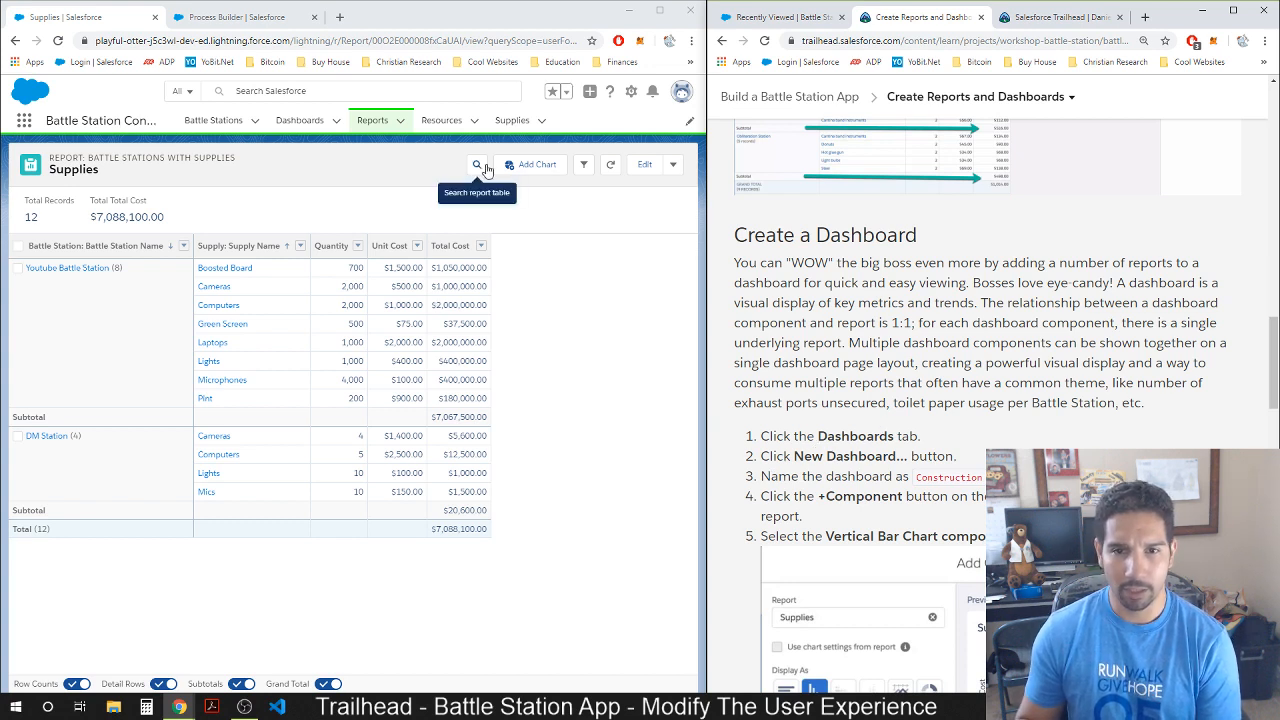
Create a new dashboard named Construction in the Private Dashboards folder, leaving its description empty.
click(304, 119)
click(305, 119)
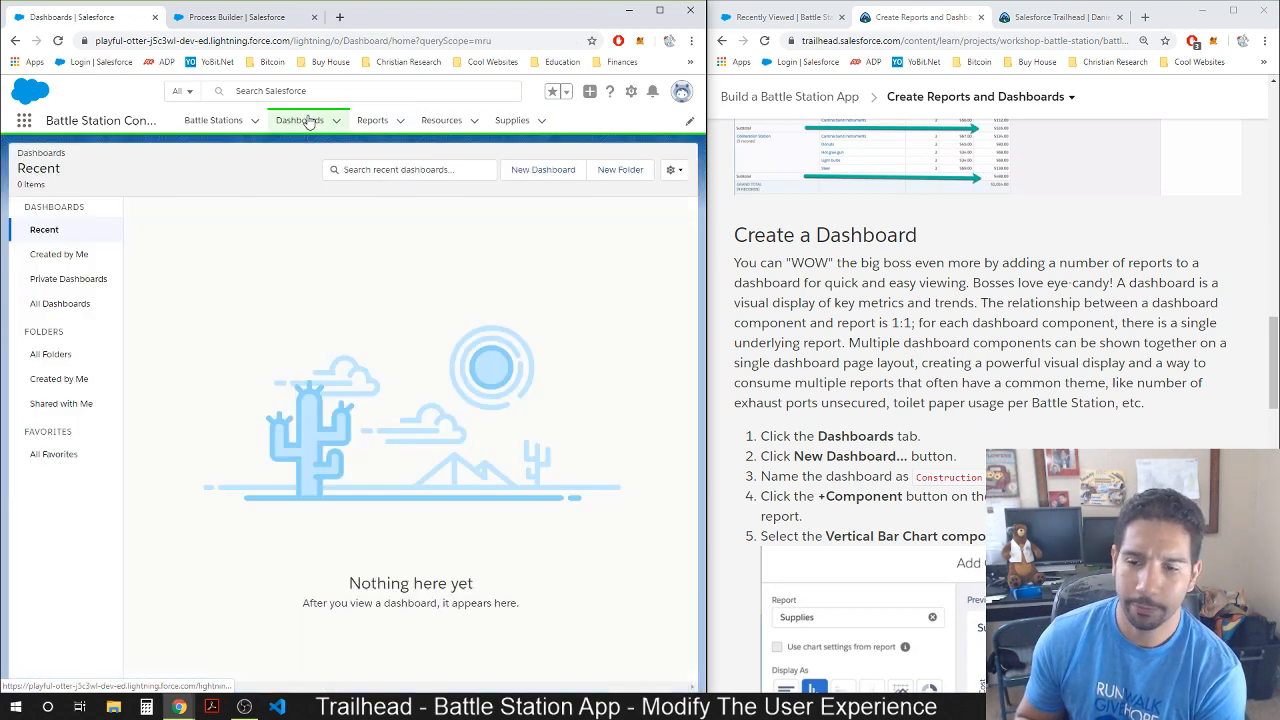
click(527, 172)
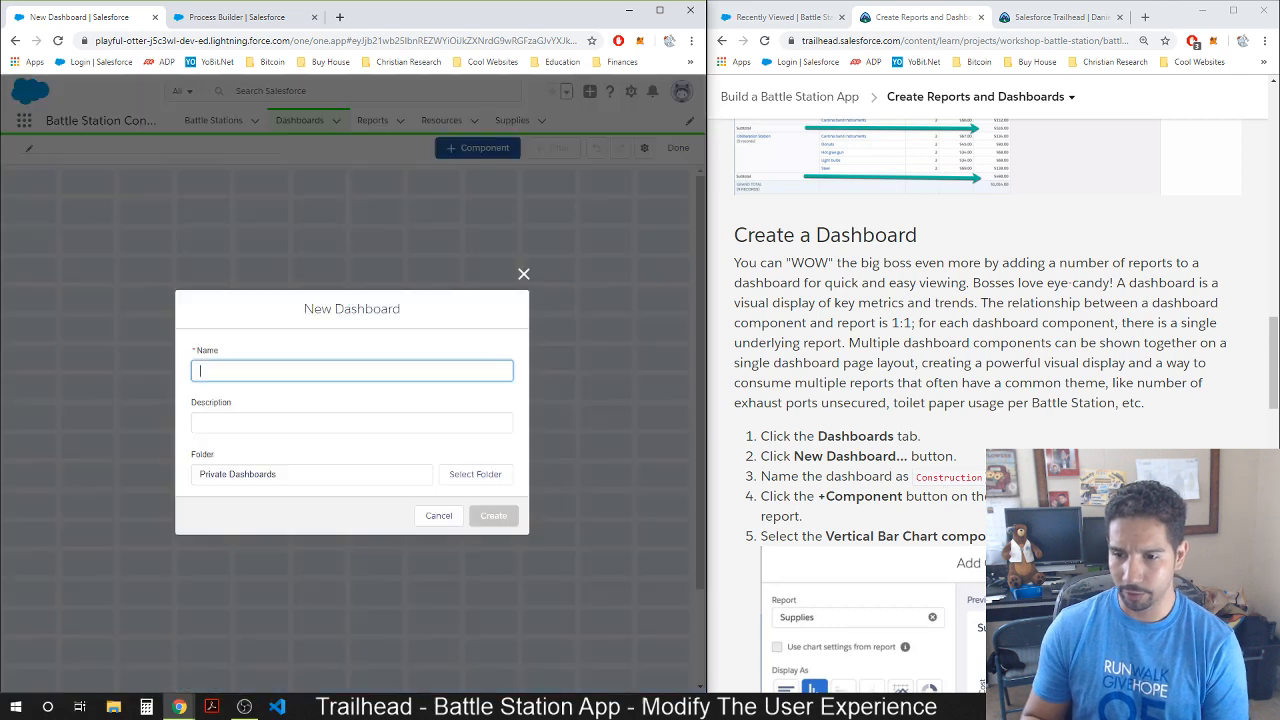
drag(984, 478, 906, 476)
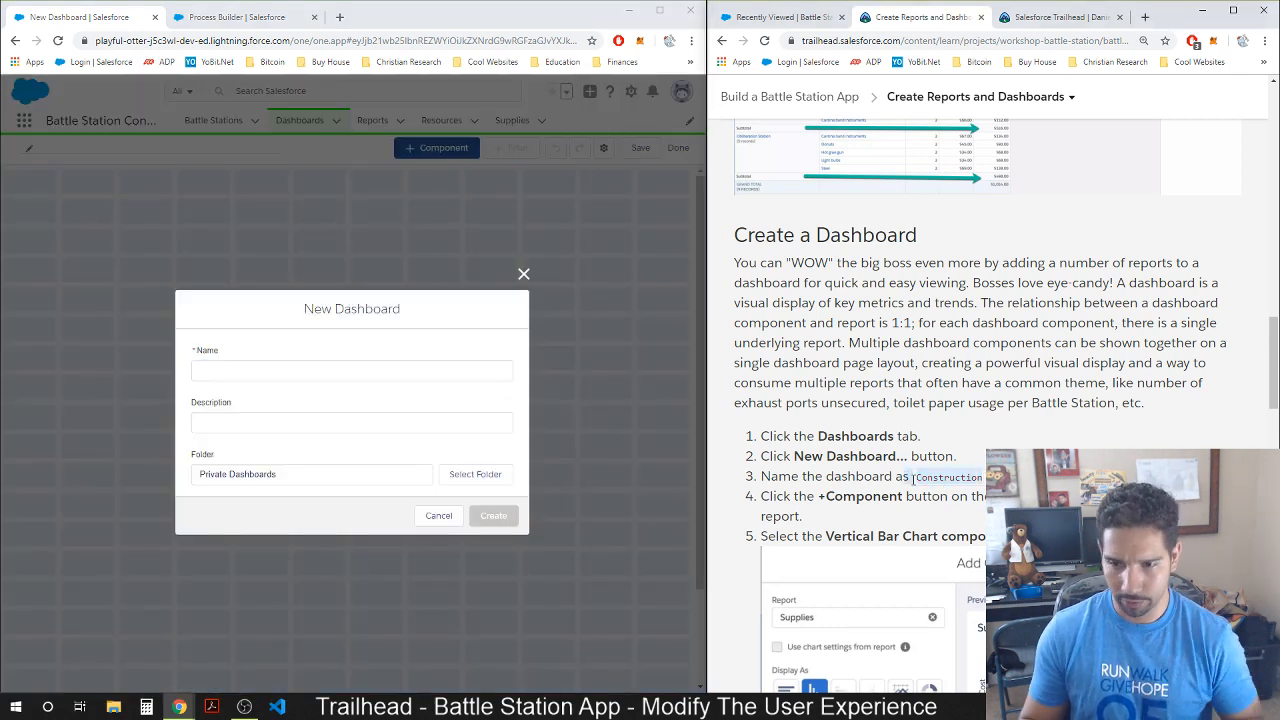
click(305, 368)
text(Co)
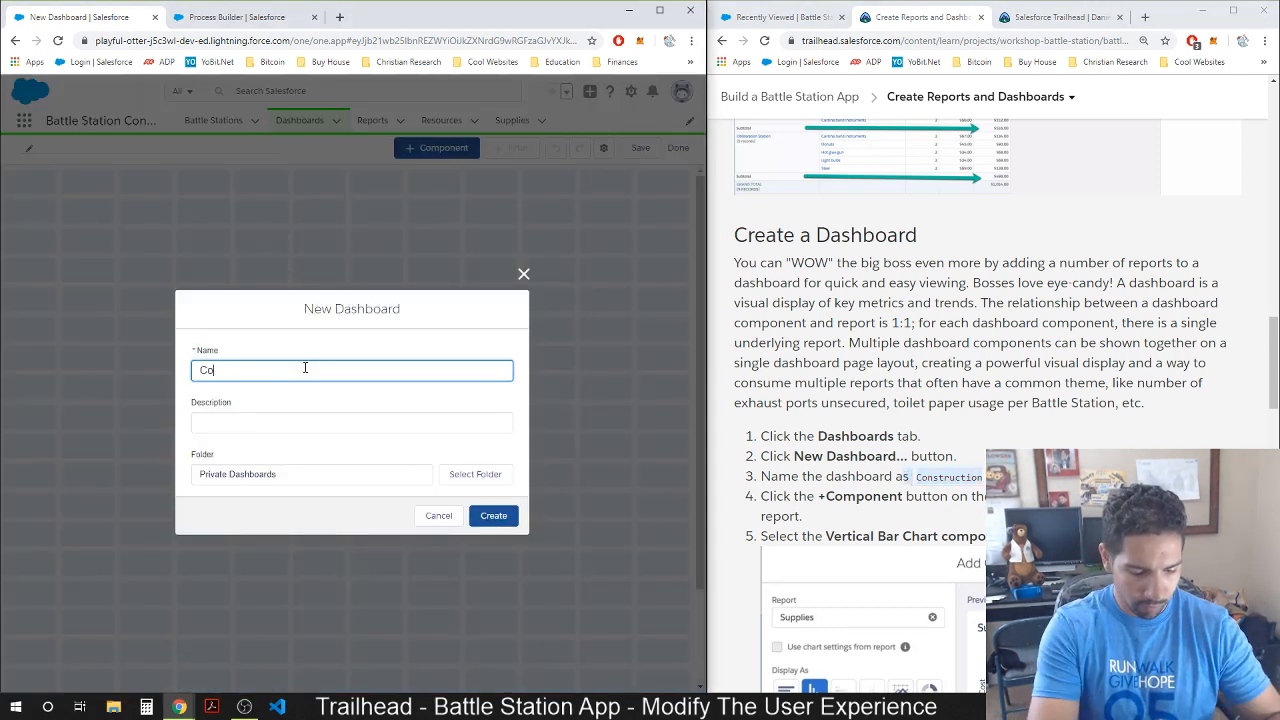
text(nstruction)
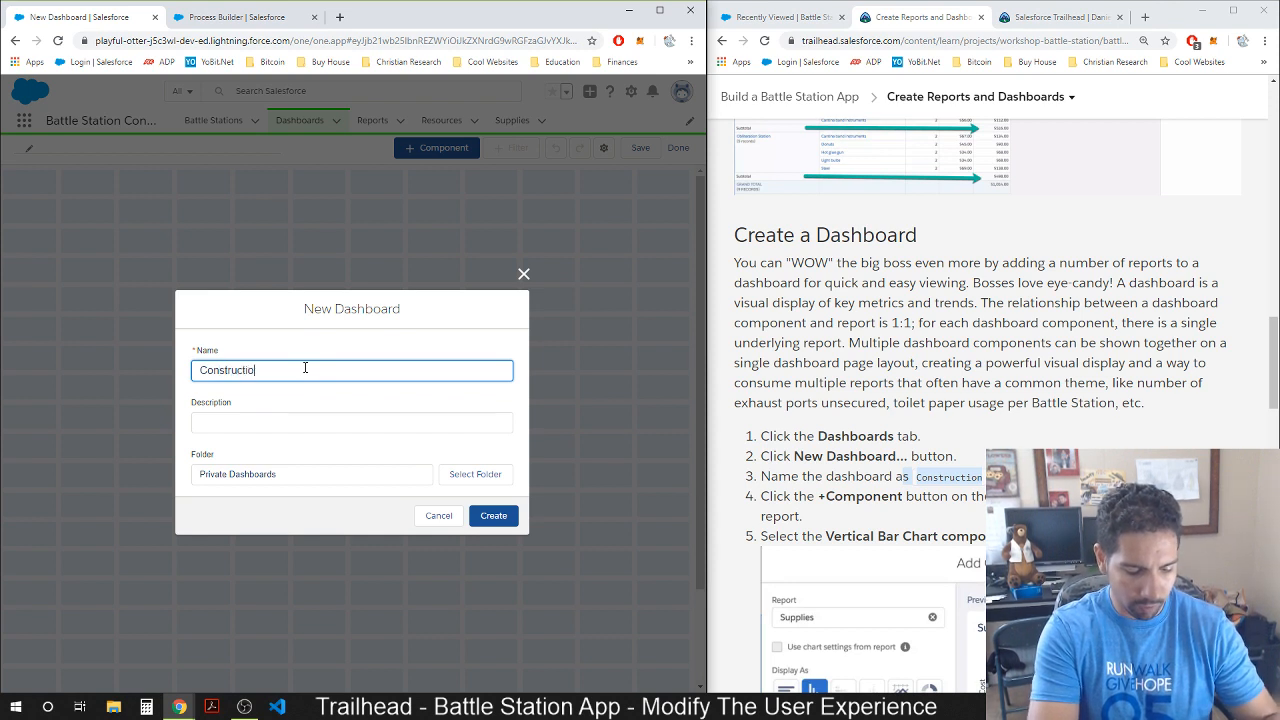
click(279, 427)
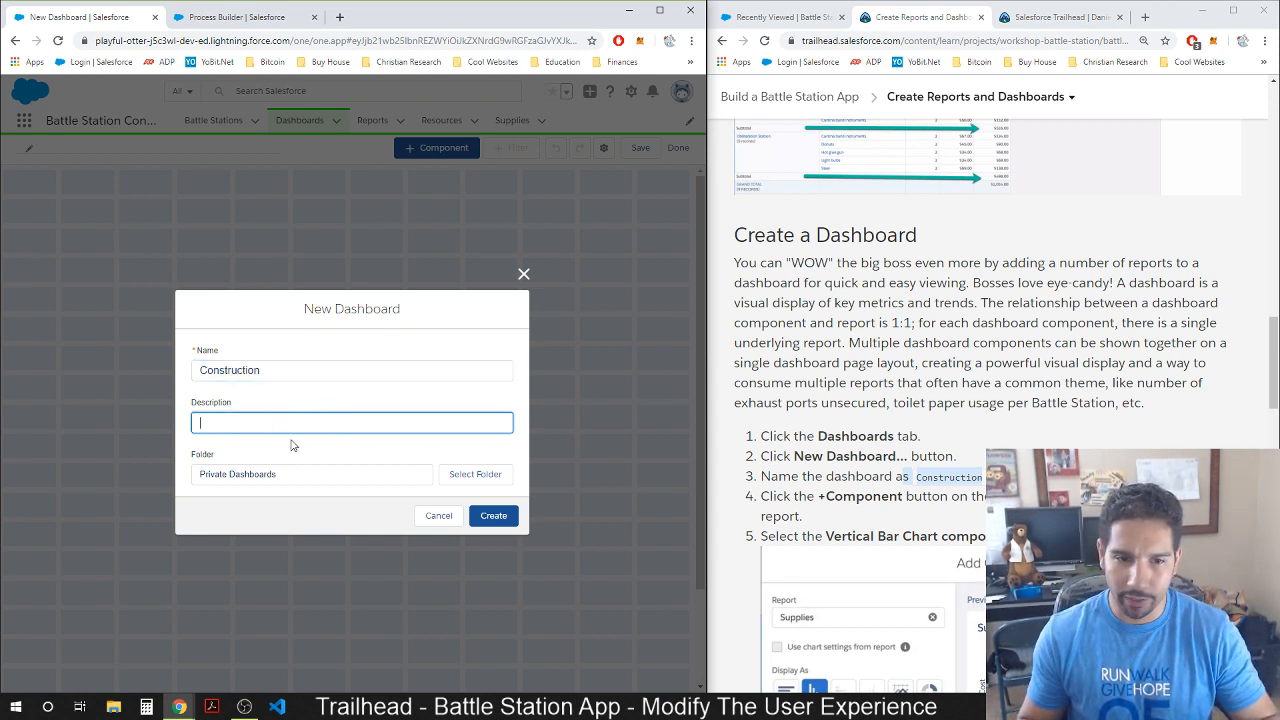
click(495, 516)
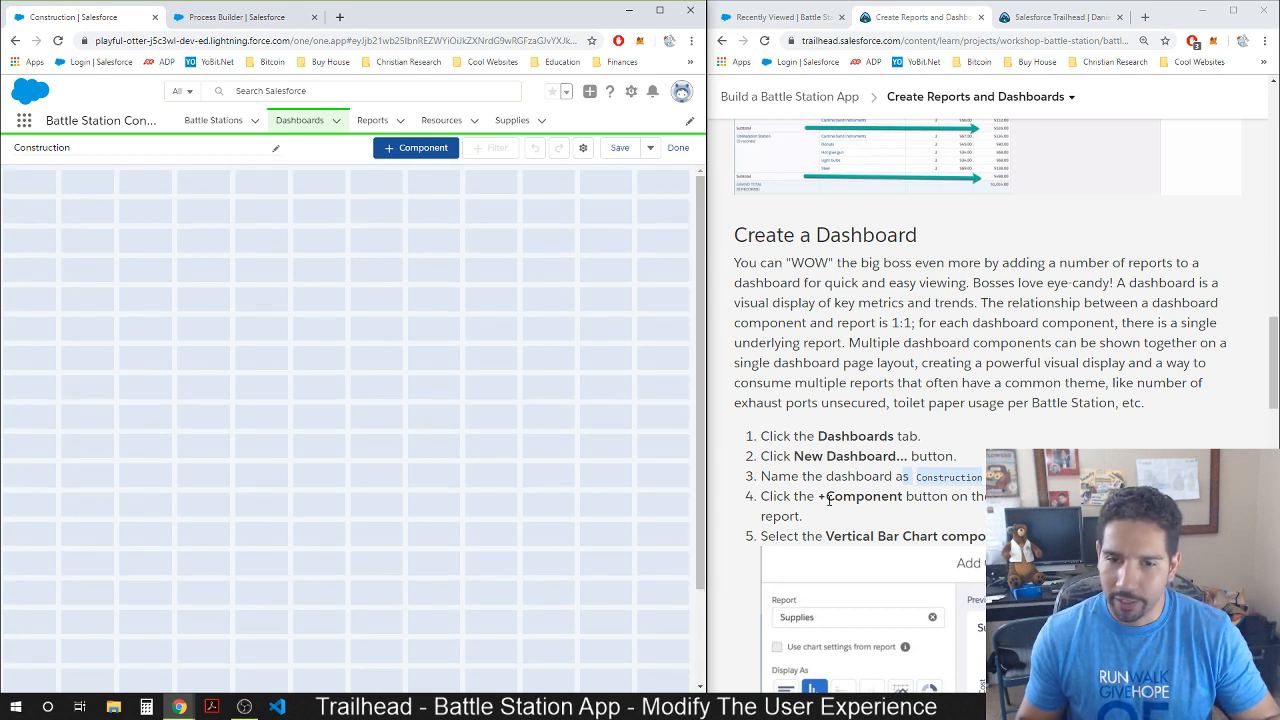
Add a component to the Construction dashboard showing the Supplies report as a vertical bar chart.
click(412, 152)
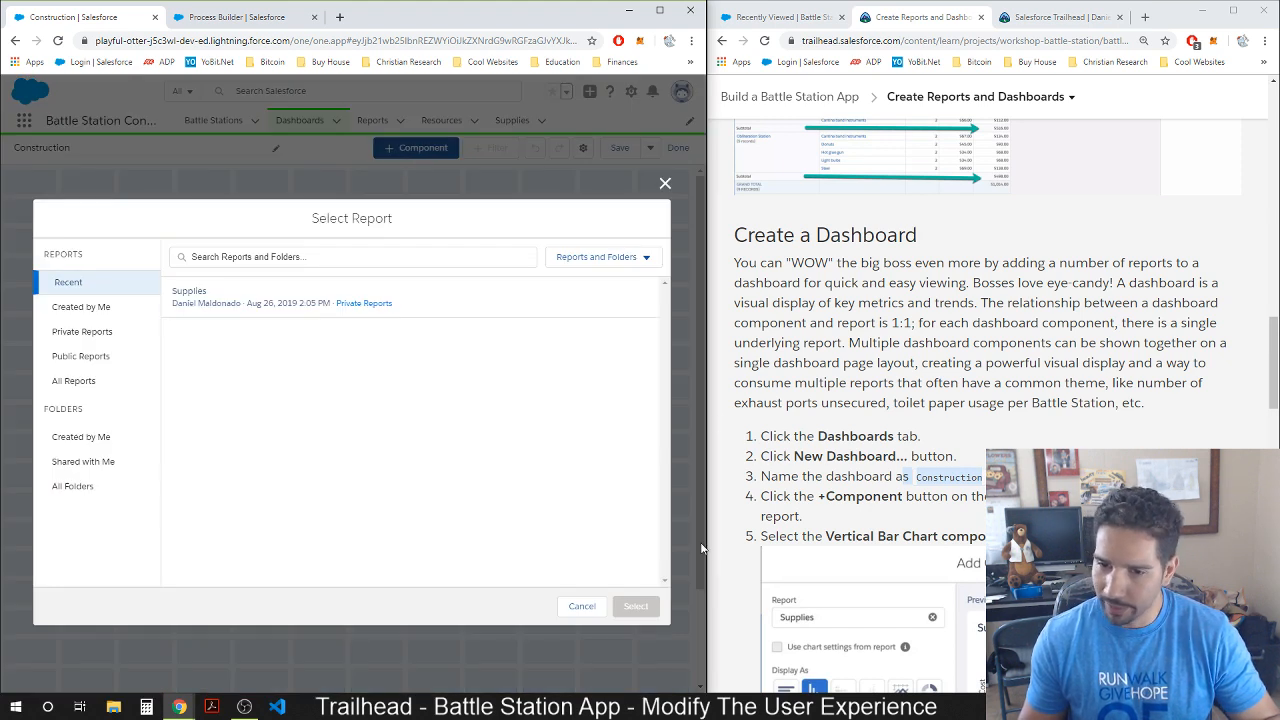
click(183, 298)
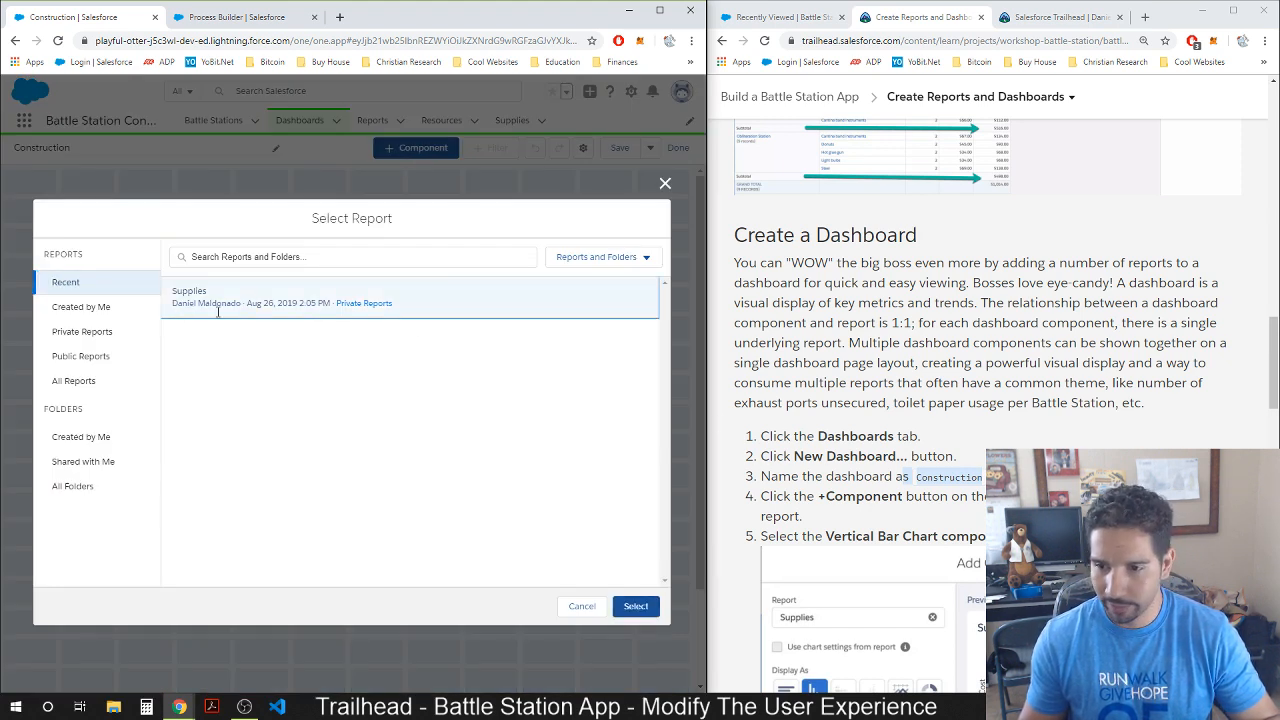
click(636, 606)
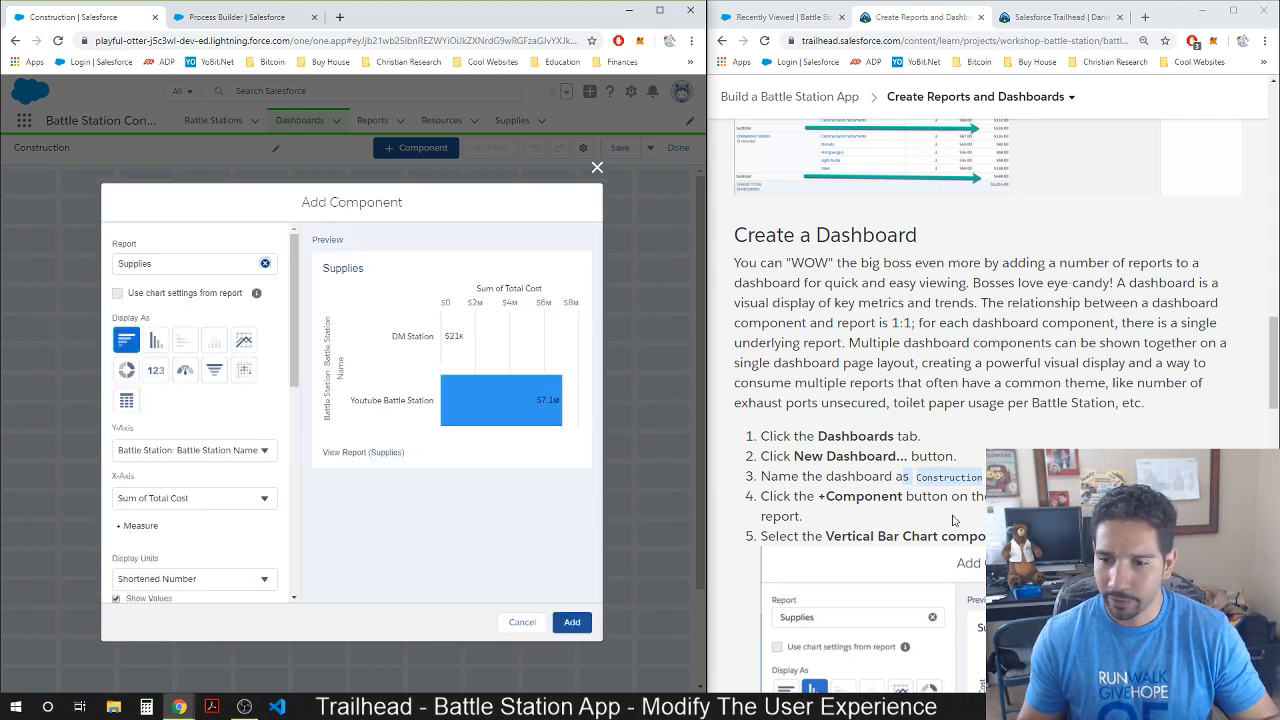
scroll(953, 520, down, 2)
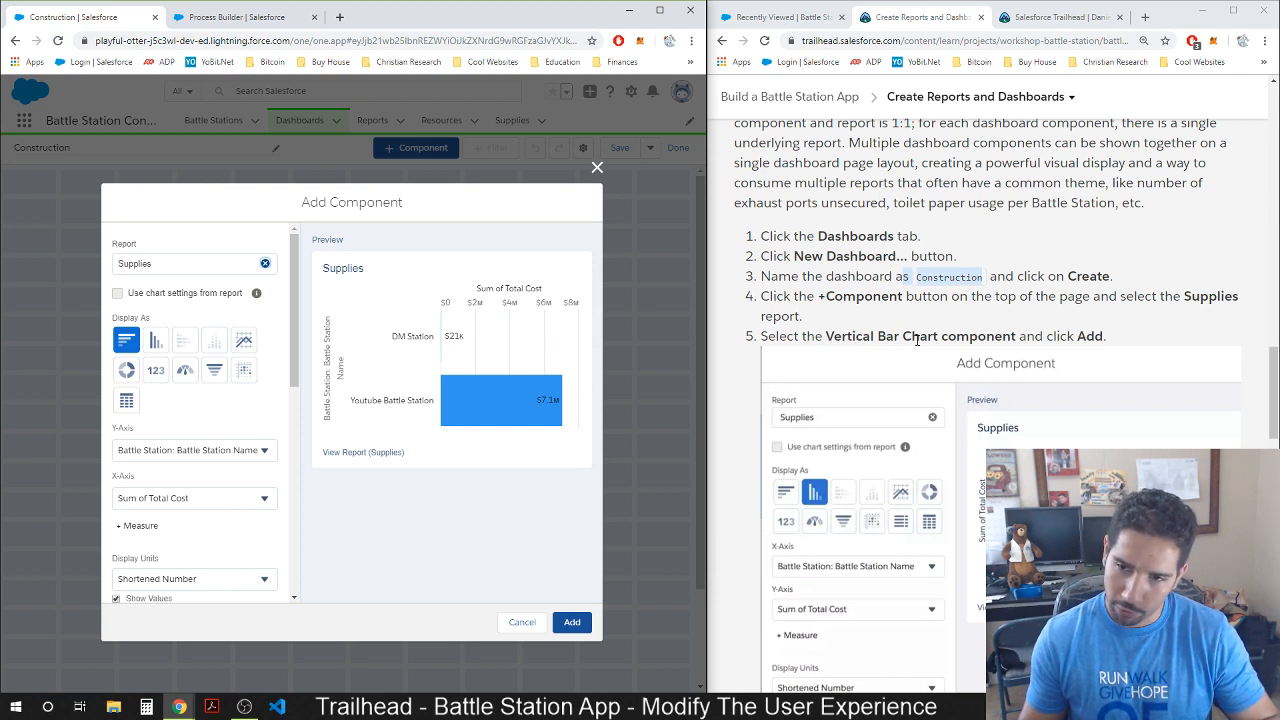
click(156, 344)
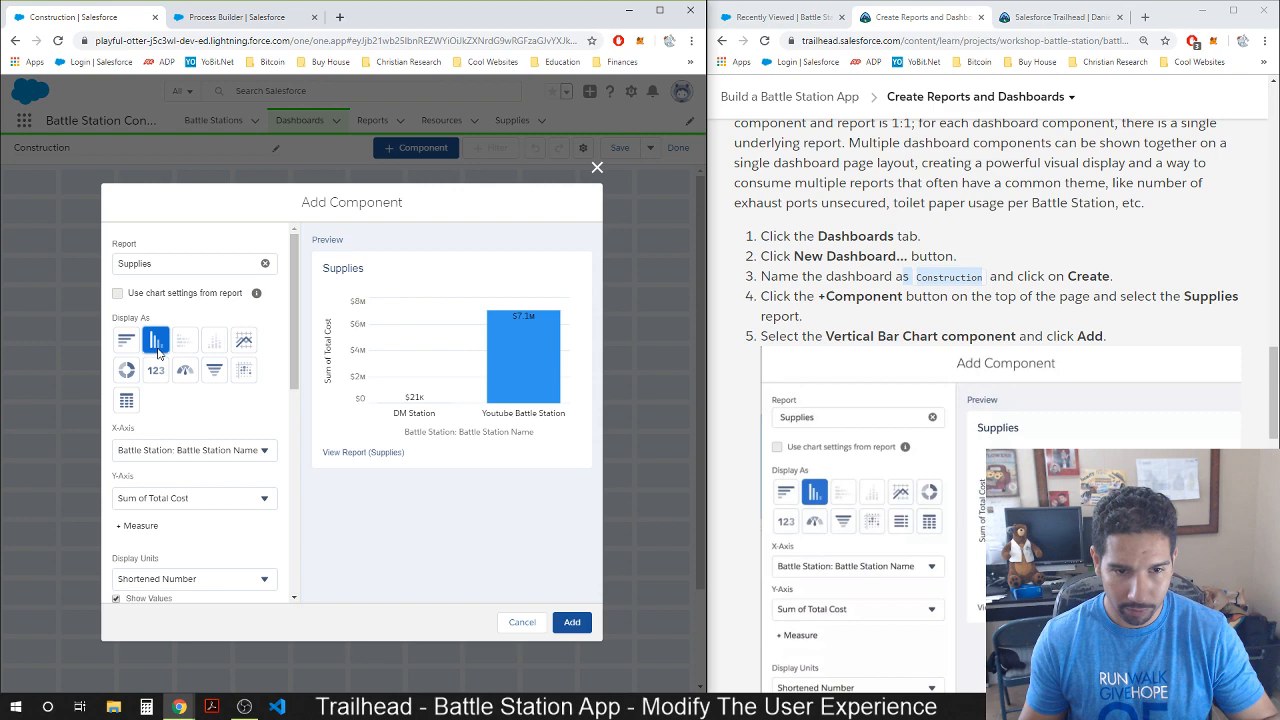
click(571, 624)
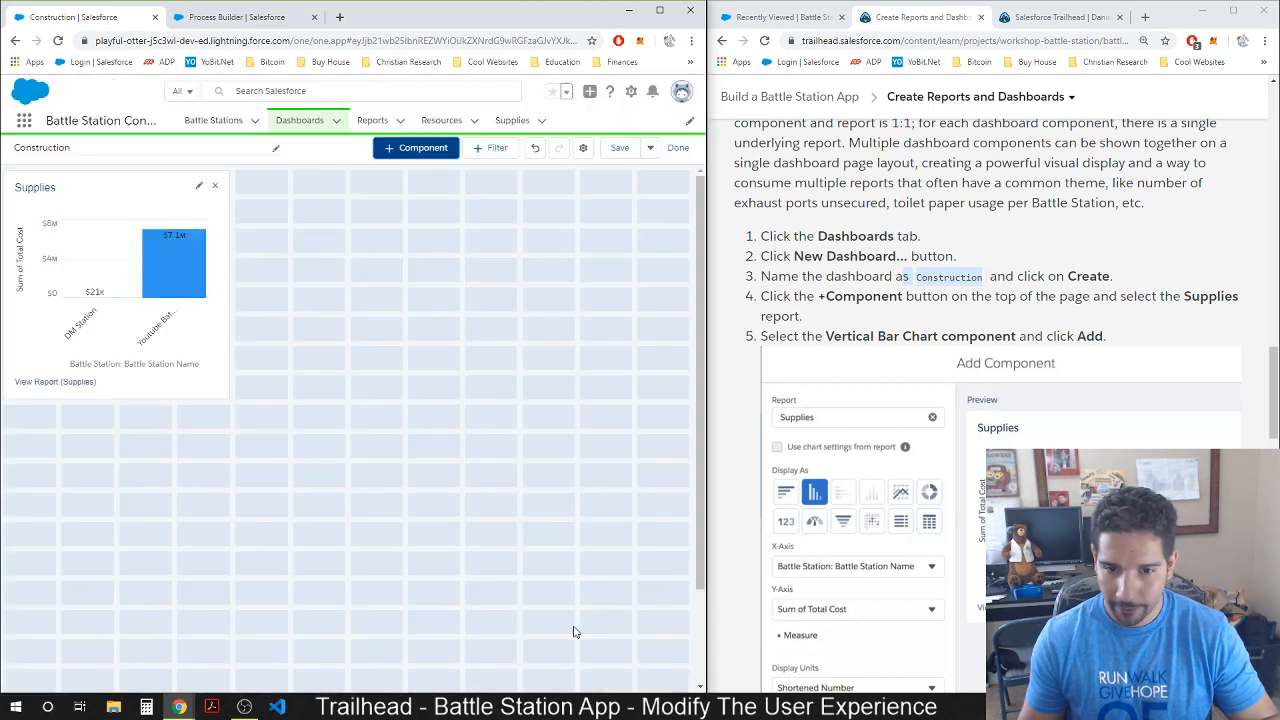
Reopen the Supplies chart component's settings, check them against the Trailhead example from chart type to theme, and close them without changes.
scroll(938, 487, down, 2)
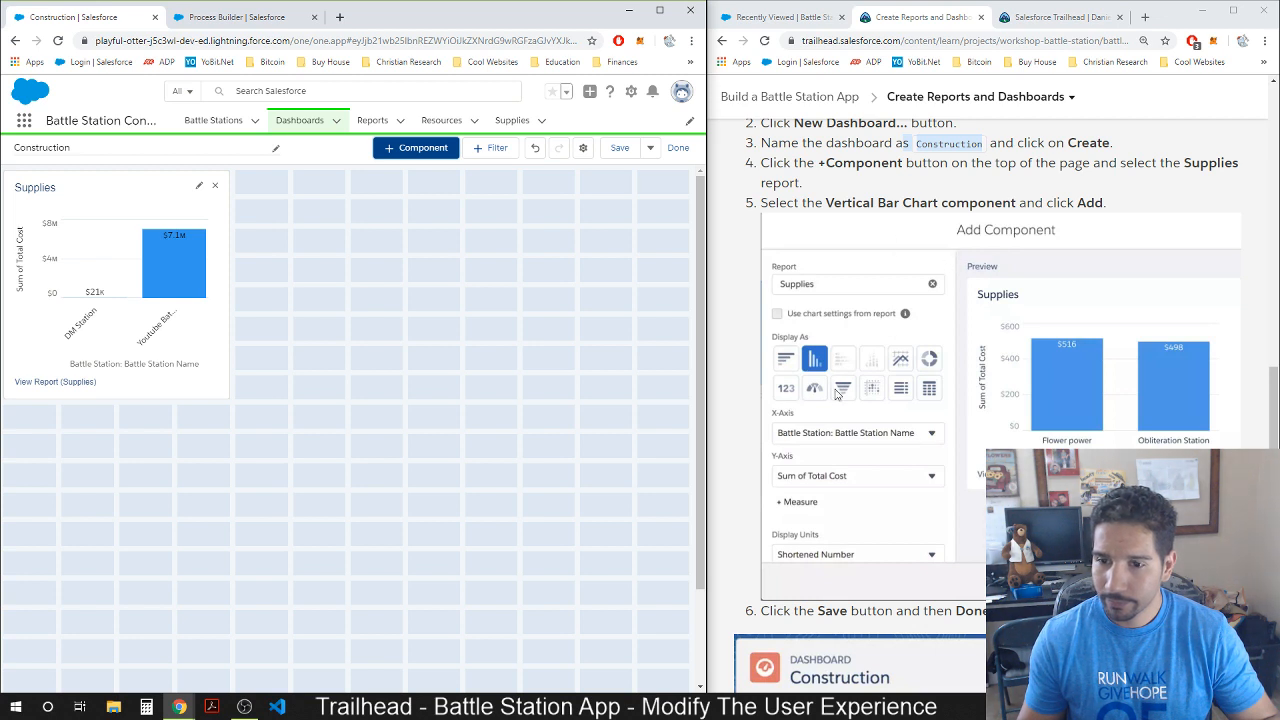
click(199, 186)
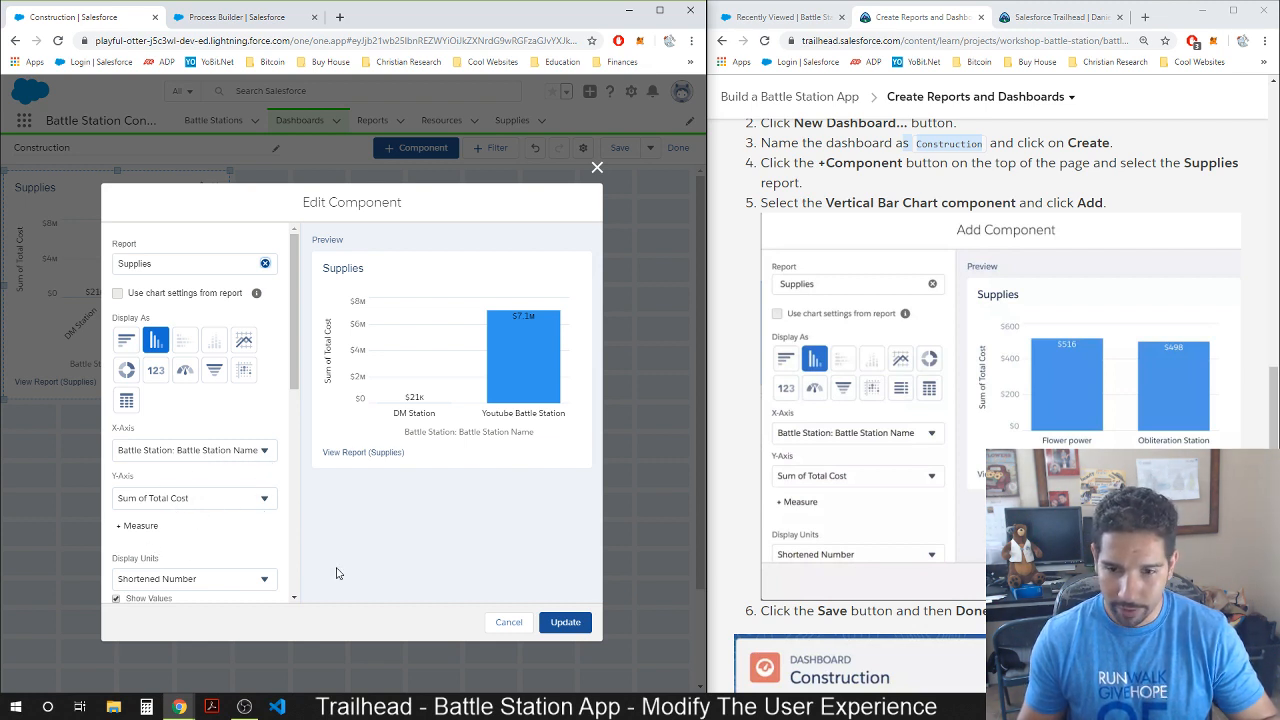
scroll(849, 519, down, 1)
scroll(890, 483, up, 1)
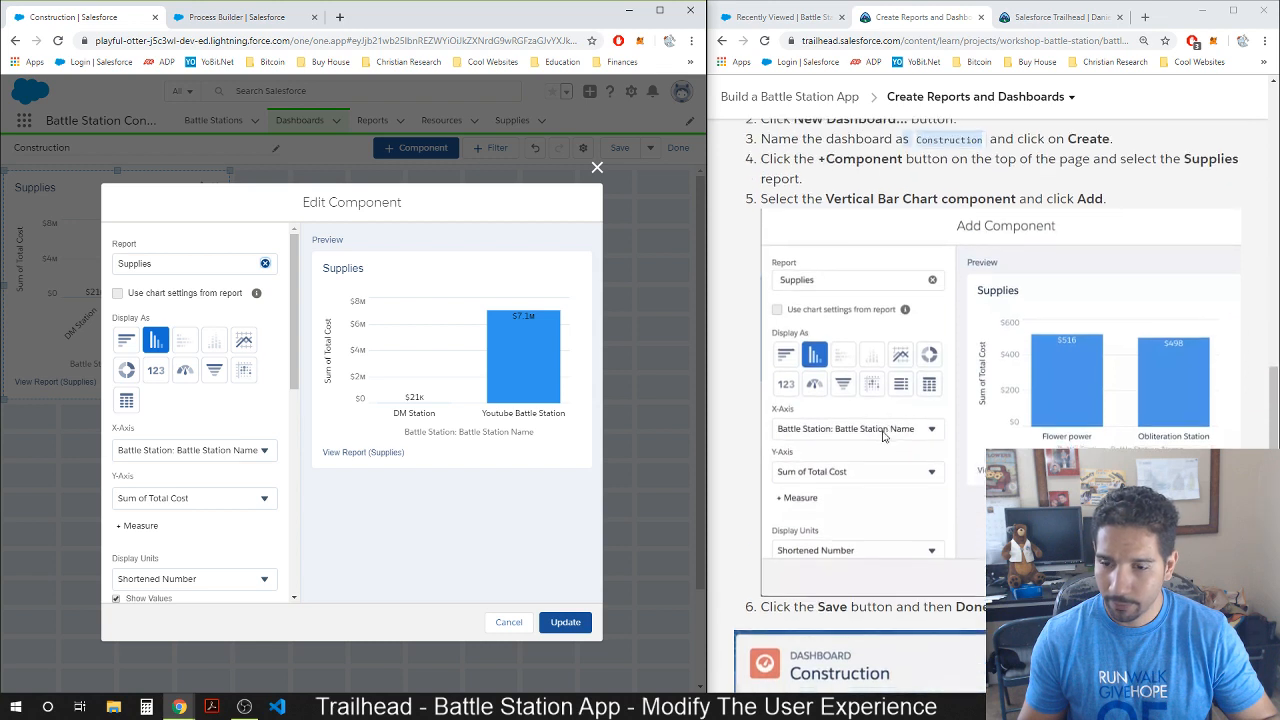
scroll(851, 463, down, 3)
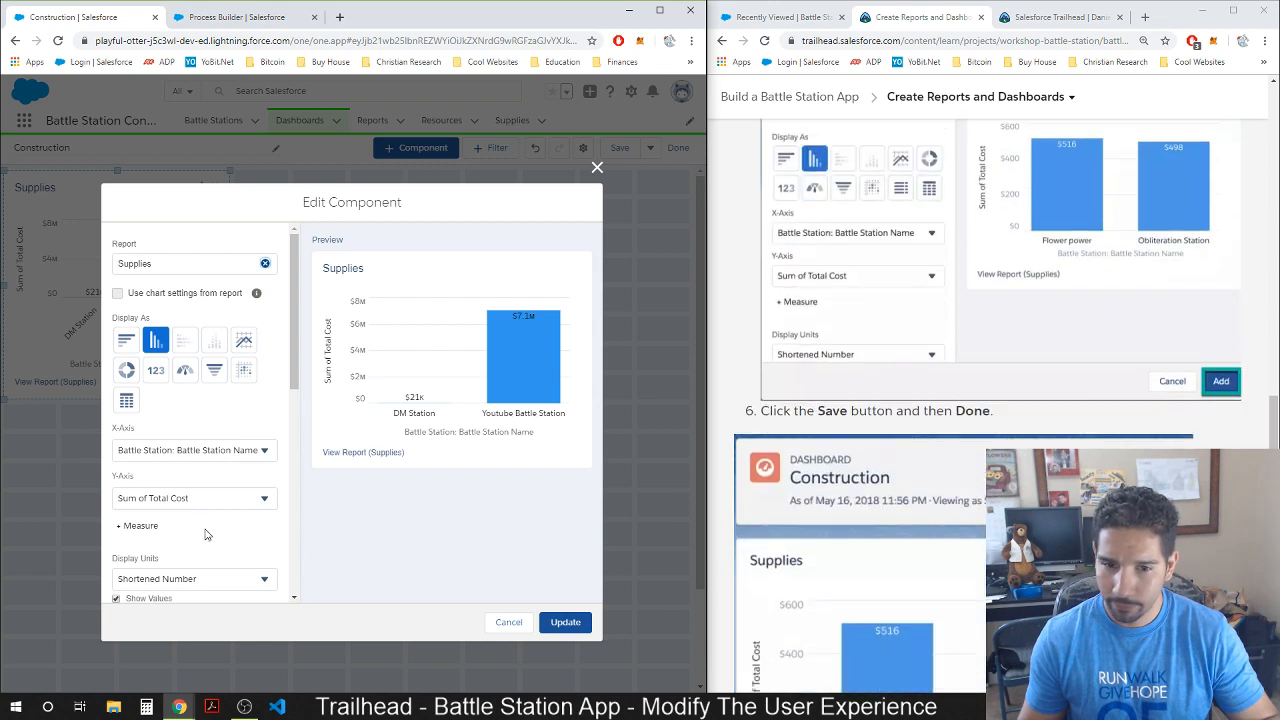
scroll(205, 534, down, 3)
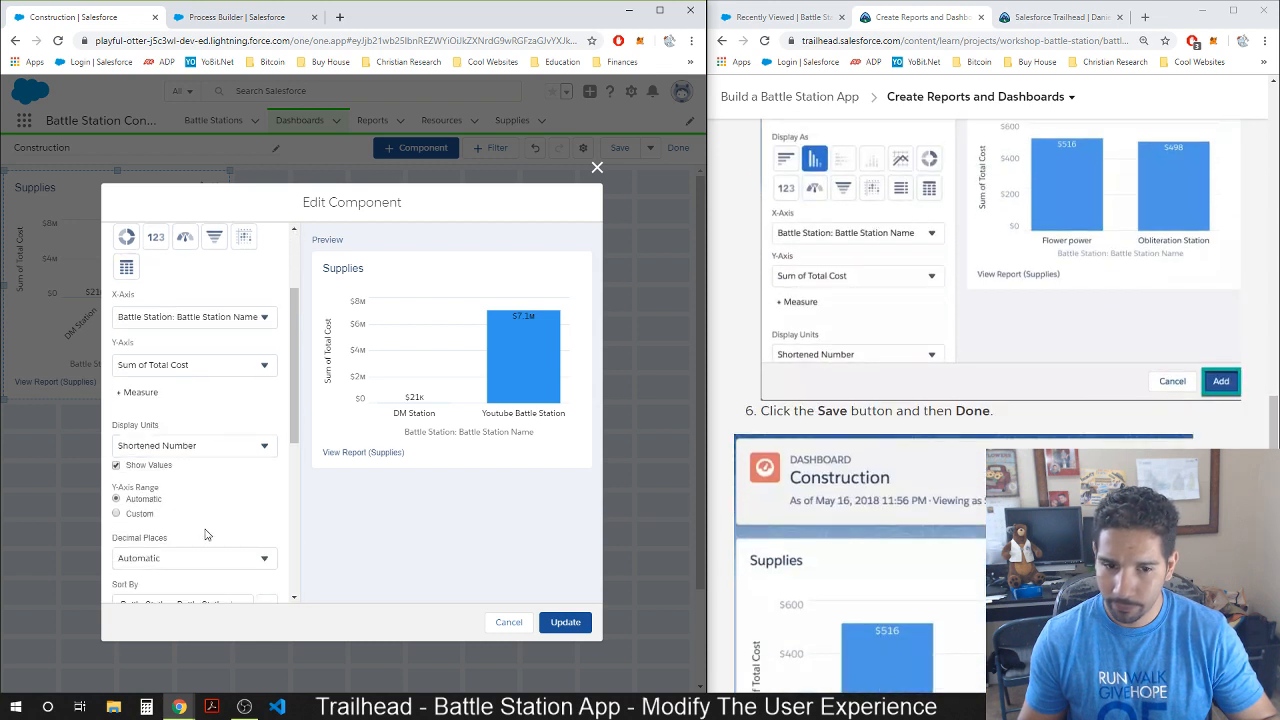
scroll(205, 534, down, 2)
scroll(266, 480, down, 2)
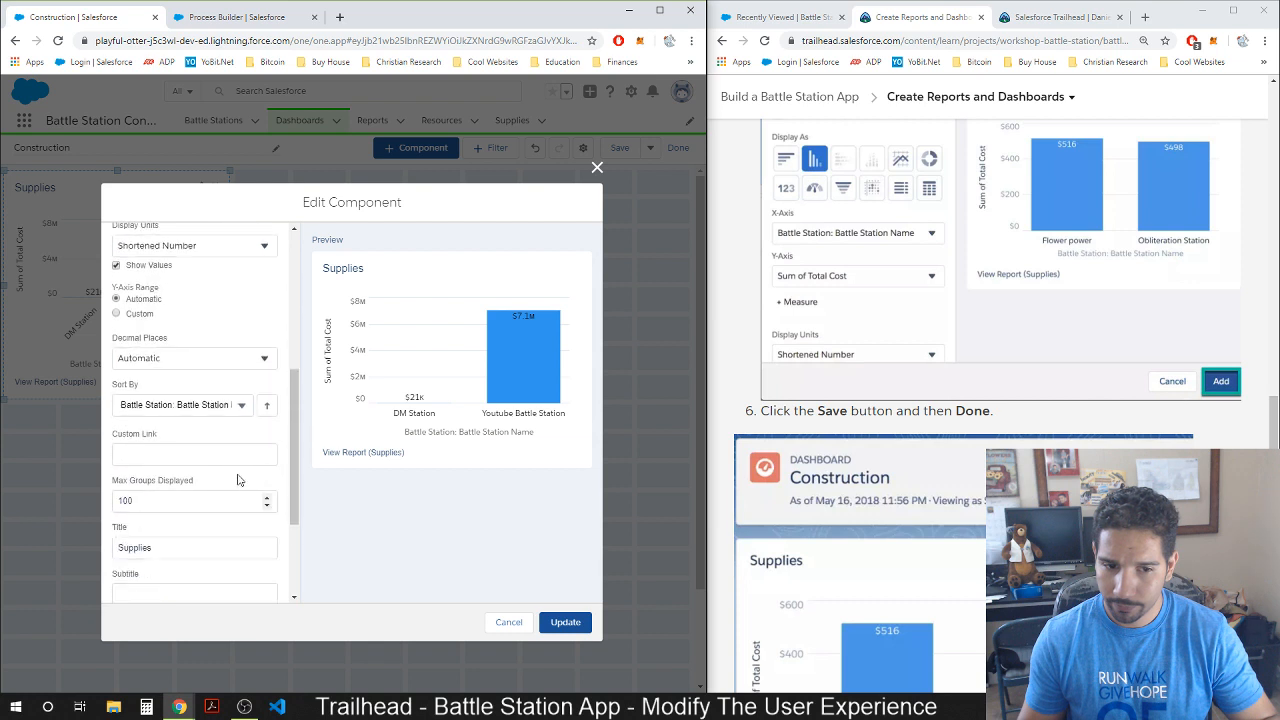
scroll(923, 308, down, 2)
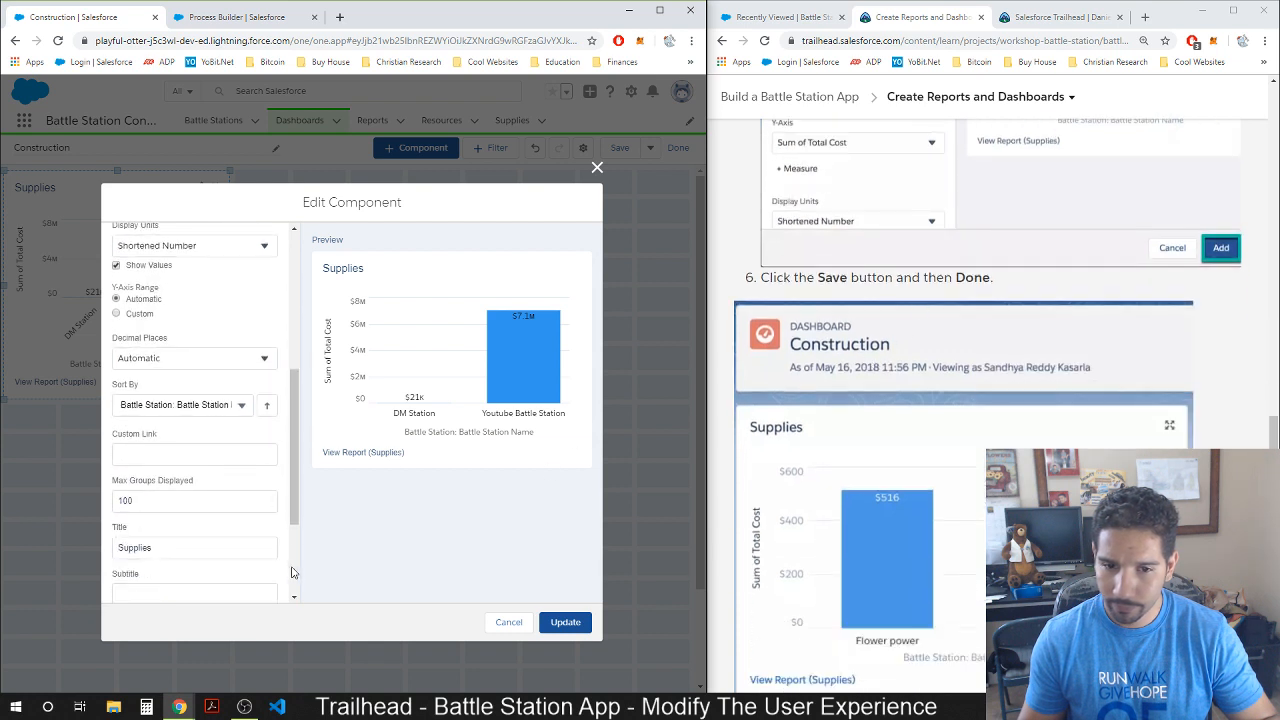
scroll(170, 438, down, 2)
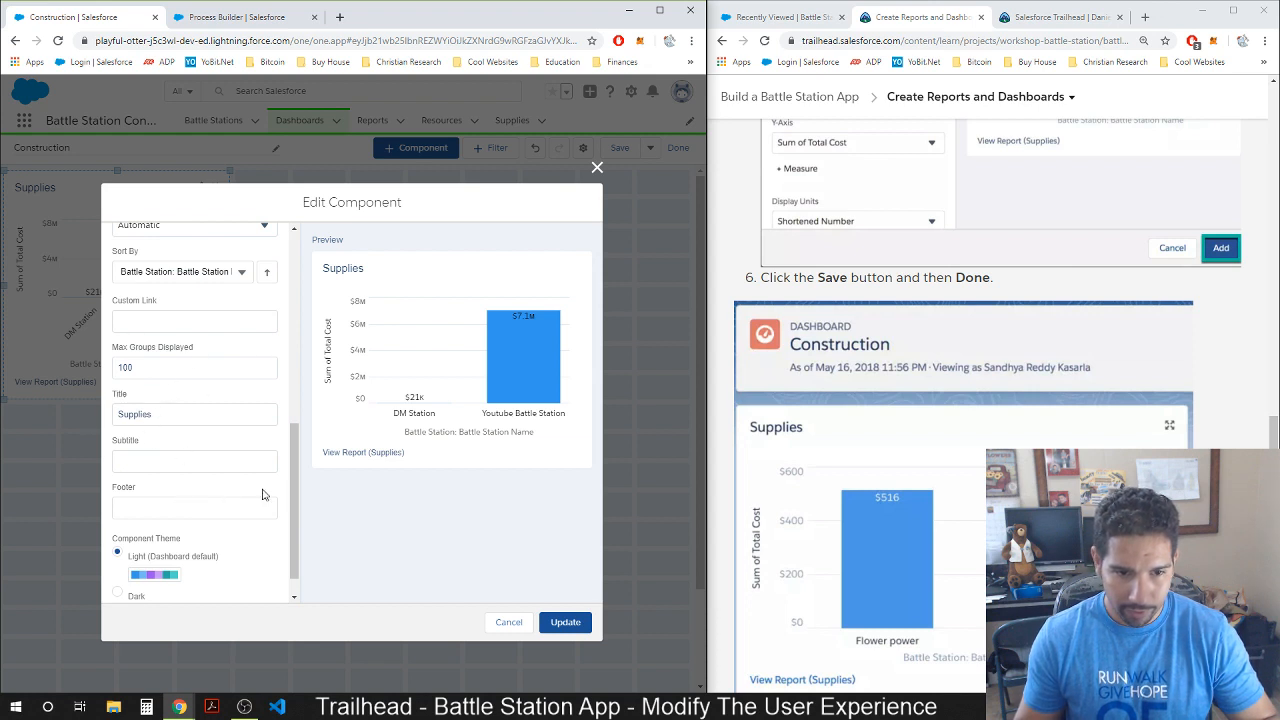
scroll(213, 530, down, 1)
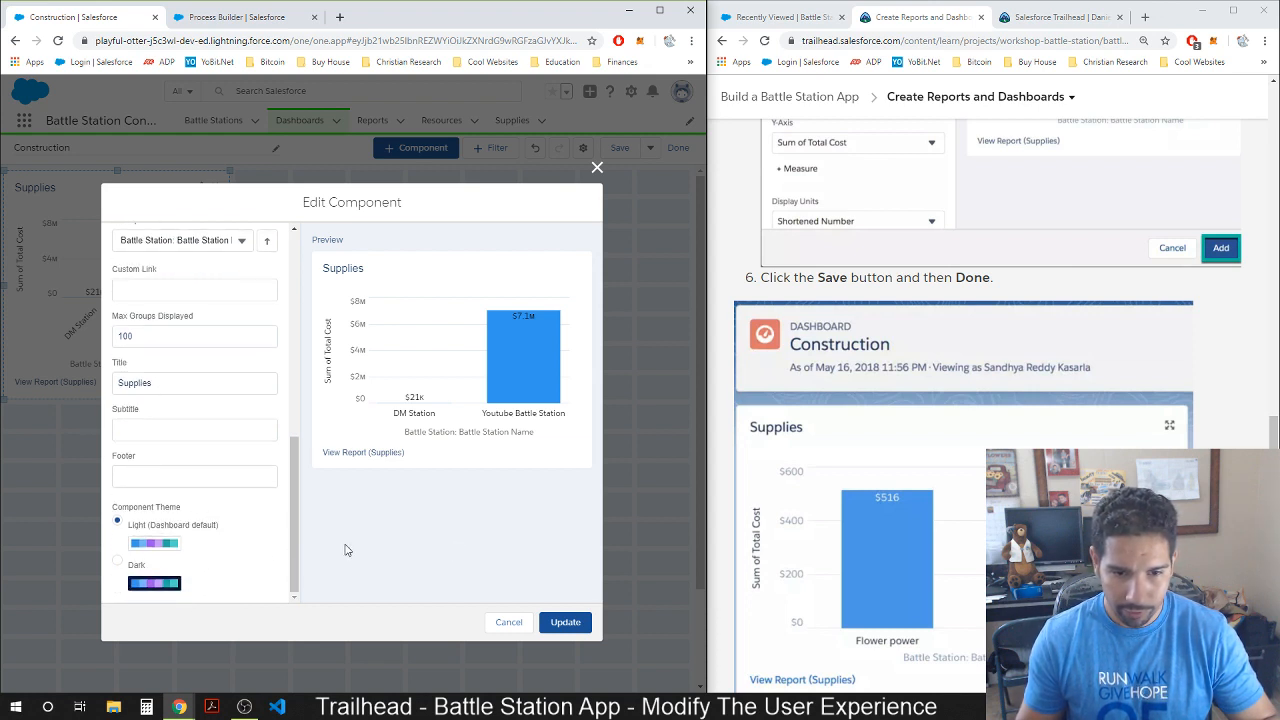
click(556, 623)
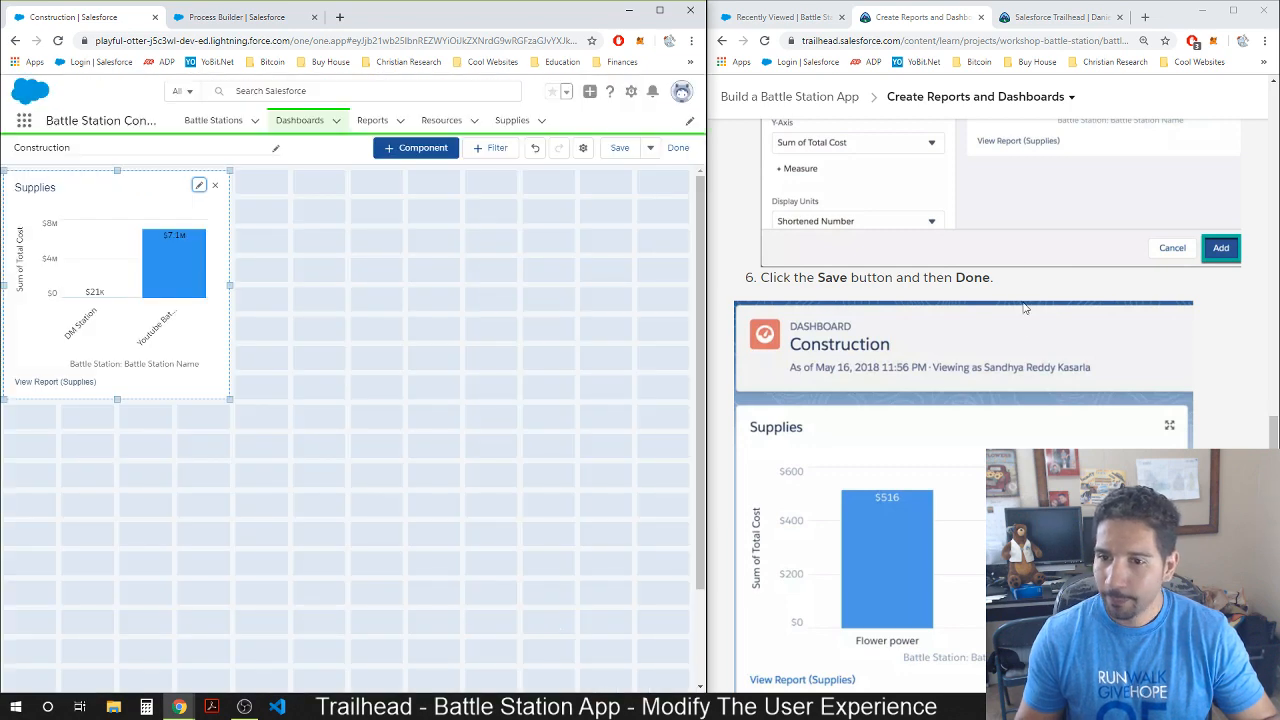
Read the remaining Trailhead instructions through to the Verify Step section, and save the Construction dashboard.
scroll(1020, 332, down, 4)
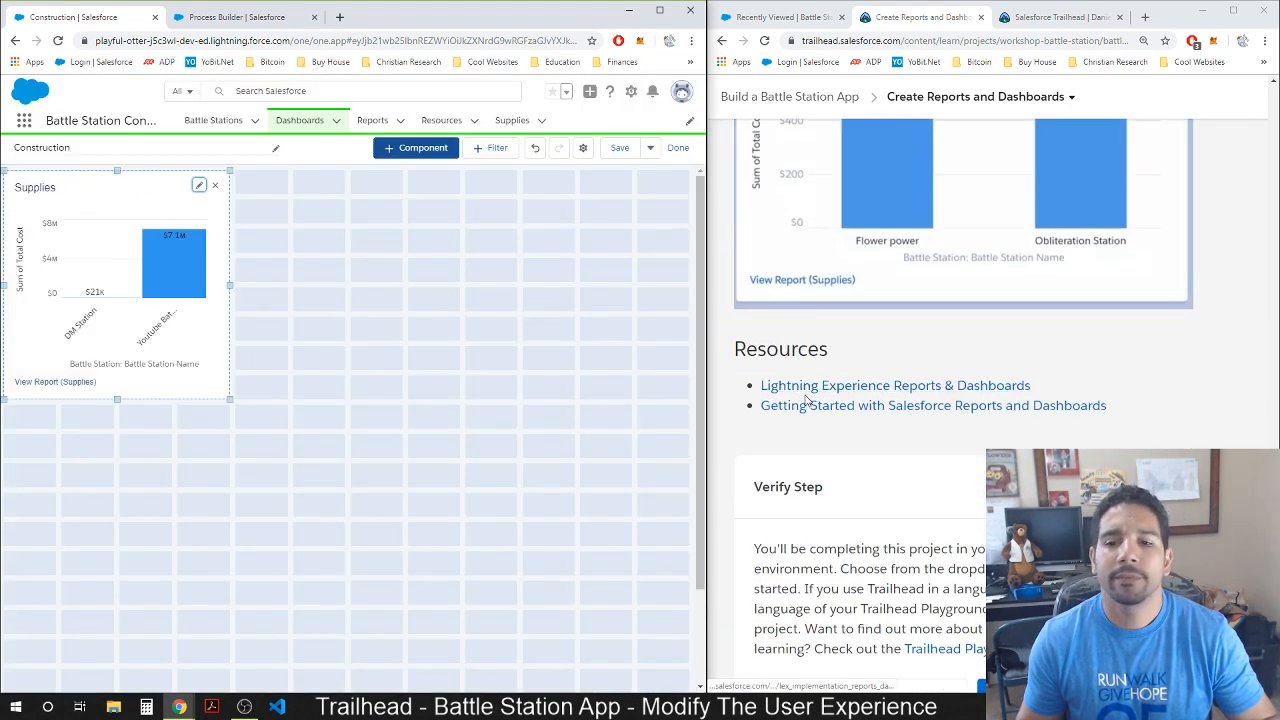
scroll(808, 405, up, 3)
scroll(808, 400, down, 3)
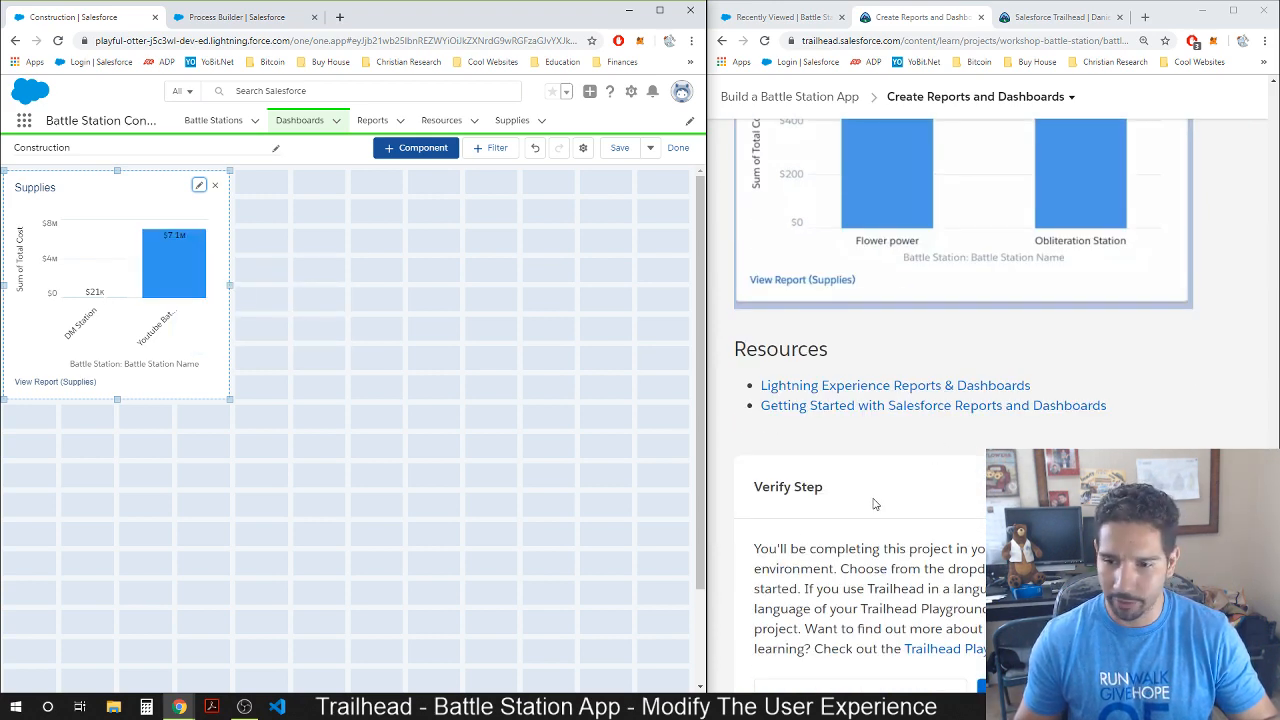
scroll(950, 380, down, 2)
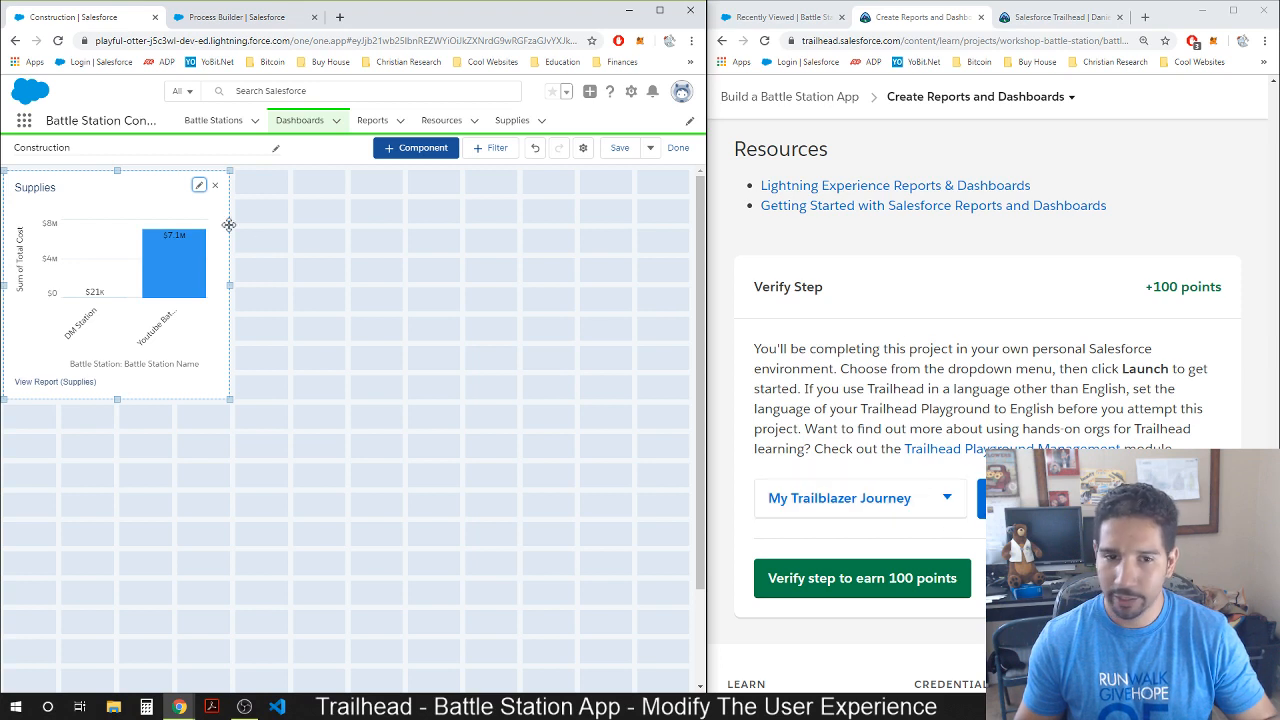
click(620, 148)
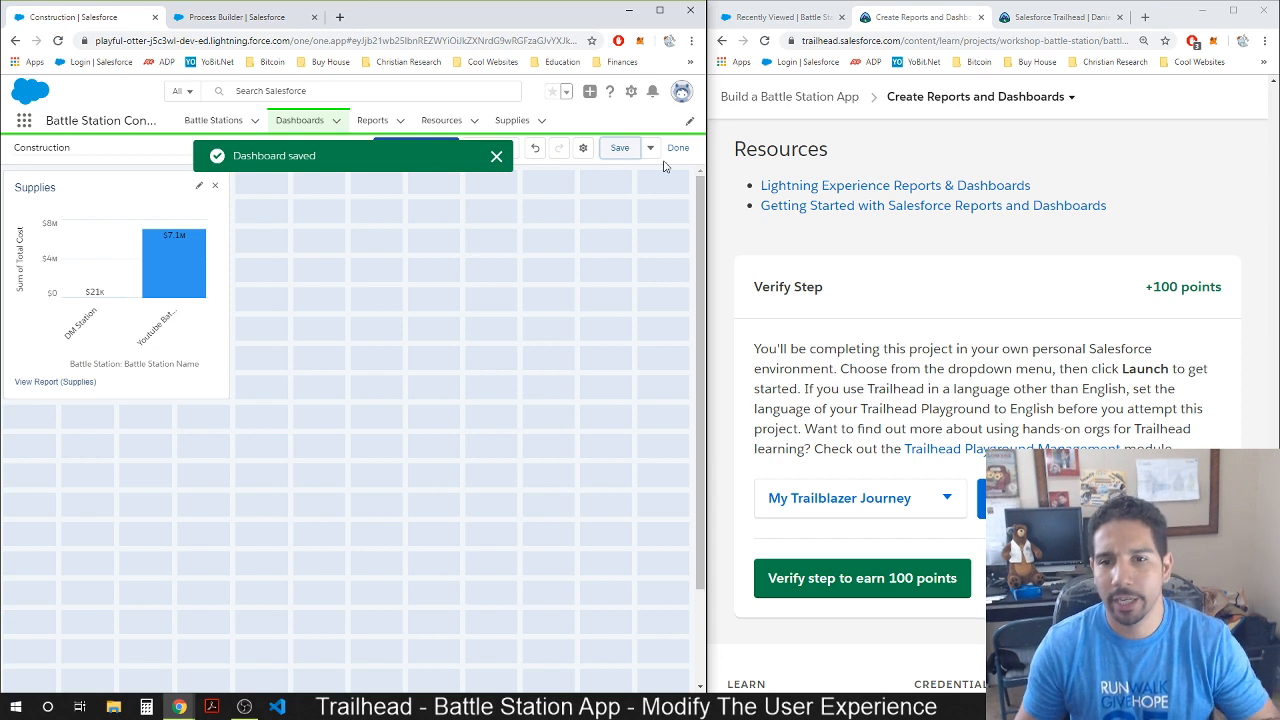
View the saved Construction dashboard from the dashboards list, compare it with the Trailhead example, and reopen it to reload its chart.
click(314, 121)
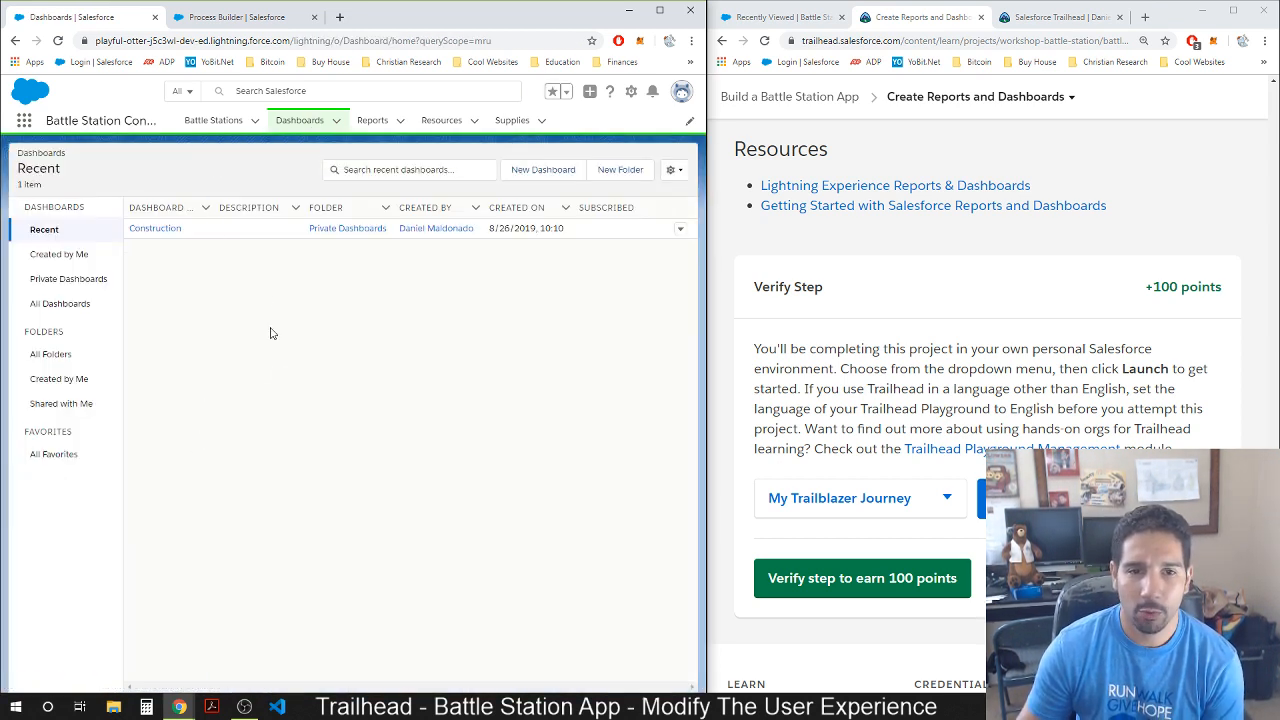
click(144, 237)
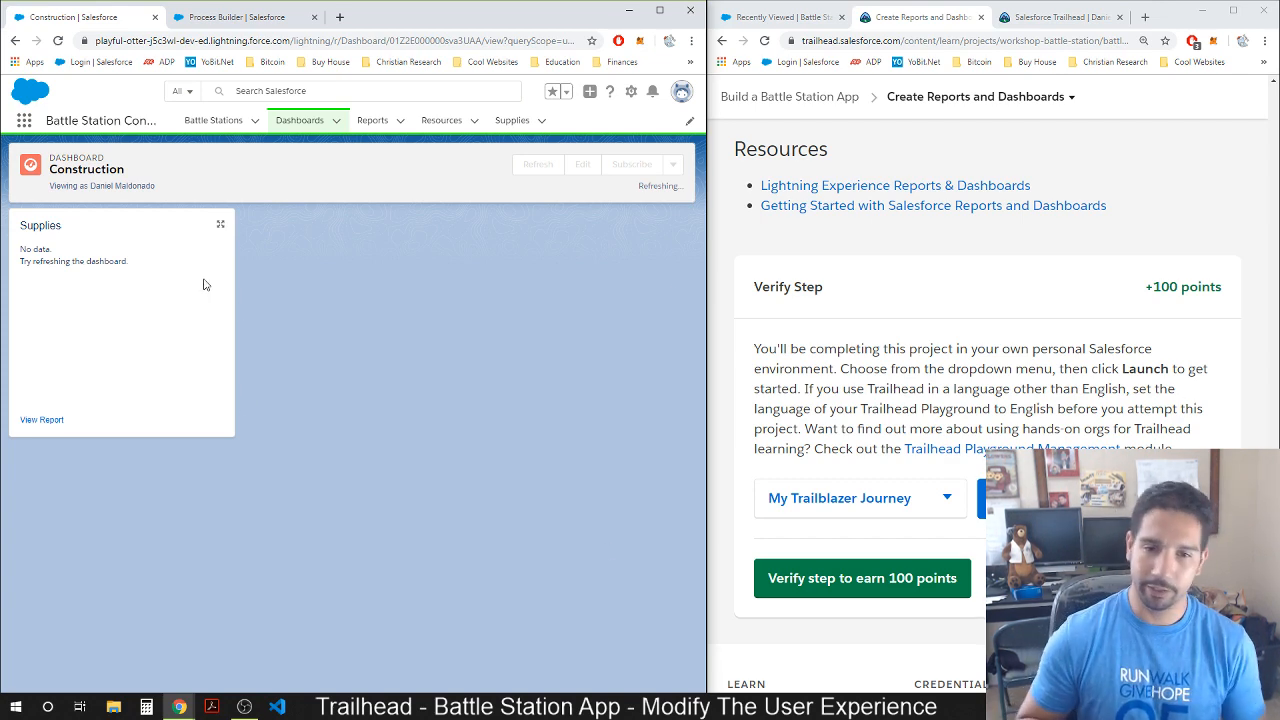
scroll(829, 309, up, 4)
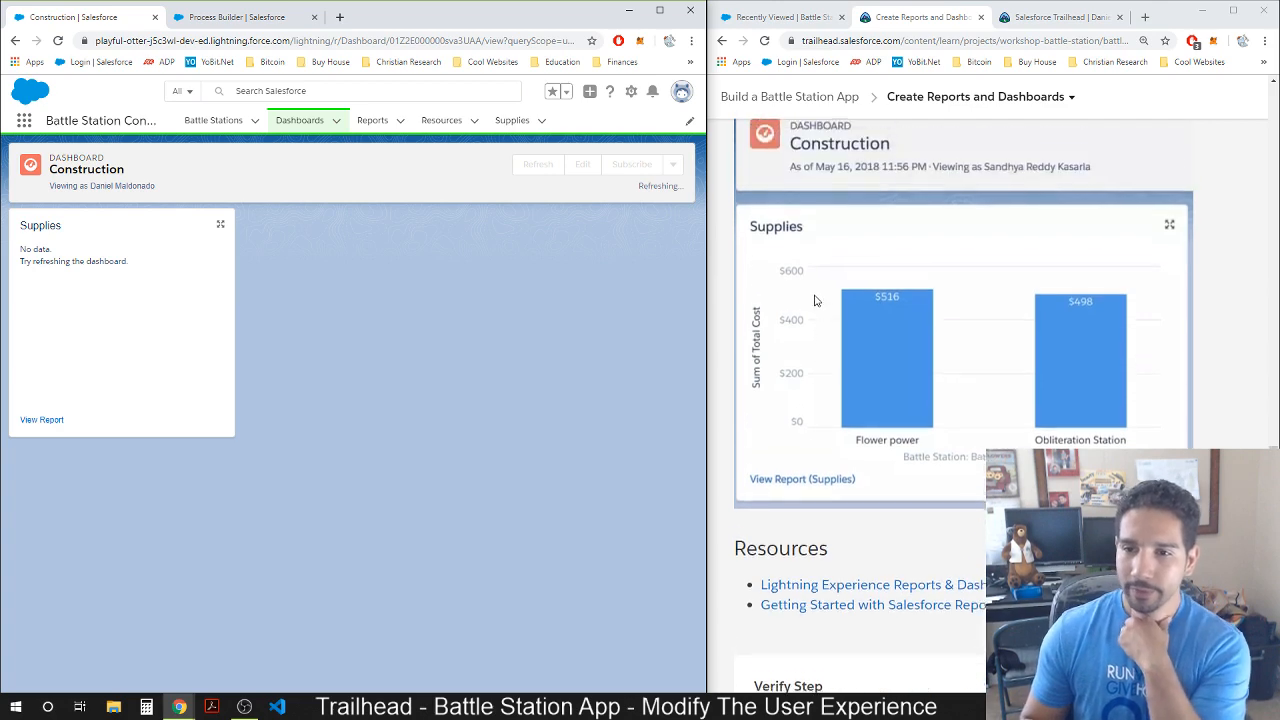
scroll(816, 298, down, 3)
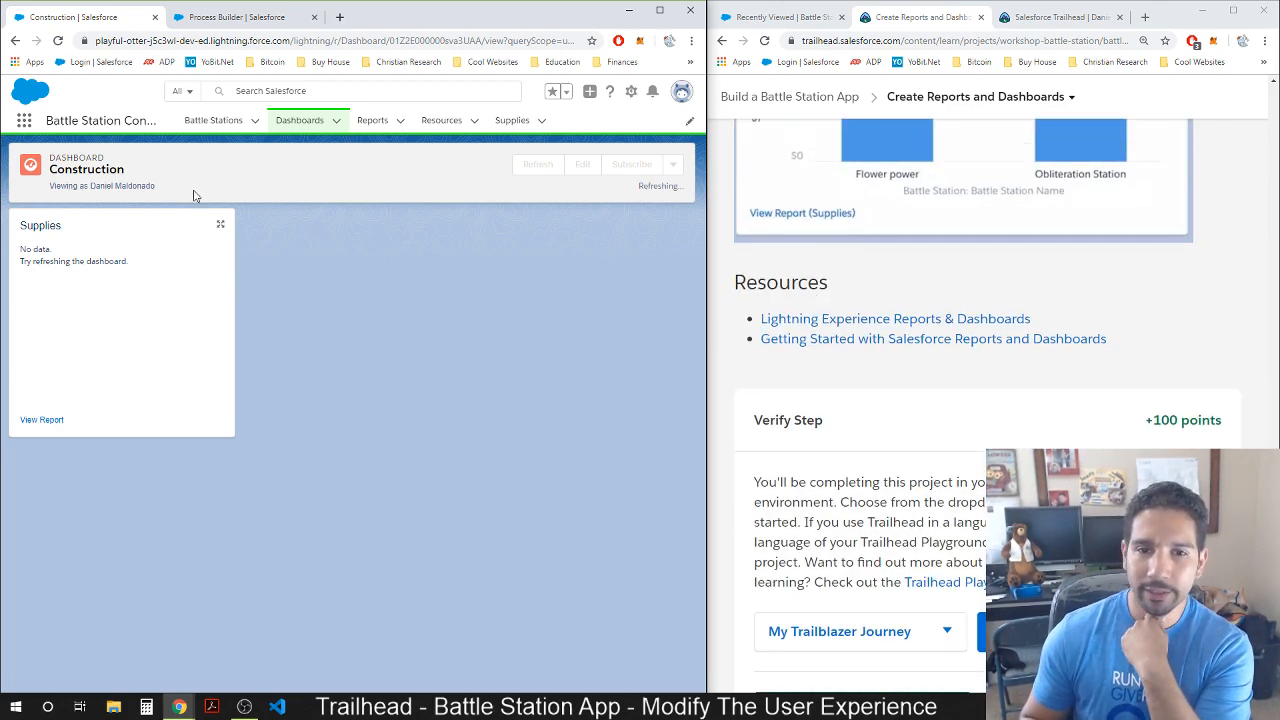
click(300, 121)
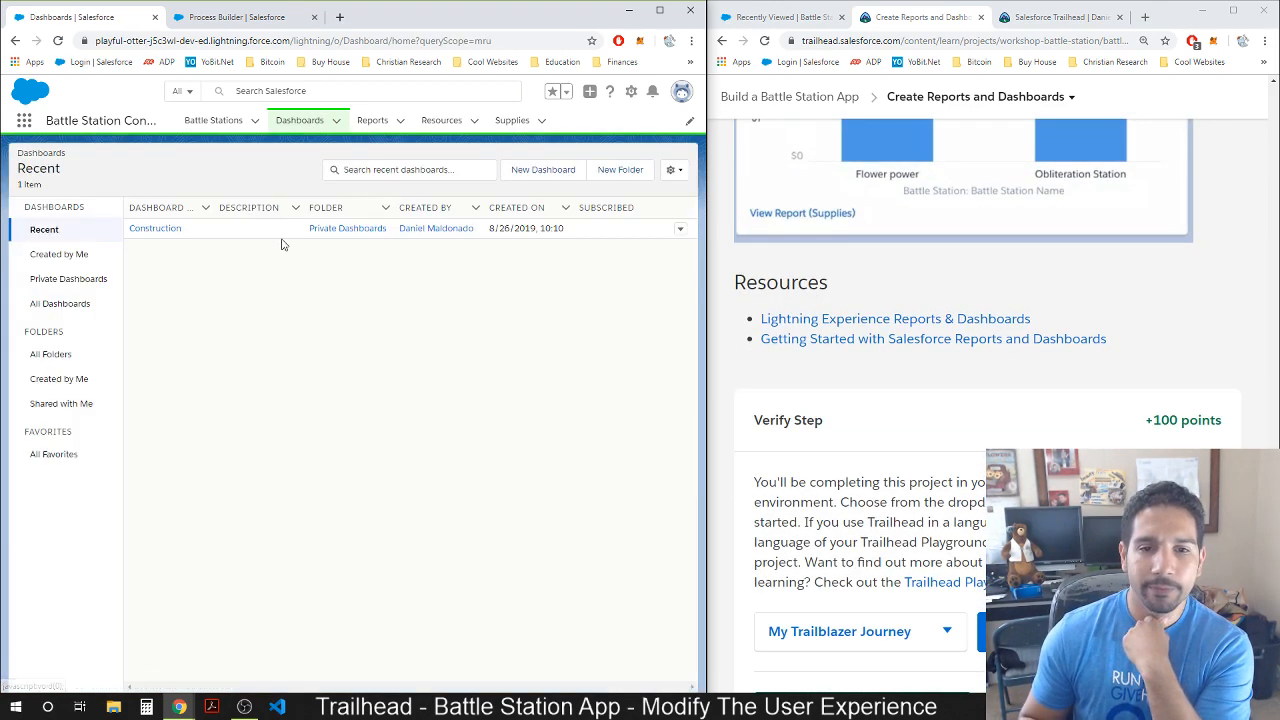
click(160, 230)
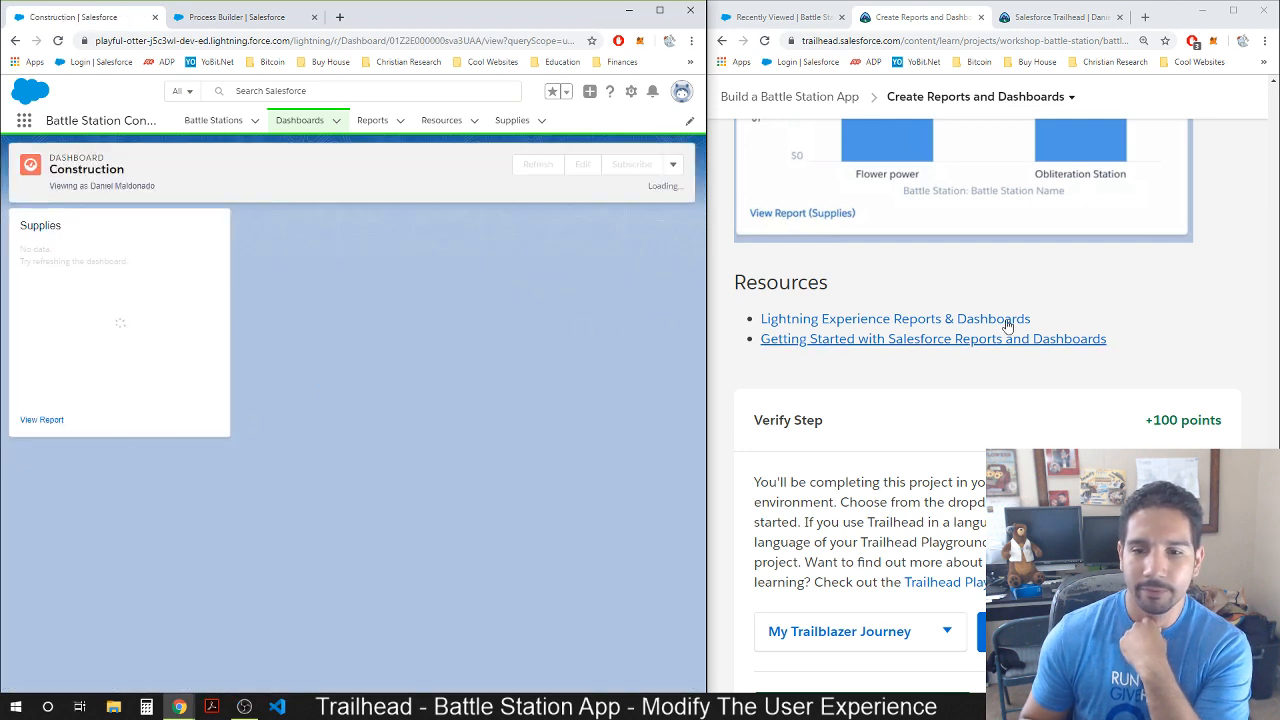
Submit the Create Reports and Dashboards step for verification in Trailhead to earn its 100 points.
scroll(1007, 326, down, 2)
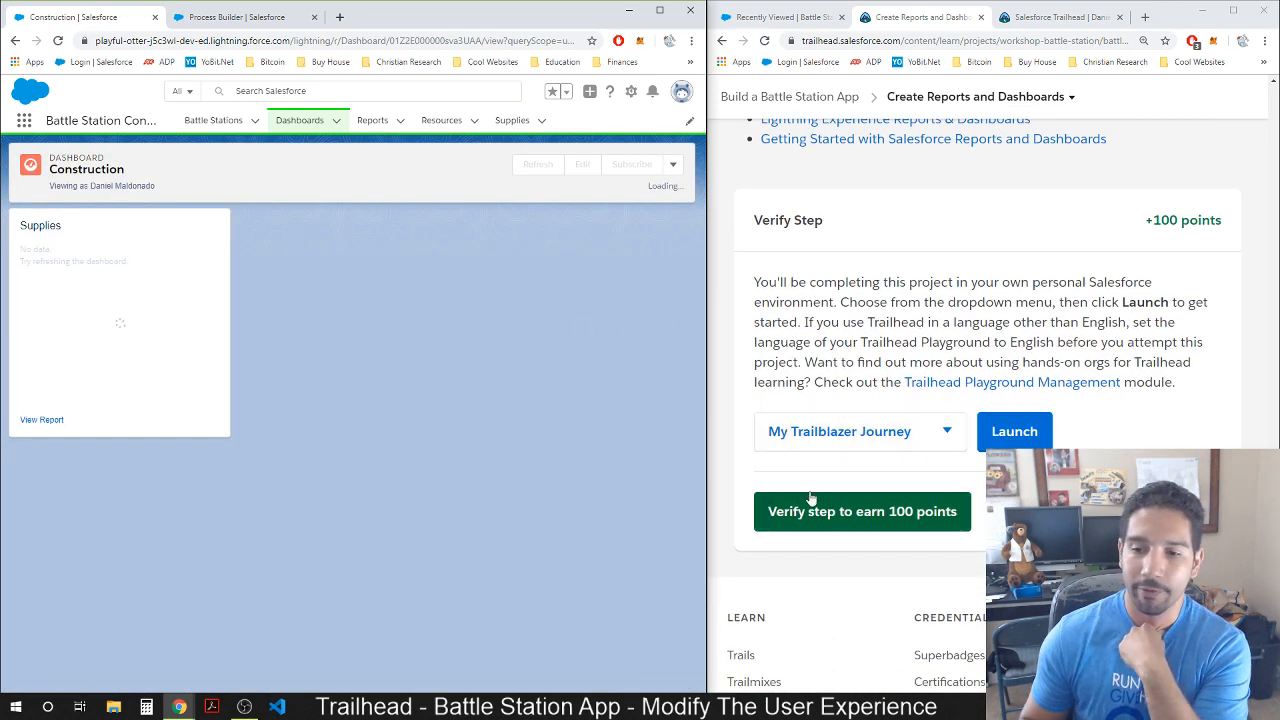
click(830, 514)
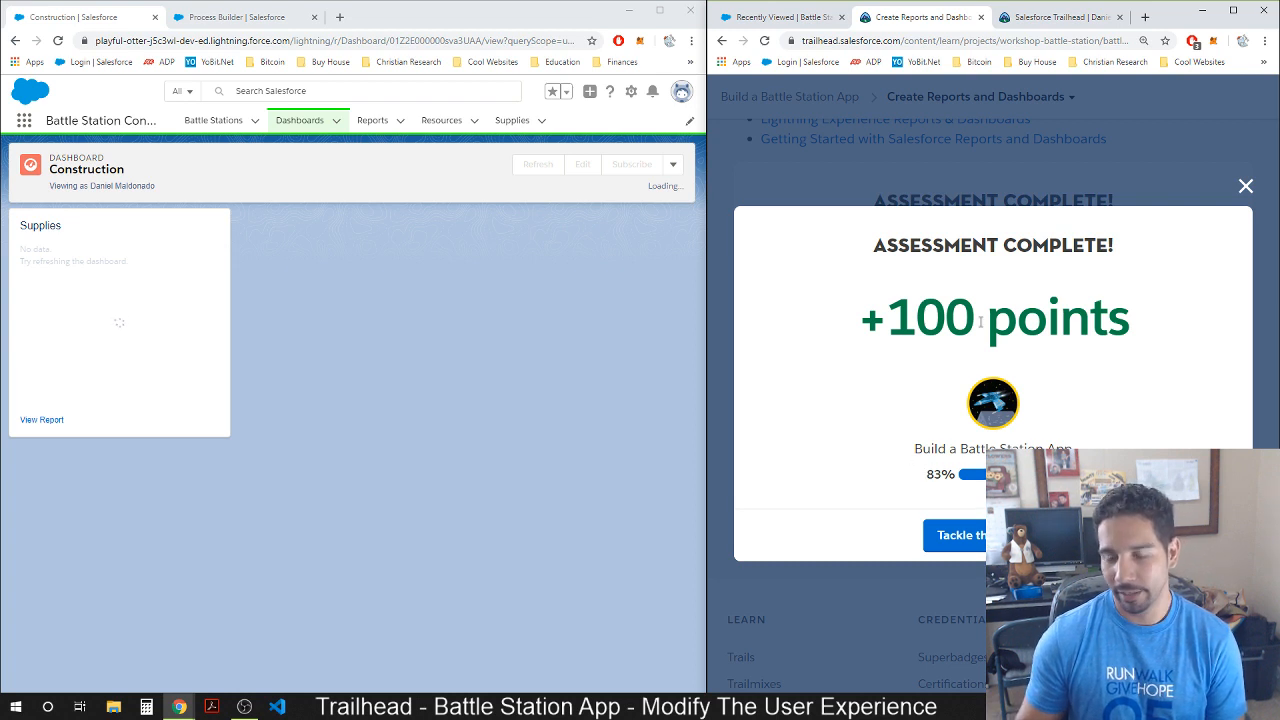
Start the Make the App Mobile unit in Trailhead and read its introduction and mobile login instructions up to the Battle Stations navigation item.
click(960, 536)
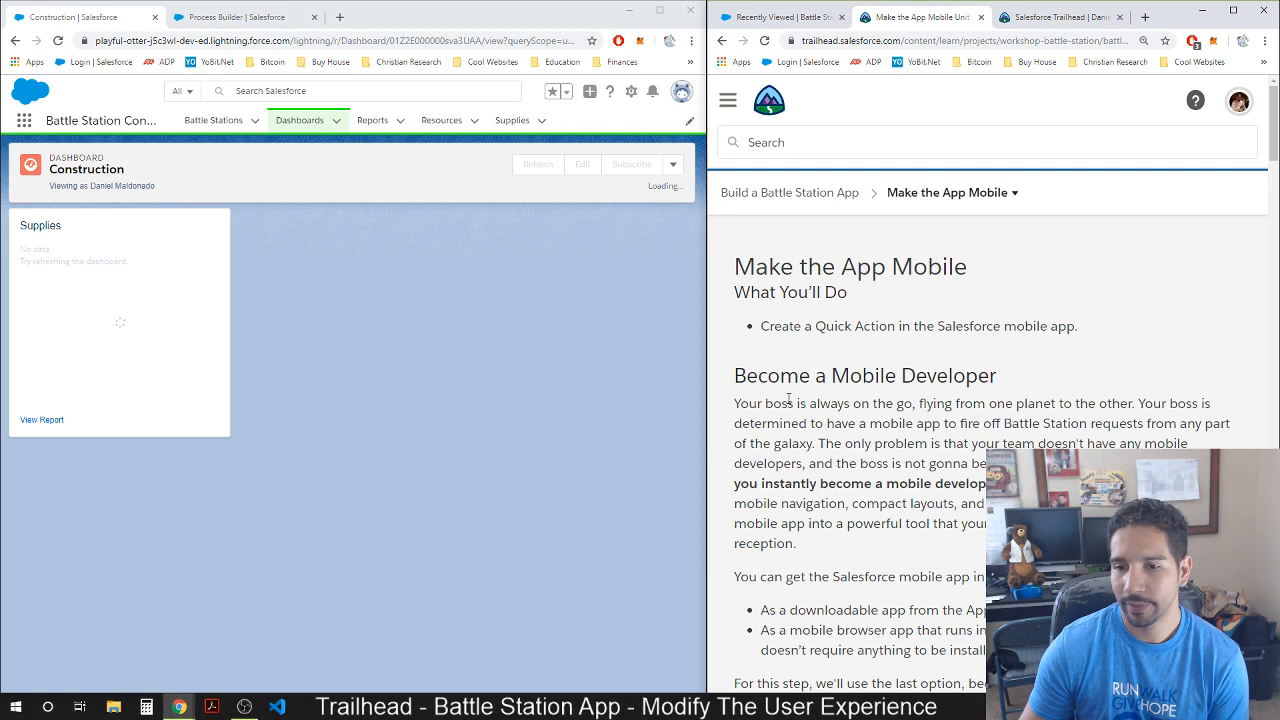
scroll(817, 421, down, 1)
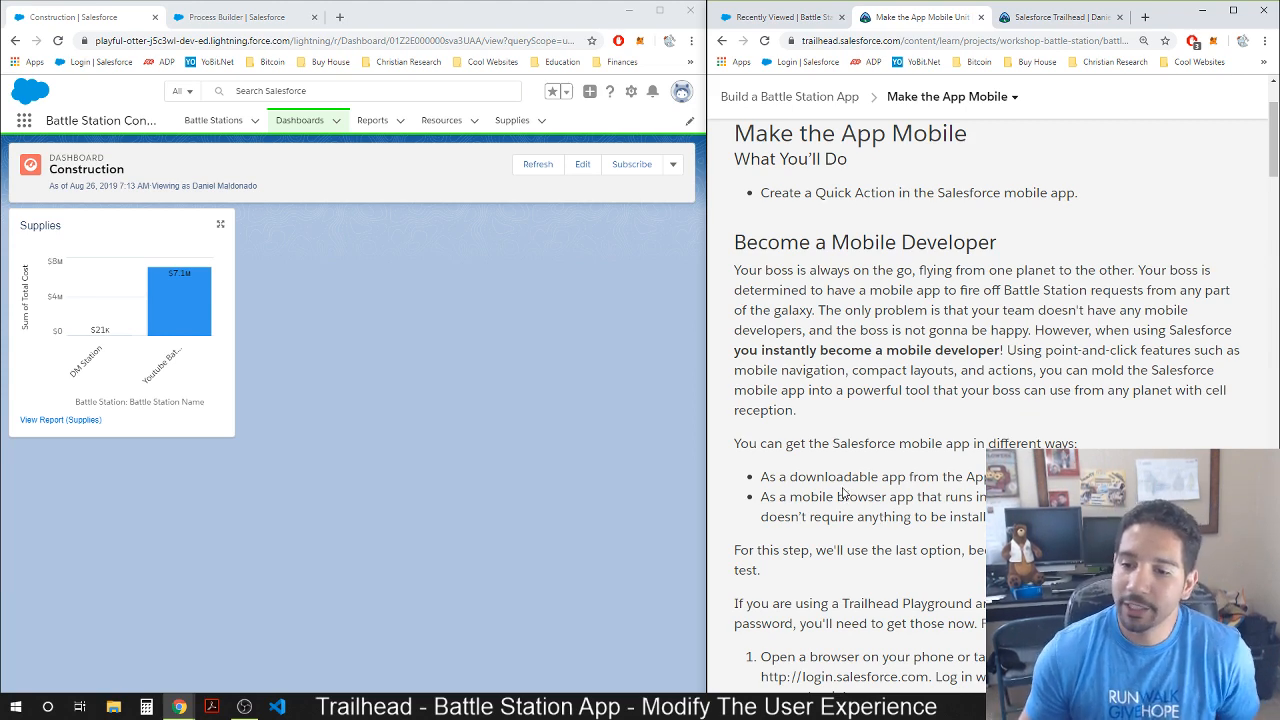
scroll(970, 333, down, 2)
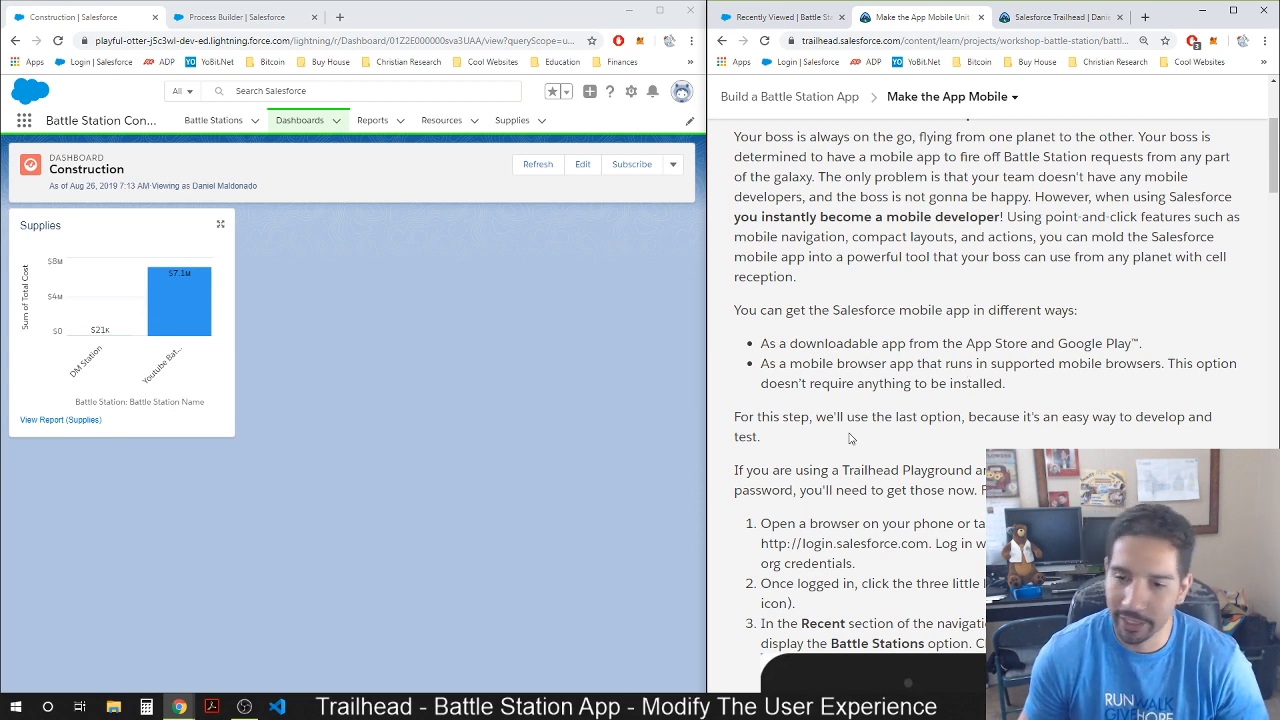
scroll(850, 438, down, 3)
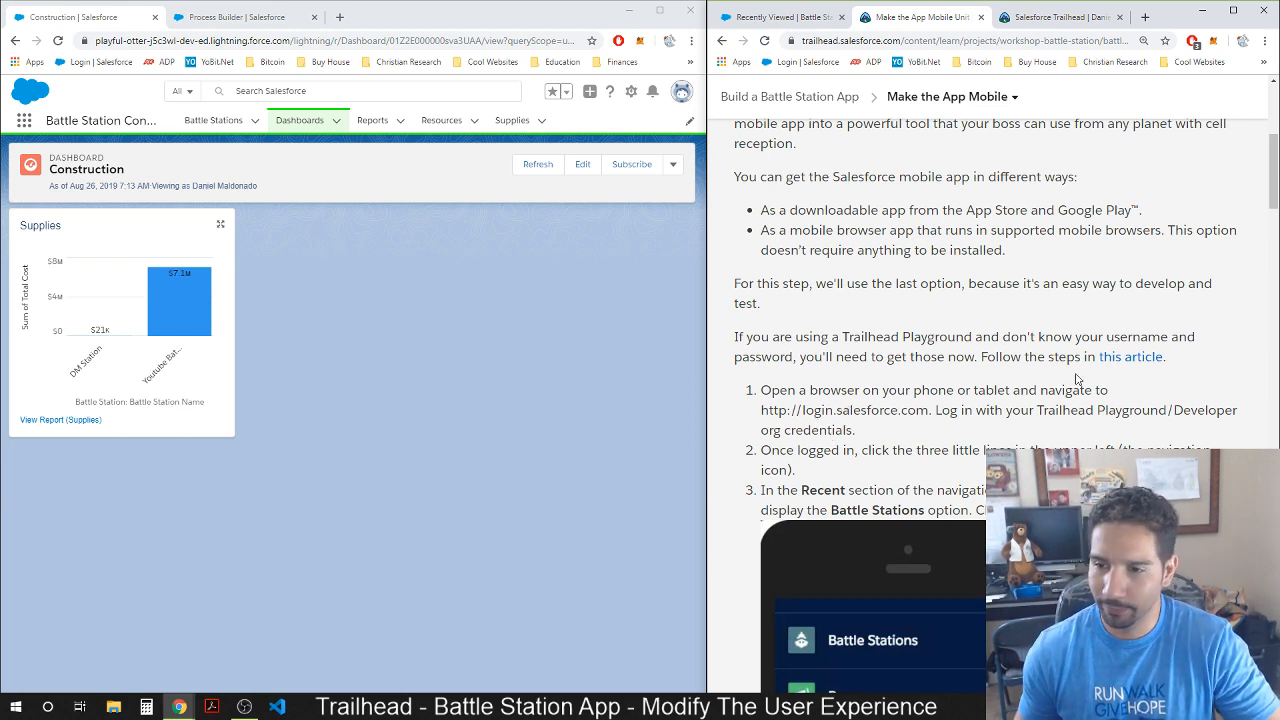
scroll(1037, 374, down, 1)
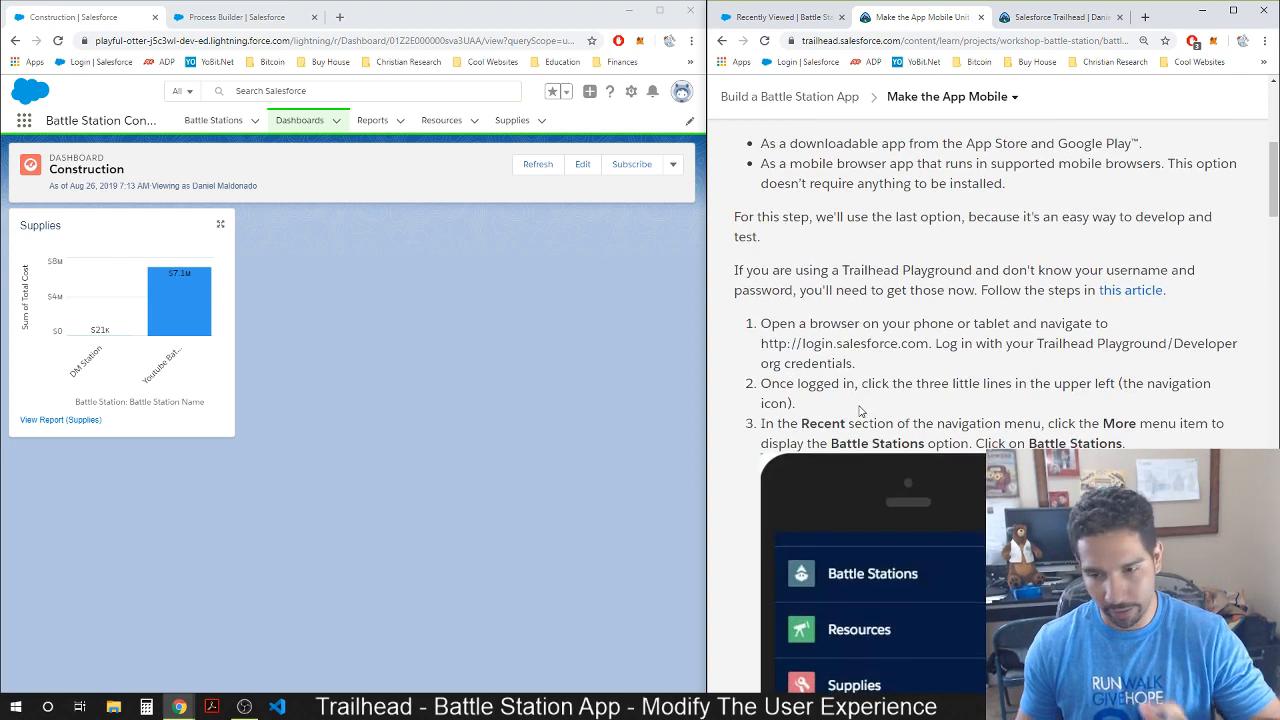
scroll(862, 408, down, 4)
scroll(859, 408, up, 2)
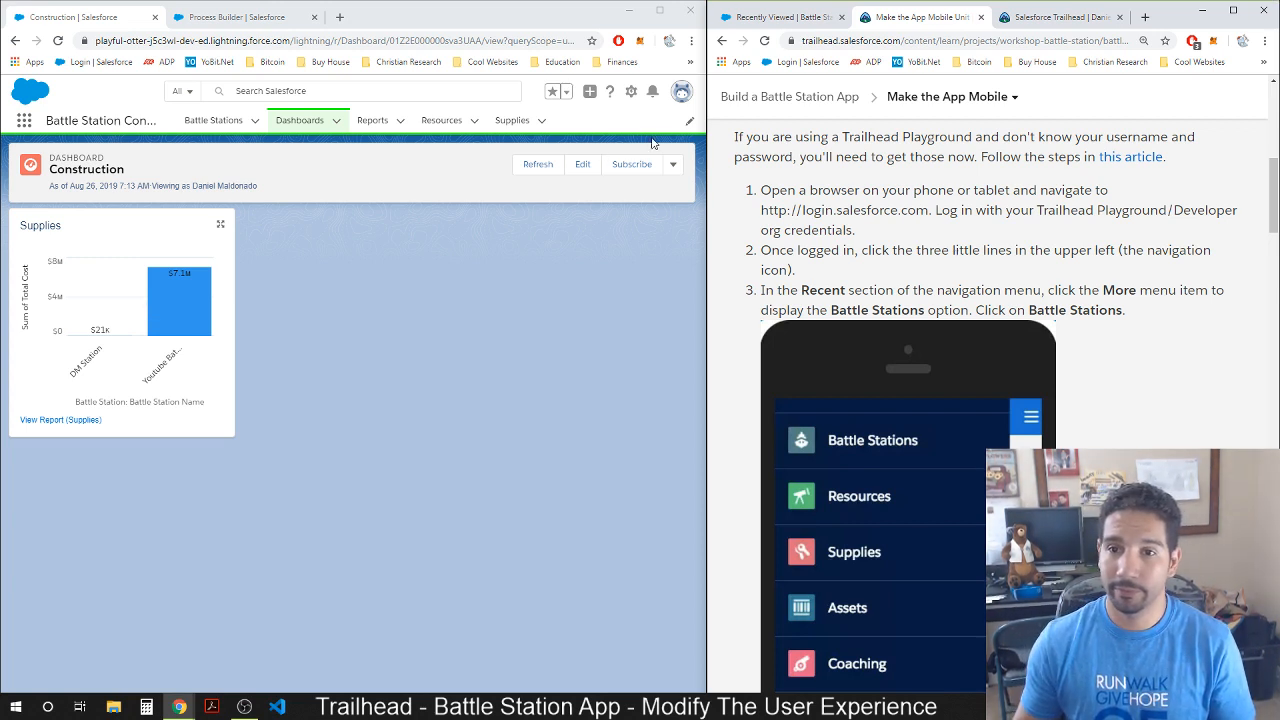
Open the logged-in account's personal settings and examine the Personal Information page for its username and e-mail.
click(688, 95)
click(688, 95)
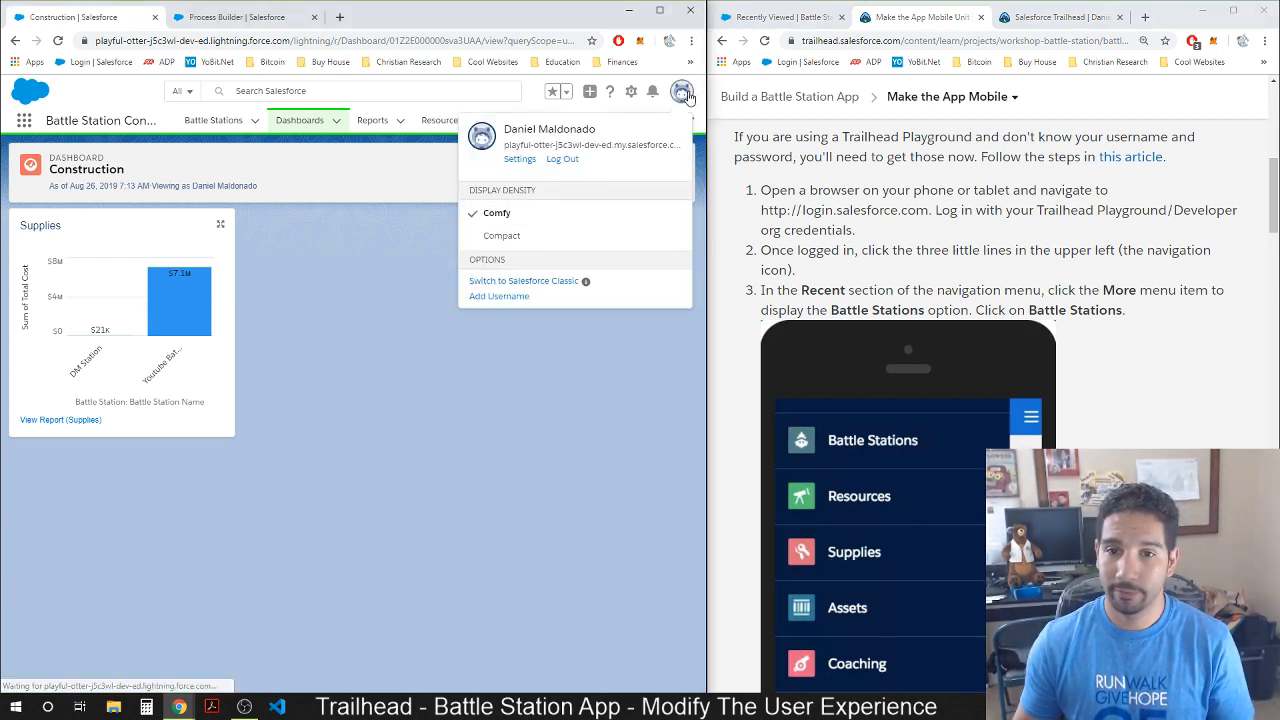
click(518, 162)
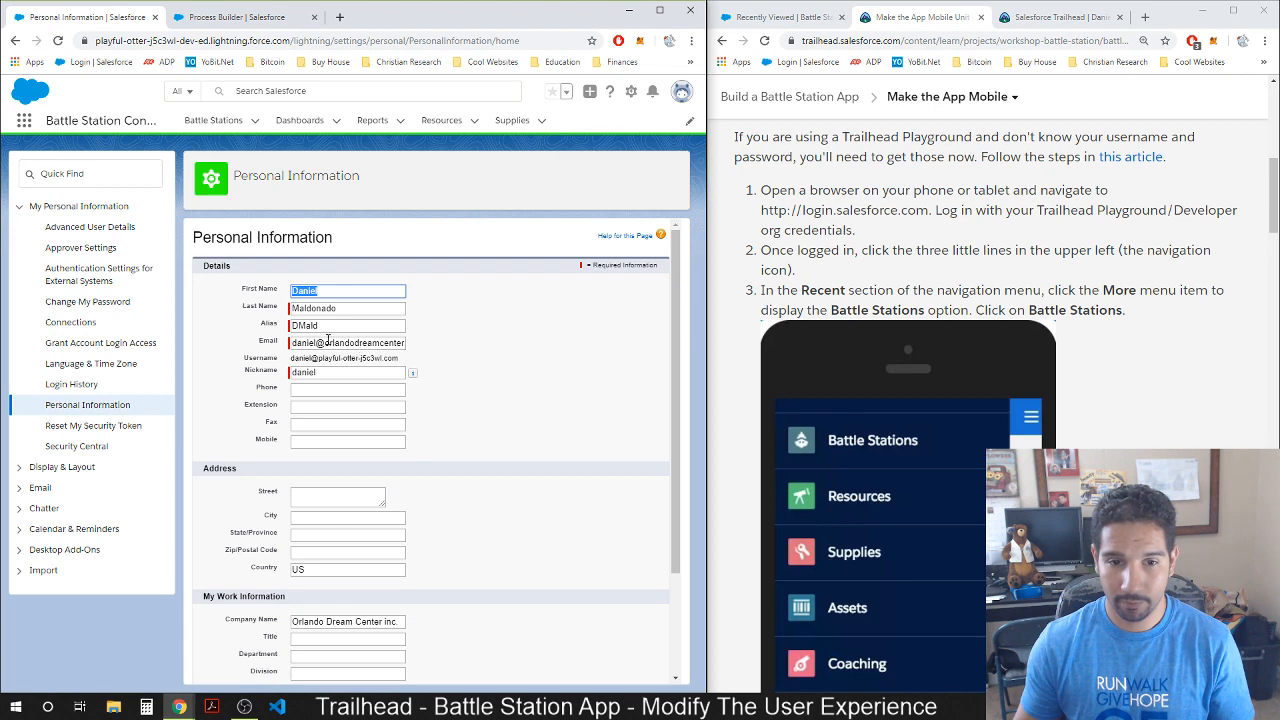
scroll(327, 340, down, 3)
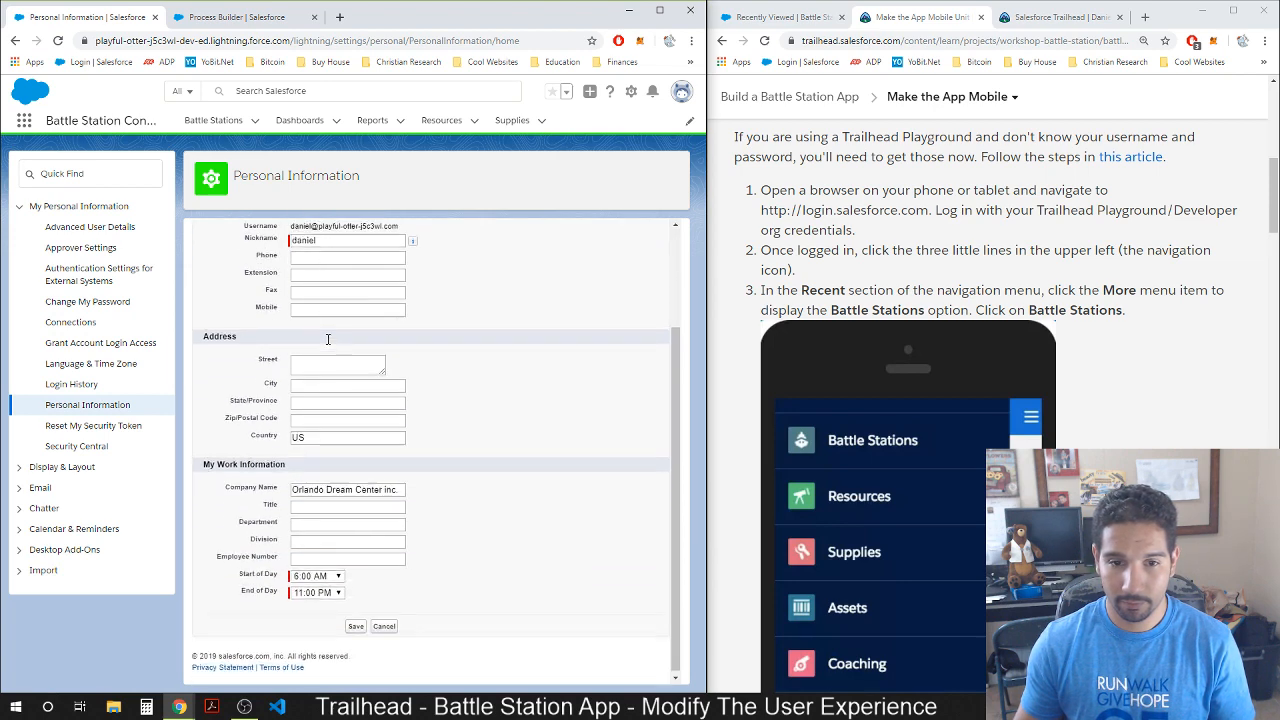
scroll(327, 340, up, 3)
click(319, 342)
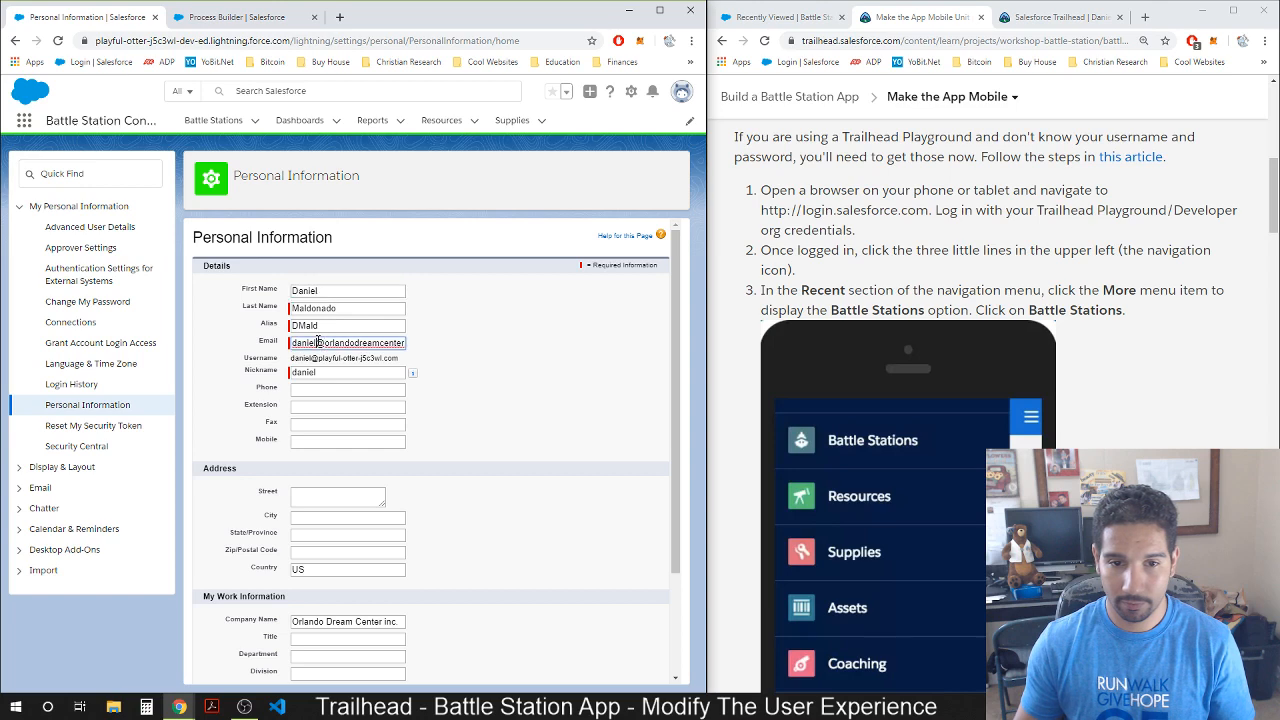
drag(319, 342, 452, 362)
click(451, 353)
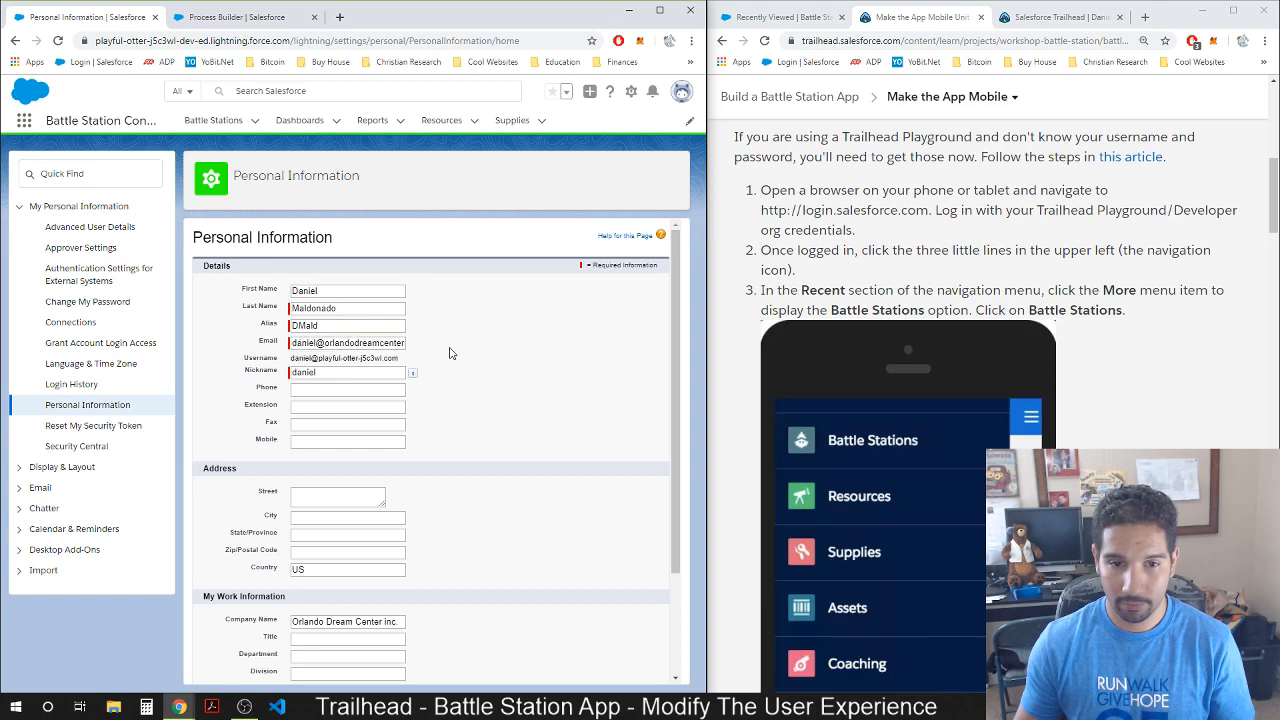
scroll(370, 425, down, 3)
scroll(366, 428, up, 3)
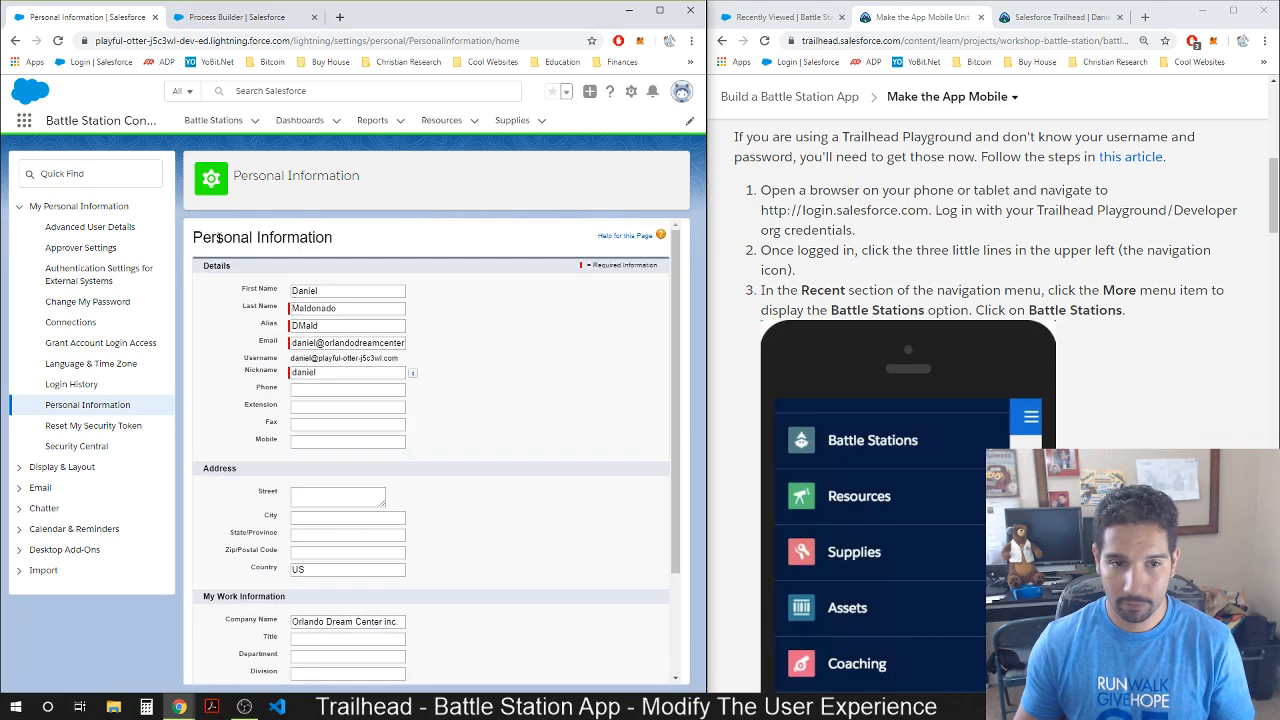
Launch Setup in its own tab and close the Process Builder and Personal Information tabs.
click(630, 92)
click(572, 130)
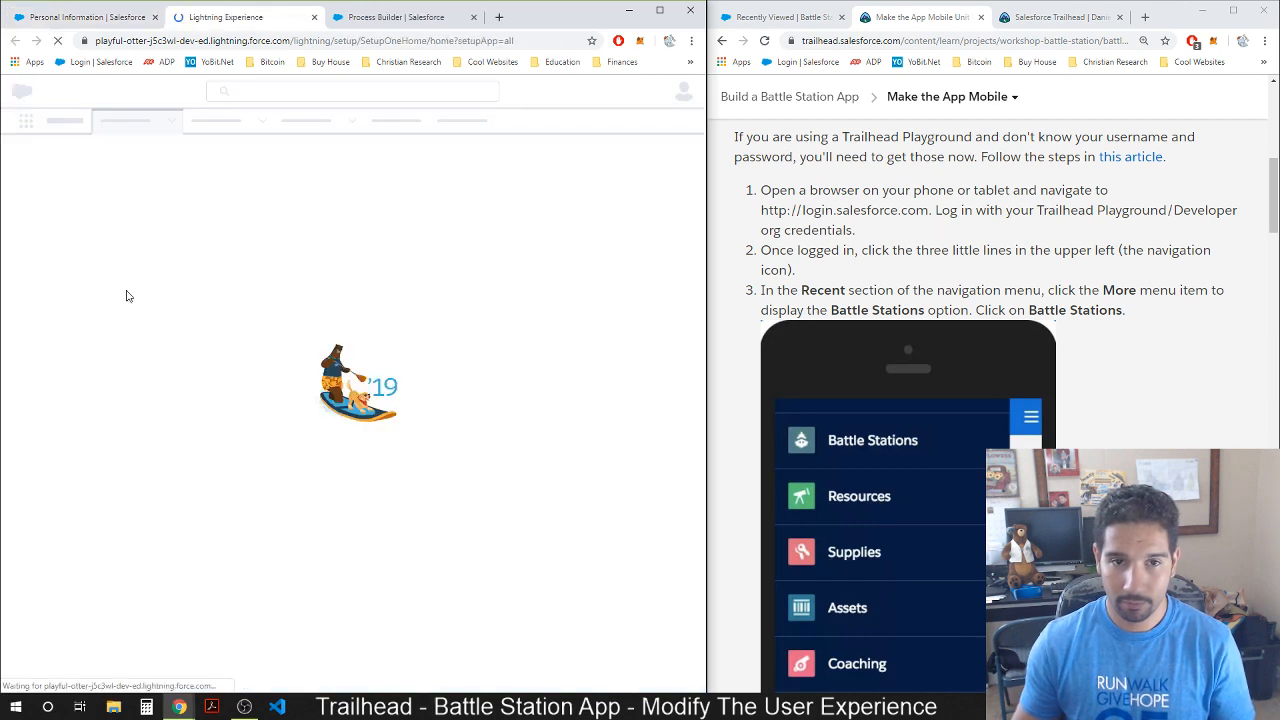
click(450, 17)
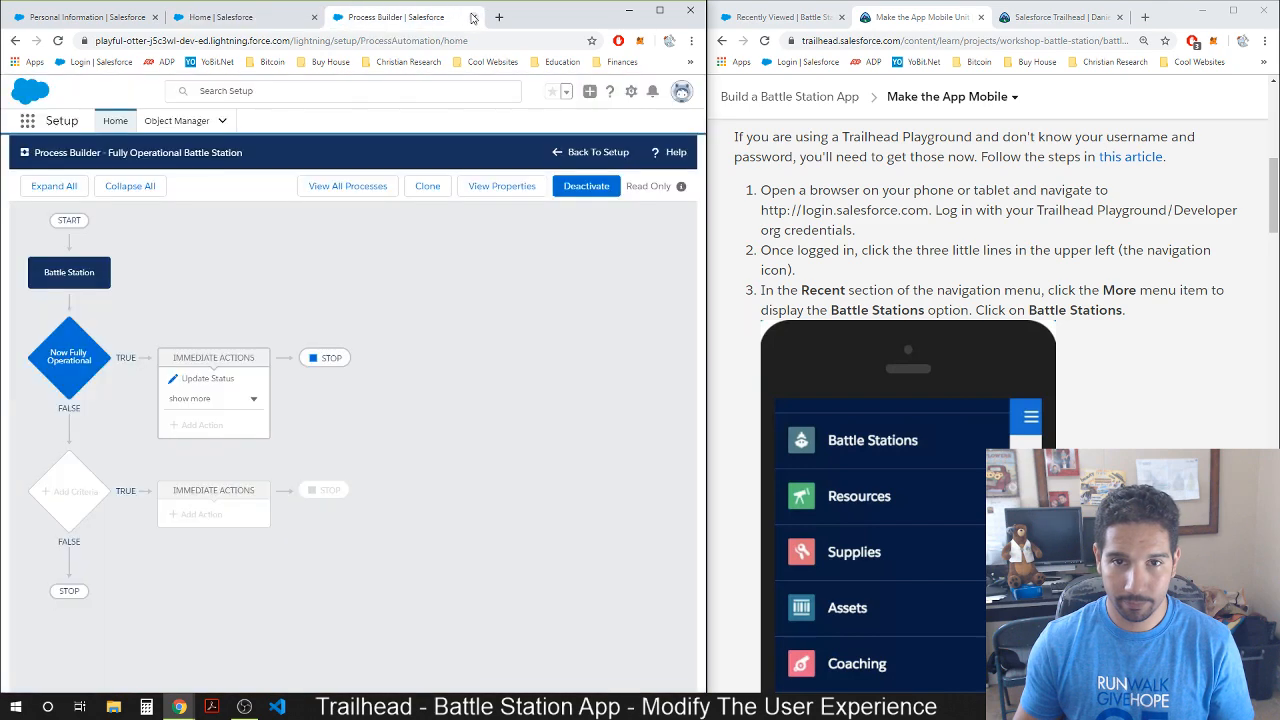
click(474, 17)
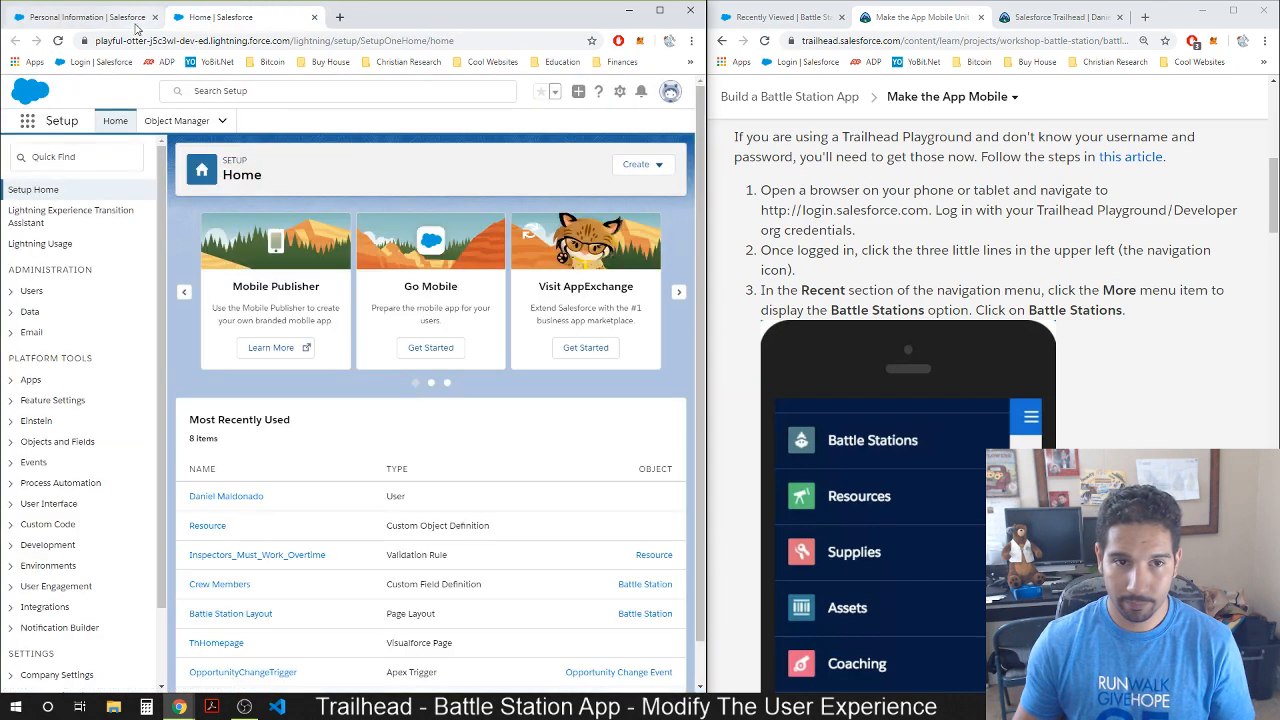
click(133, 28)
click(155, 17)
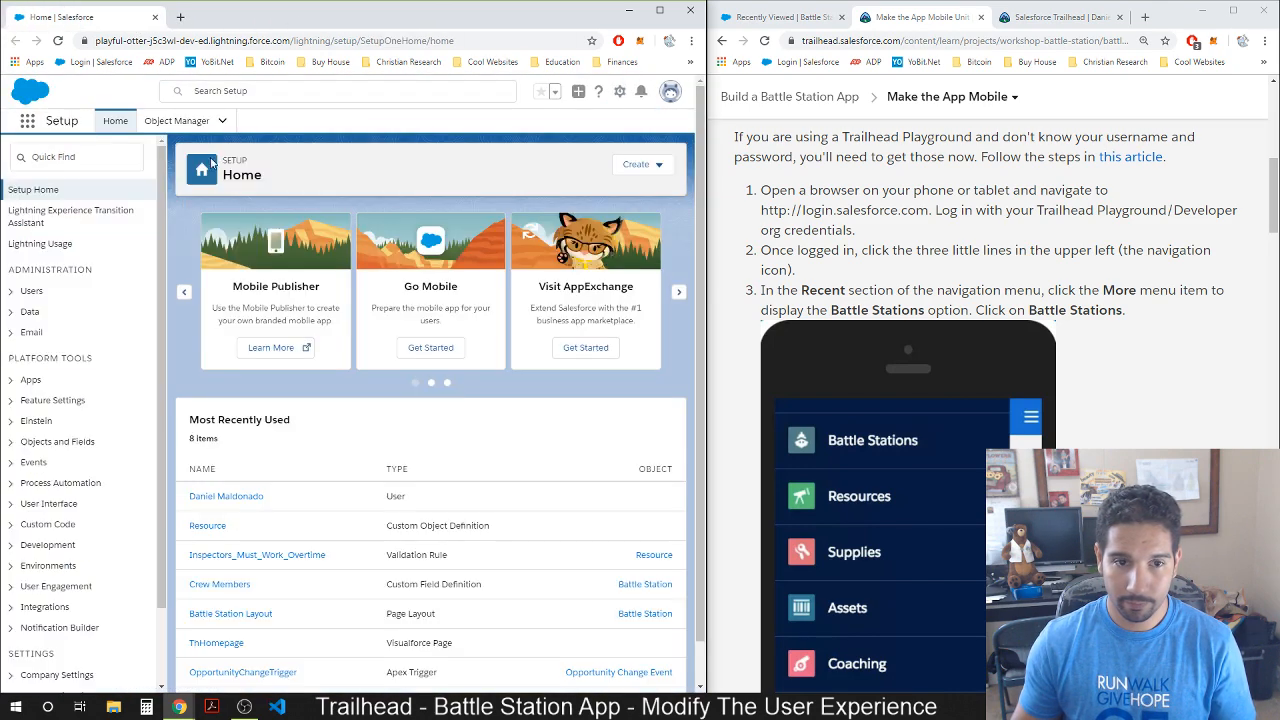
Open the Trailhead article on finding playground credentials, and locate and highlight the logged-in account's username in the Setup Users list.
click(29, 311)
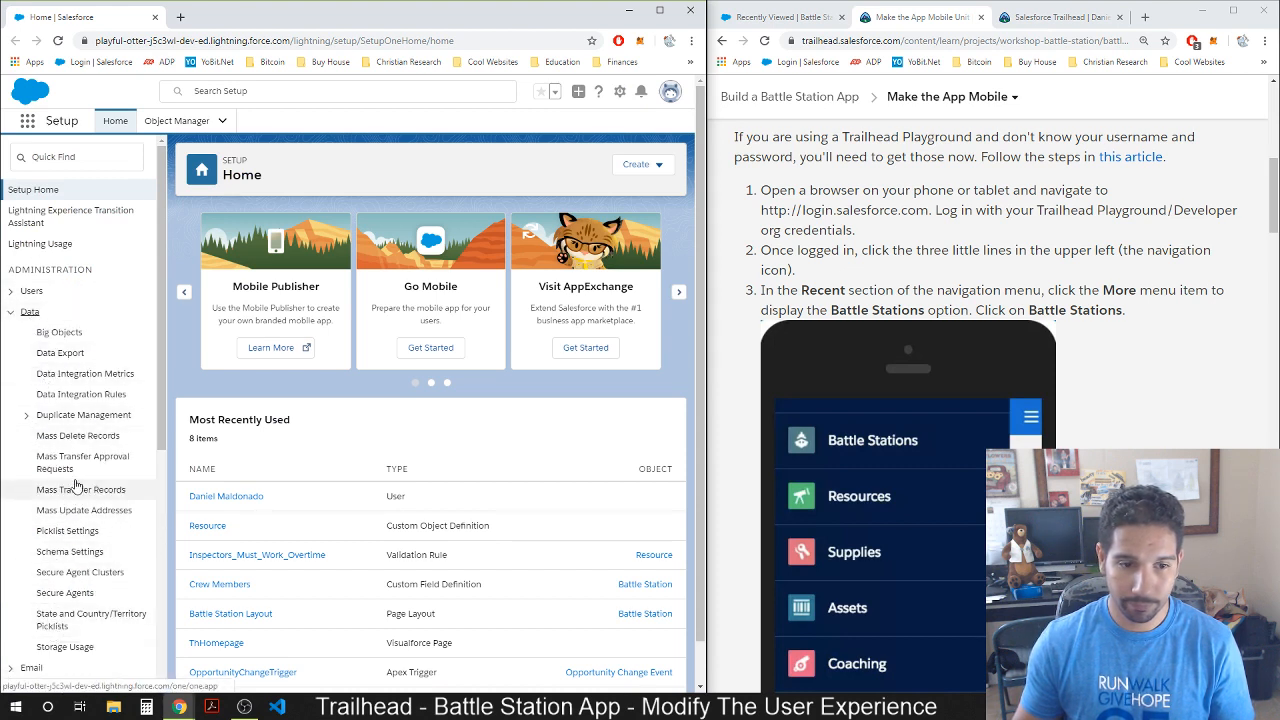
click(22, 294)
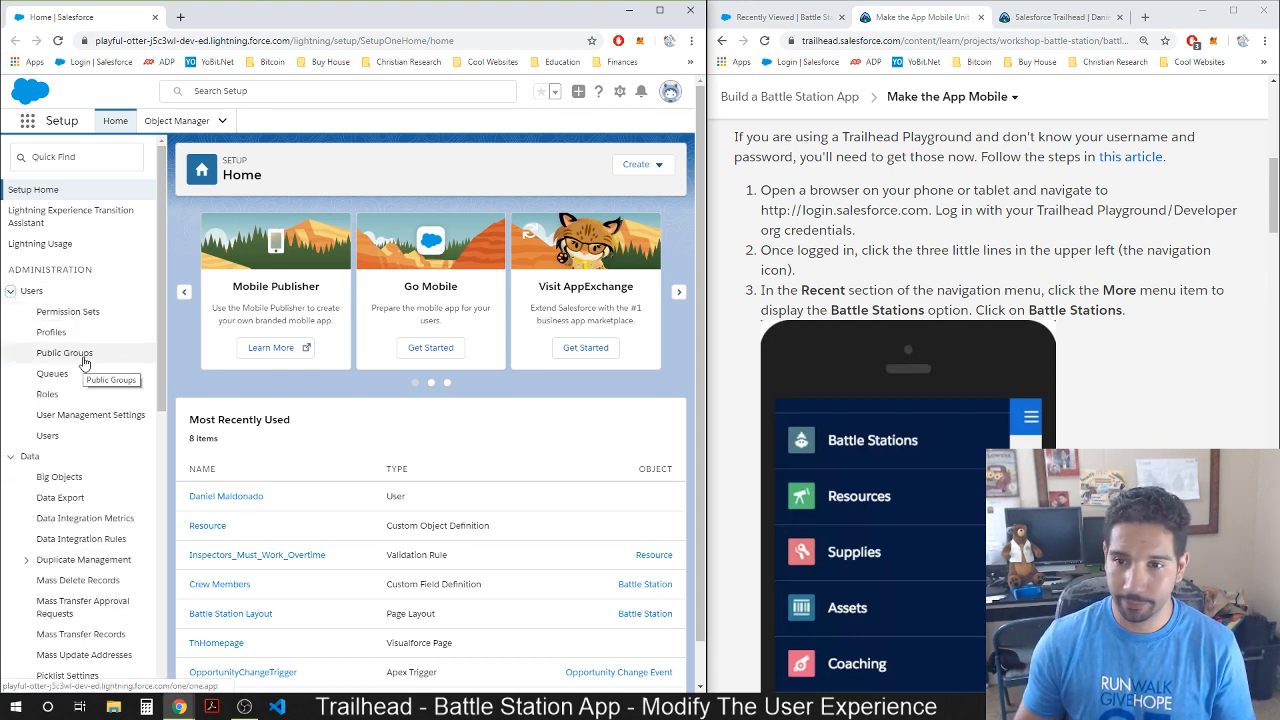
click(1120, 163)
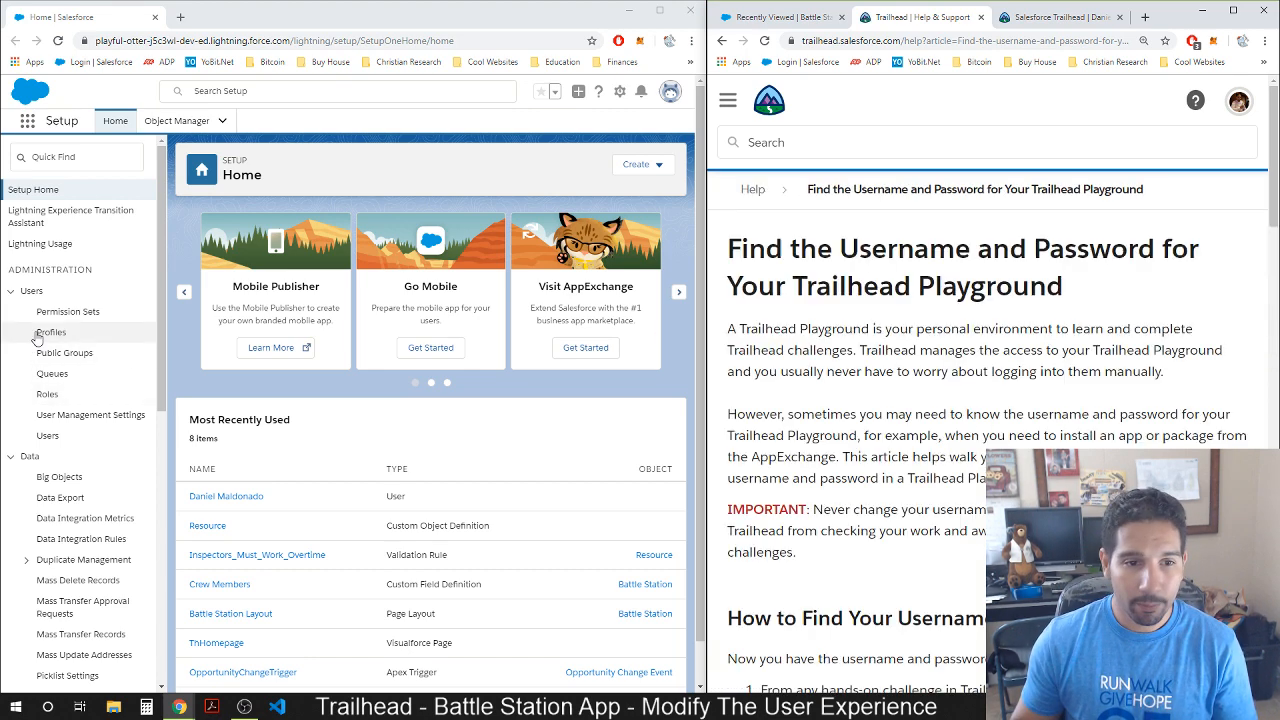
click(45, 436)
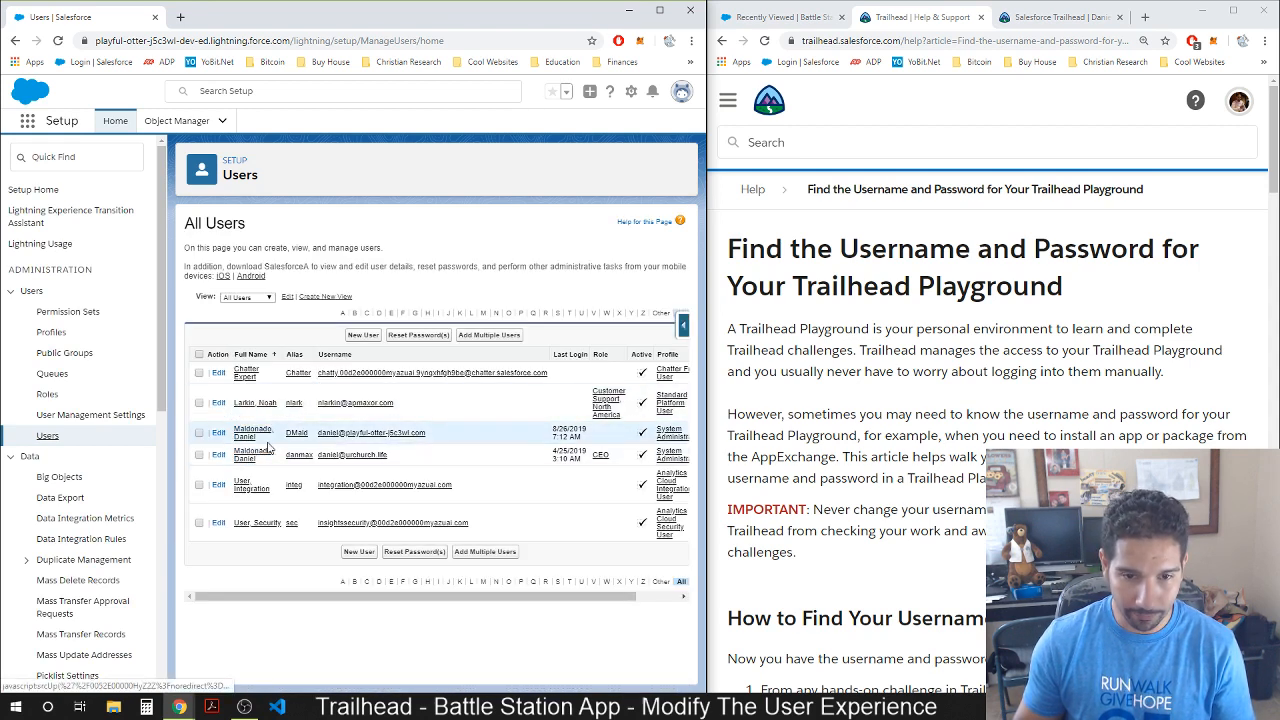
drag(450, 440, 316, 440)
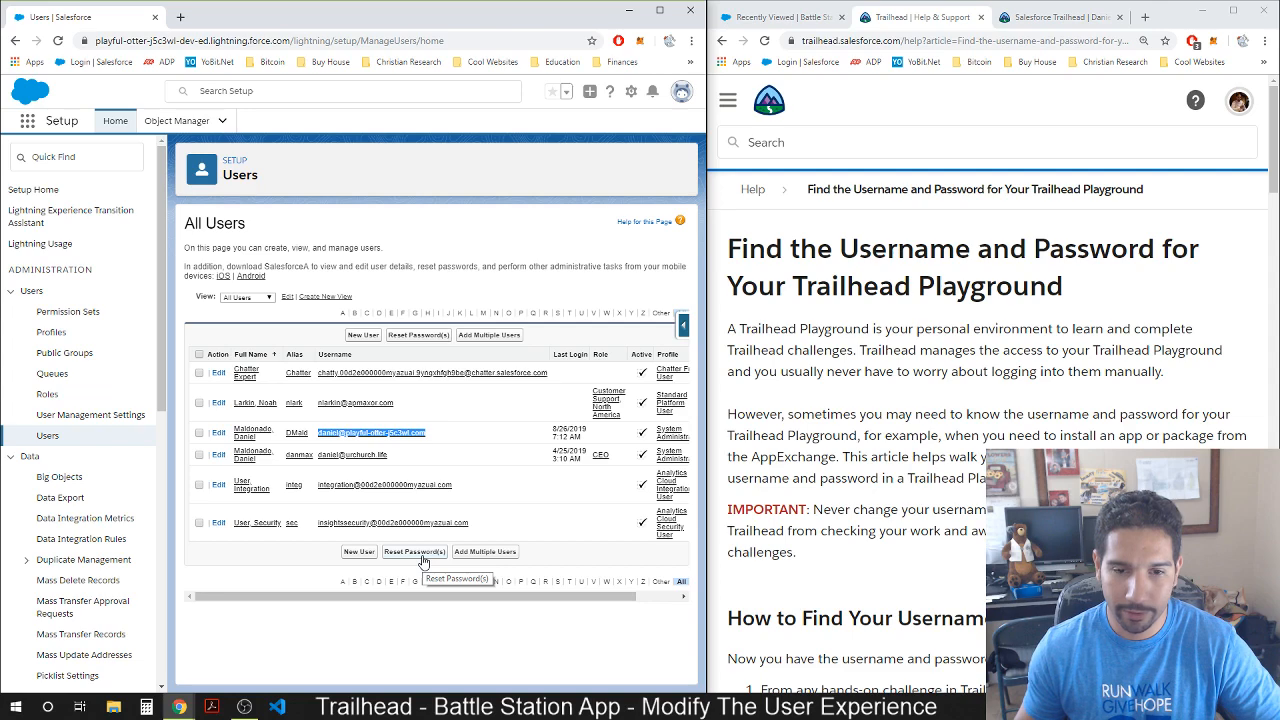
Read the article's password change instructions, and reset the password for the logged-in administrator's playground user.
scroll(1003, 420, down, 7)
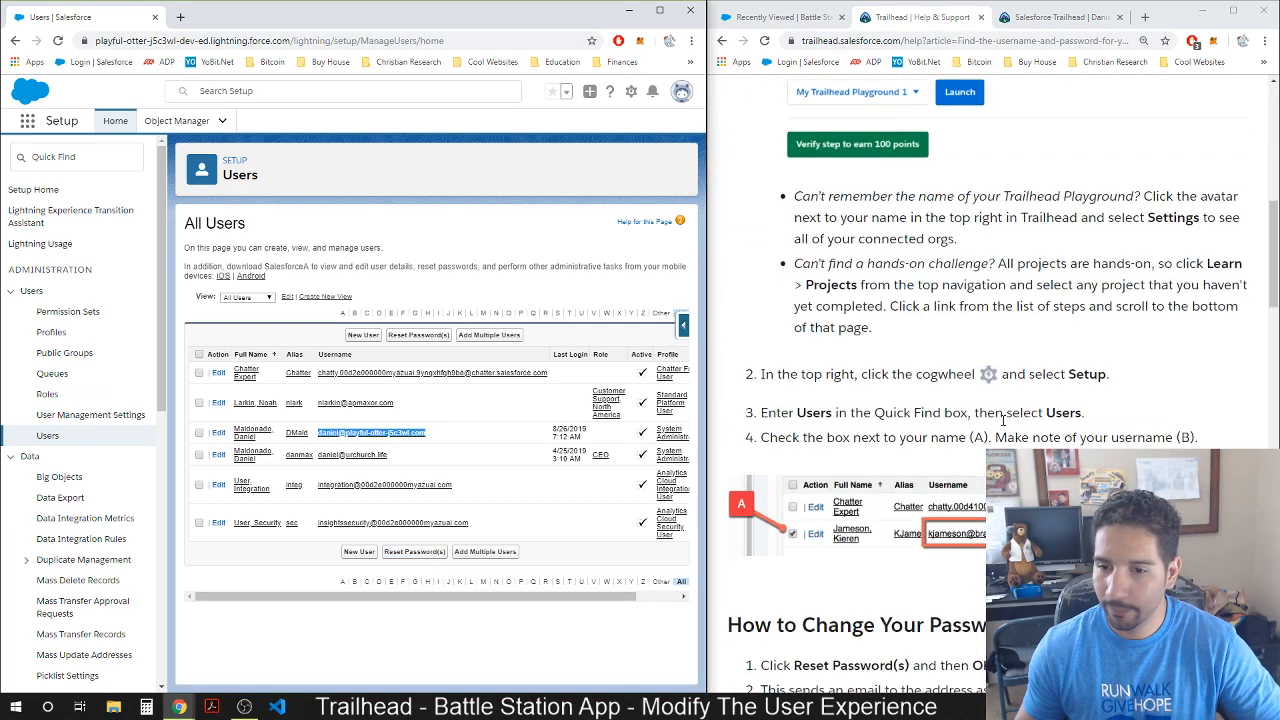
scroll(1003, 420, down, 2)
scroll(1003, 427, down, 2)
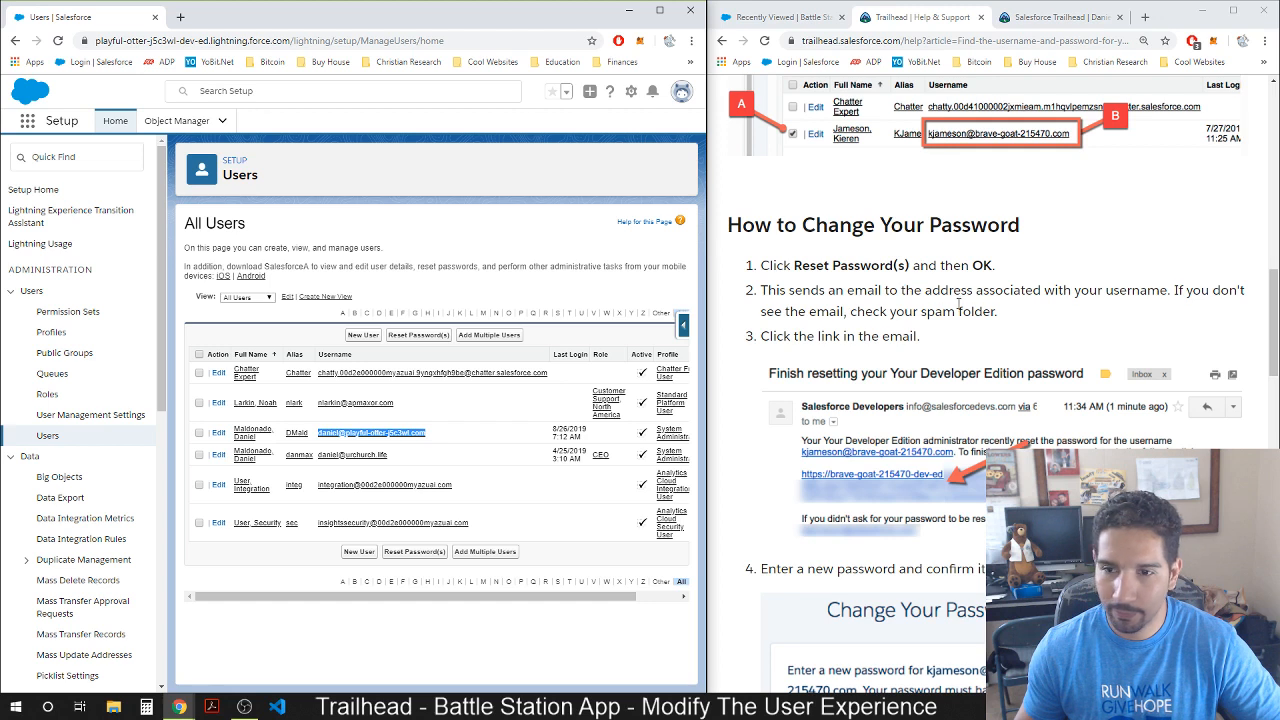
click(200, 433)
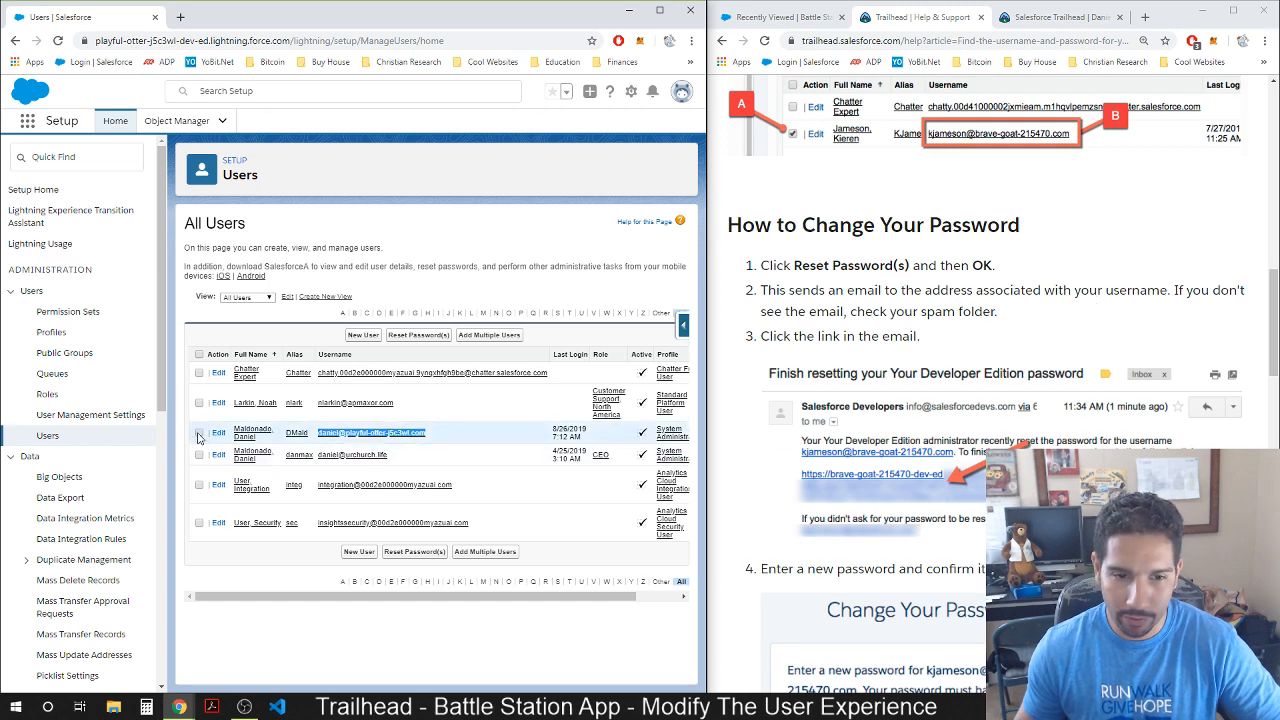
click(414, 552)
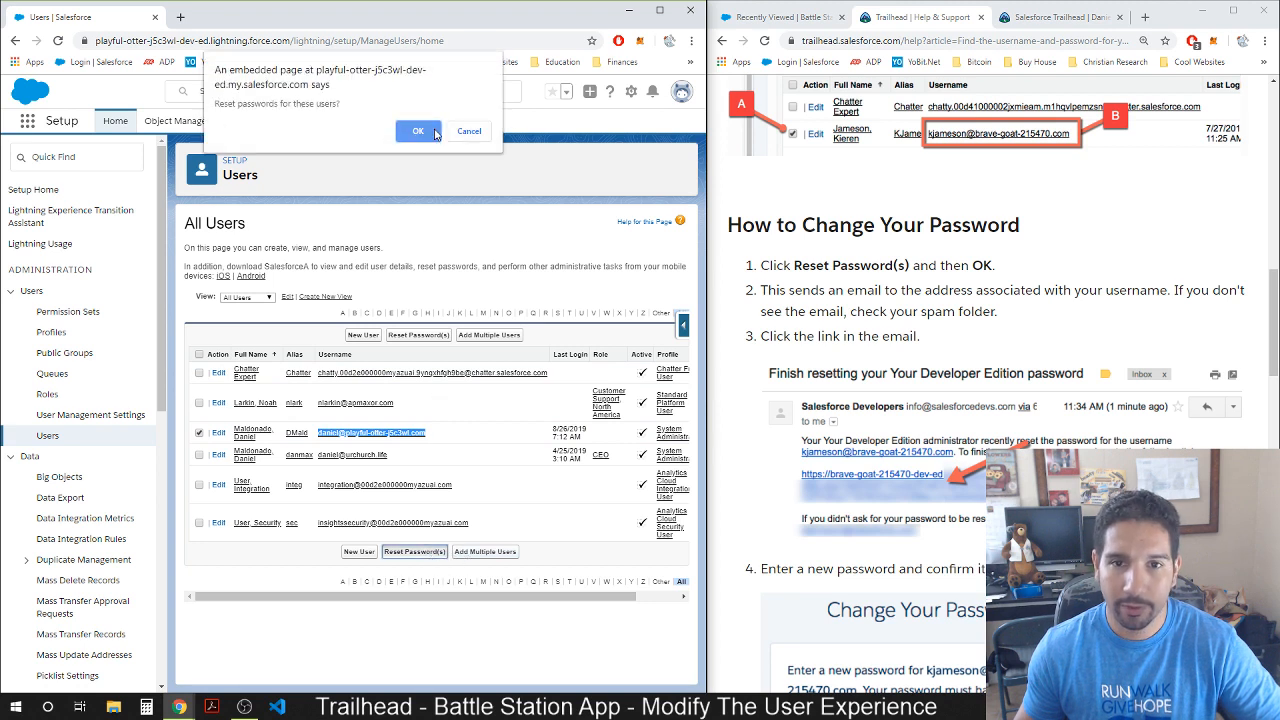
click(434, 134)
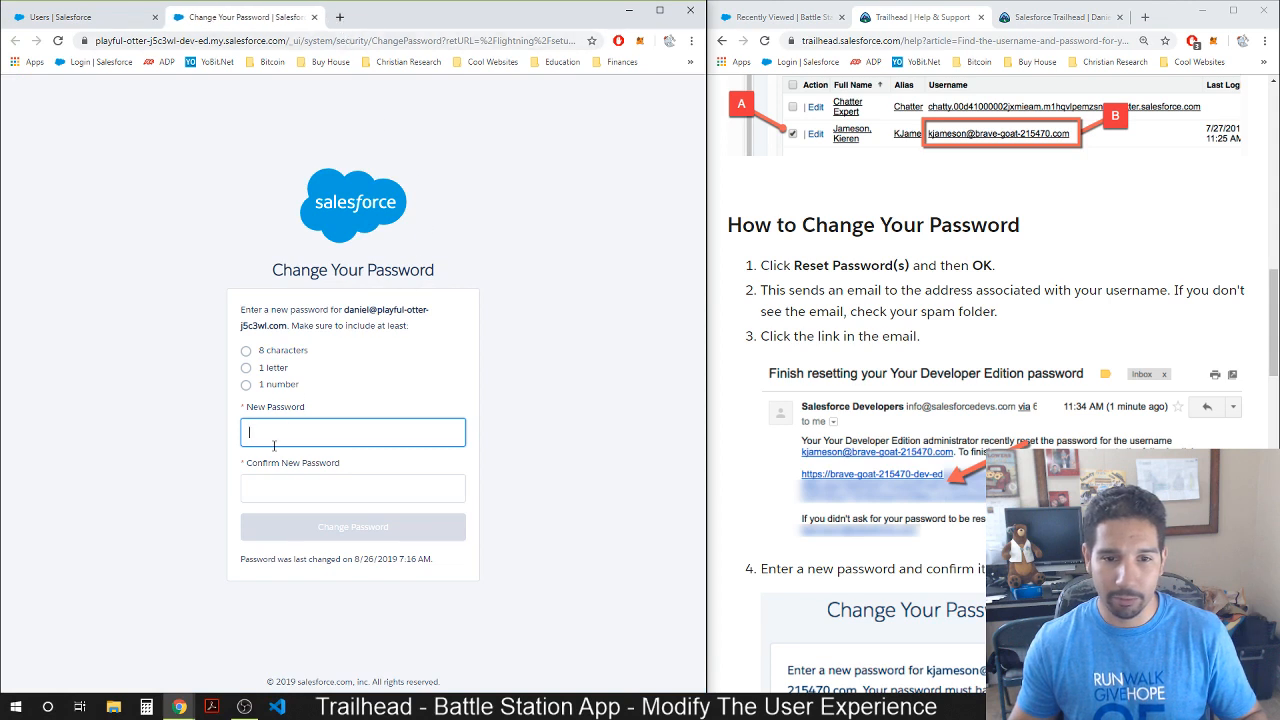
Enter and confirm a new account password on the Change Your Password page, and submit the change.
click(302, 427)
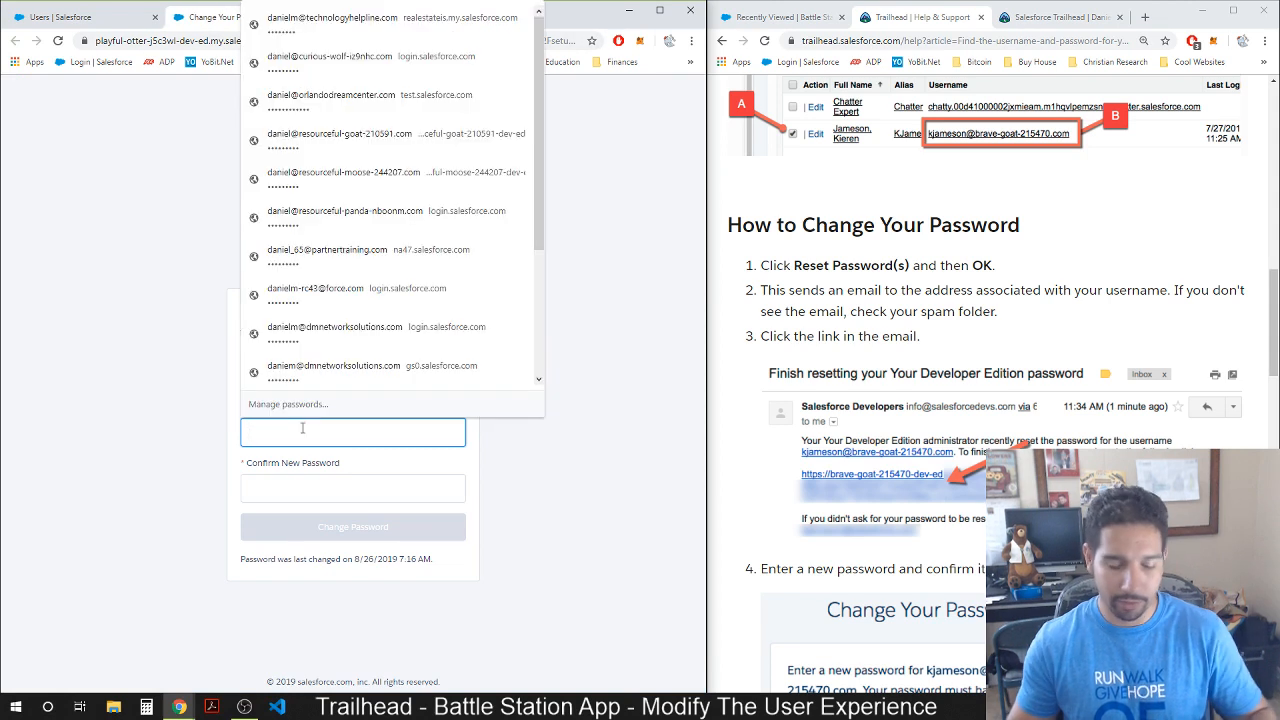
text(••••••)
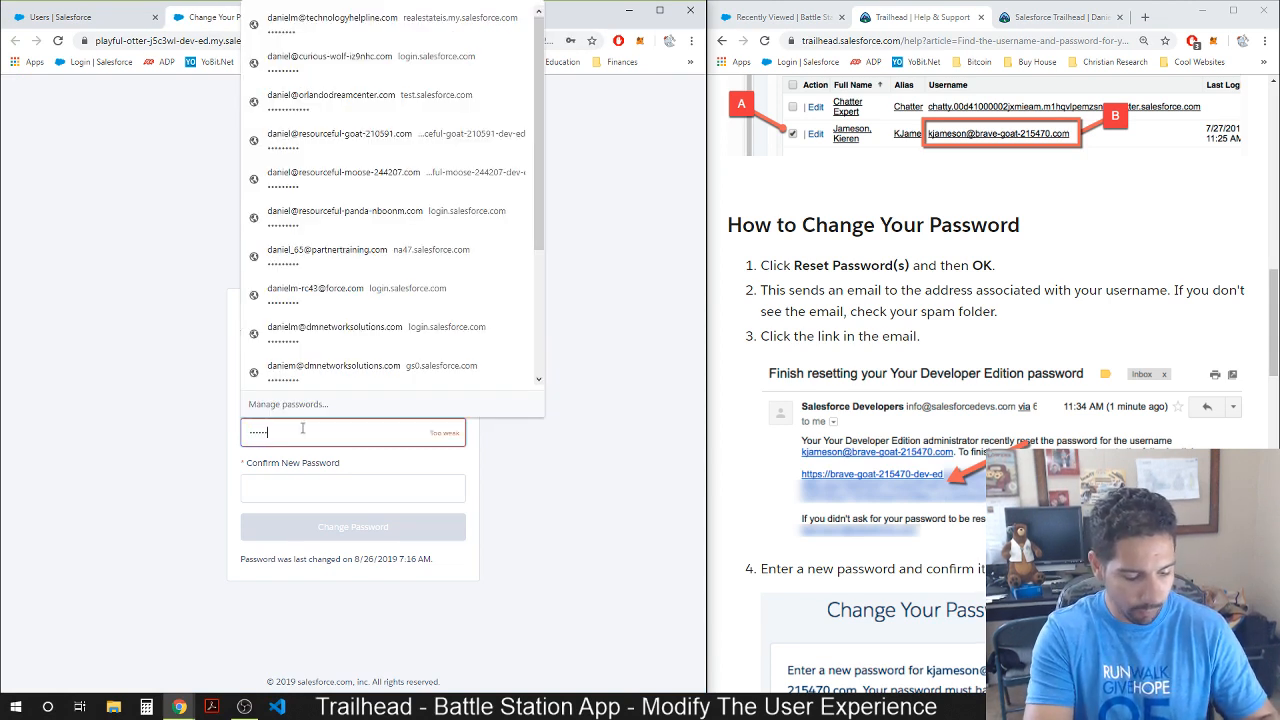
text(••)
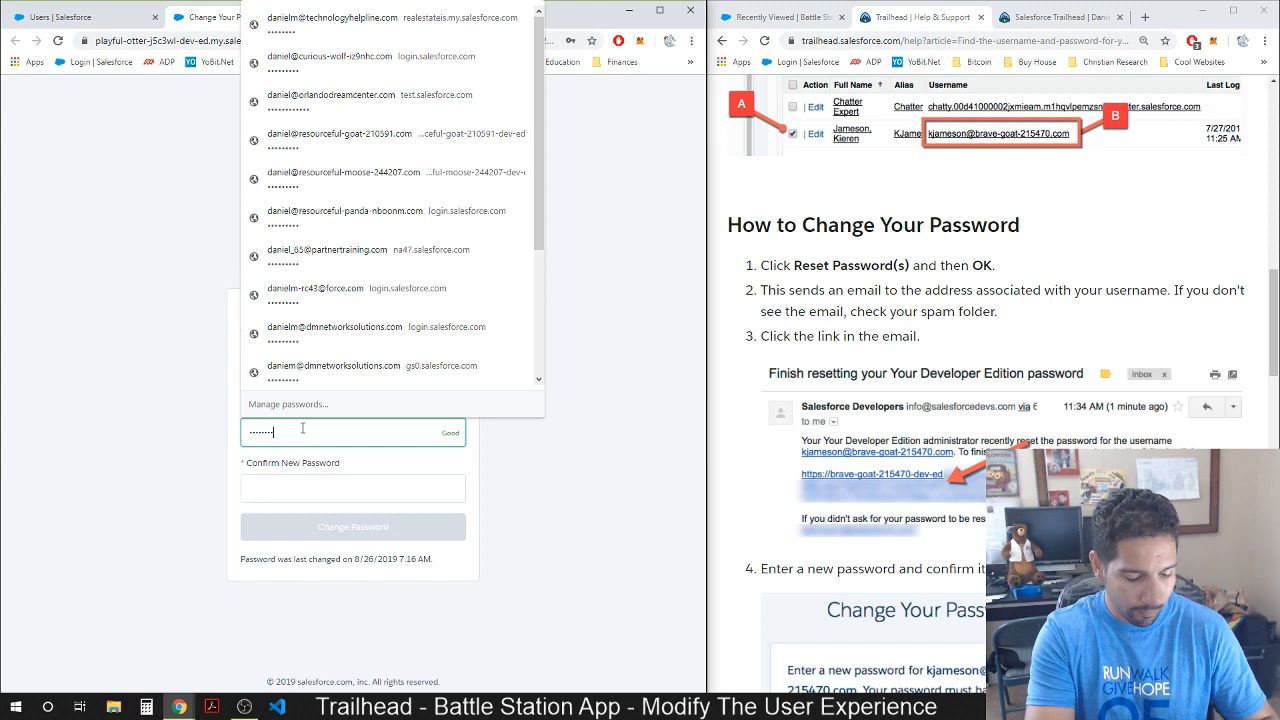
key(Tab)
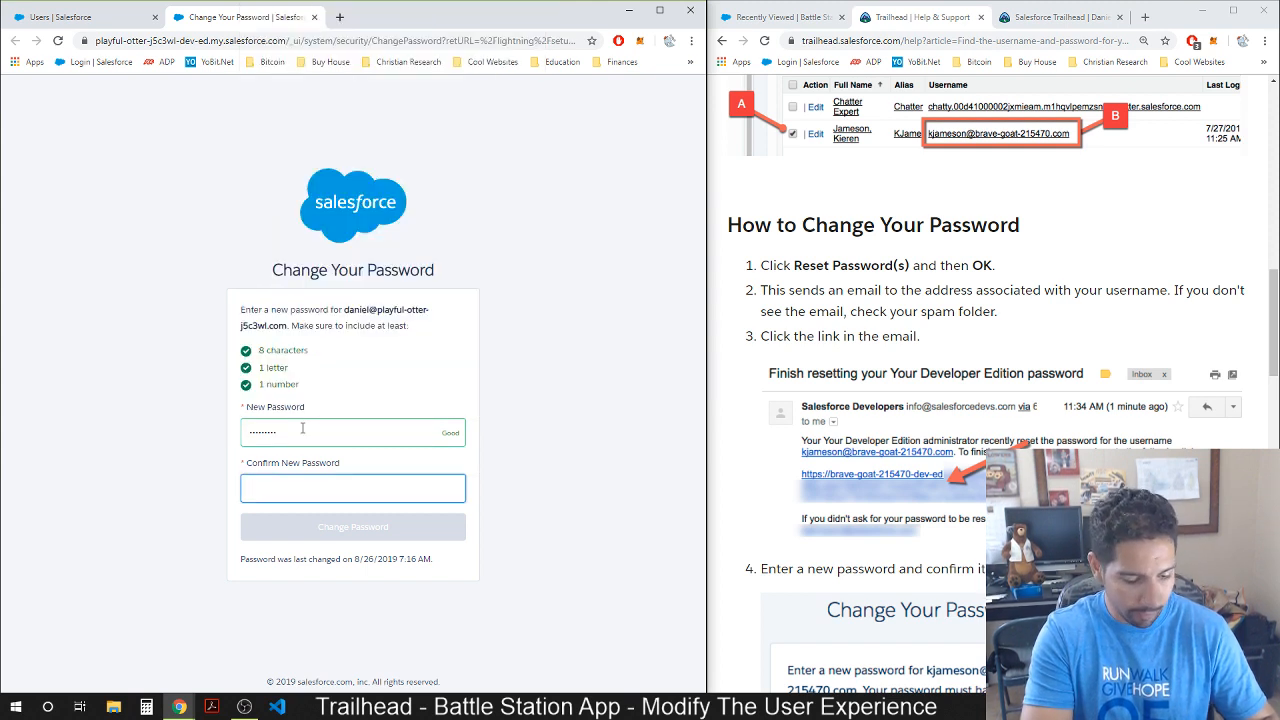
text(•••••••••)
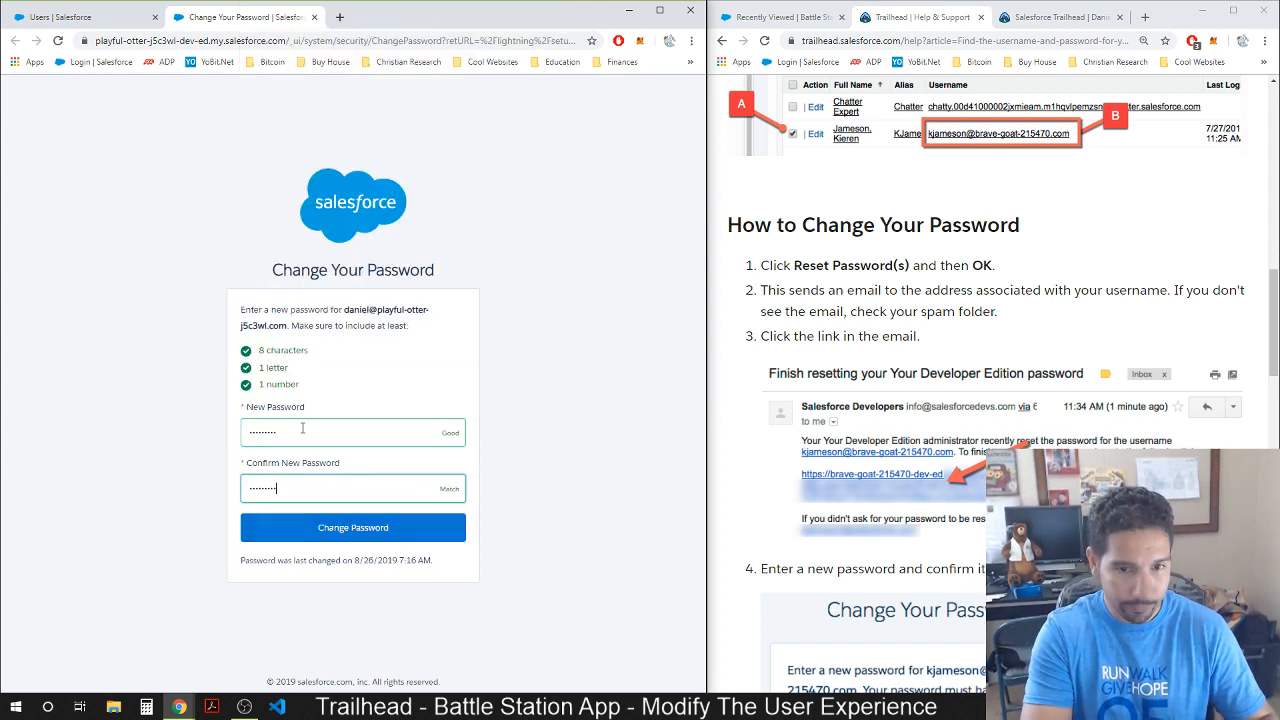
click(320, 532)
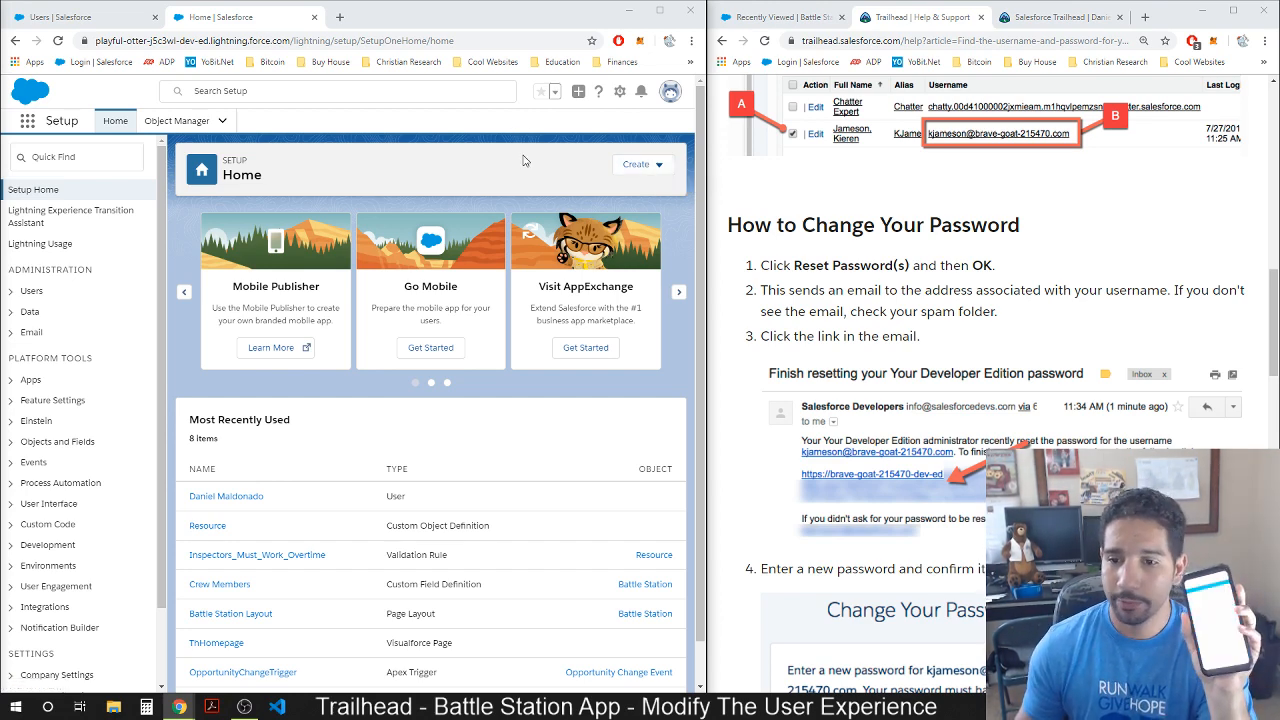
Return to the Make the App Mobile unit and read the steps for opening Battle Stations from the mobile navigation menu.
scroll(423, 181, down, 1)
scroll(423, 181, up, 1)
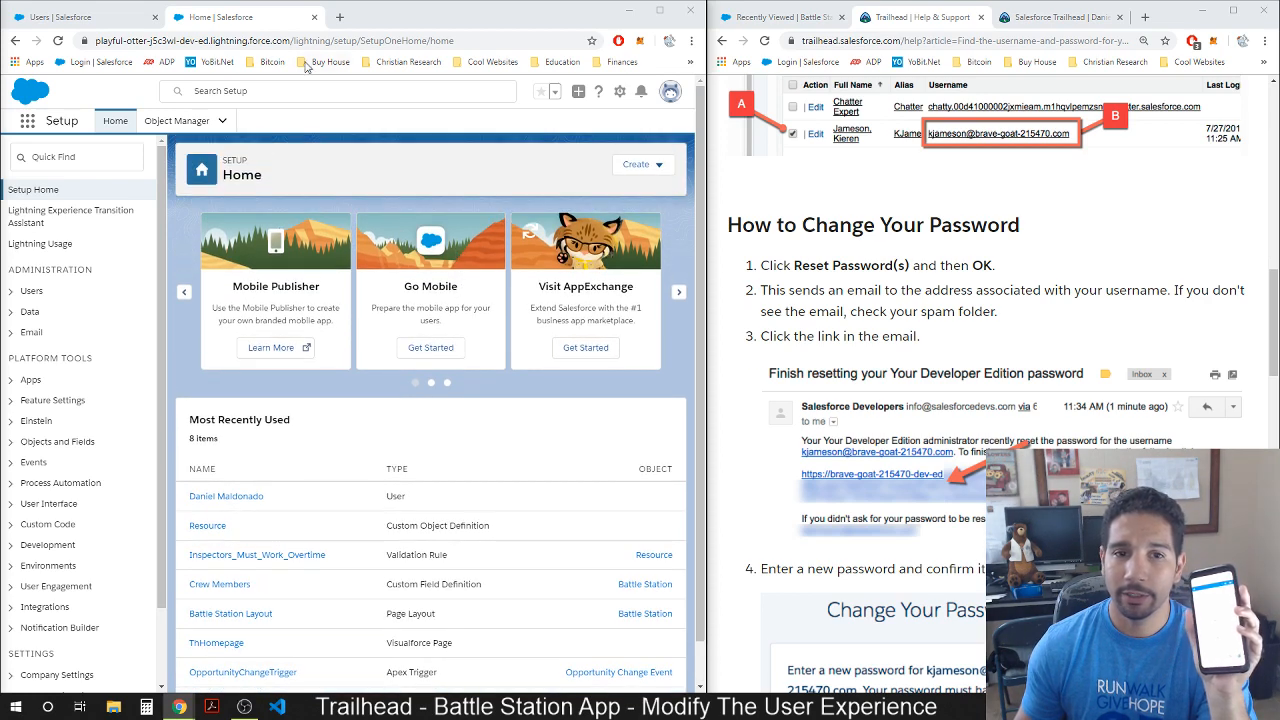
click(721, 40)
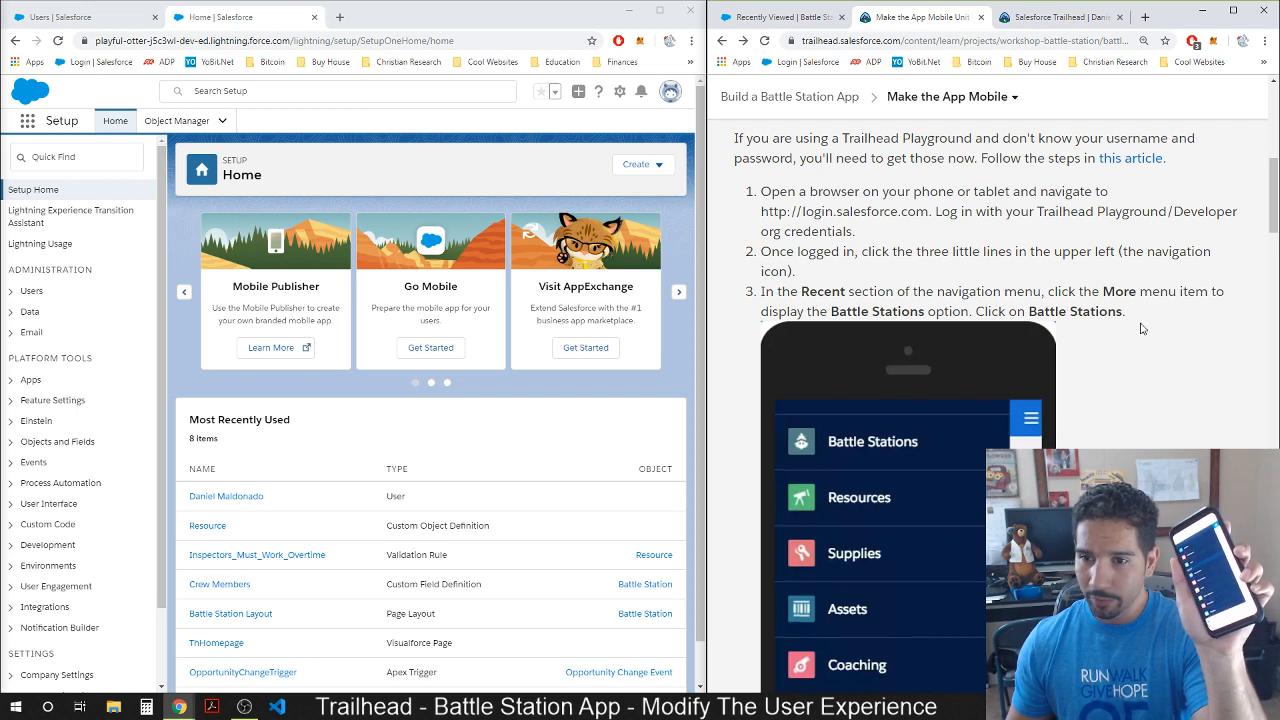
scroll(1143, 328, down, 1)
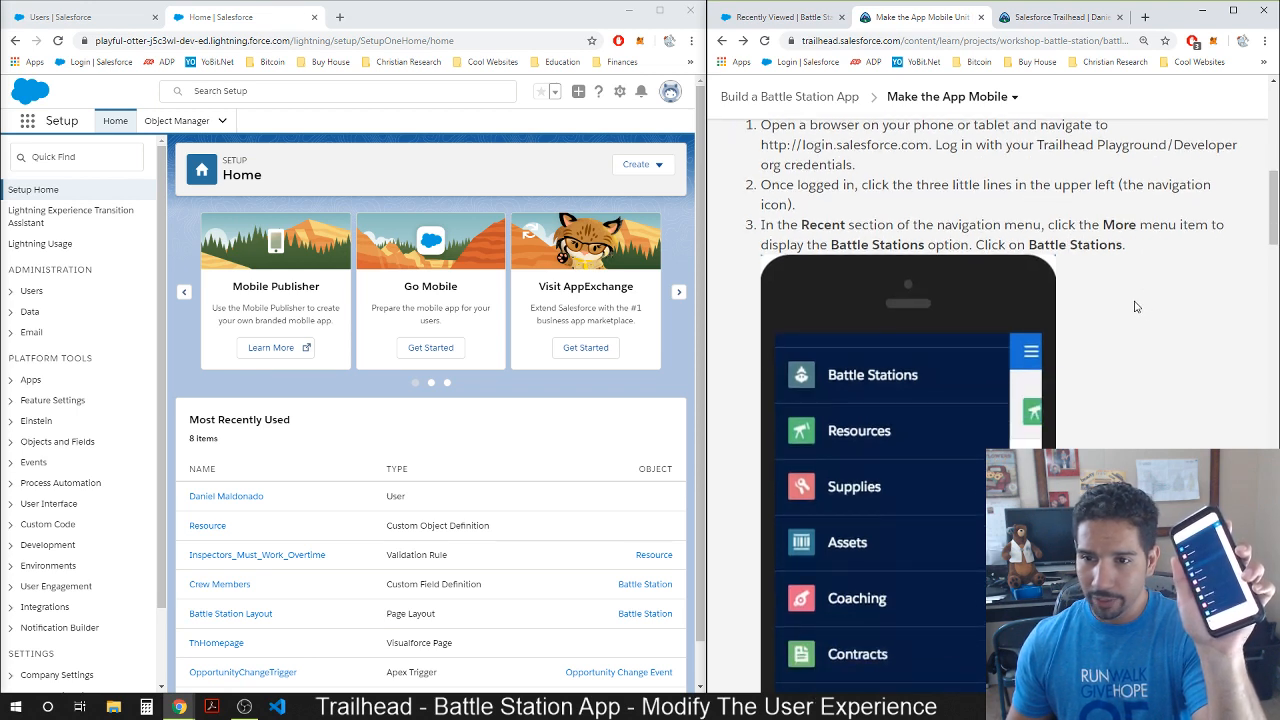
Read the unit's section on viewing Battle Station records on mobile and the Create a Quick Action instructions.
scroll(1135, 306, down, 3)
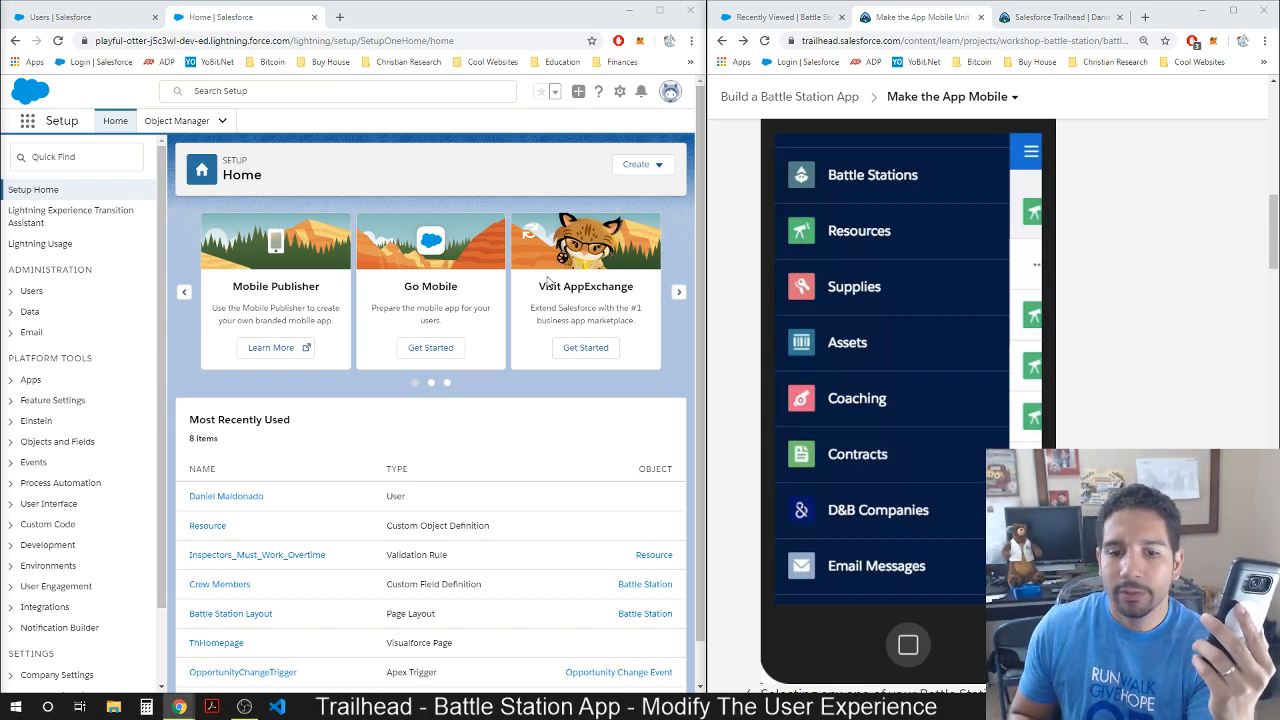
scroll(938, 220, down, 3)
scroll(888, 289, down, 1)
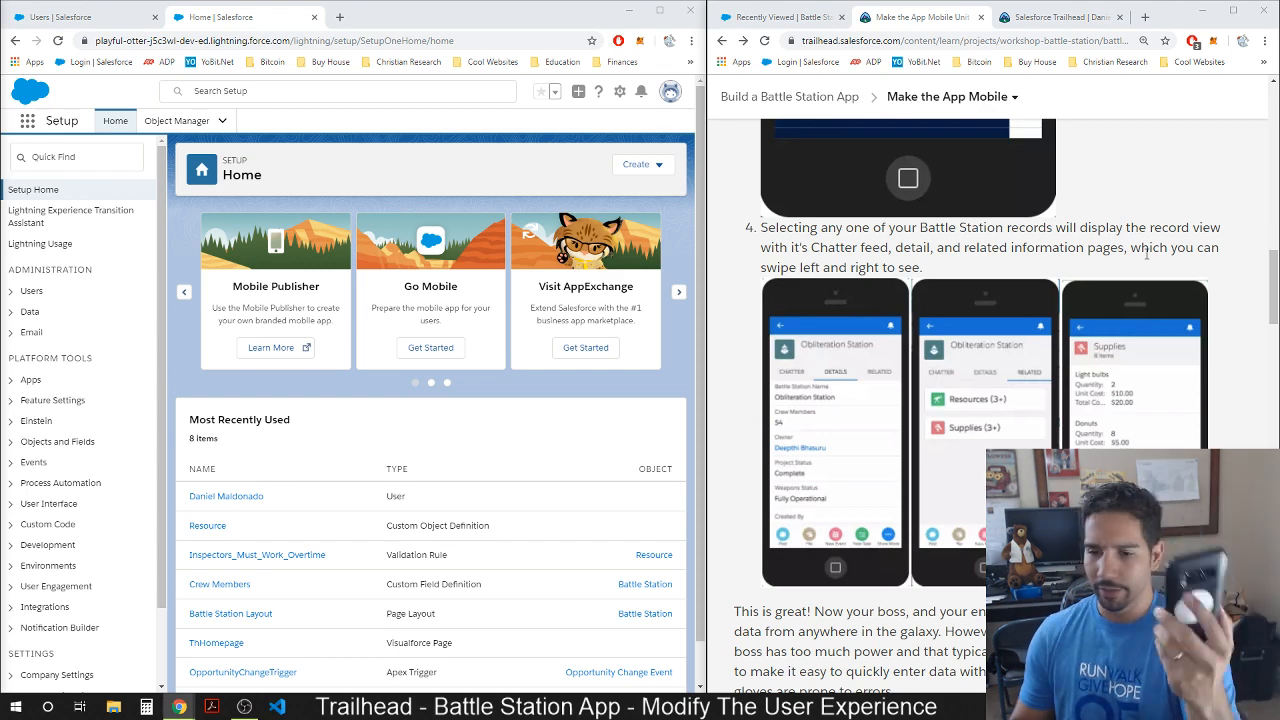
scroll(1177, 438, down, 3)
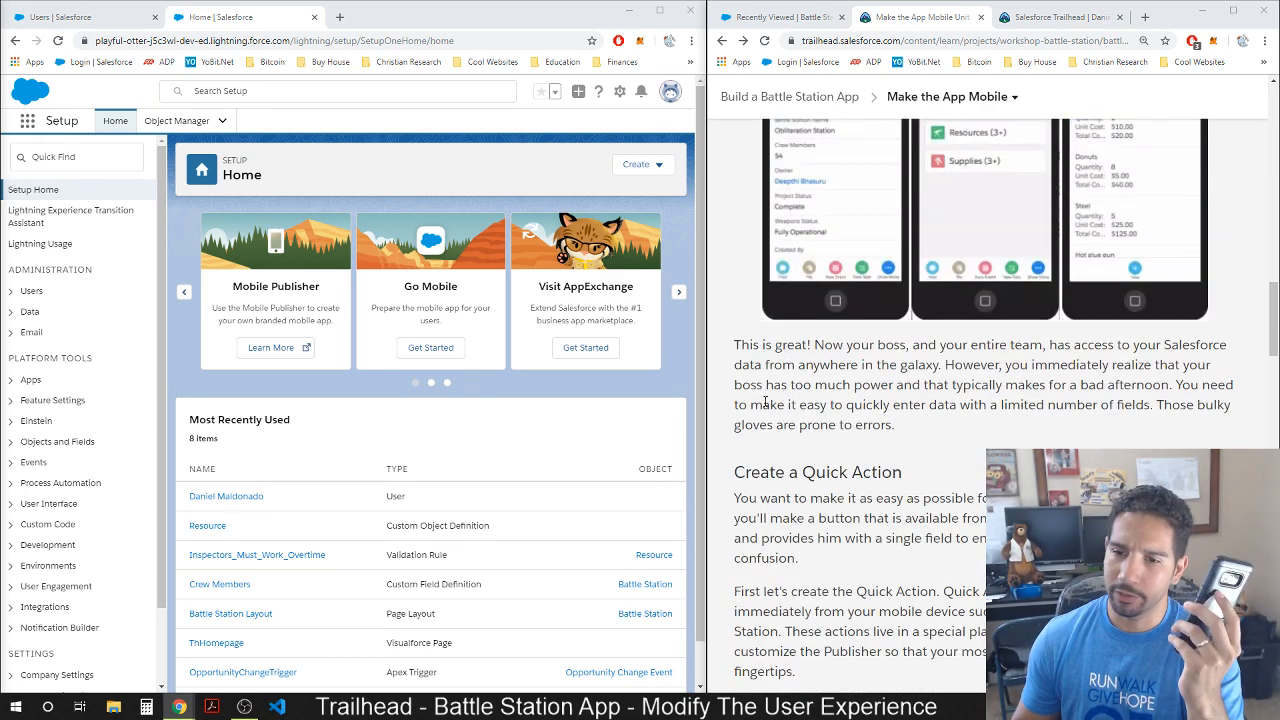
scroll(848, 381, down, 1)
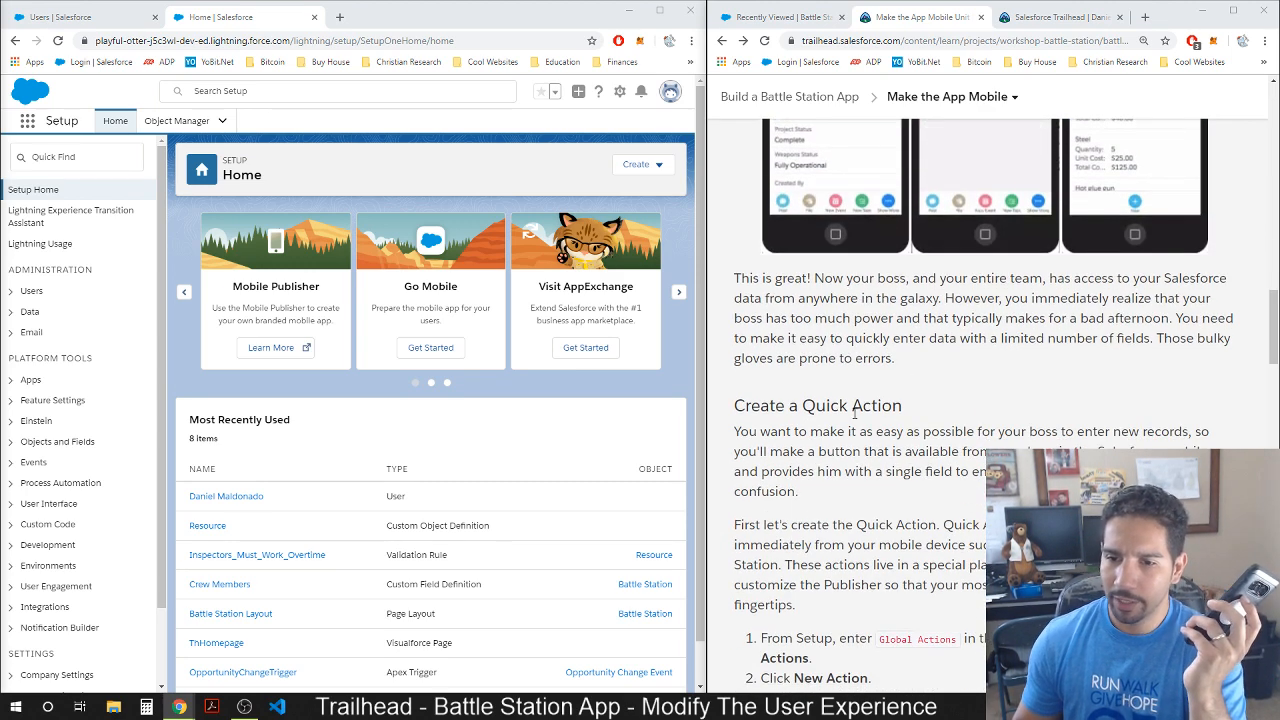
scroll(855, 412, down, 2)
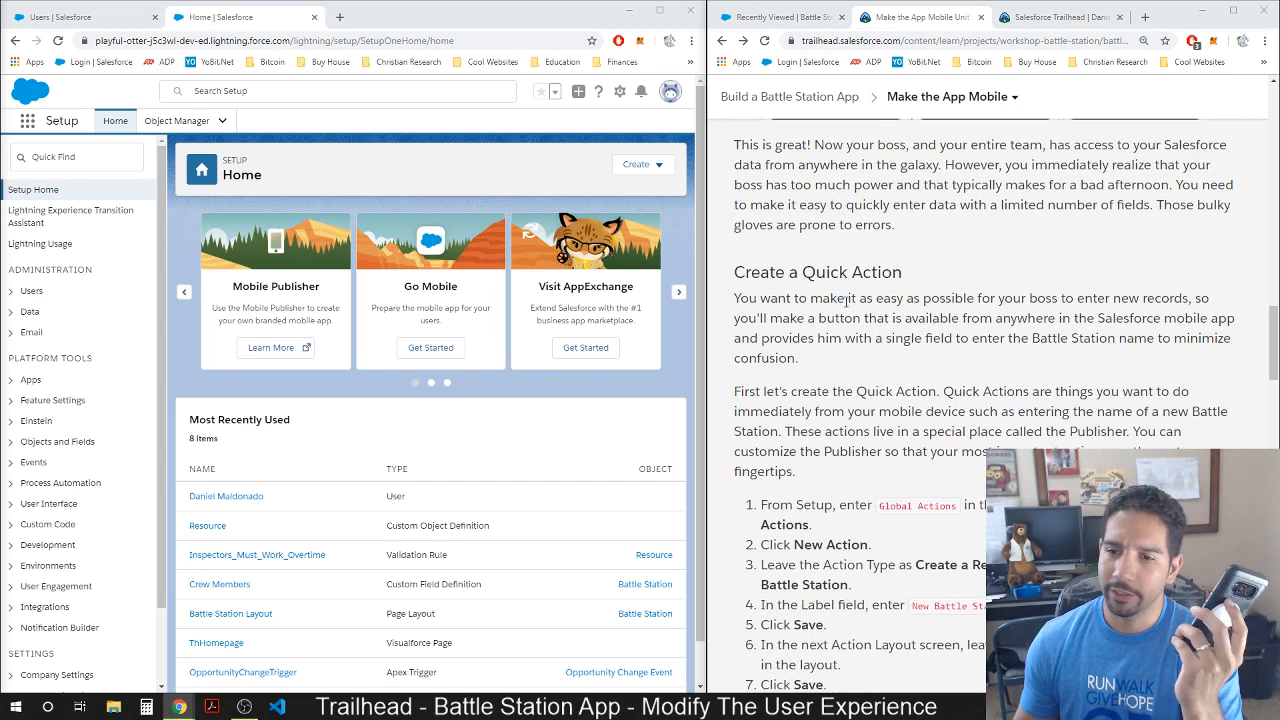
scroll(848, 300, down, 1)
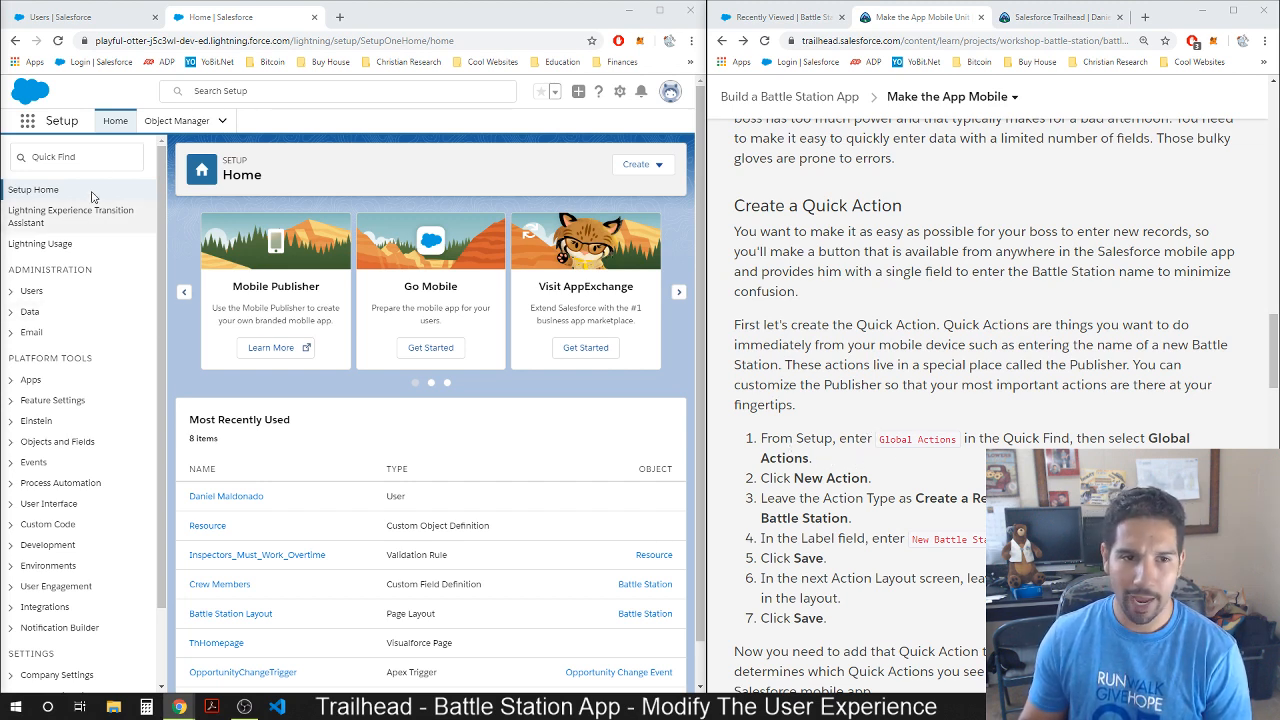
Find Global Actions in Setup and start a new global action.
click(98, 157)
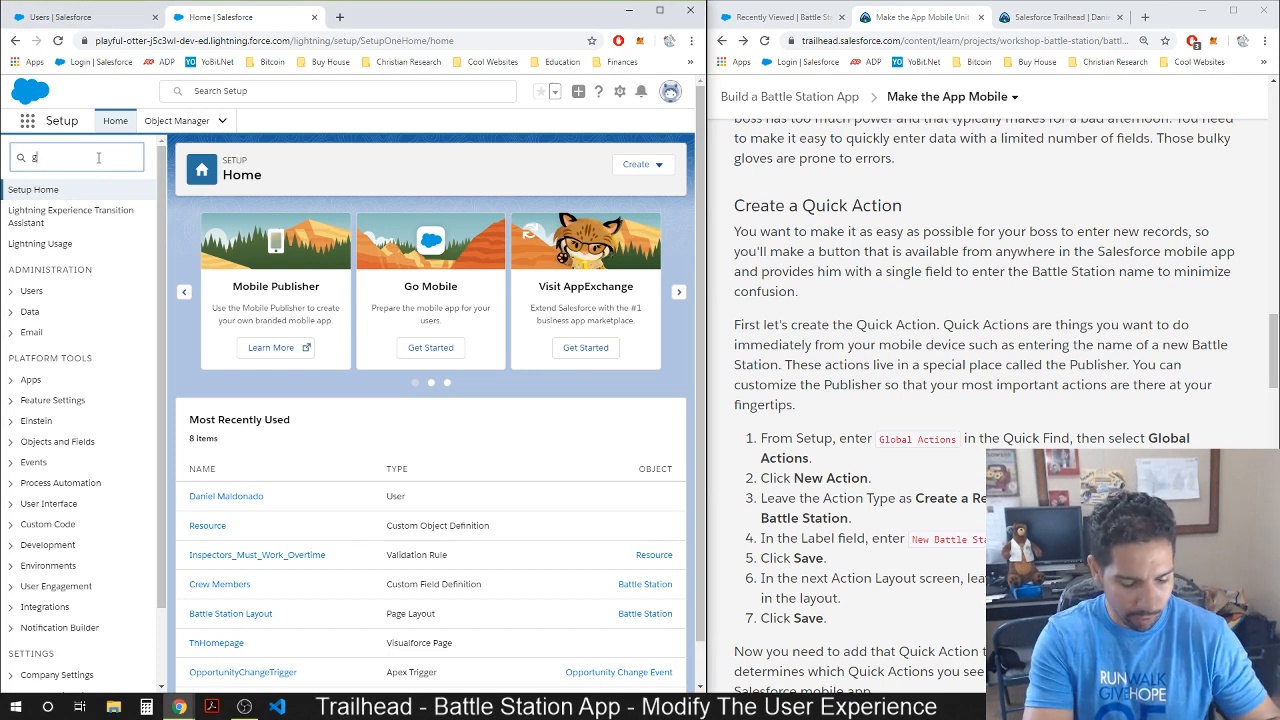
text(global actions)
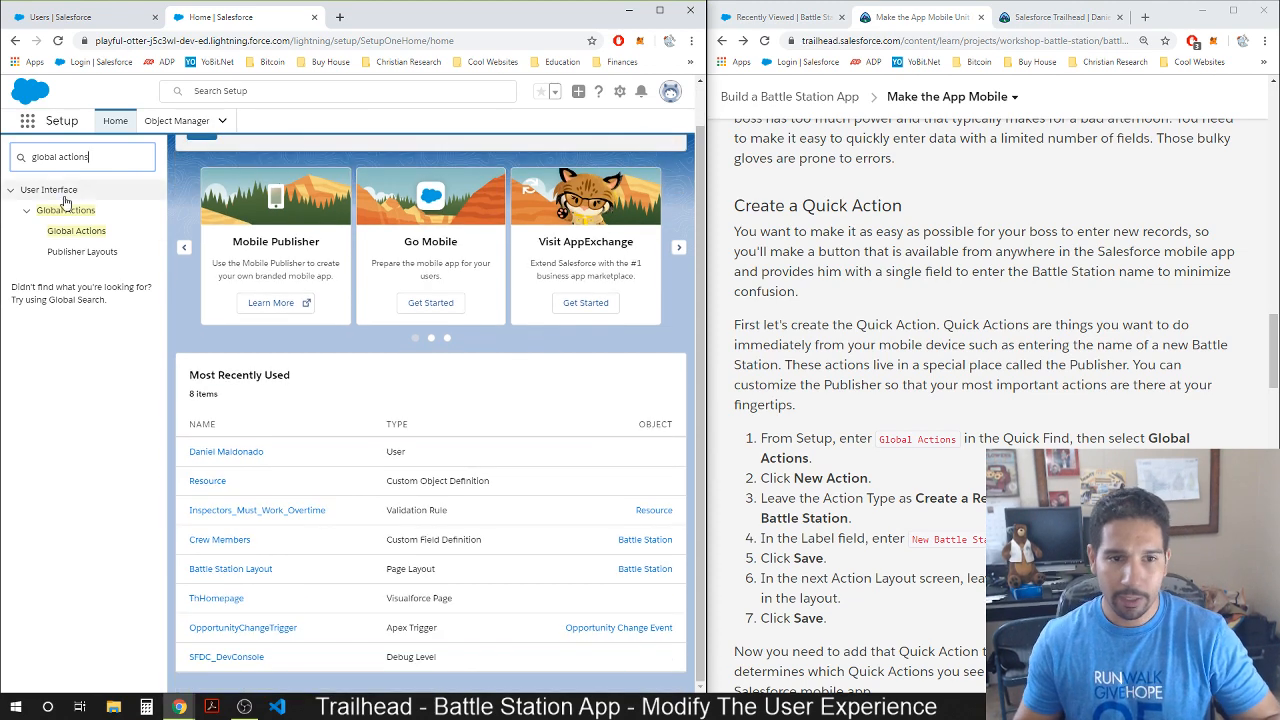
click(70, 233)
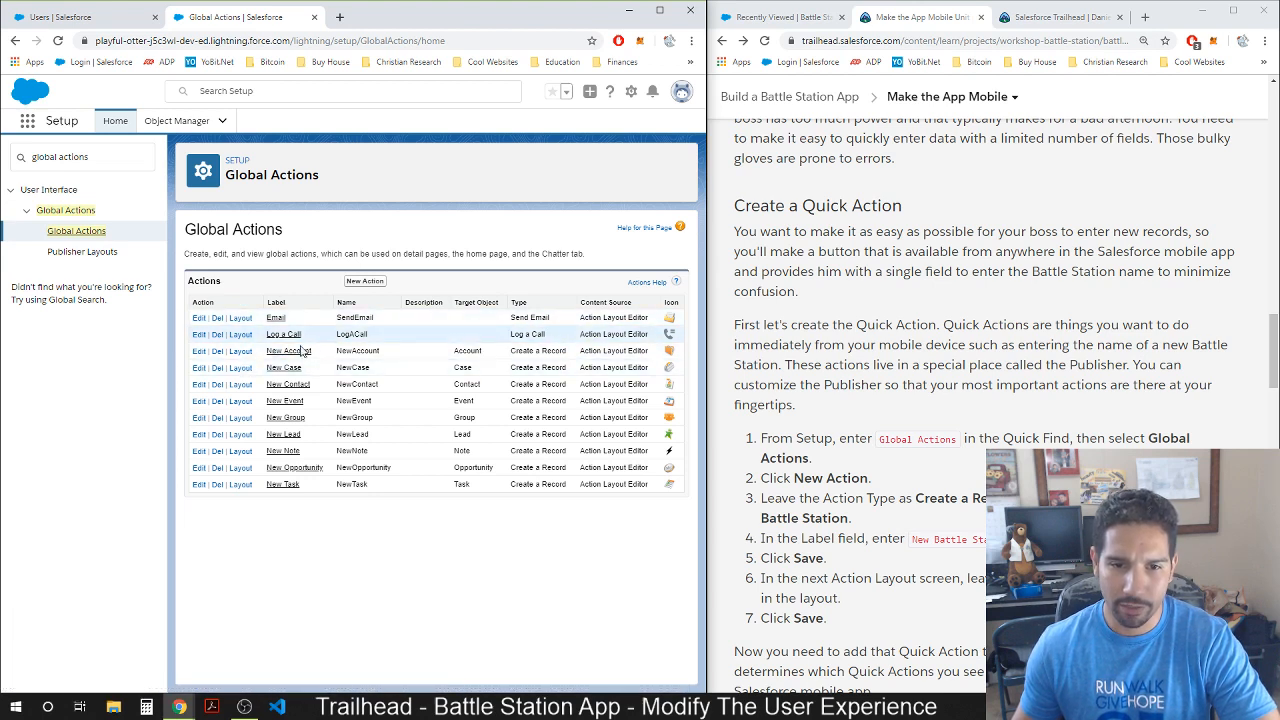
click(364, 281)
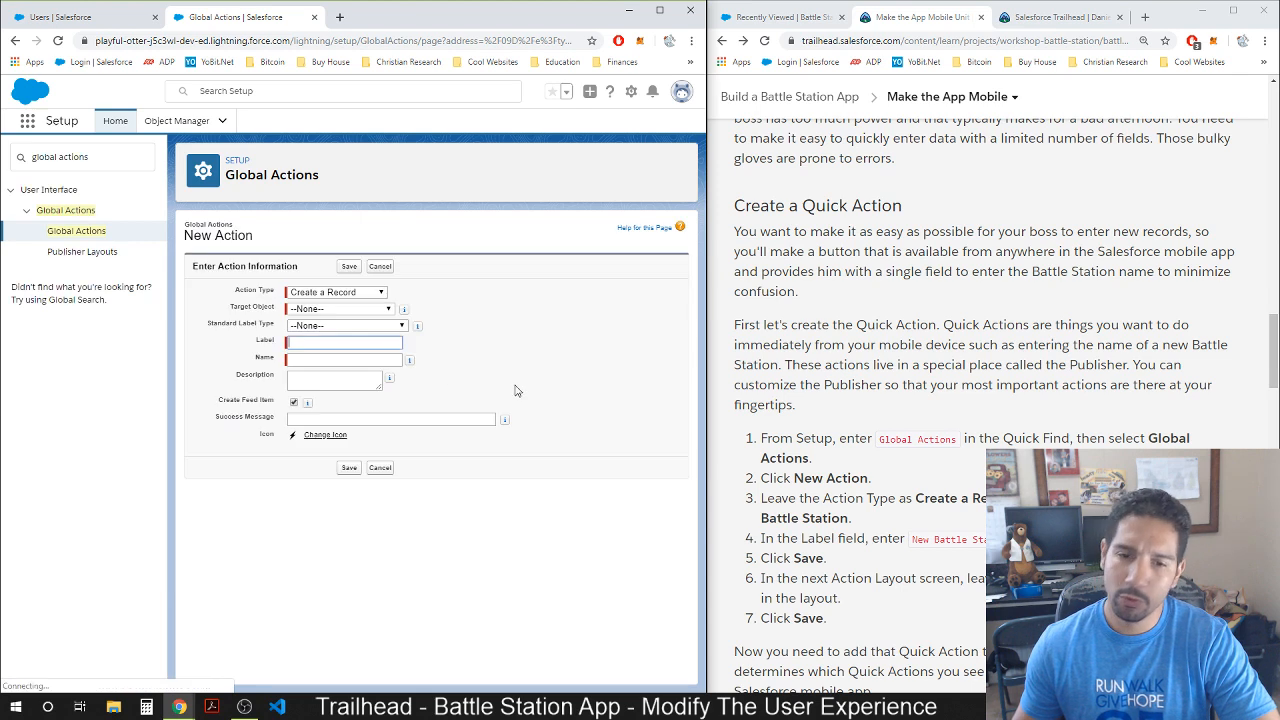
Keep the action type as Create a Record, set the target object to Battle Station, and label the action New Battle Station.
click(355, 294)
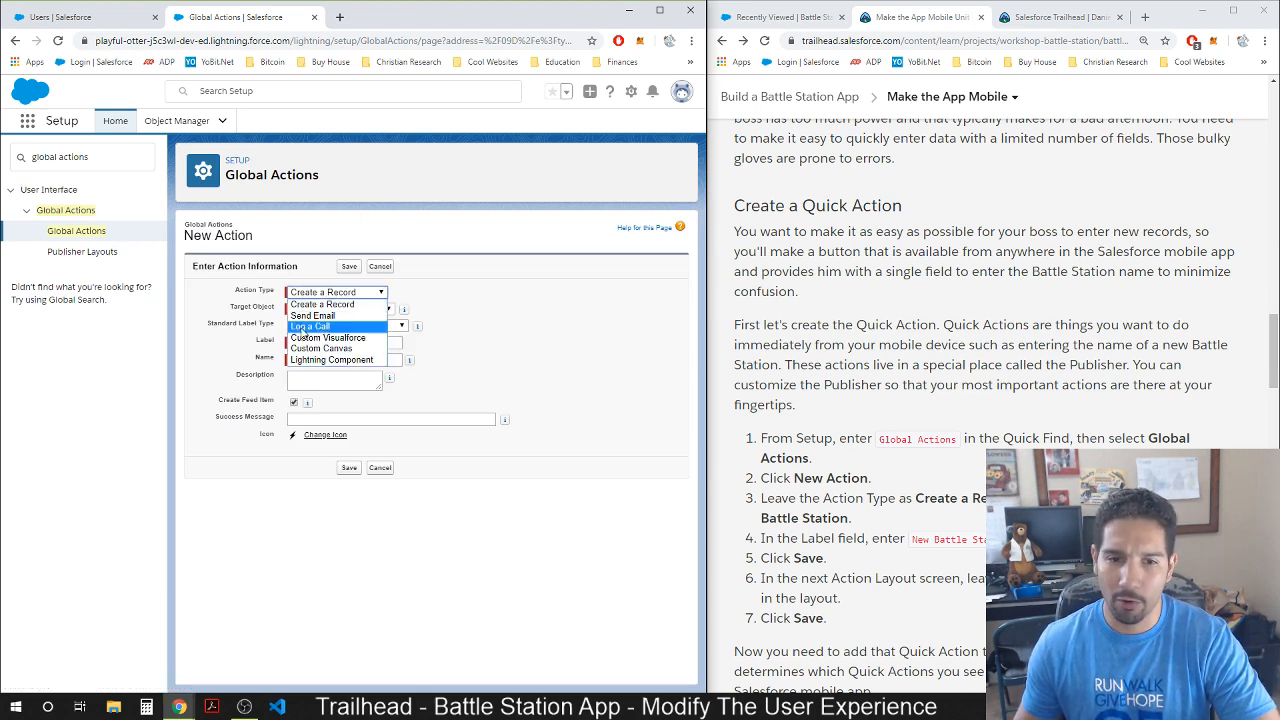
click(407, 291)
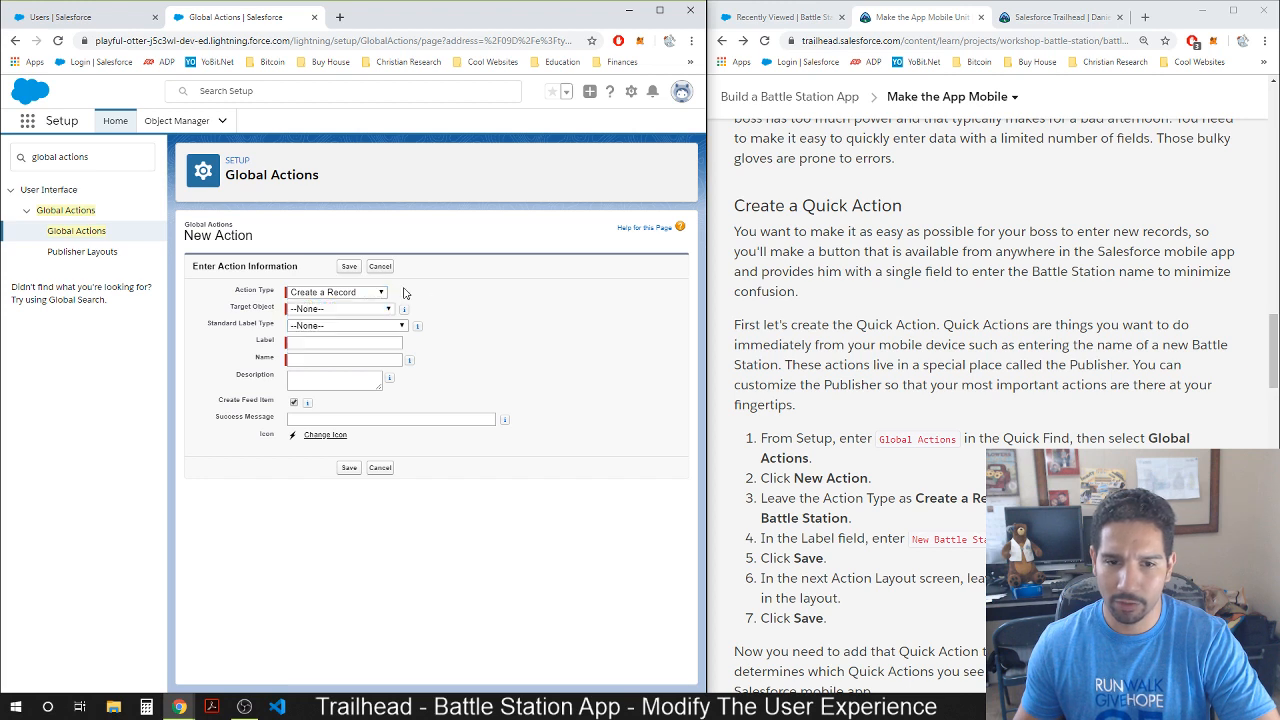
click(350, 309)
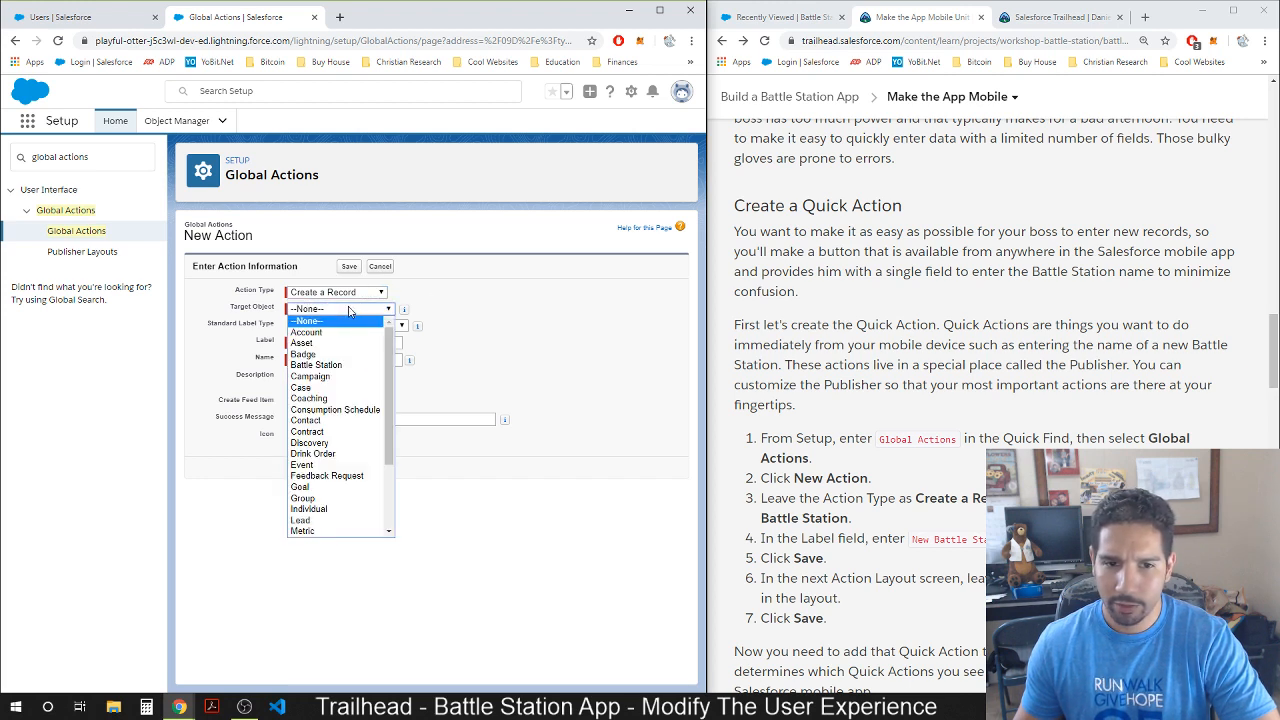
click(318, 365)
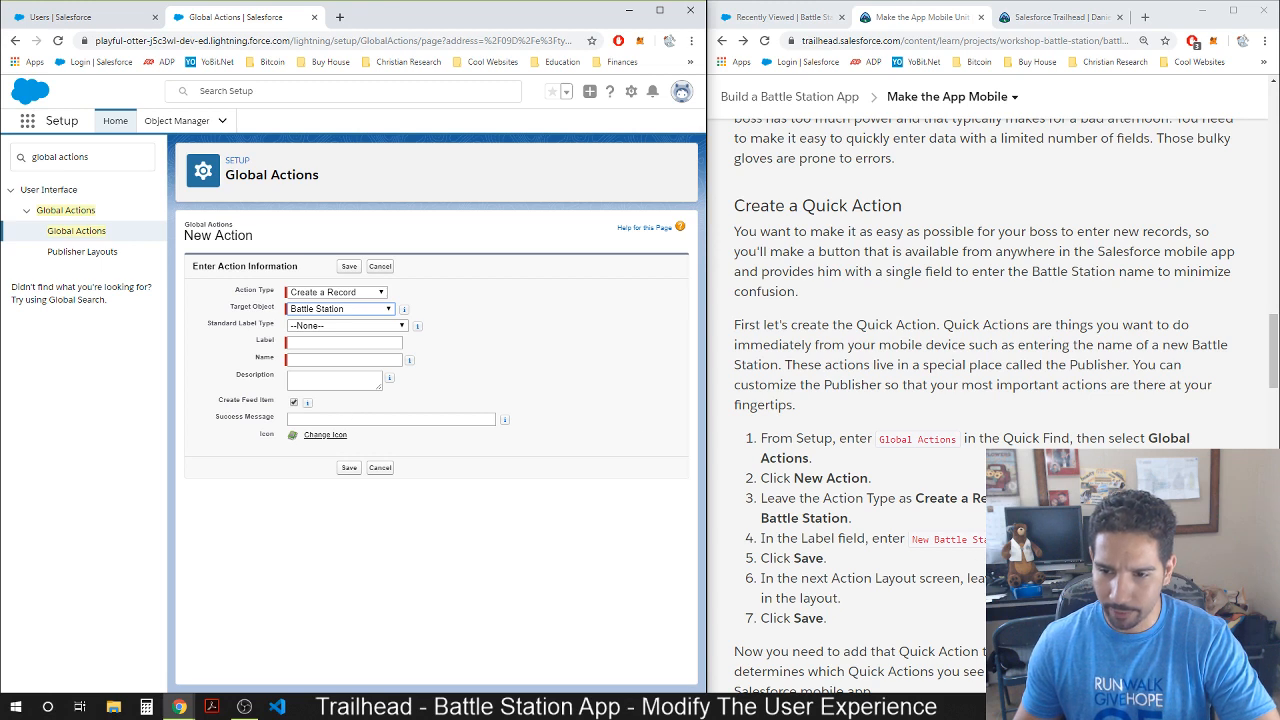
drag(1012, 539, 910, 541)
key(ctrl+c)
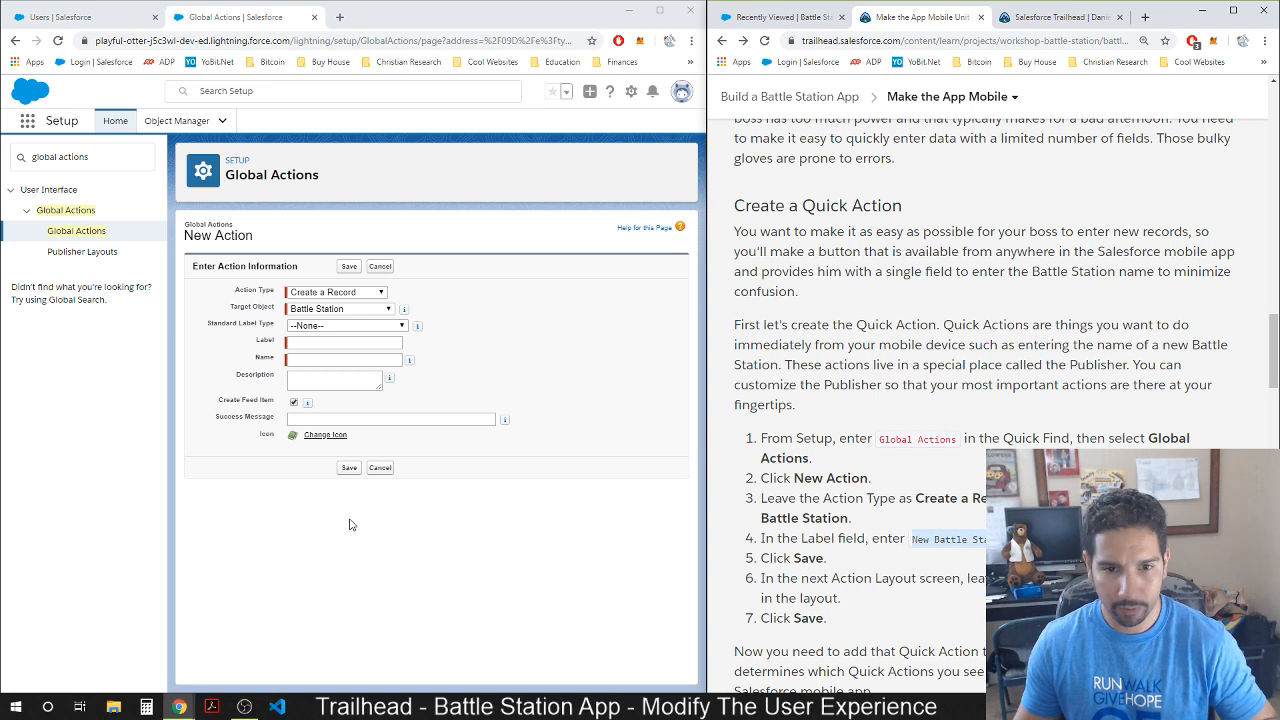
click(325, 341)
key(ctrl+v)
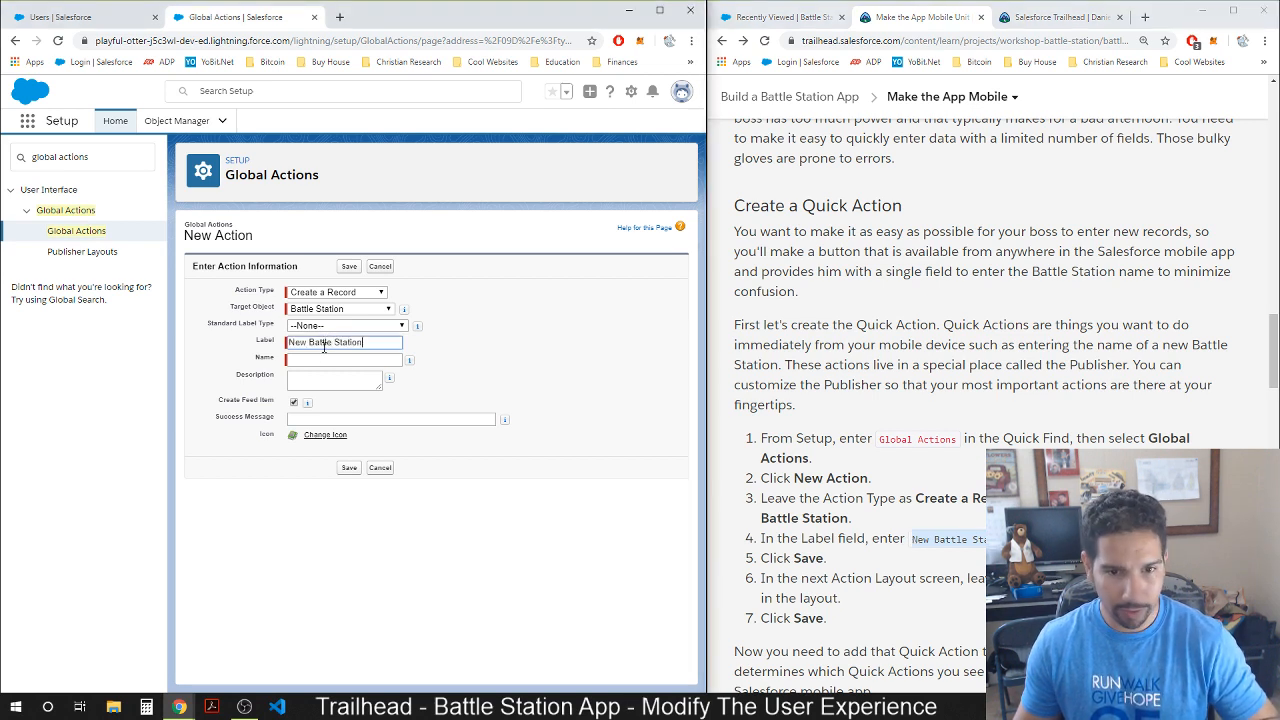
click(325, 360)
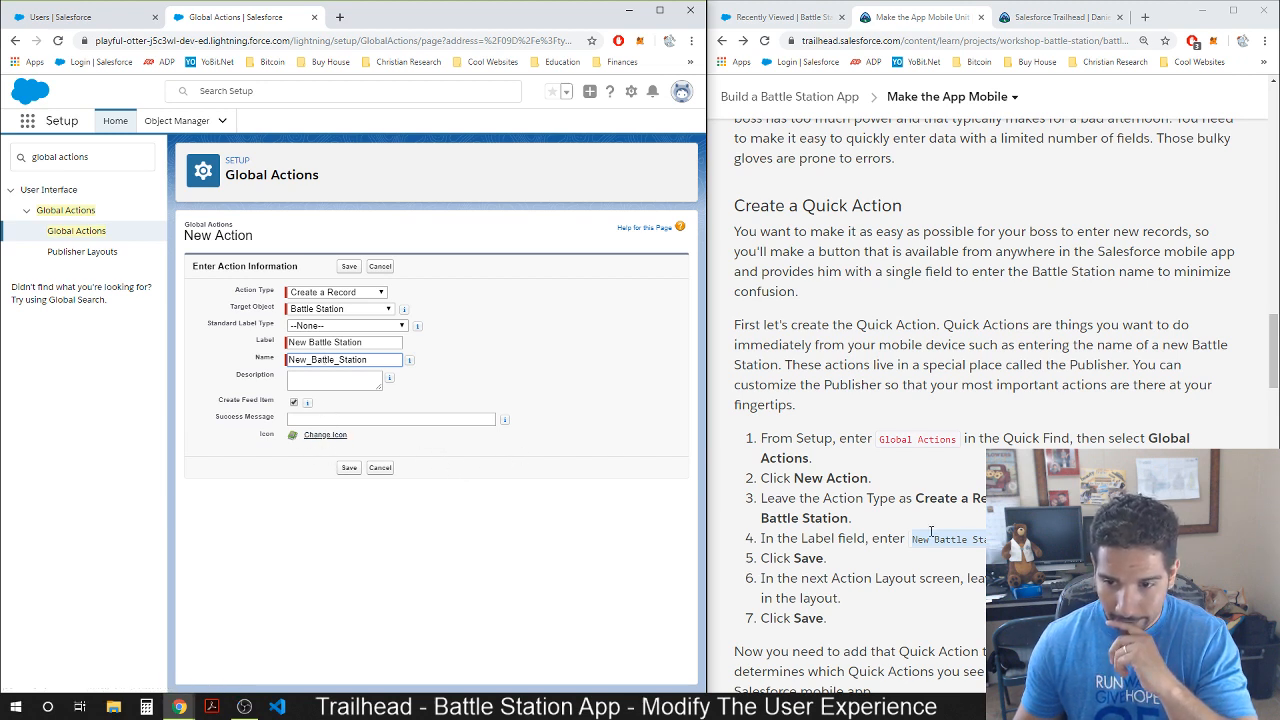
Save the new action, and save its layout with Battle Station Name as the only field.
scroll(931, 531, down, 3)
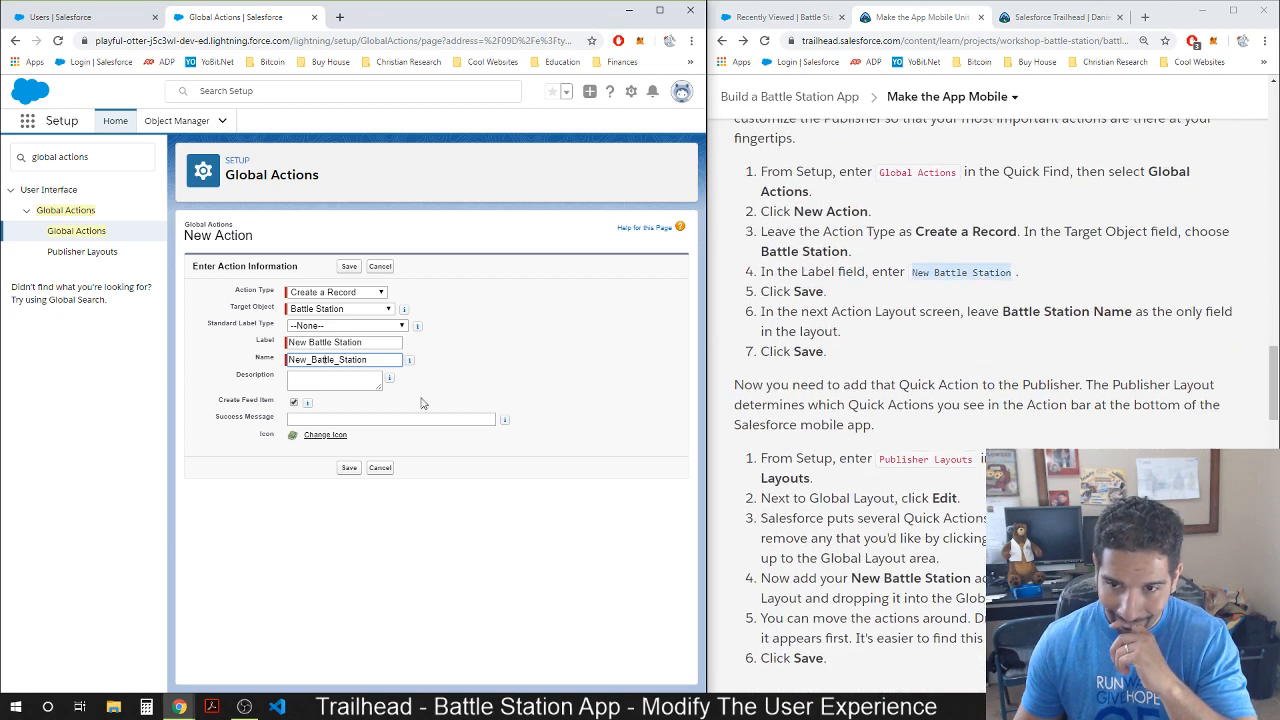
click(349, 468)
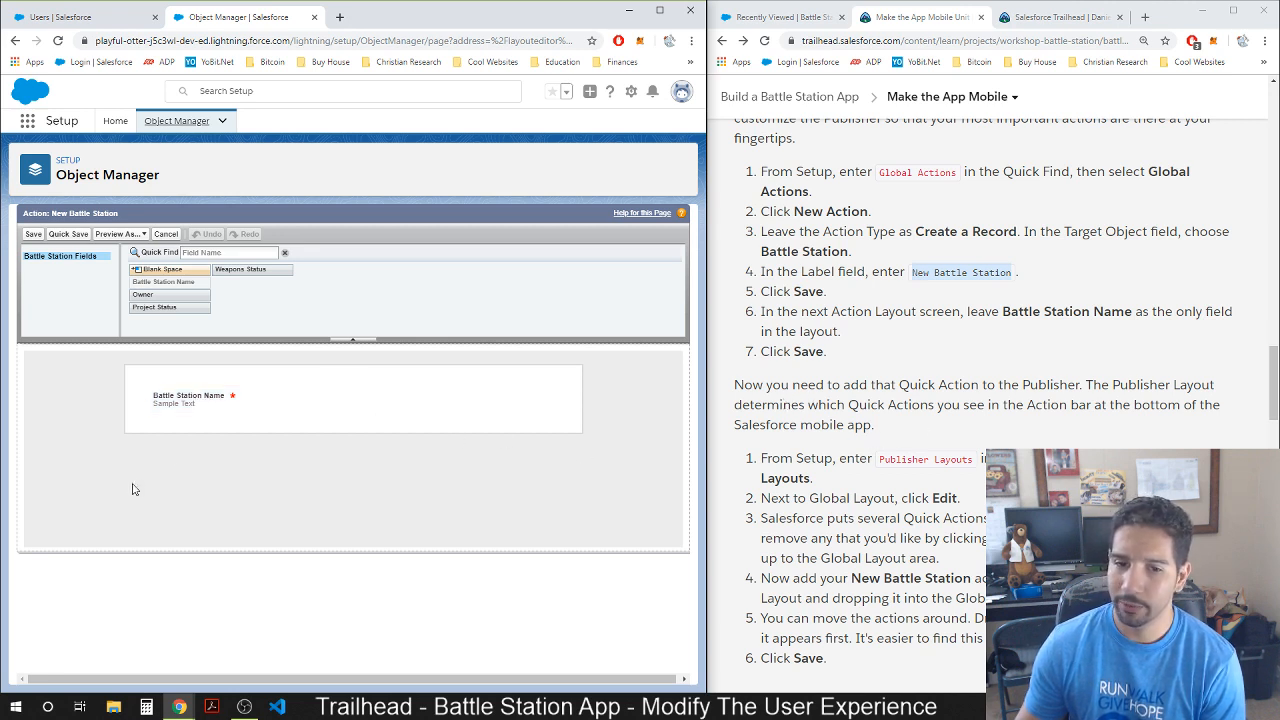
click(32, 234)
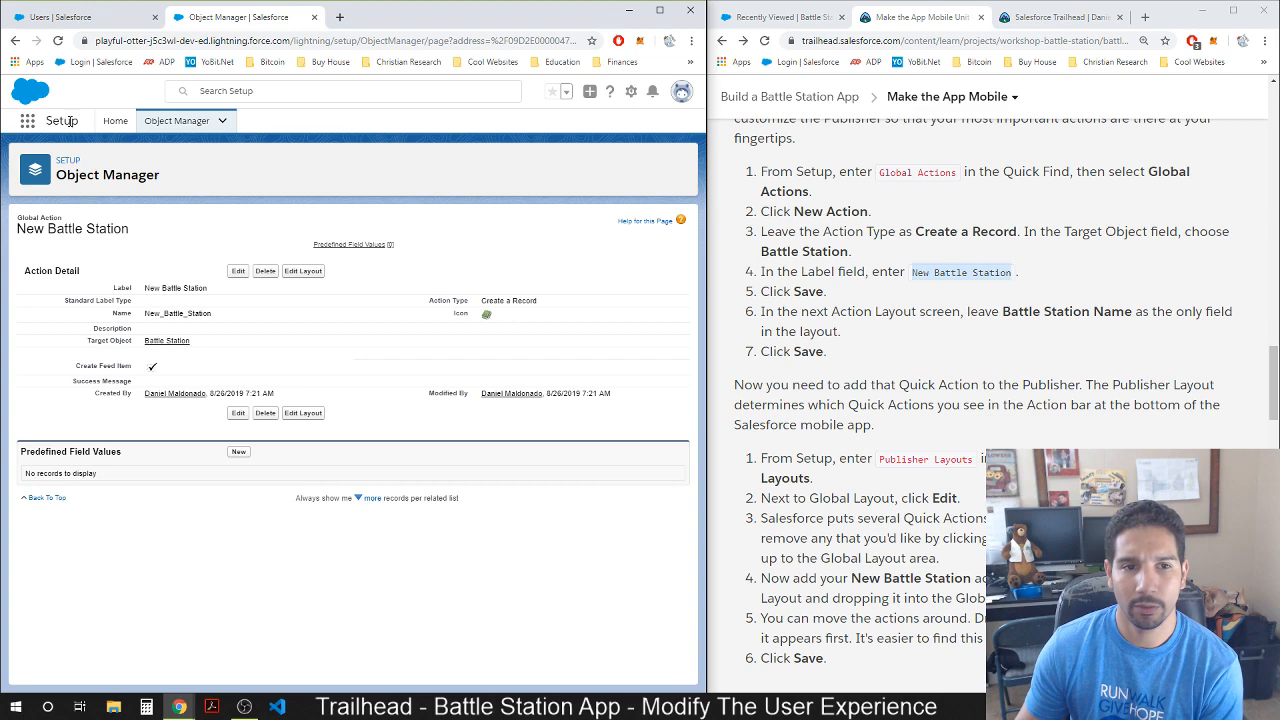
Return to Setup Home and open the Global Layout publisher layout for editing.
click(115, 121)
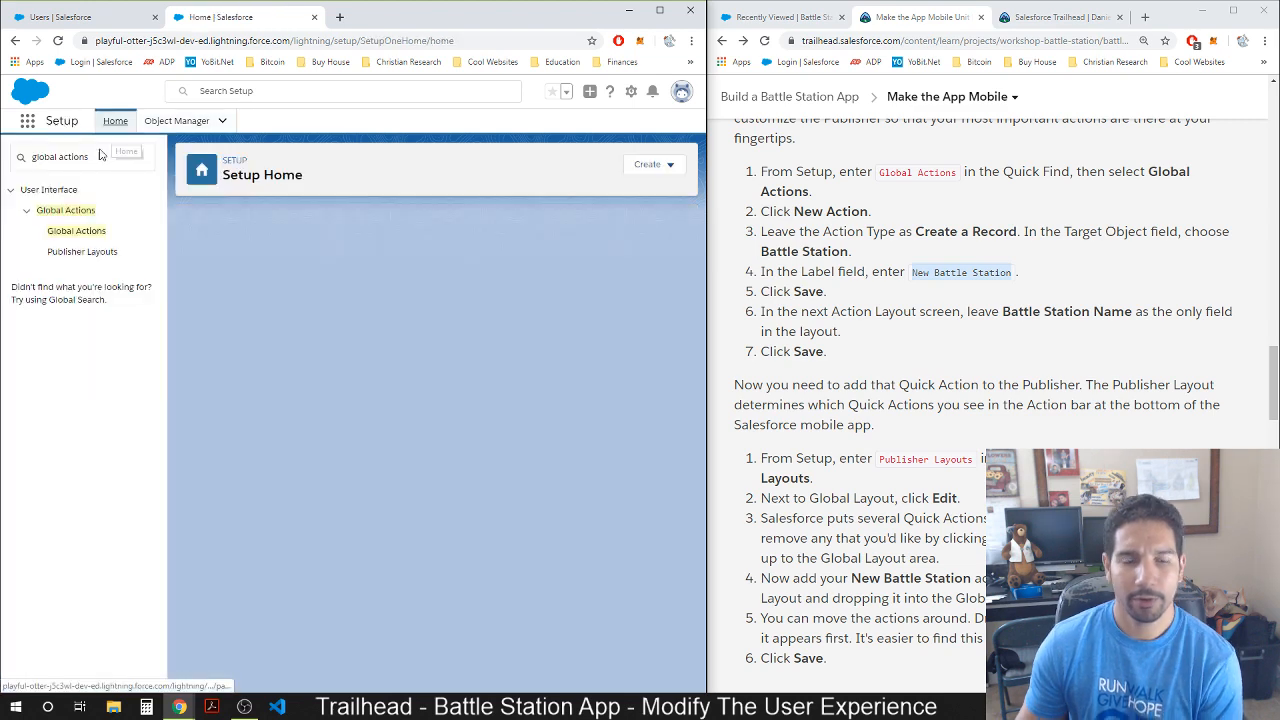
click(97, 160)
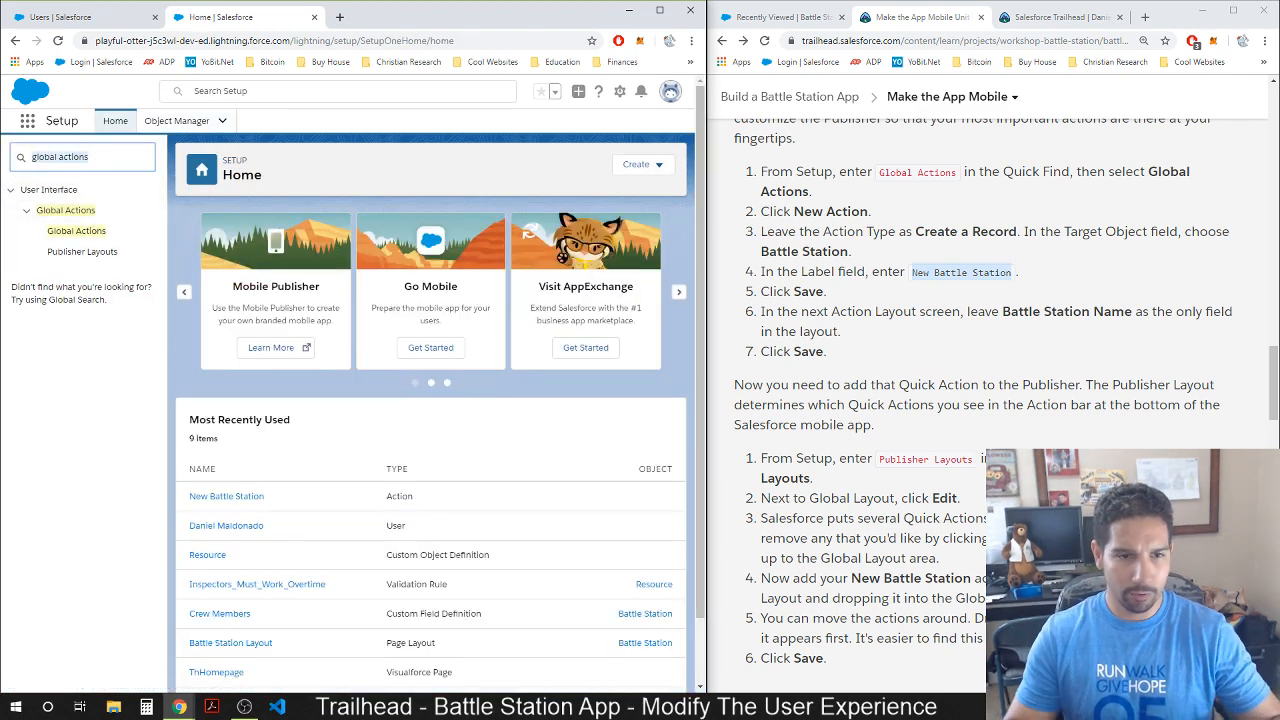
click(104, 257)
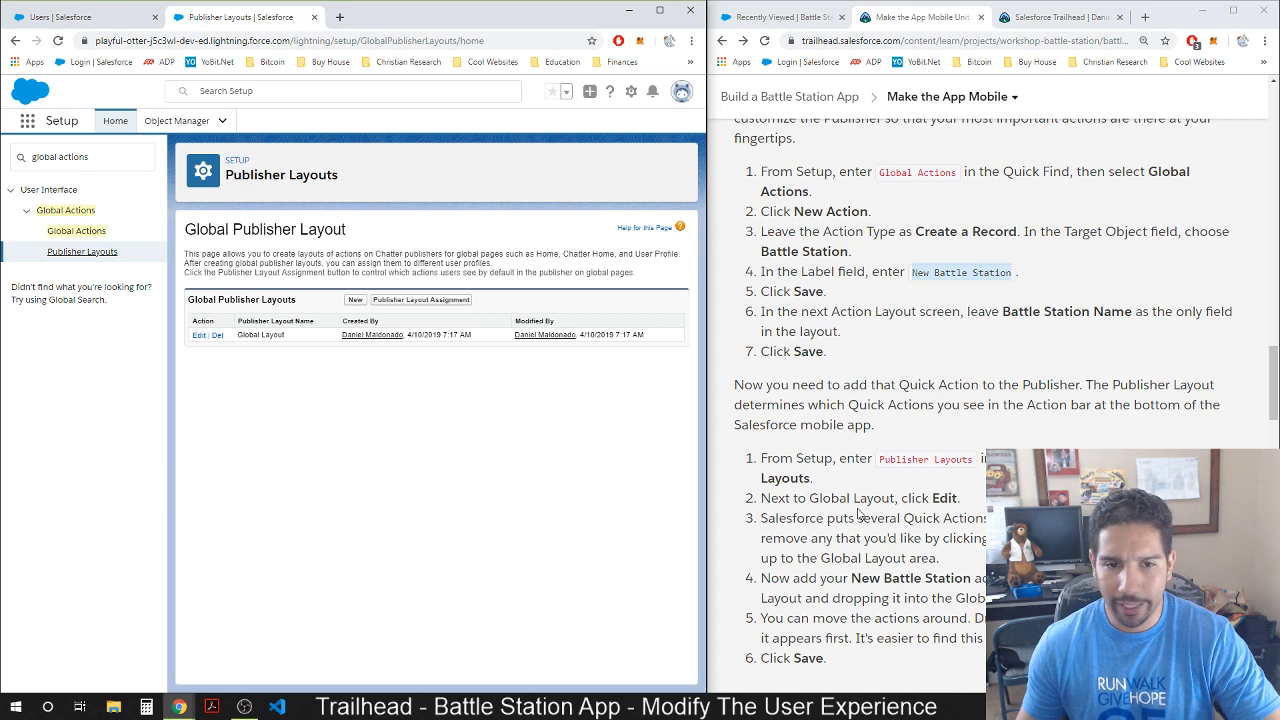
click(200, 339)
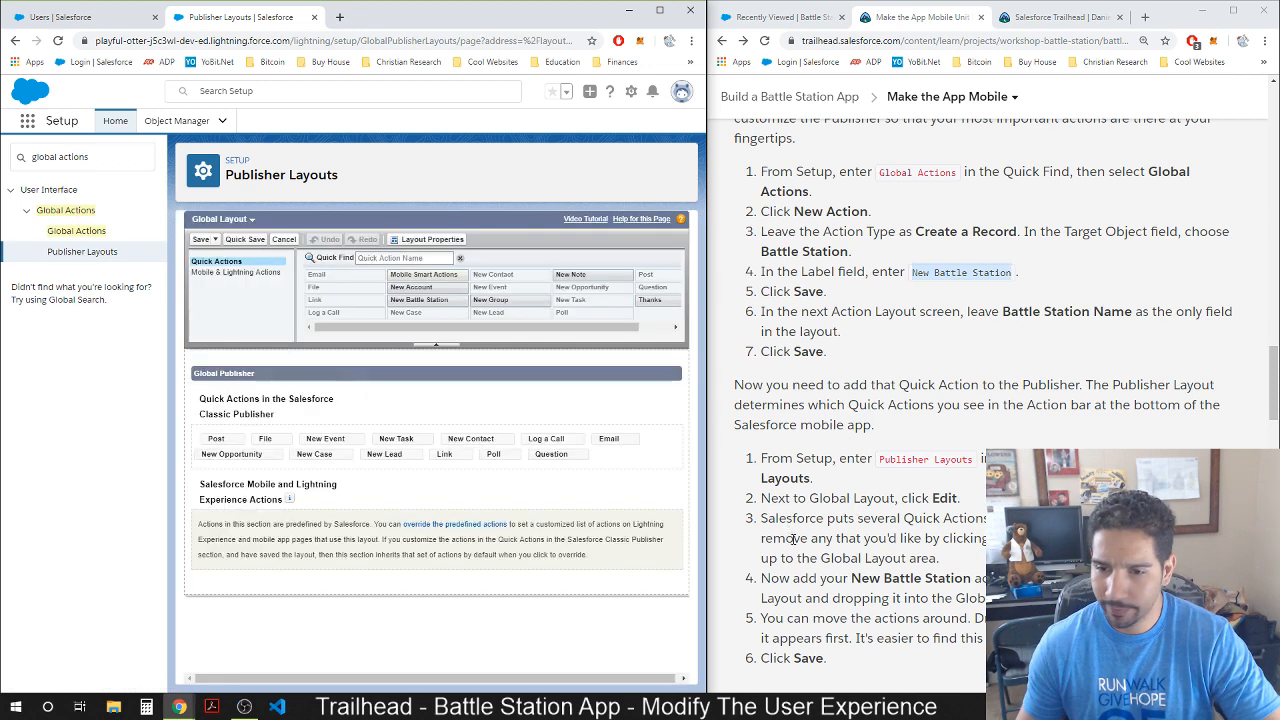
Remove the File, New Lead, New Case, Poll and Question actions from the Classic Publisher section of the Global Layout.
scroll(830, 472, down, 1)
scroll(819, 467, down, 2)
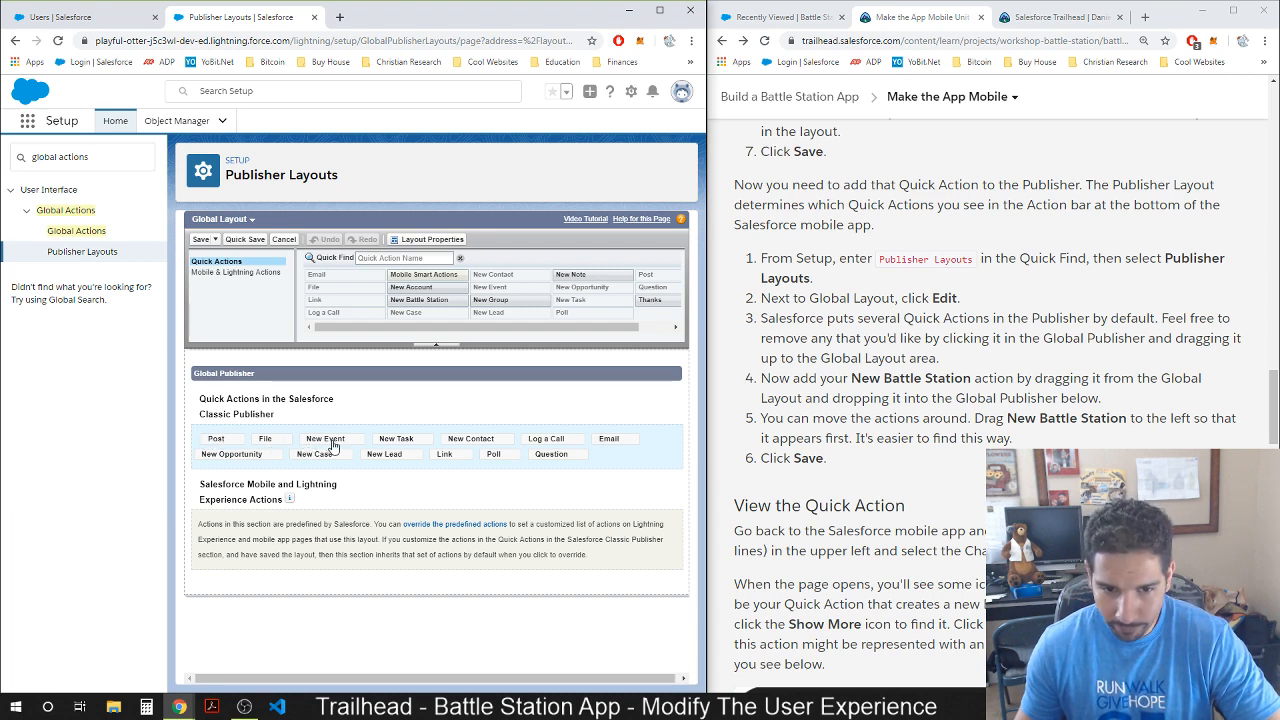
drag(270, 444, 555, 310)
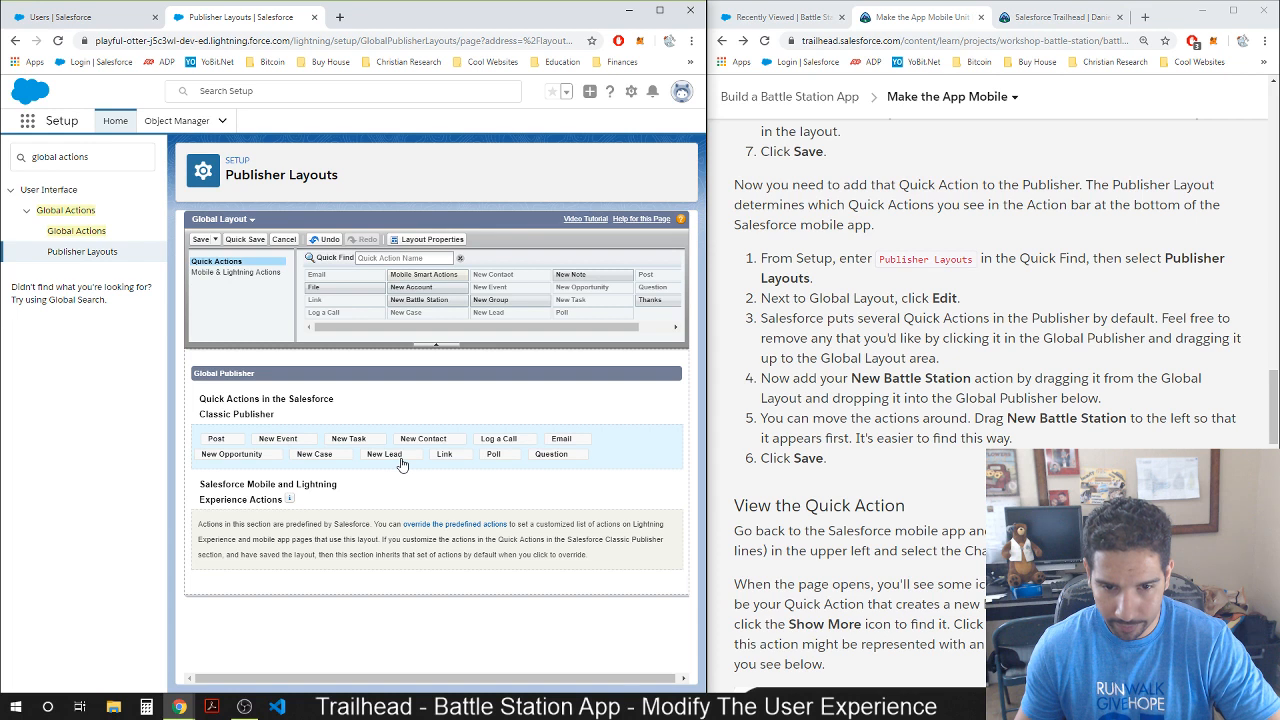
drag(401, 464, 510, 312)
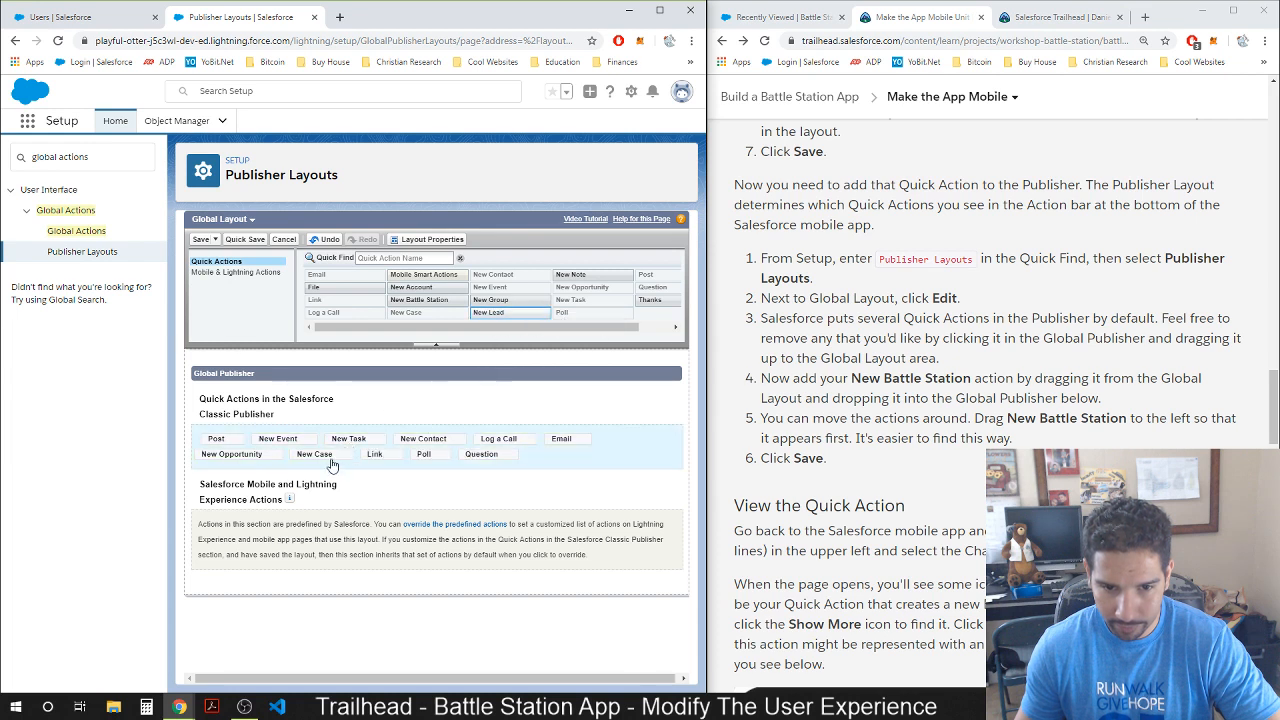
drag(332, 465, 505, 320)
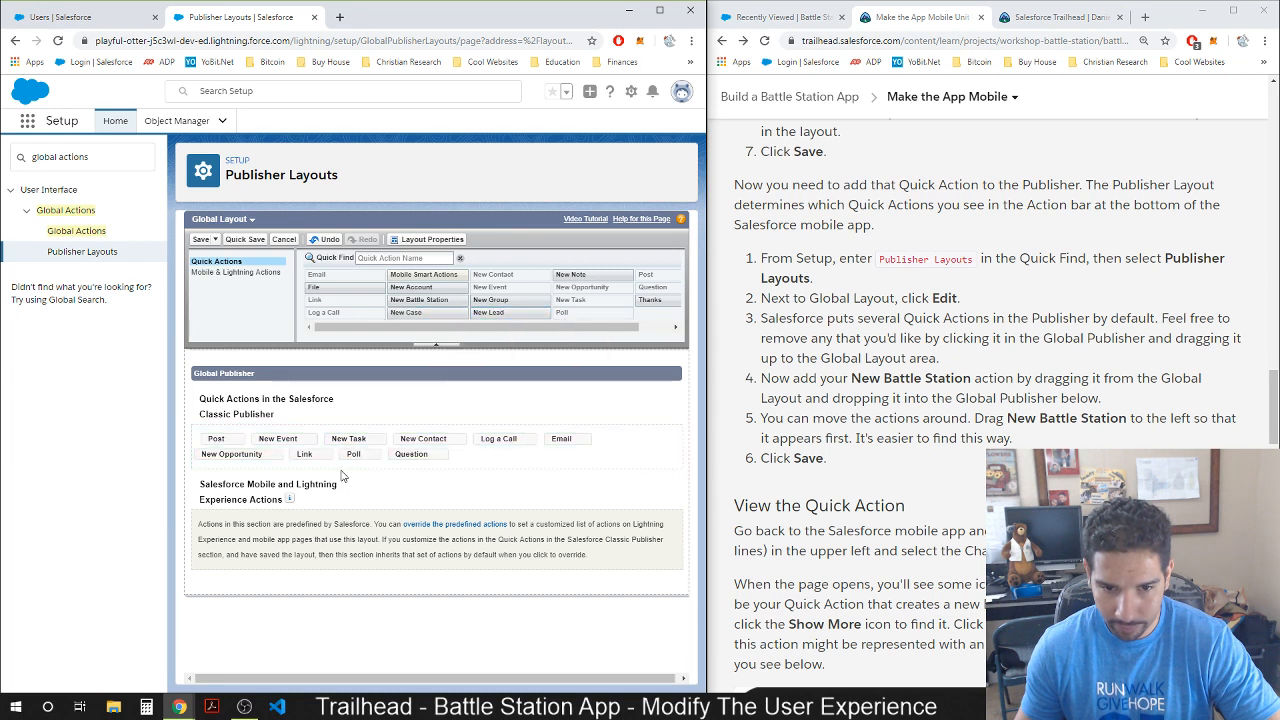
drag(352, 456, 450, 318)
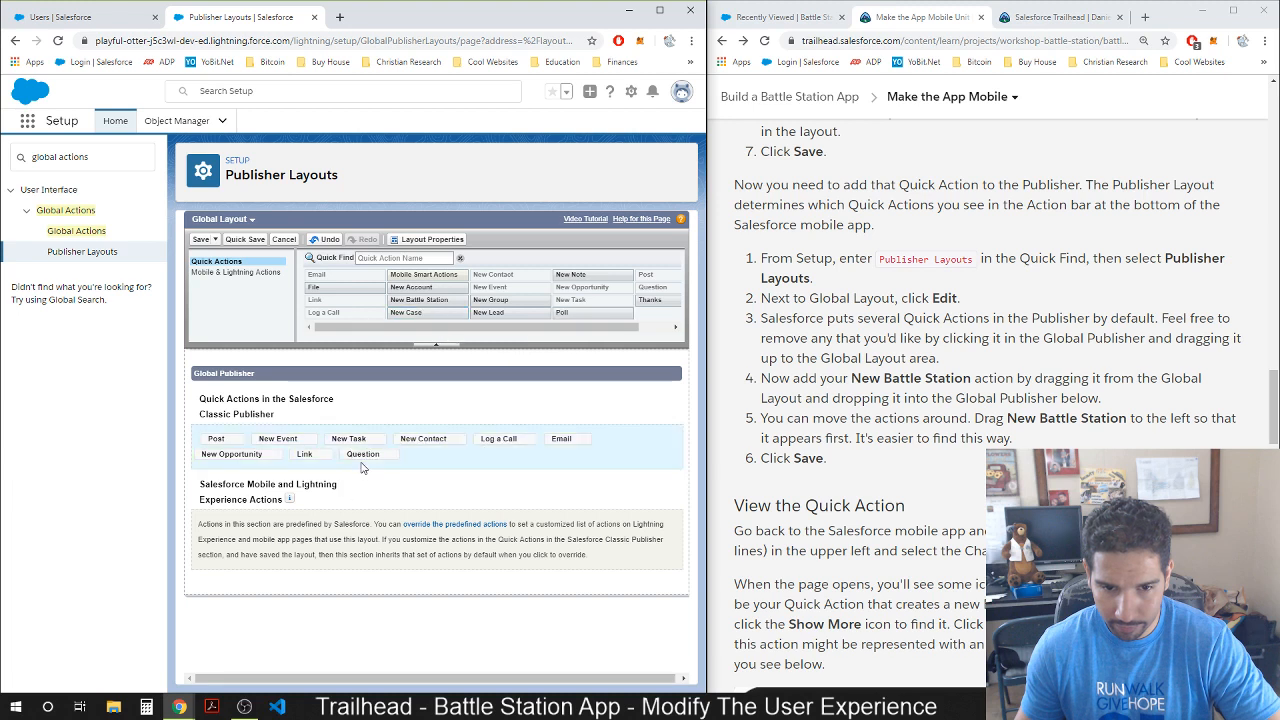
drag(362, 456, 460, 322)
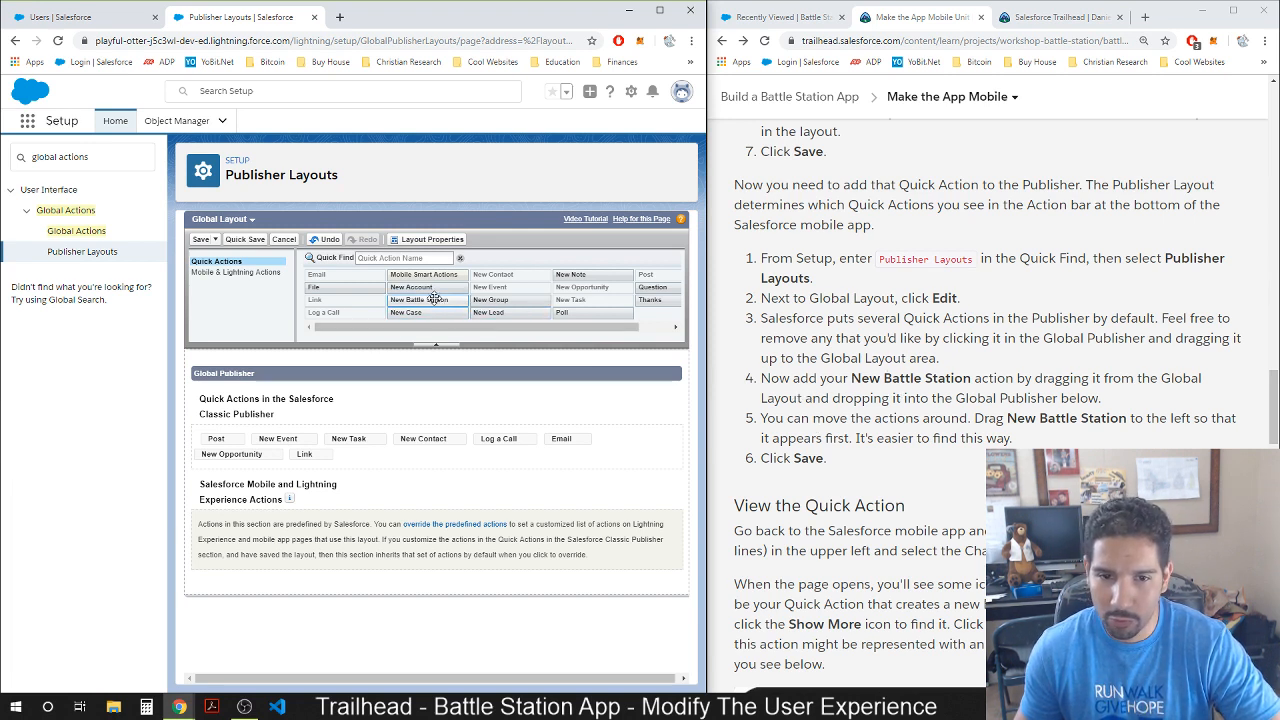
Add the New Battle Station action to the Classic Publisher section directly after Post, and check the Mobile & Lightning Actions category.
drag(433, 299, 341, 447)
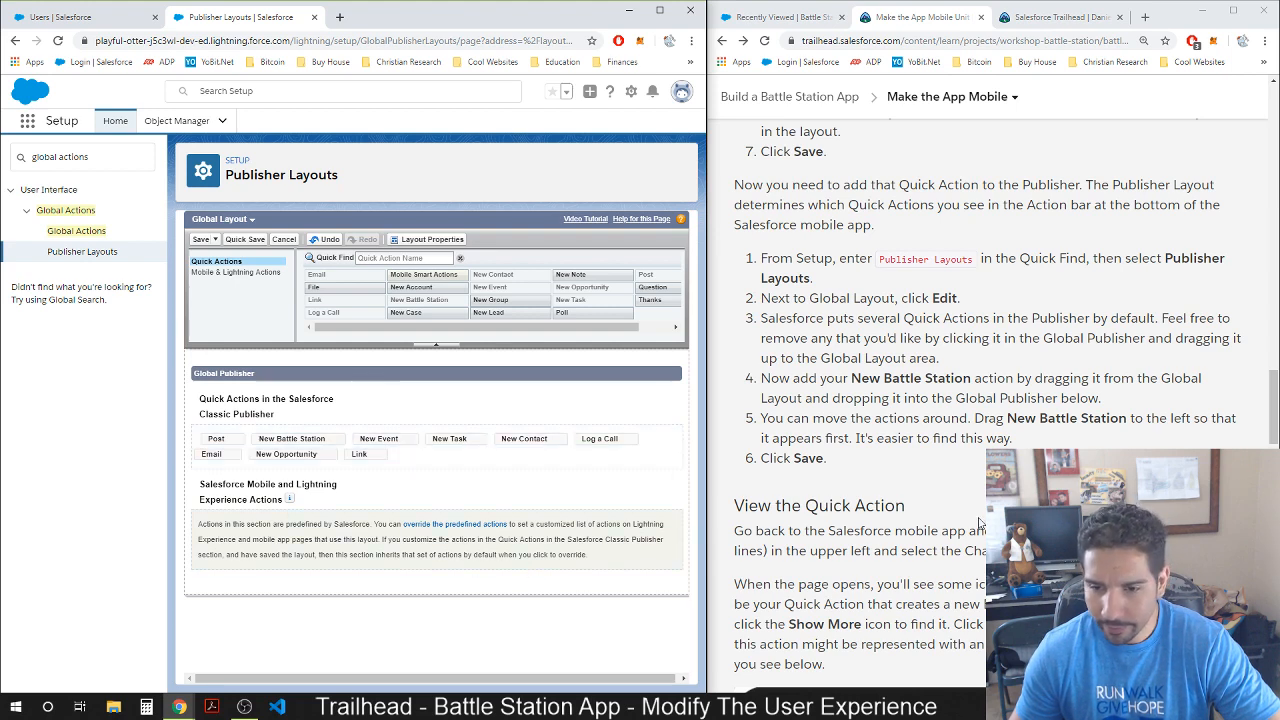
scroll(980, 523, down, 1)
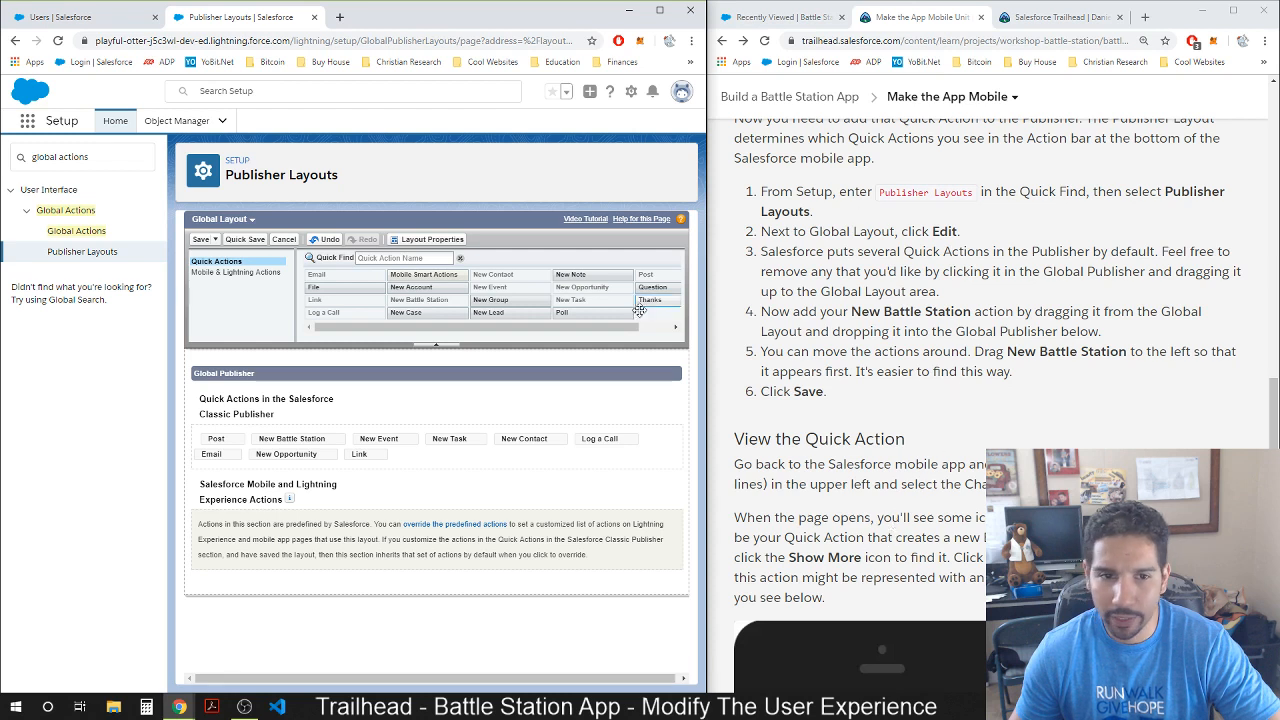
click(246, 276)
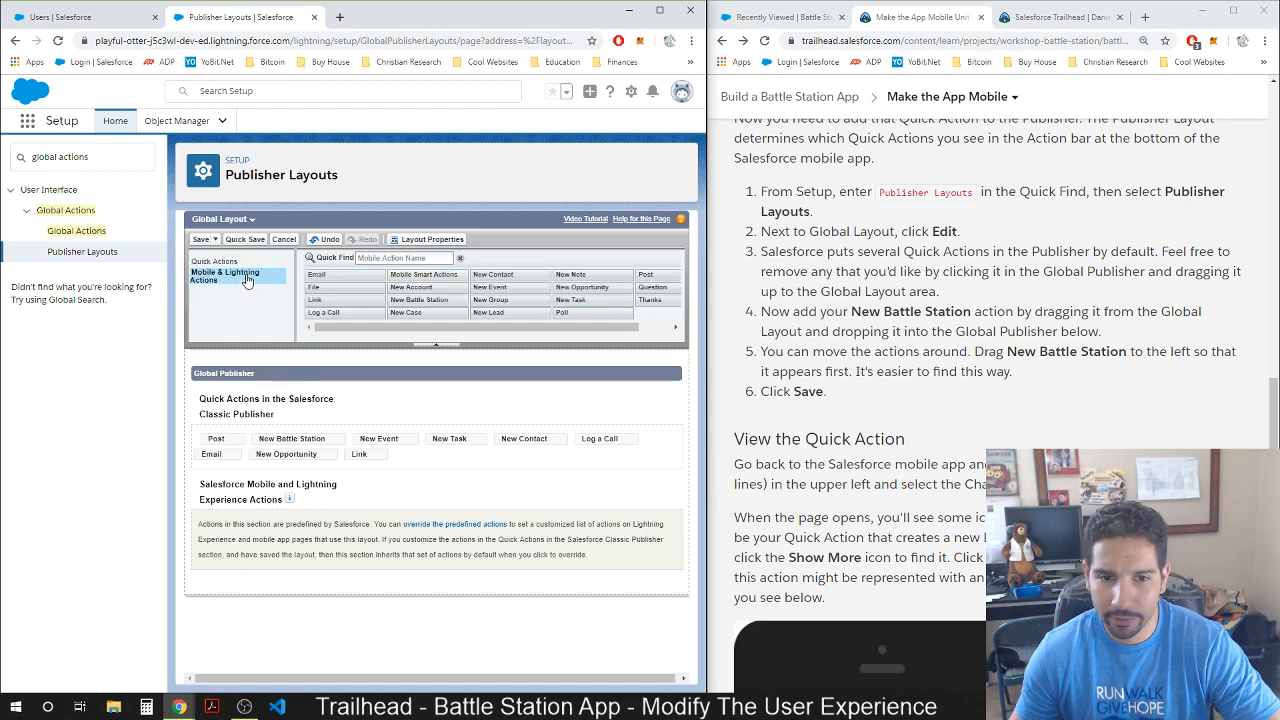
click(230, 262)
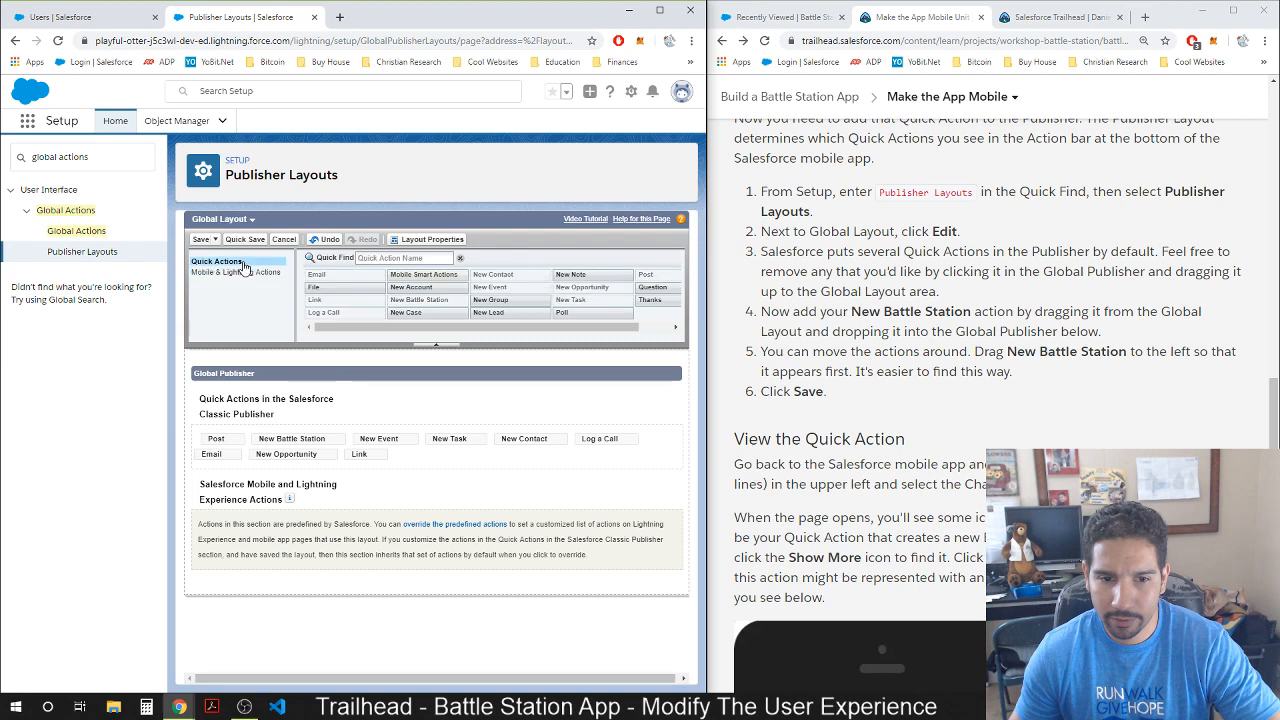
scroll(885, 525, down, 2)
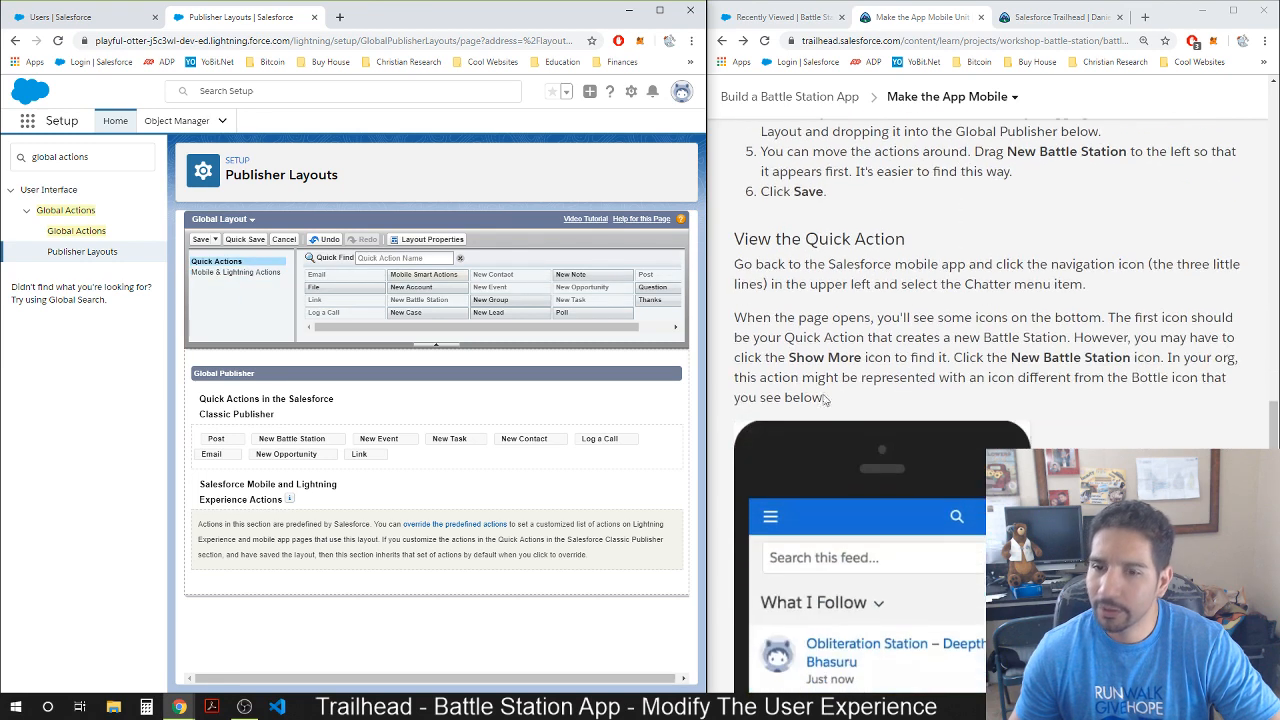
Save the Global Layout publisher layout, and verify the Make the App Mobile step in Trailhead to earn 100 points.
click(201, 240)
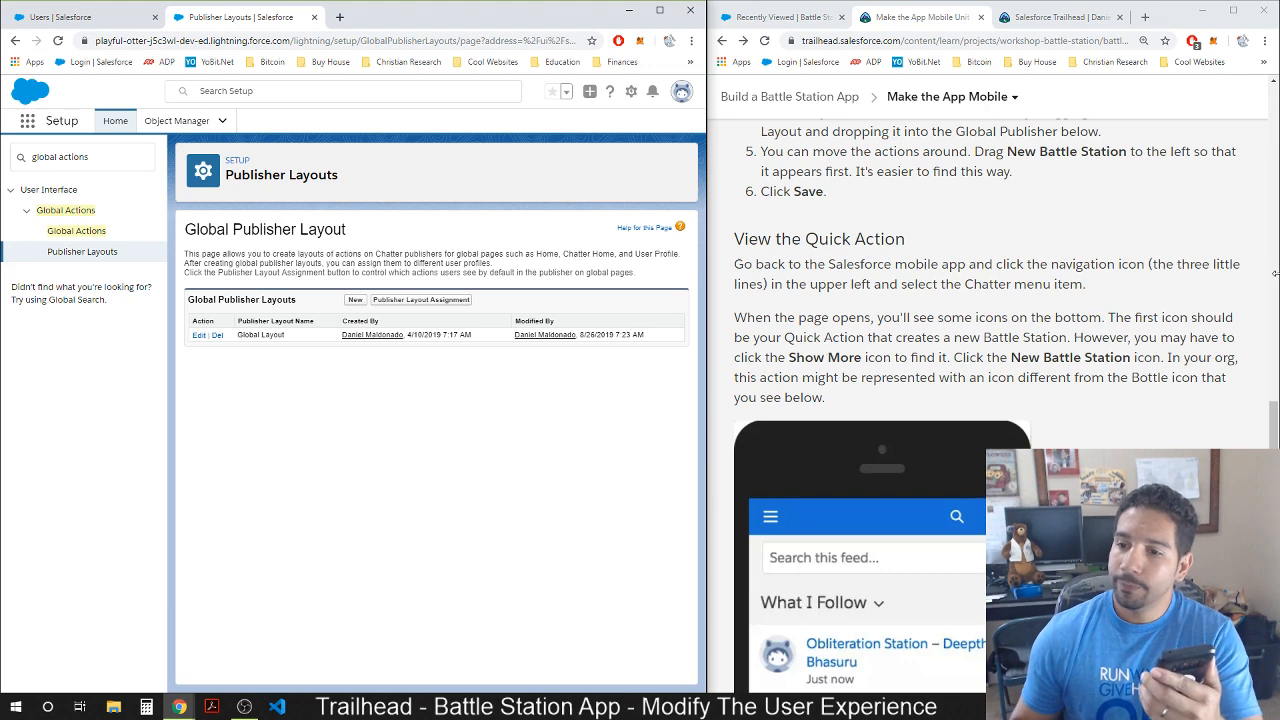
scroll(825, 348, down, 4)
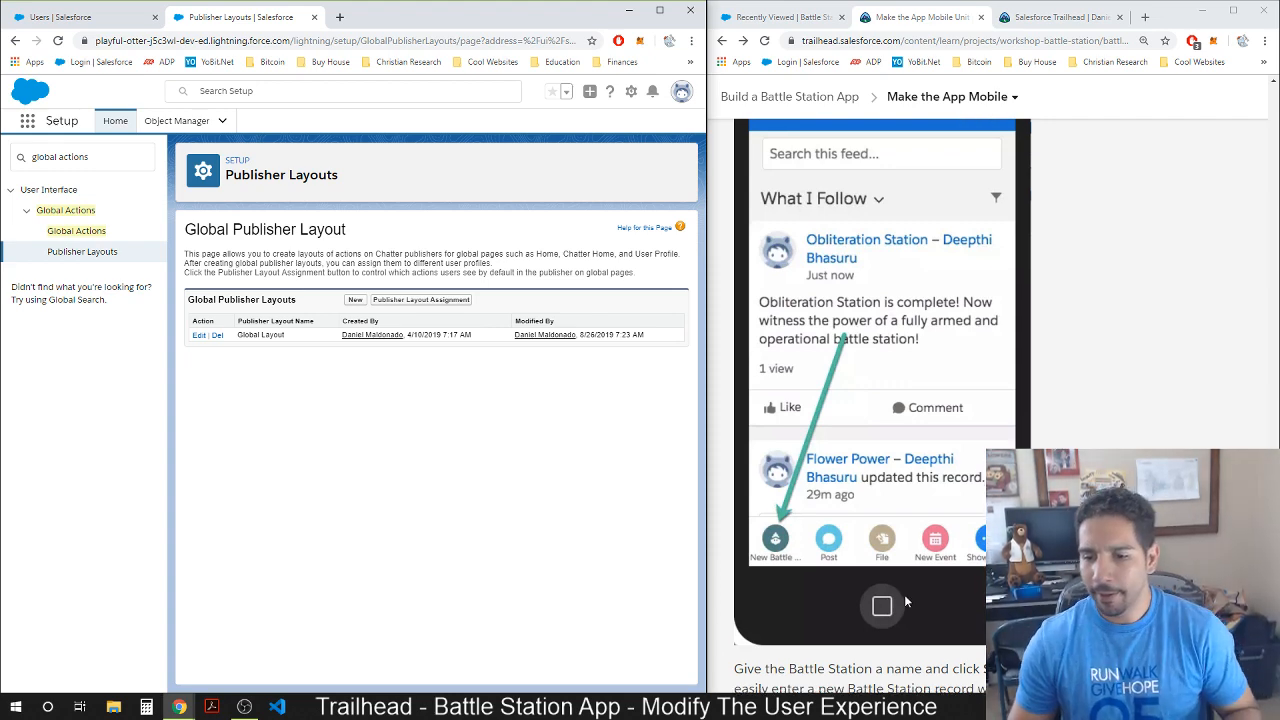
scroll(980, 363, down, 4)
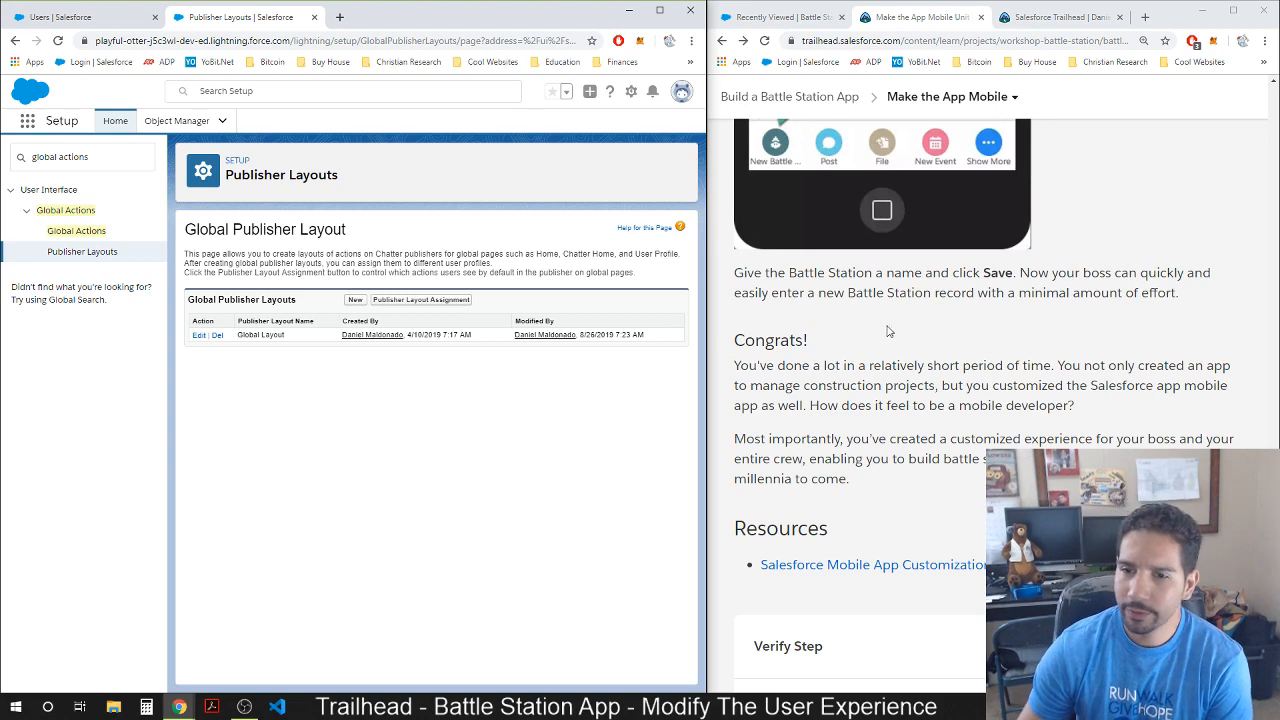
scroll(1160, 302, up, 1)
scroll(1160, 302, down, 2)
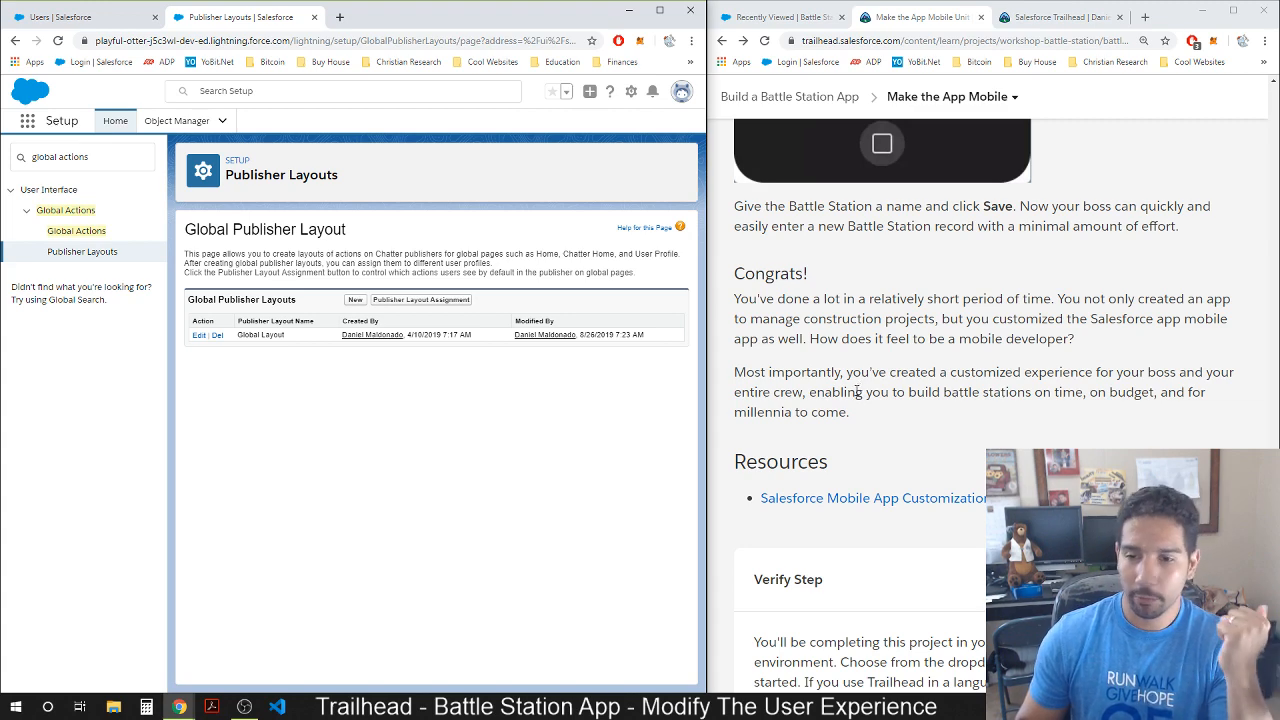
scroll(857, 392, down, 3)
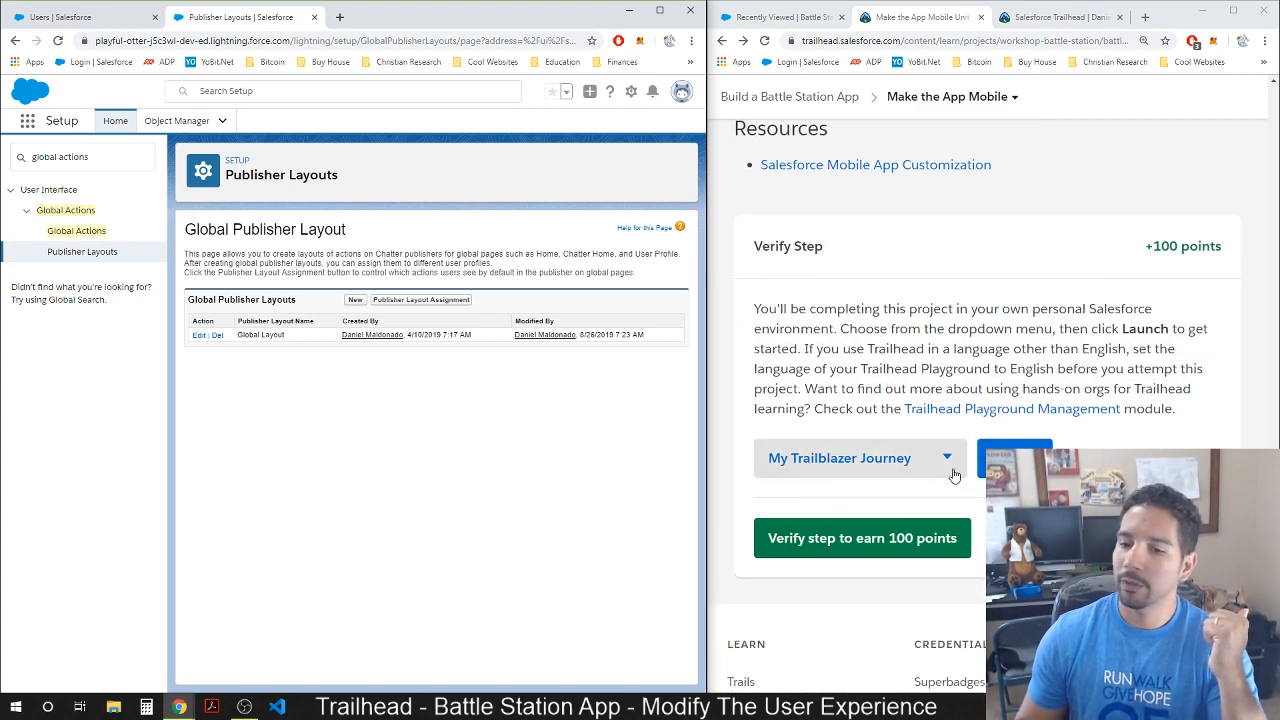
click(899, 545)
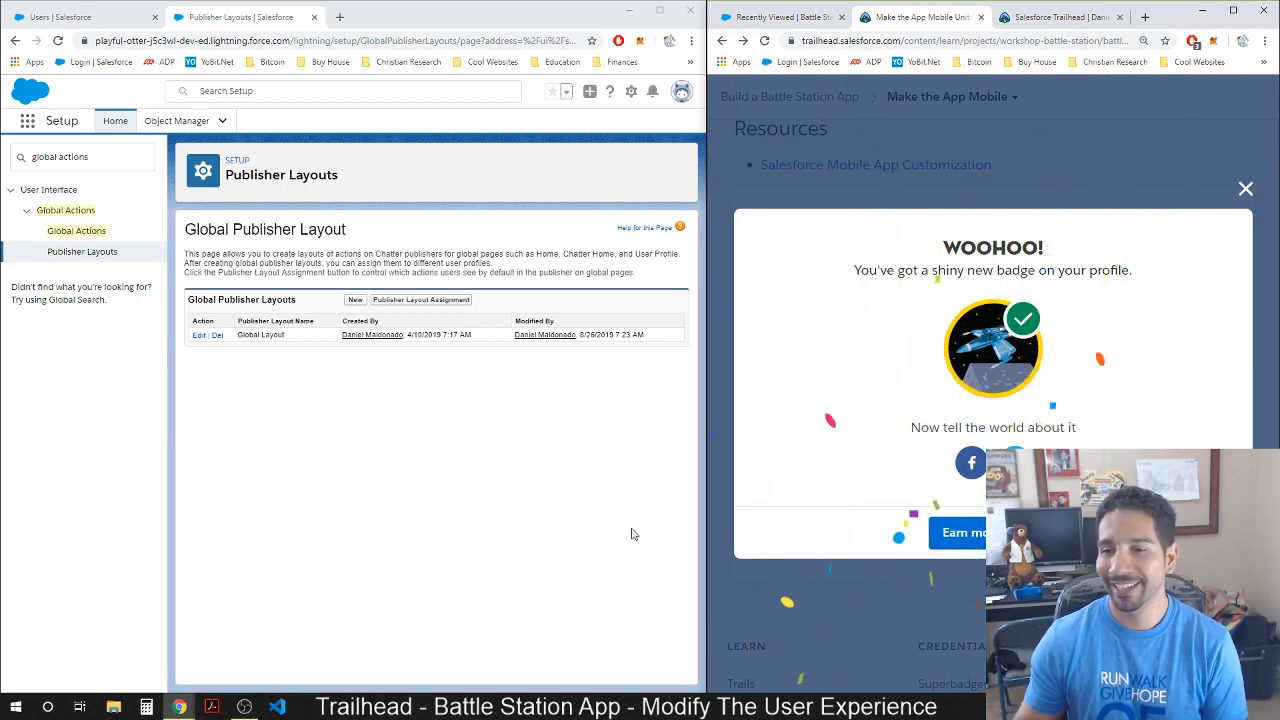
Open the Facebook share window for the Build a Battle Station App badge, and close it without posting.
click(973, 466)
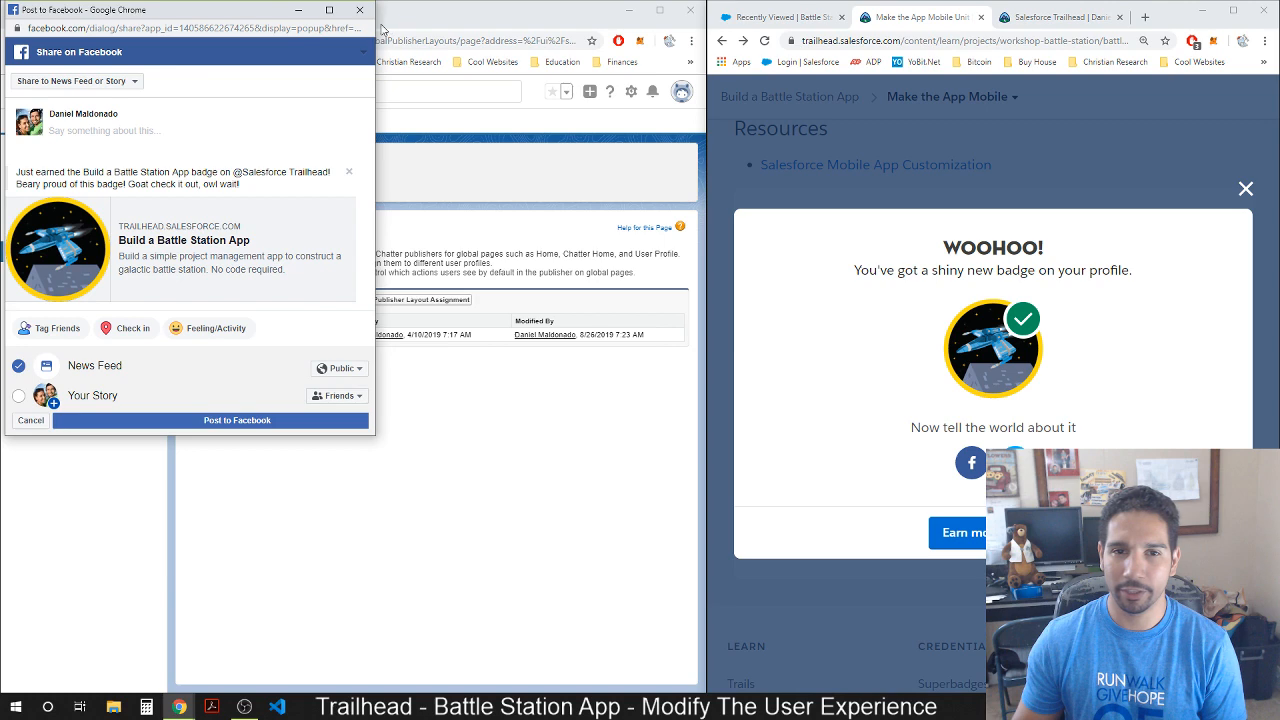
click(359, 10)
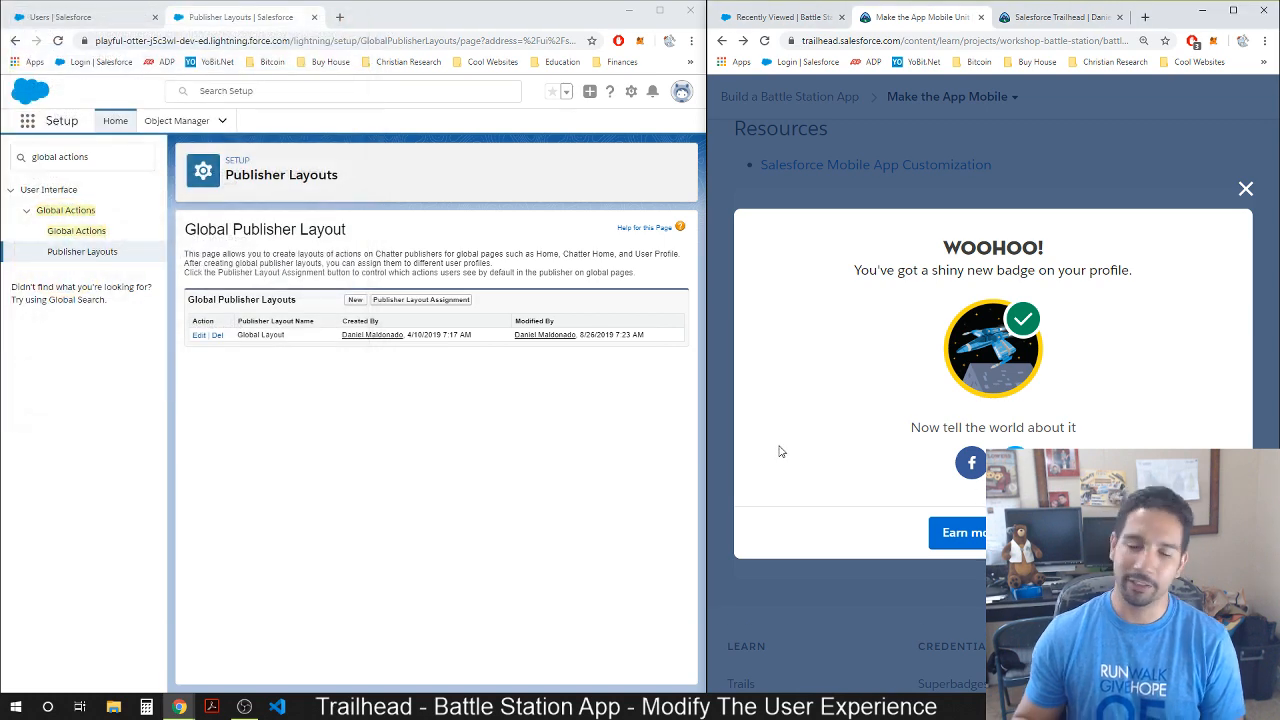